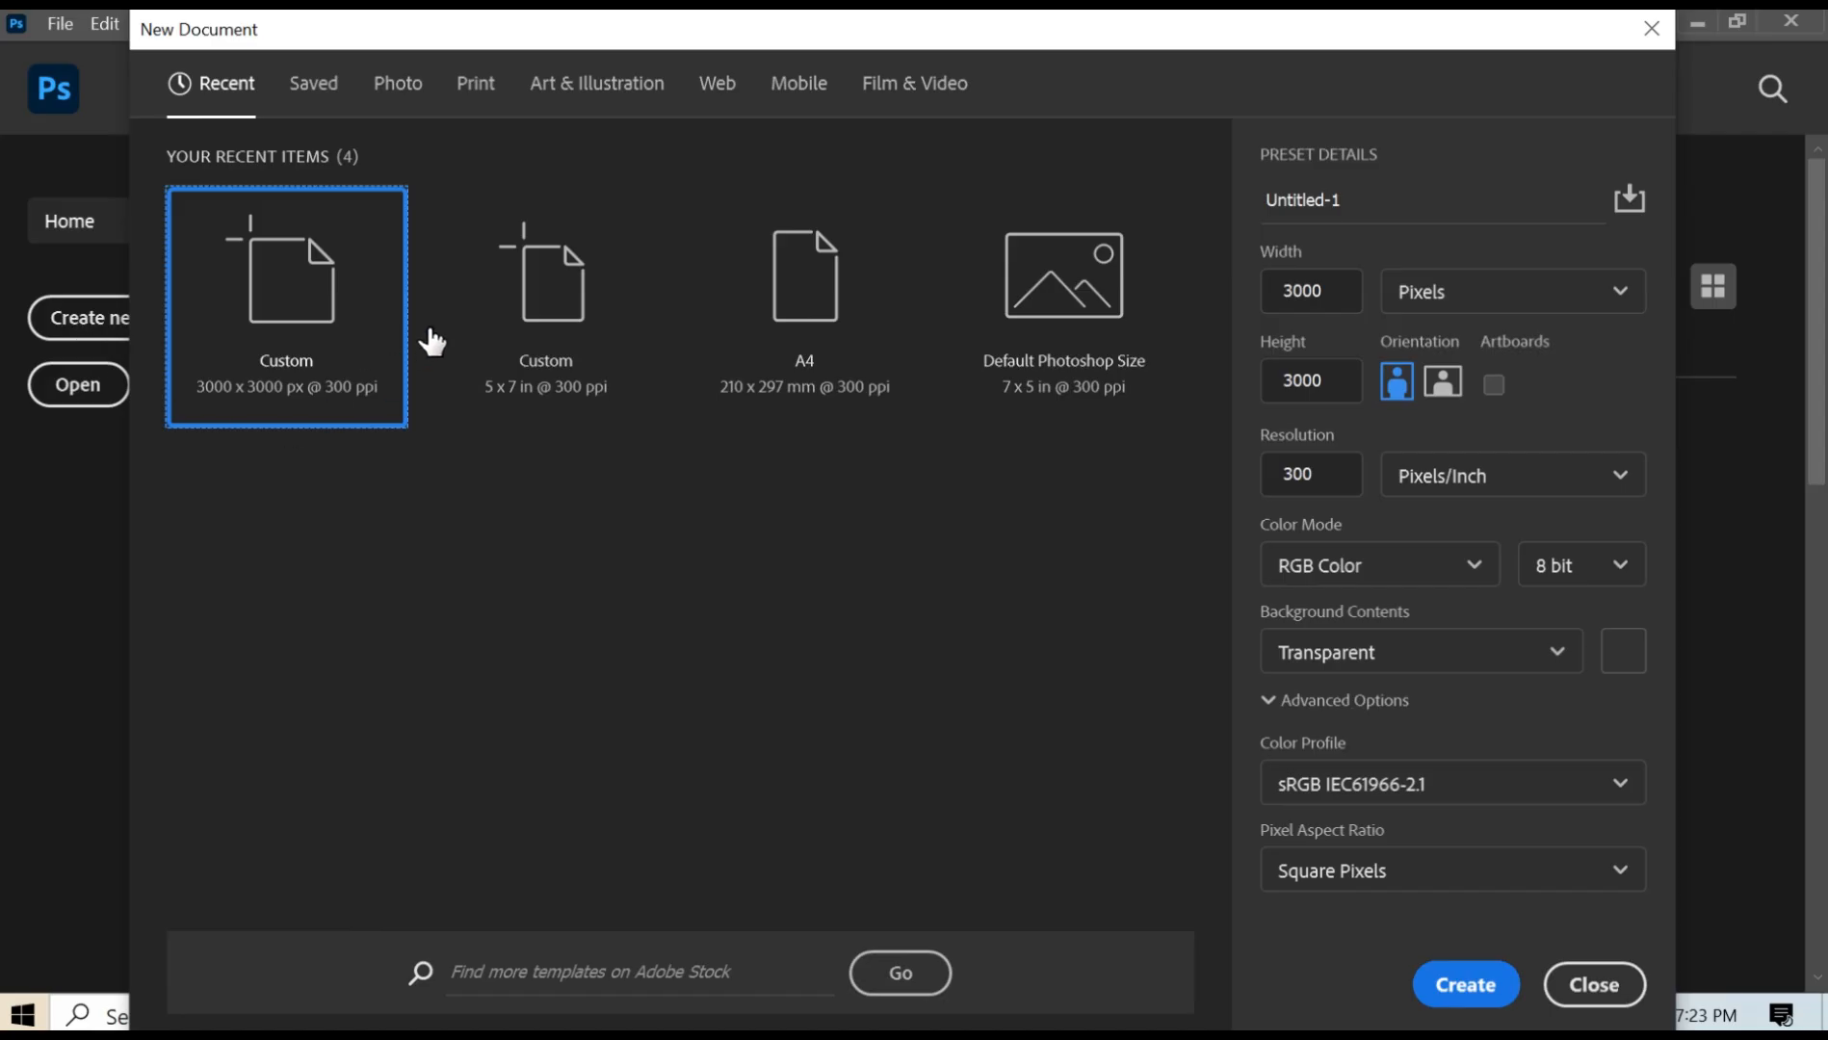
Choose the recent custom 3000 x 3000 px preset at 300 ppi for the new document.
{"action": "left_click", "coordinate": [787, 285]}
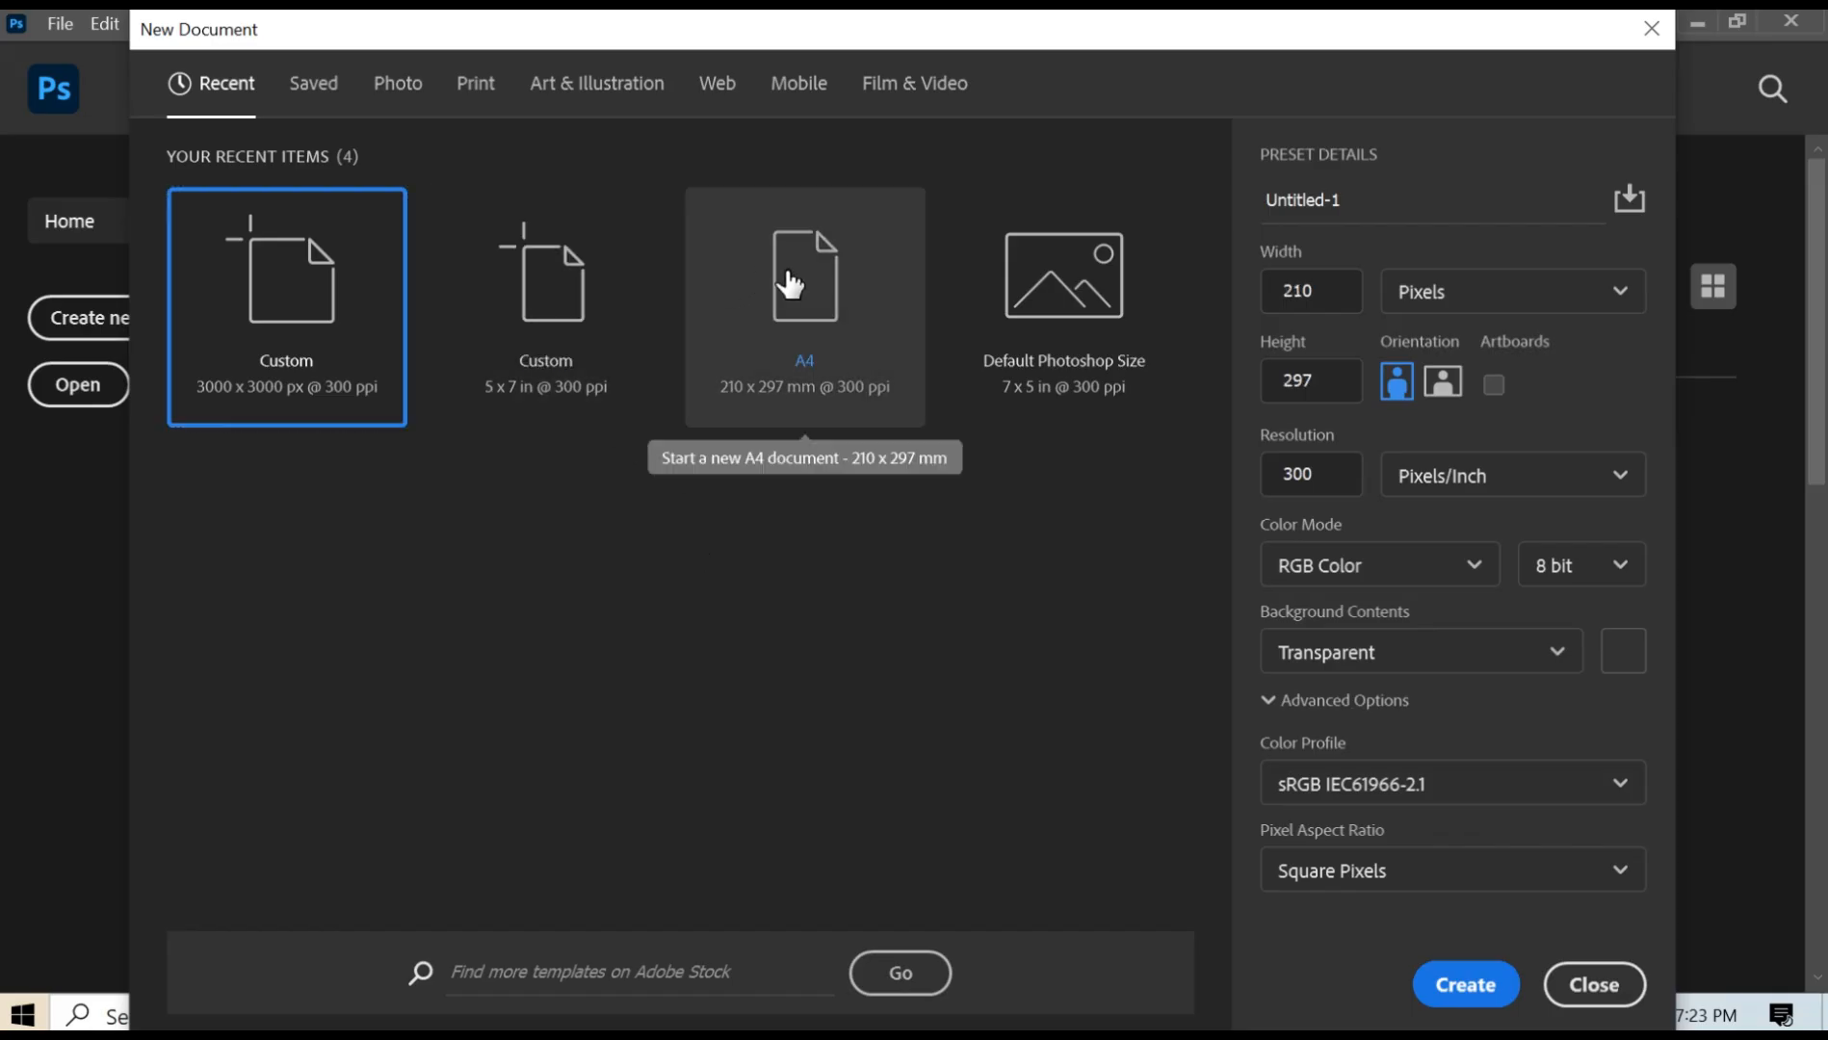
{"action": "left_click", "coordinate": [589, 279]}
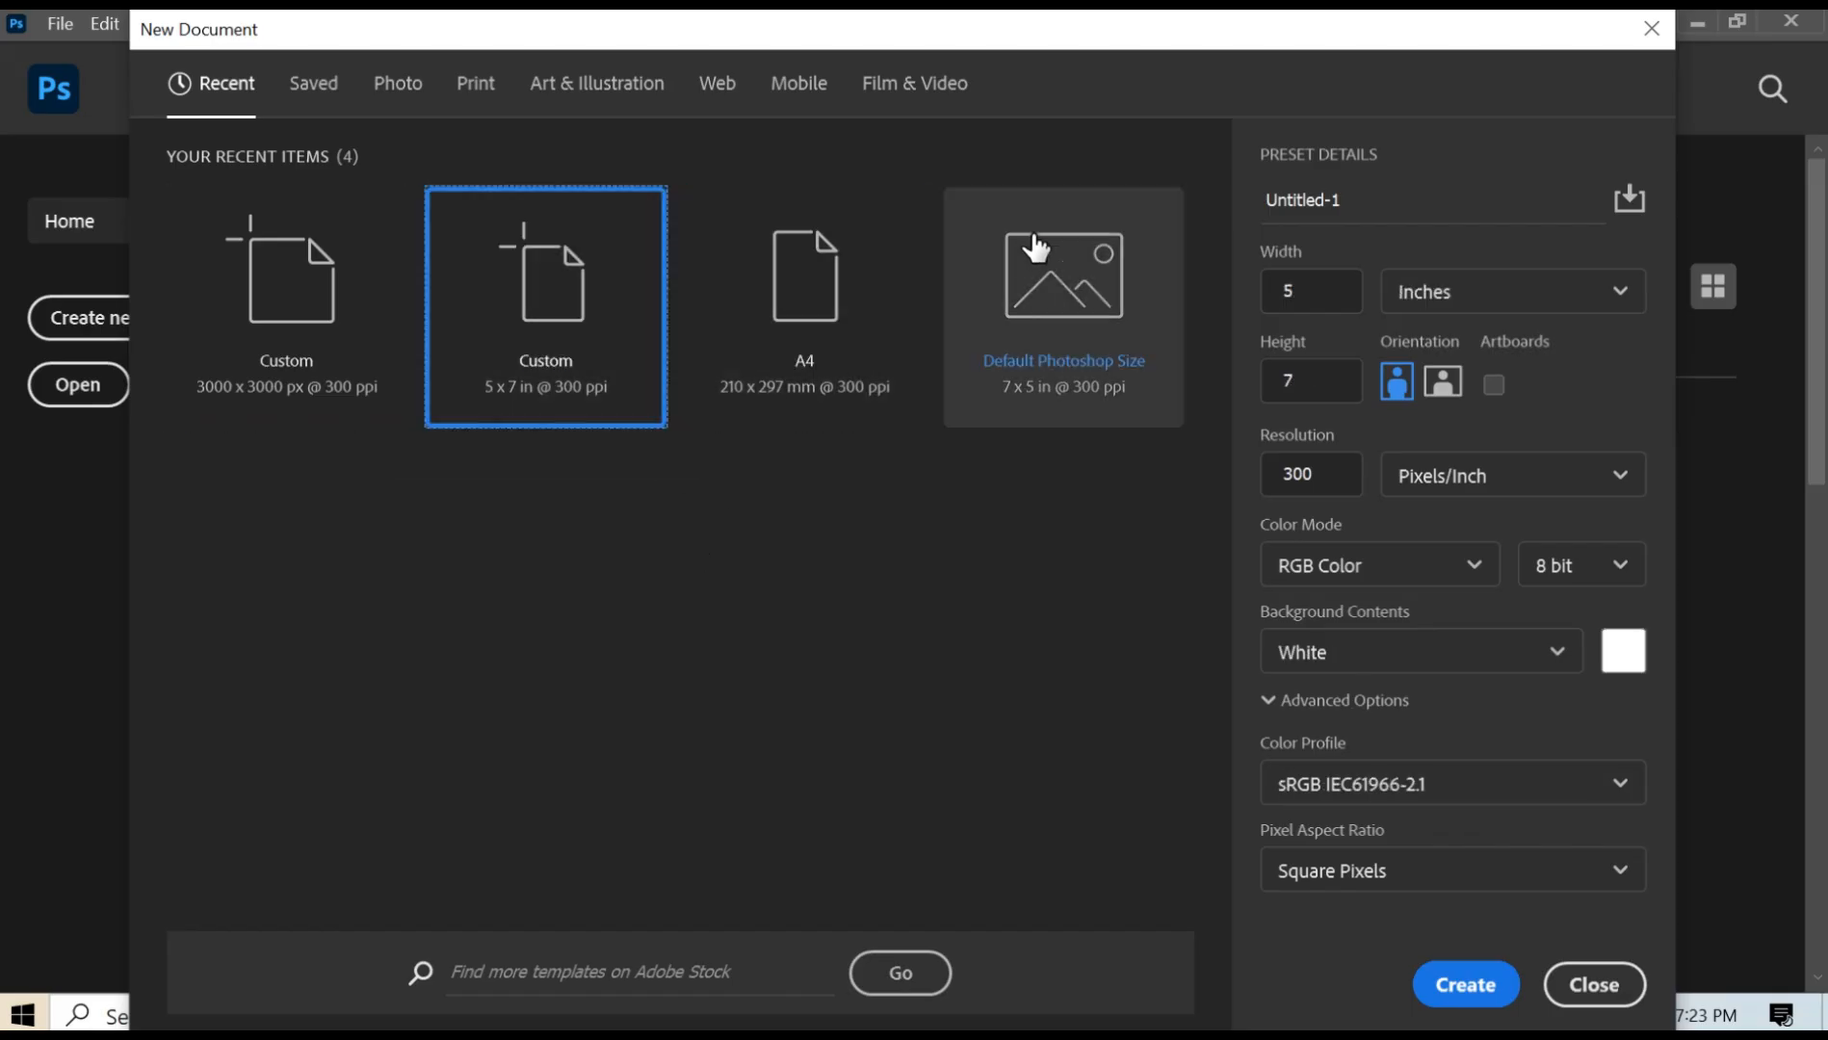
{"action": "left_click", "coordinate": [260, 300]}
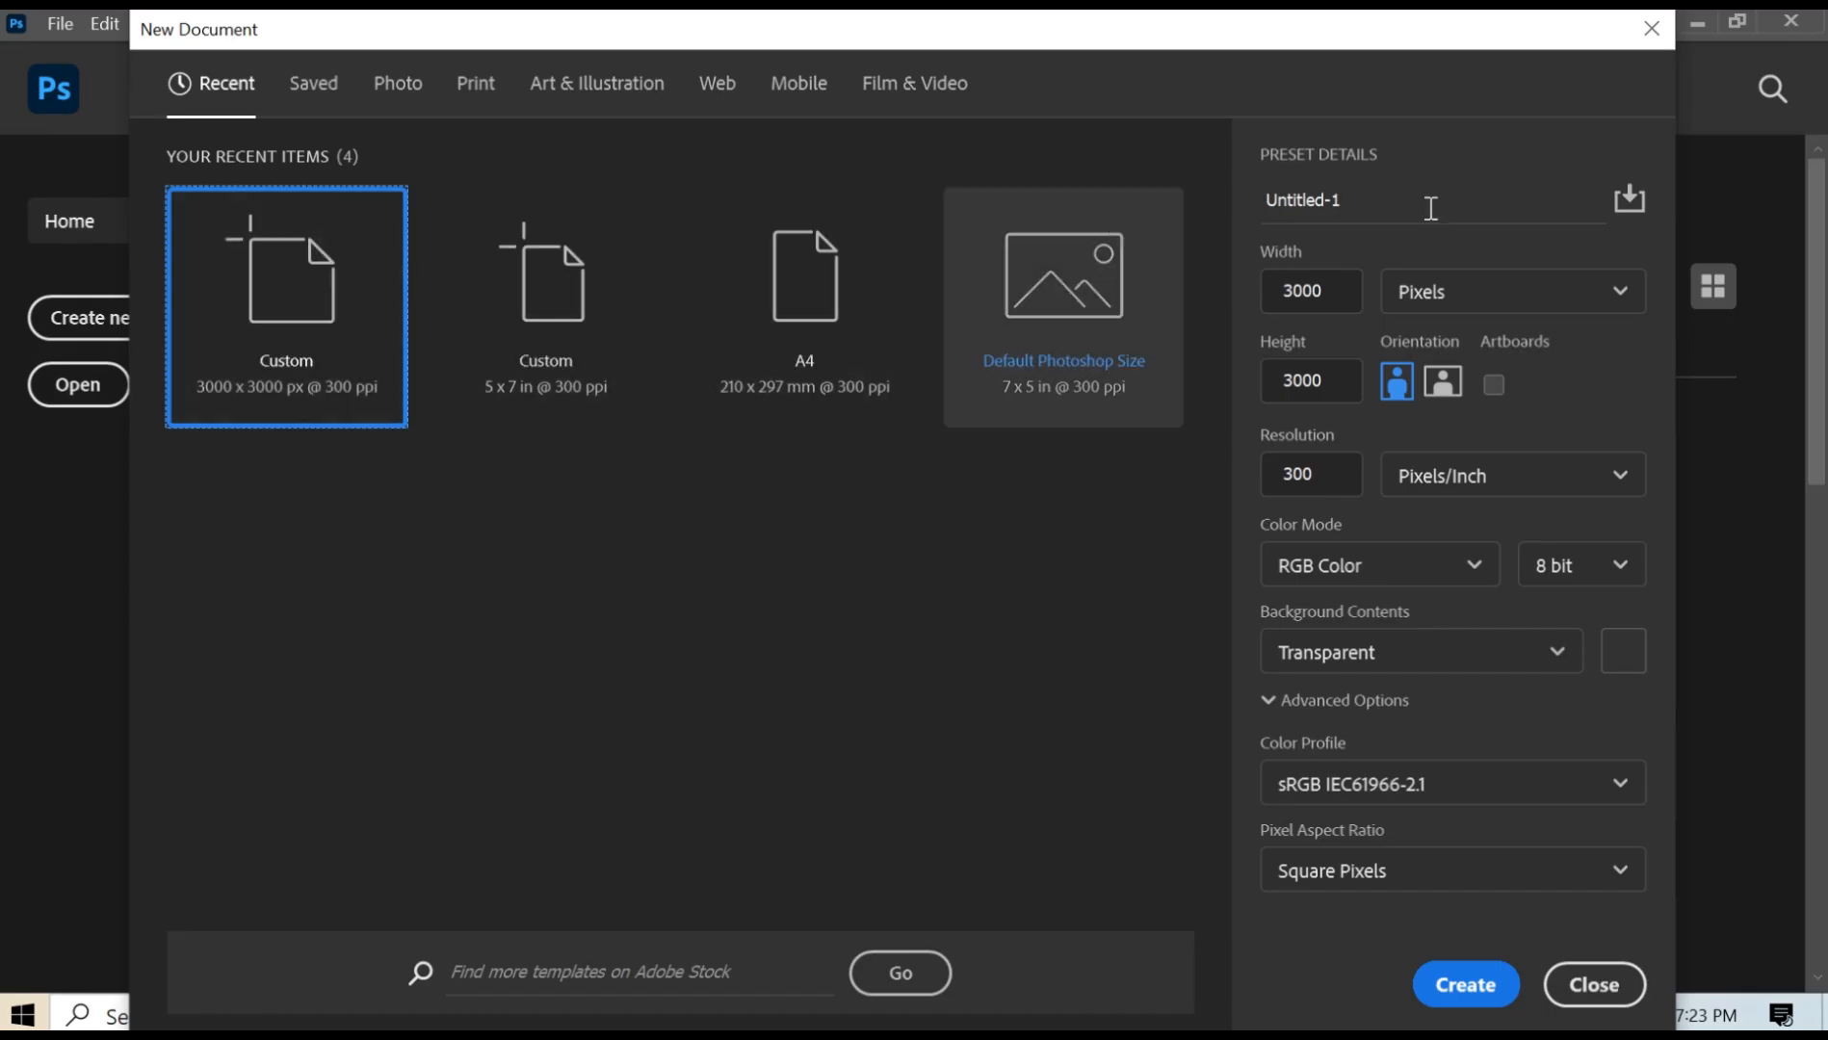
{"action": "left_click", "coordinate": [1449, 291]}
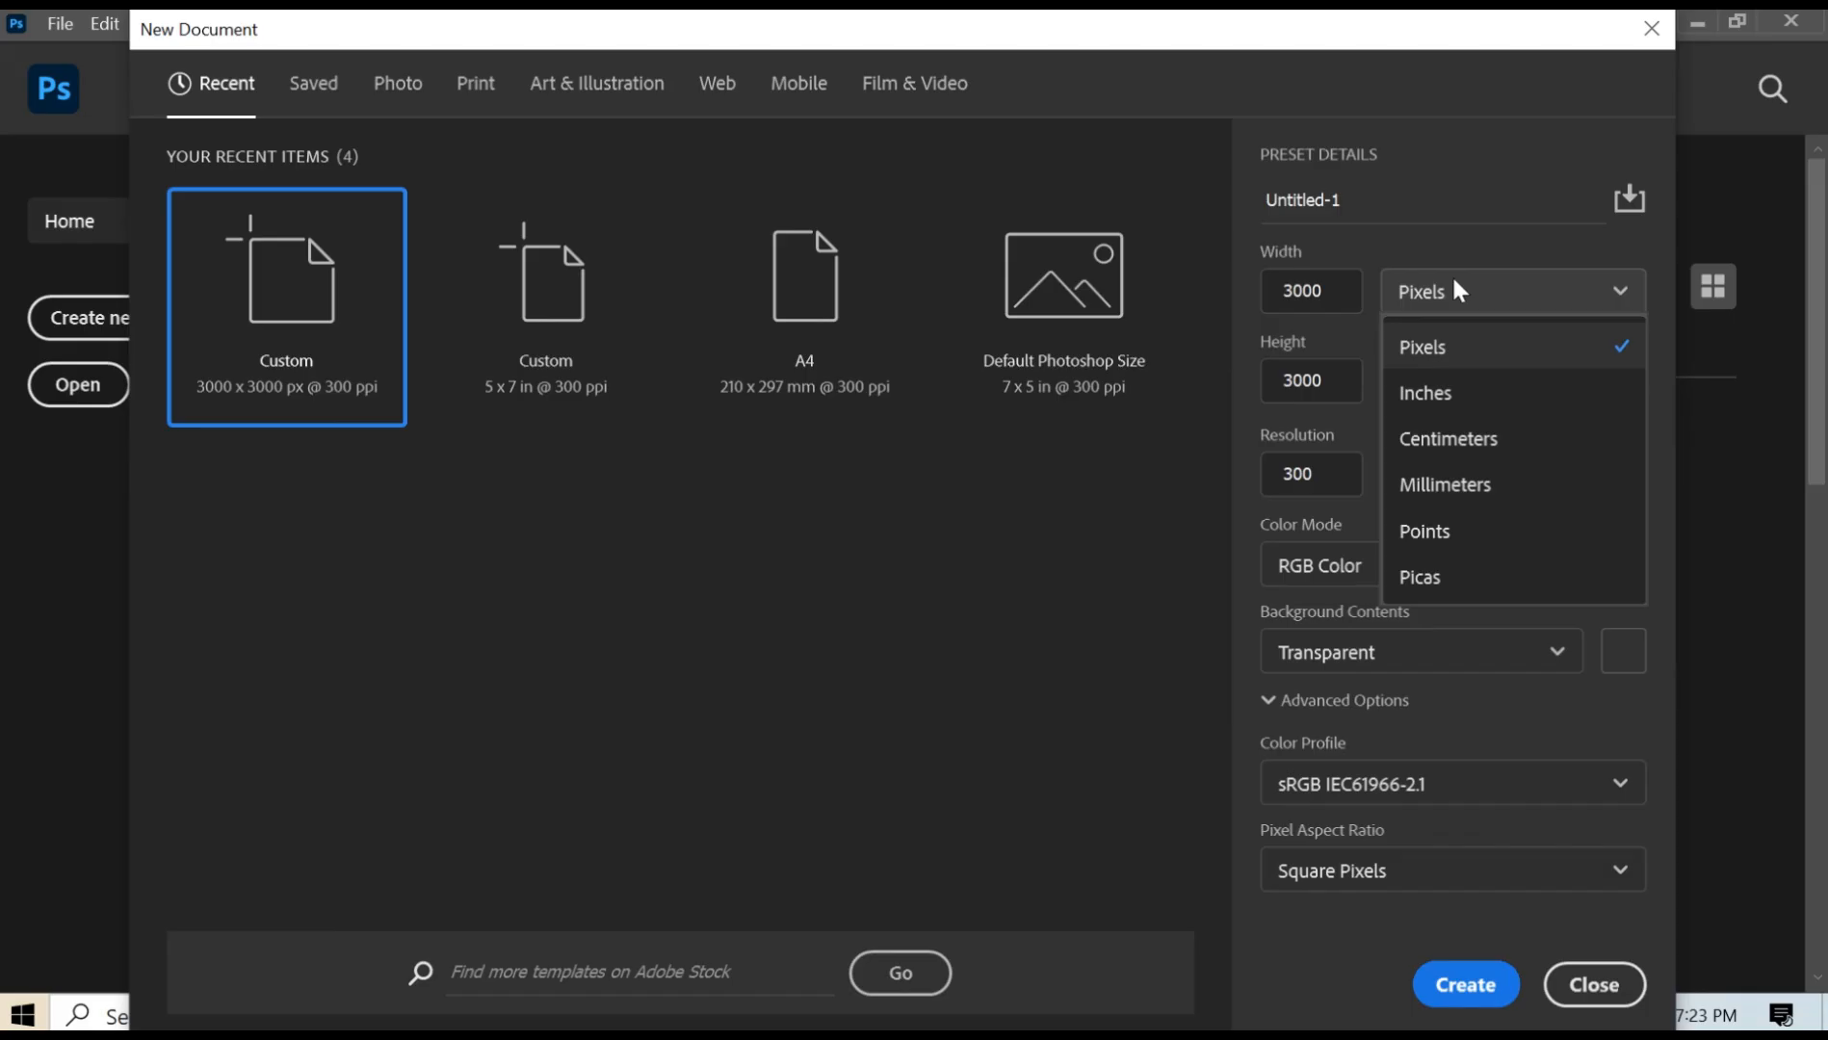
{"action": "left_click", "coordinate": [1327, 302]}
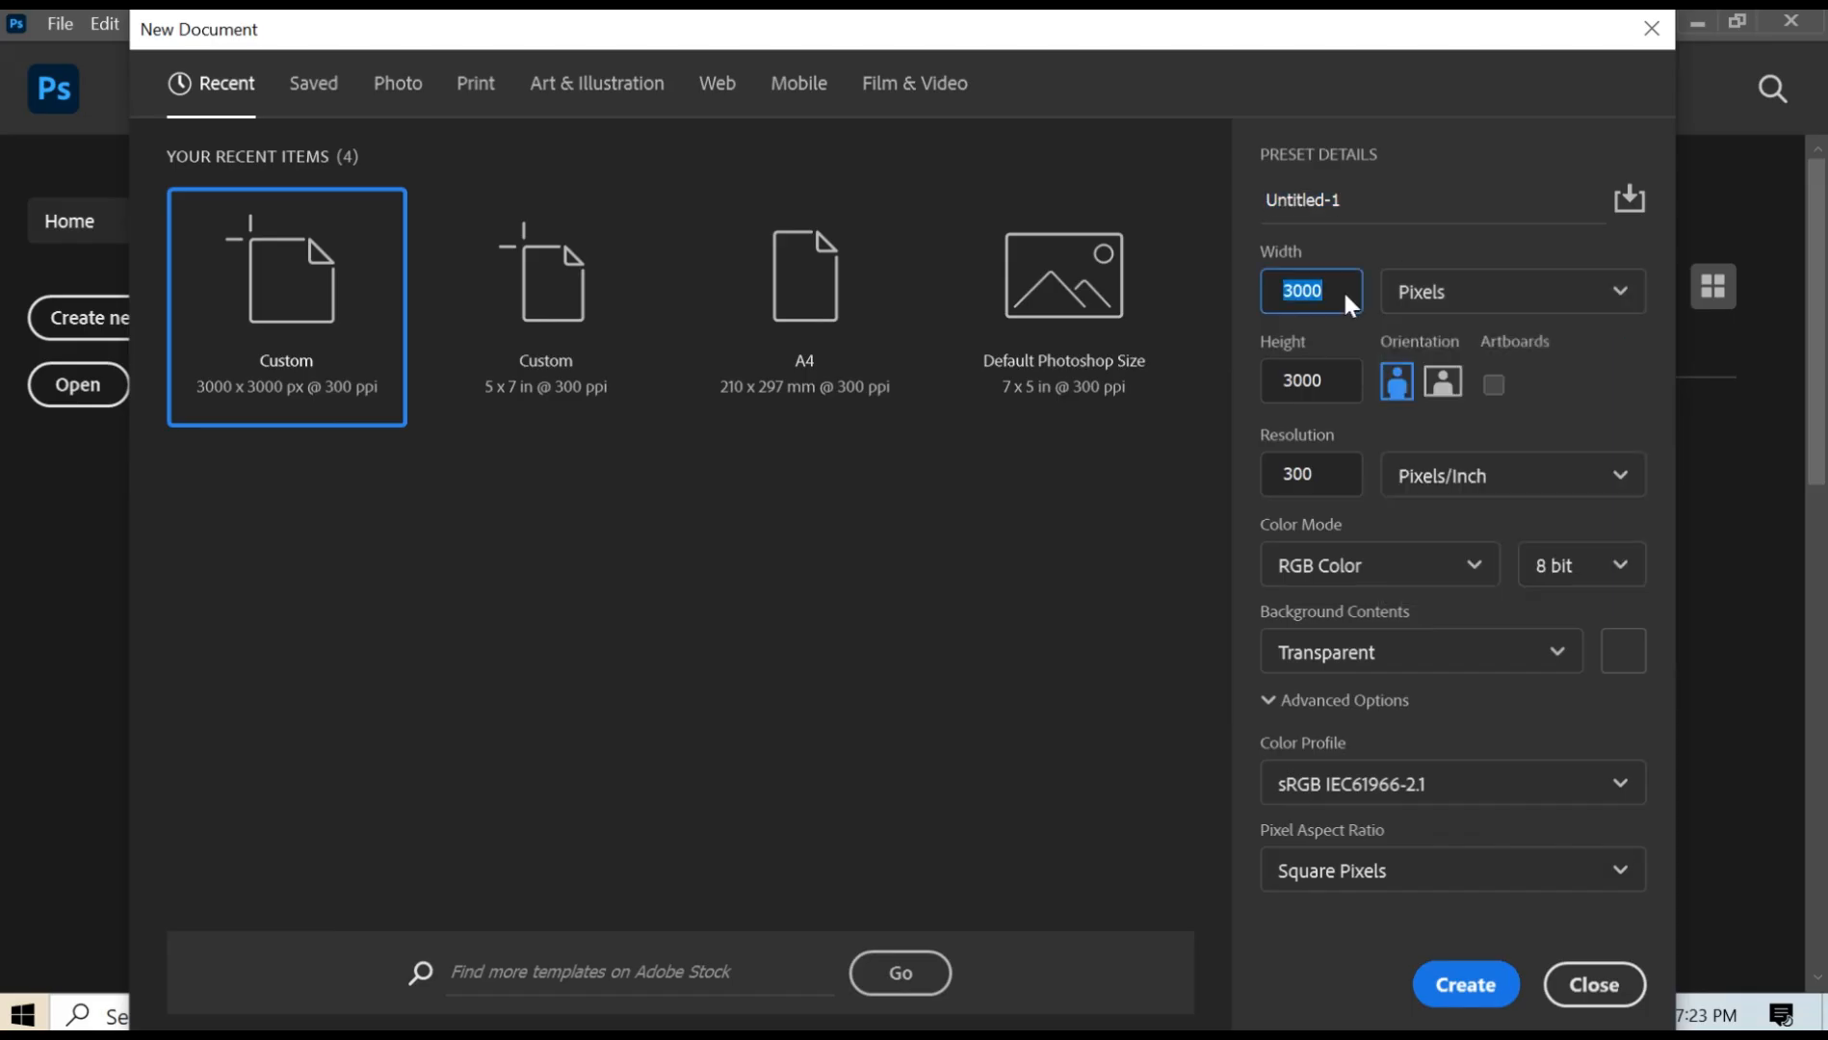
{"action": "type", "text": "1200"}
{"action": "key", "text": "BackSpace"}
{"action": "key", "text": "BackSpace"}
{"action": "key", "text": "BackSpace"}
{"action": "key", "text": "BackSpace"}
{"action": "type", "text": "9"}
Set the height to 1600 pixels and the width to 900 pixels, and create the document.
{"action": "left_click", "coordinate": [1349, 380]}
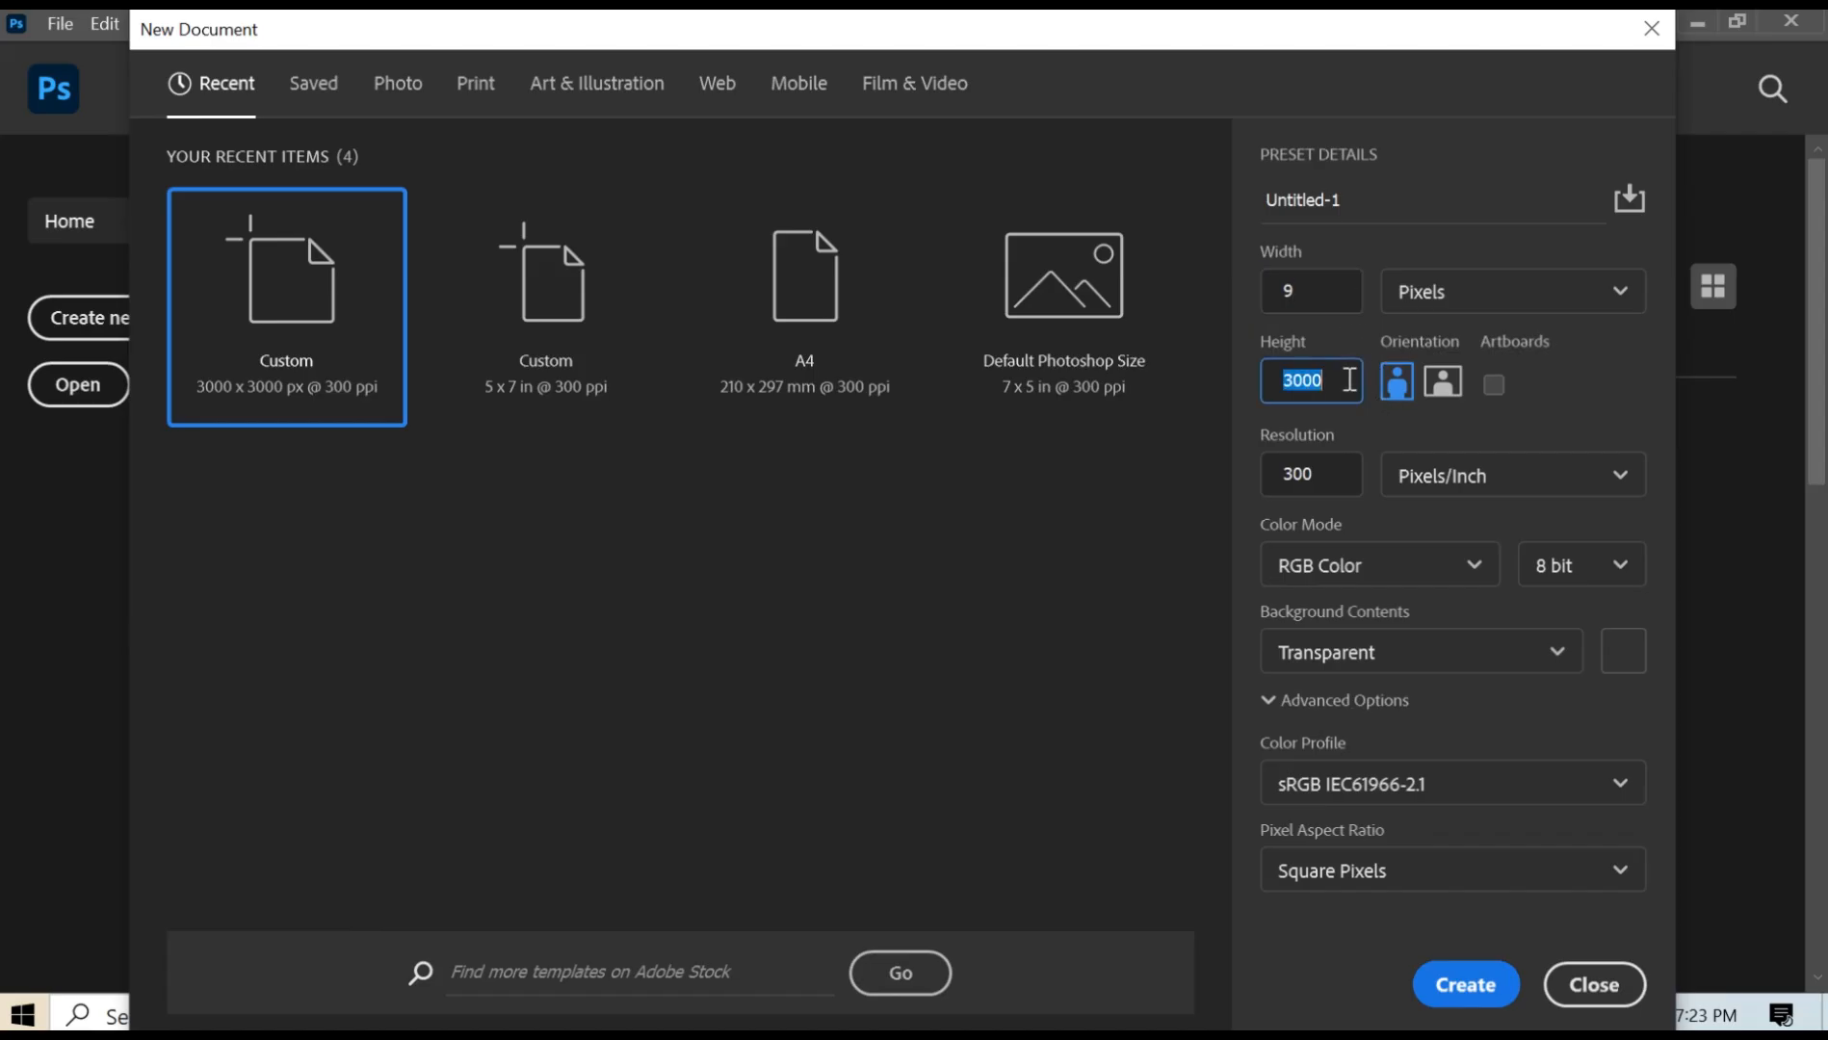
{"action": "type", "text": "1600"}
{"action": "left_click", "coordinate": [1334, 296]}
{"action": "type", "text": "900"}
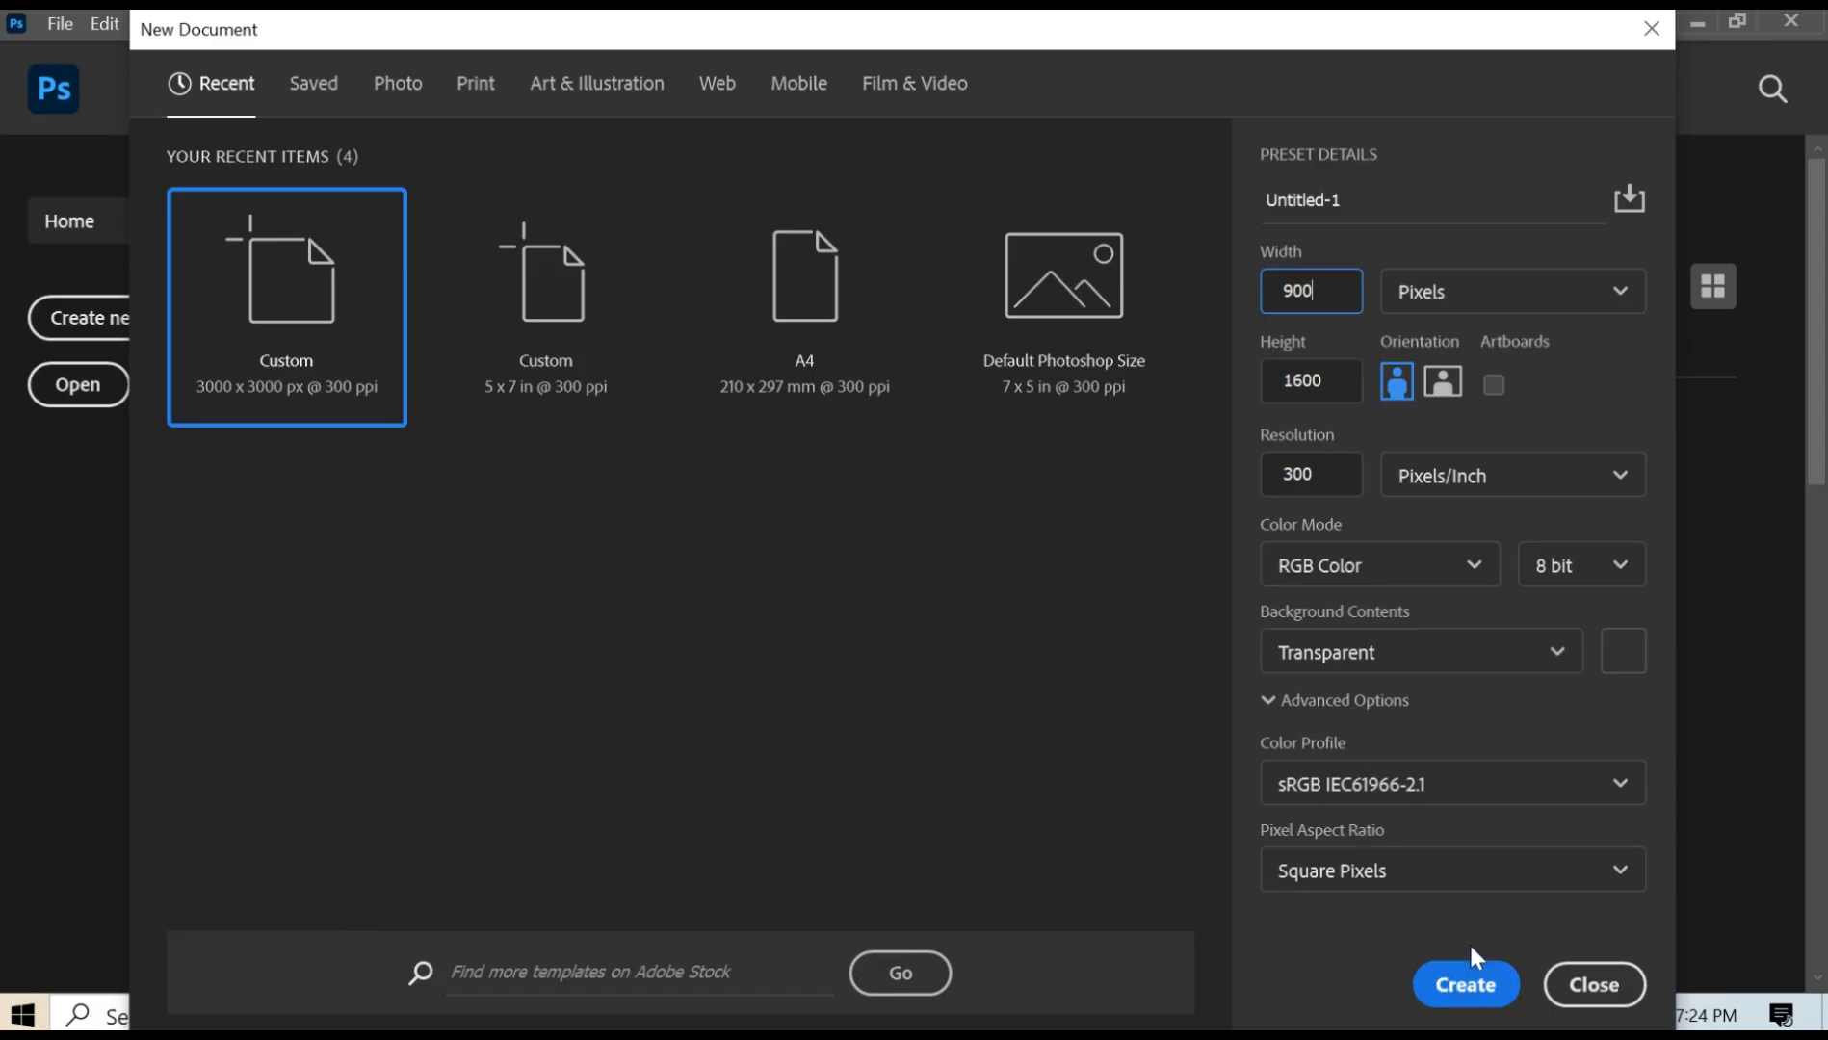
{"action": "left_click", "coordinate": [1462, 980]}
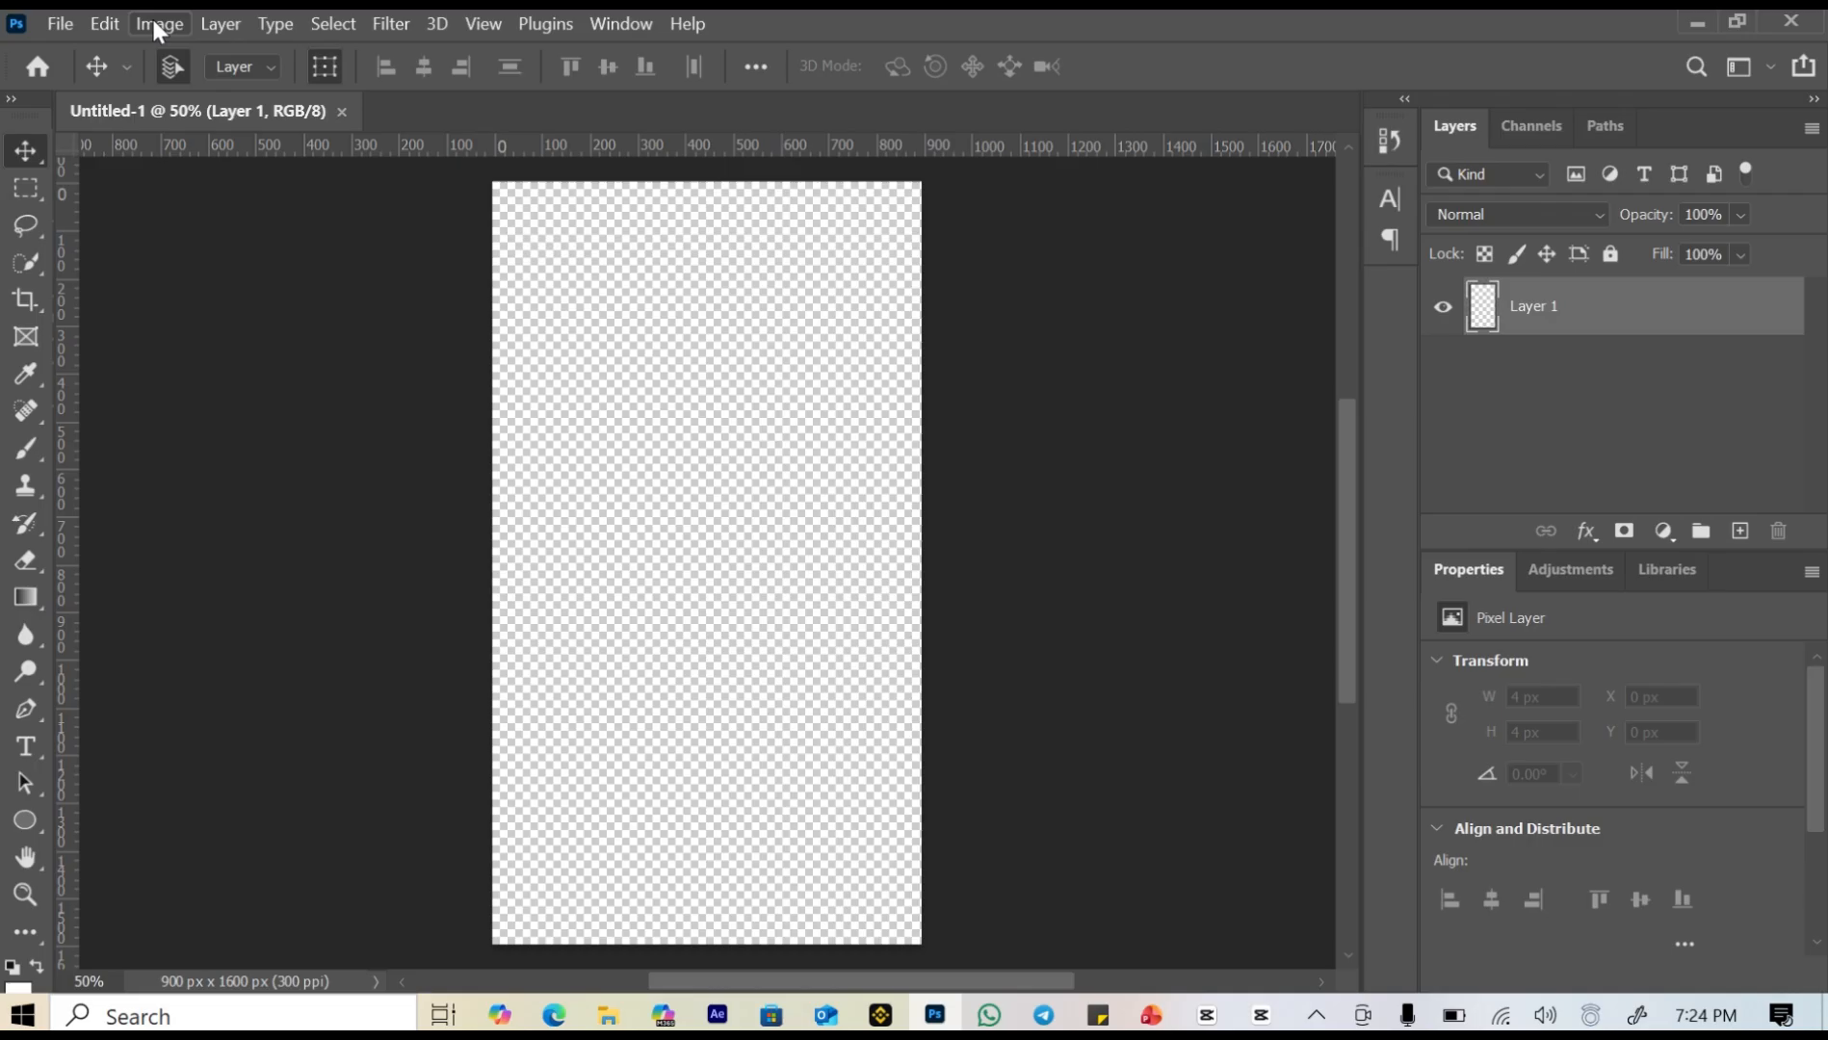
{"action": "left_click", "coordinate": [59, 25]}
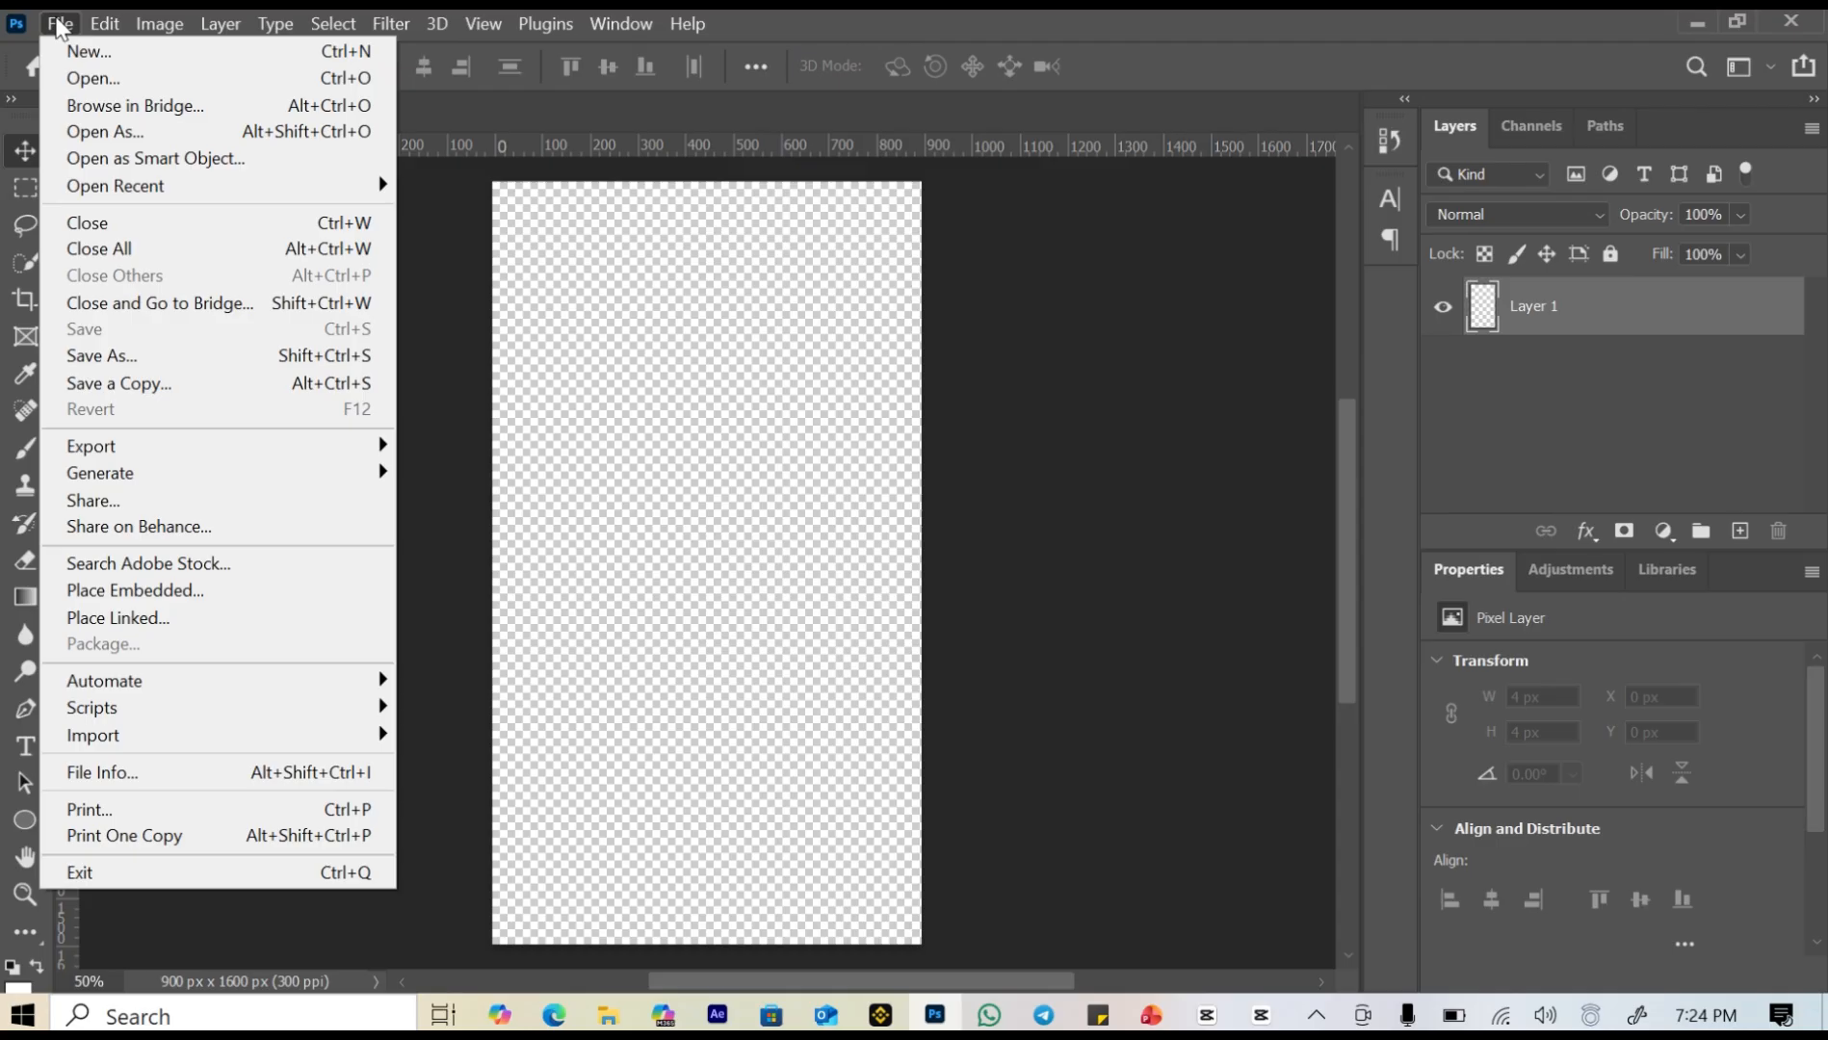
{"action": "mouse_move", "coordinate": [93, 26]}
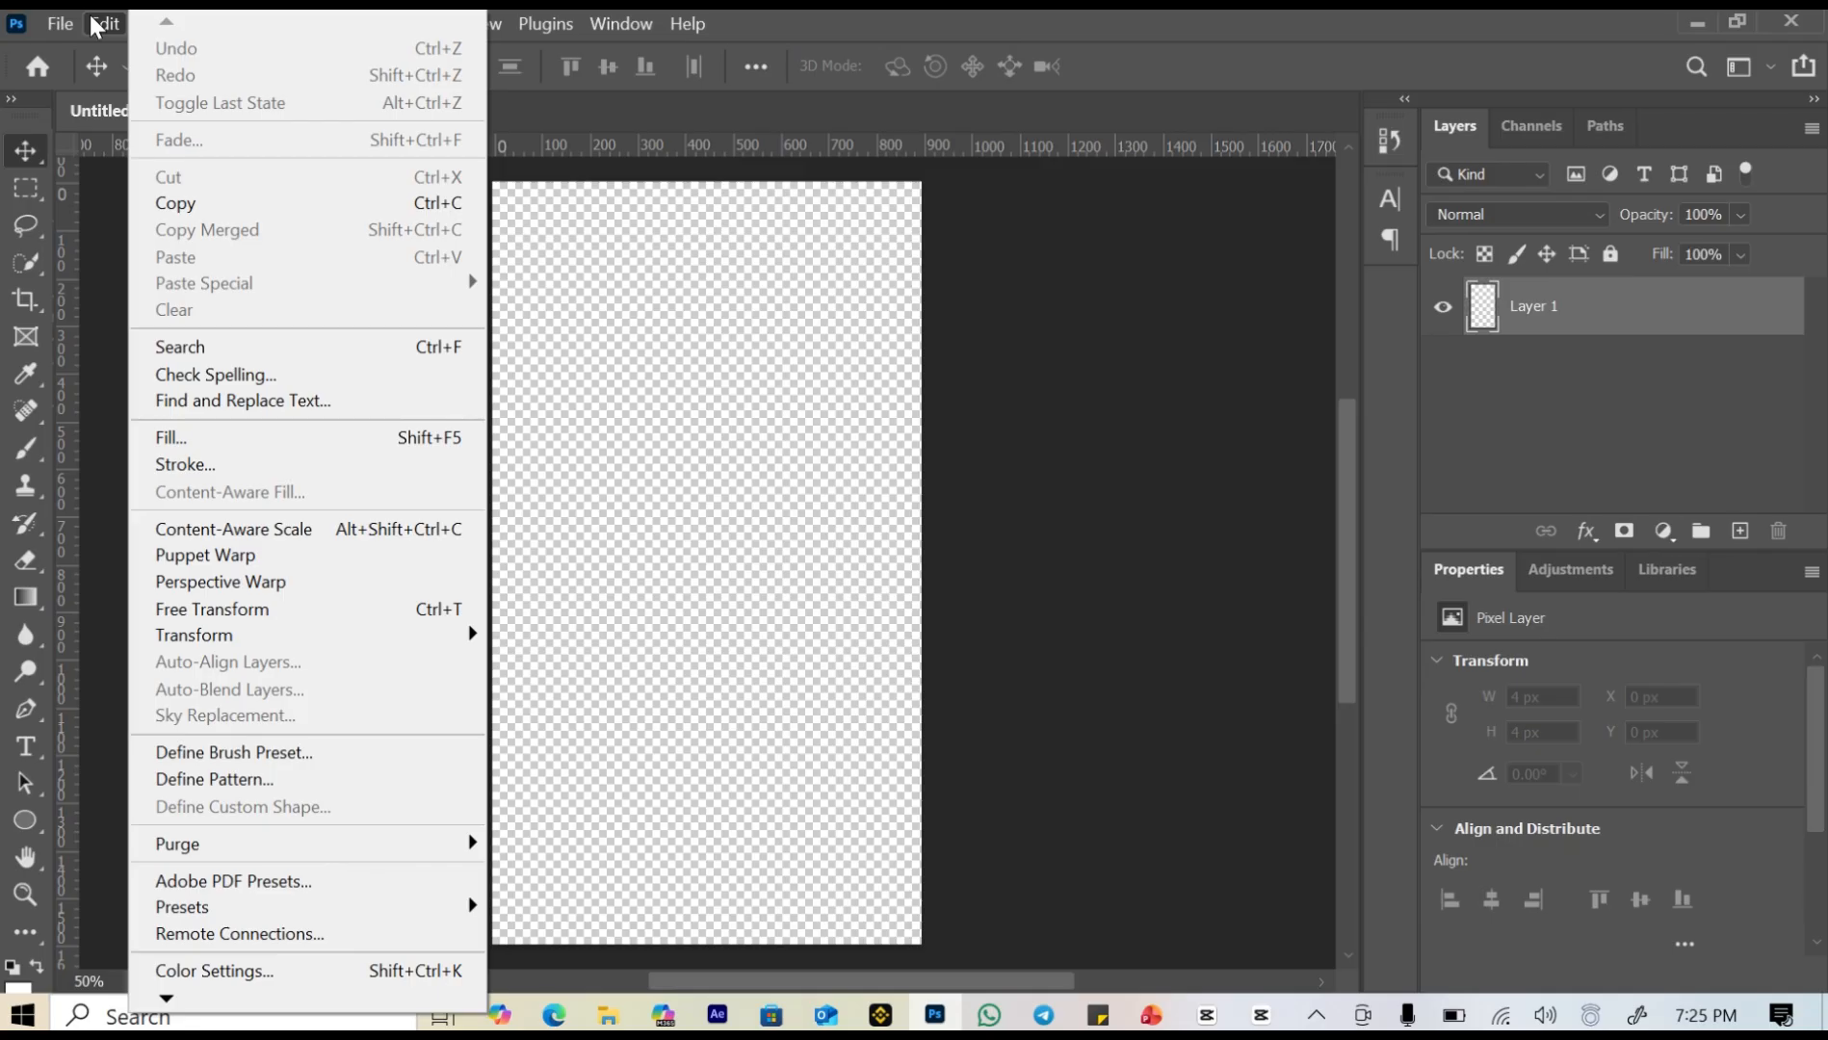
{"action": "left_click", "coordinate": [96, 26]}
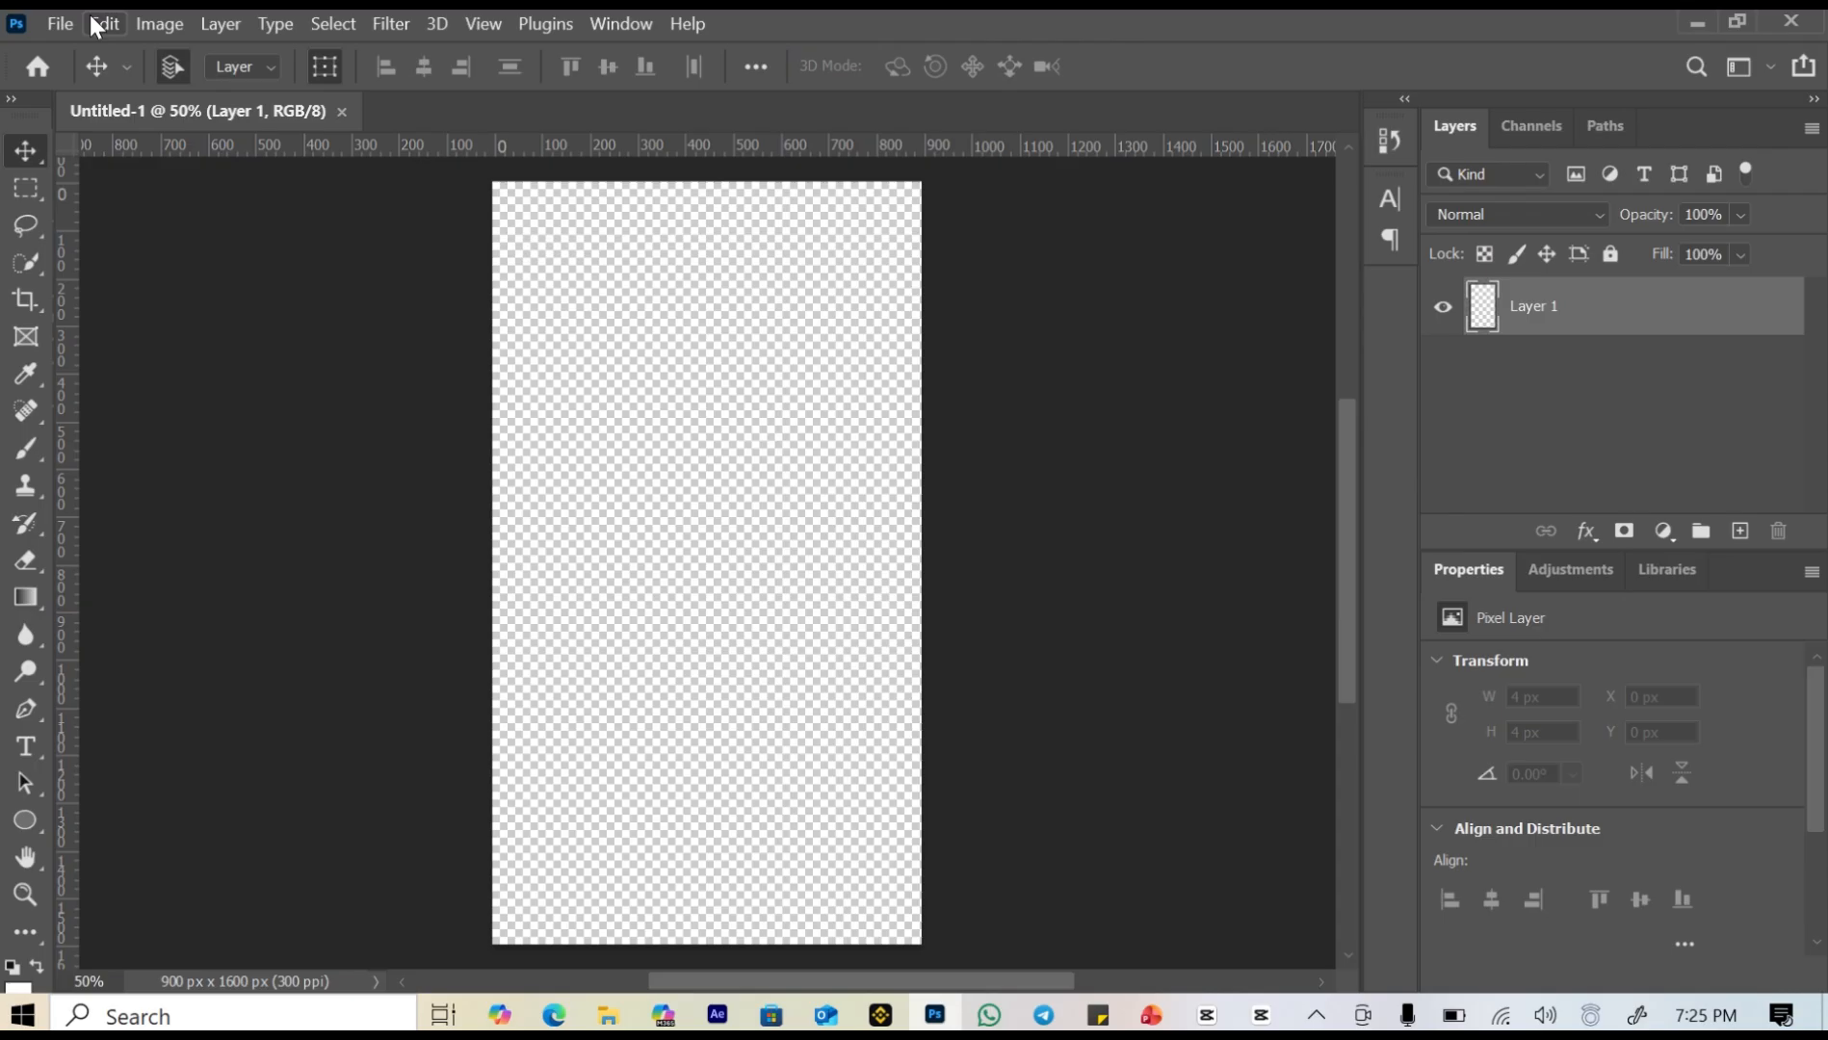
{"action": "left_click", "coordinate": [178, 23]}
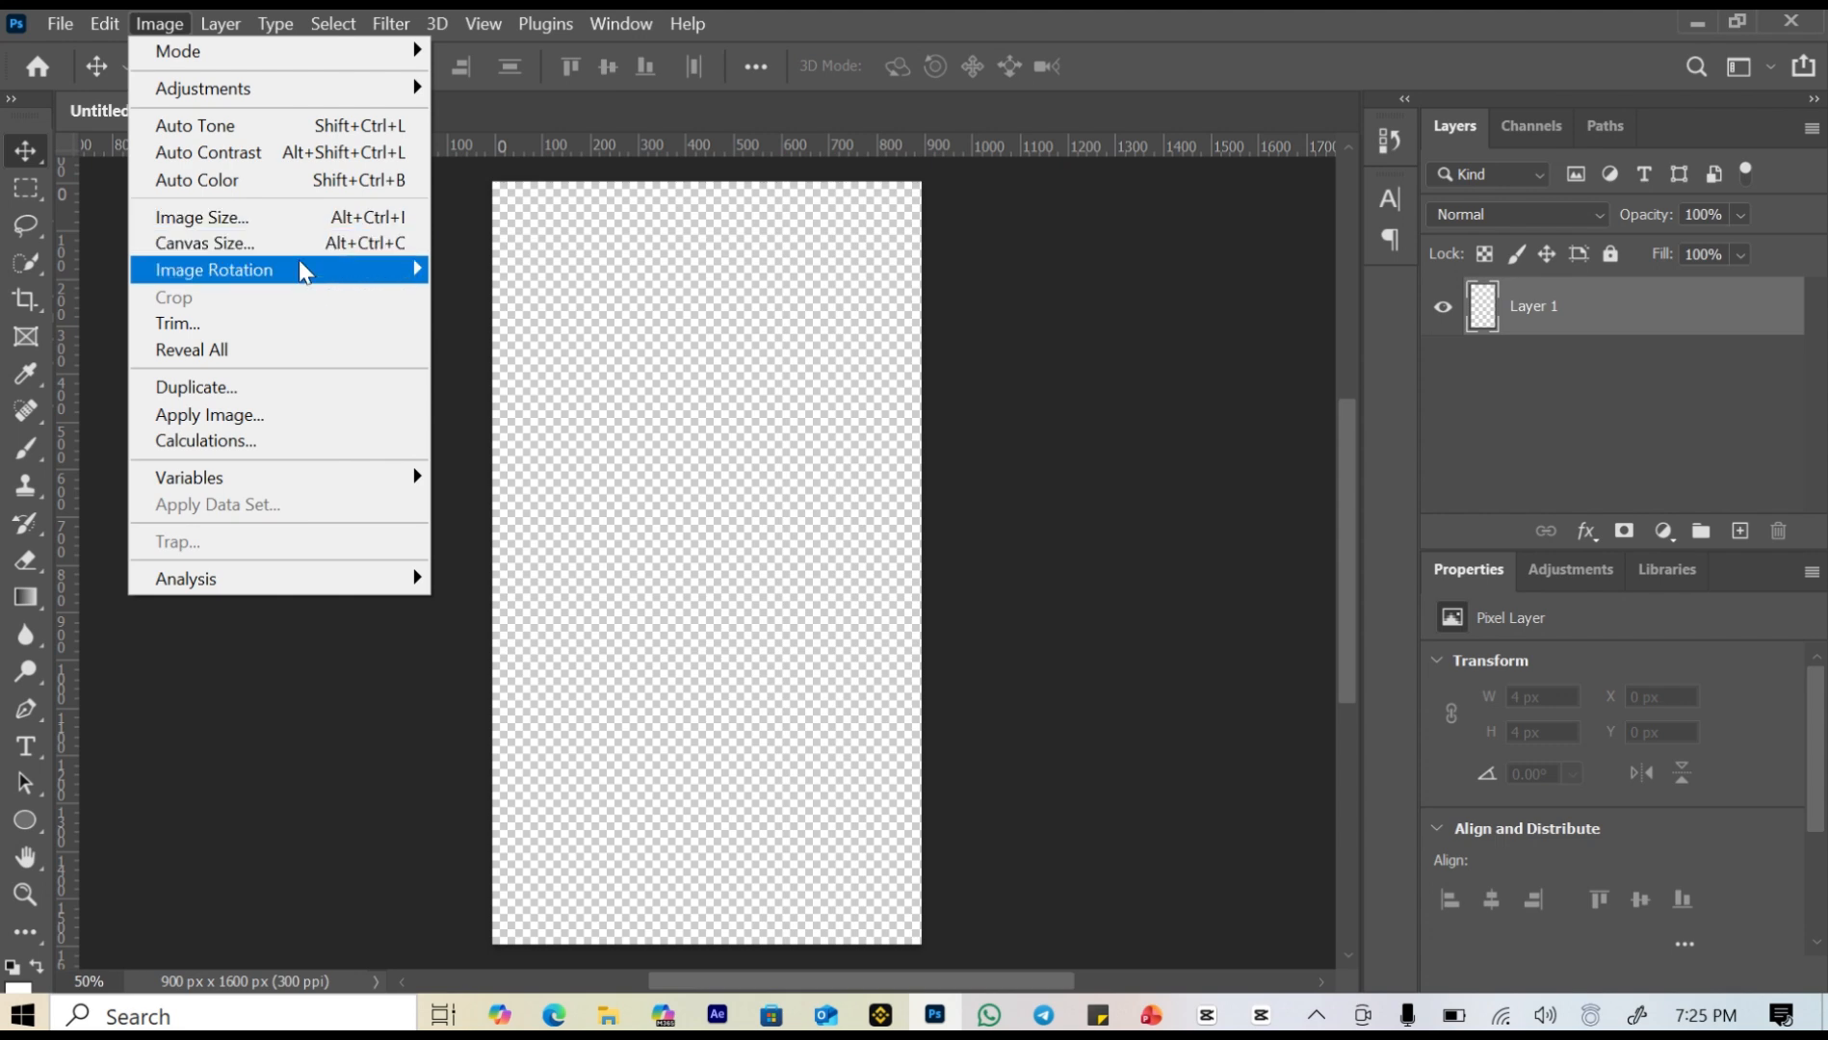
{"action": "mouse_move", "coordinate": [304, 279]}
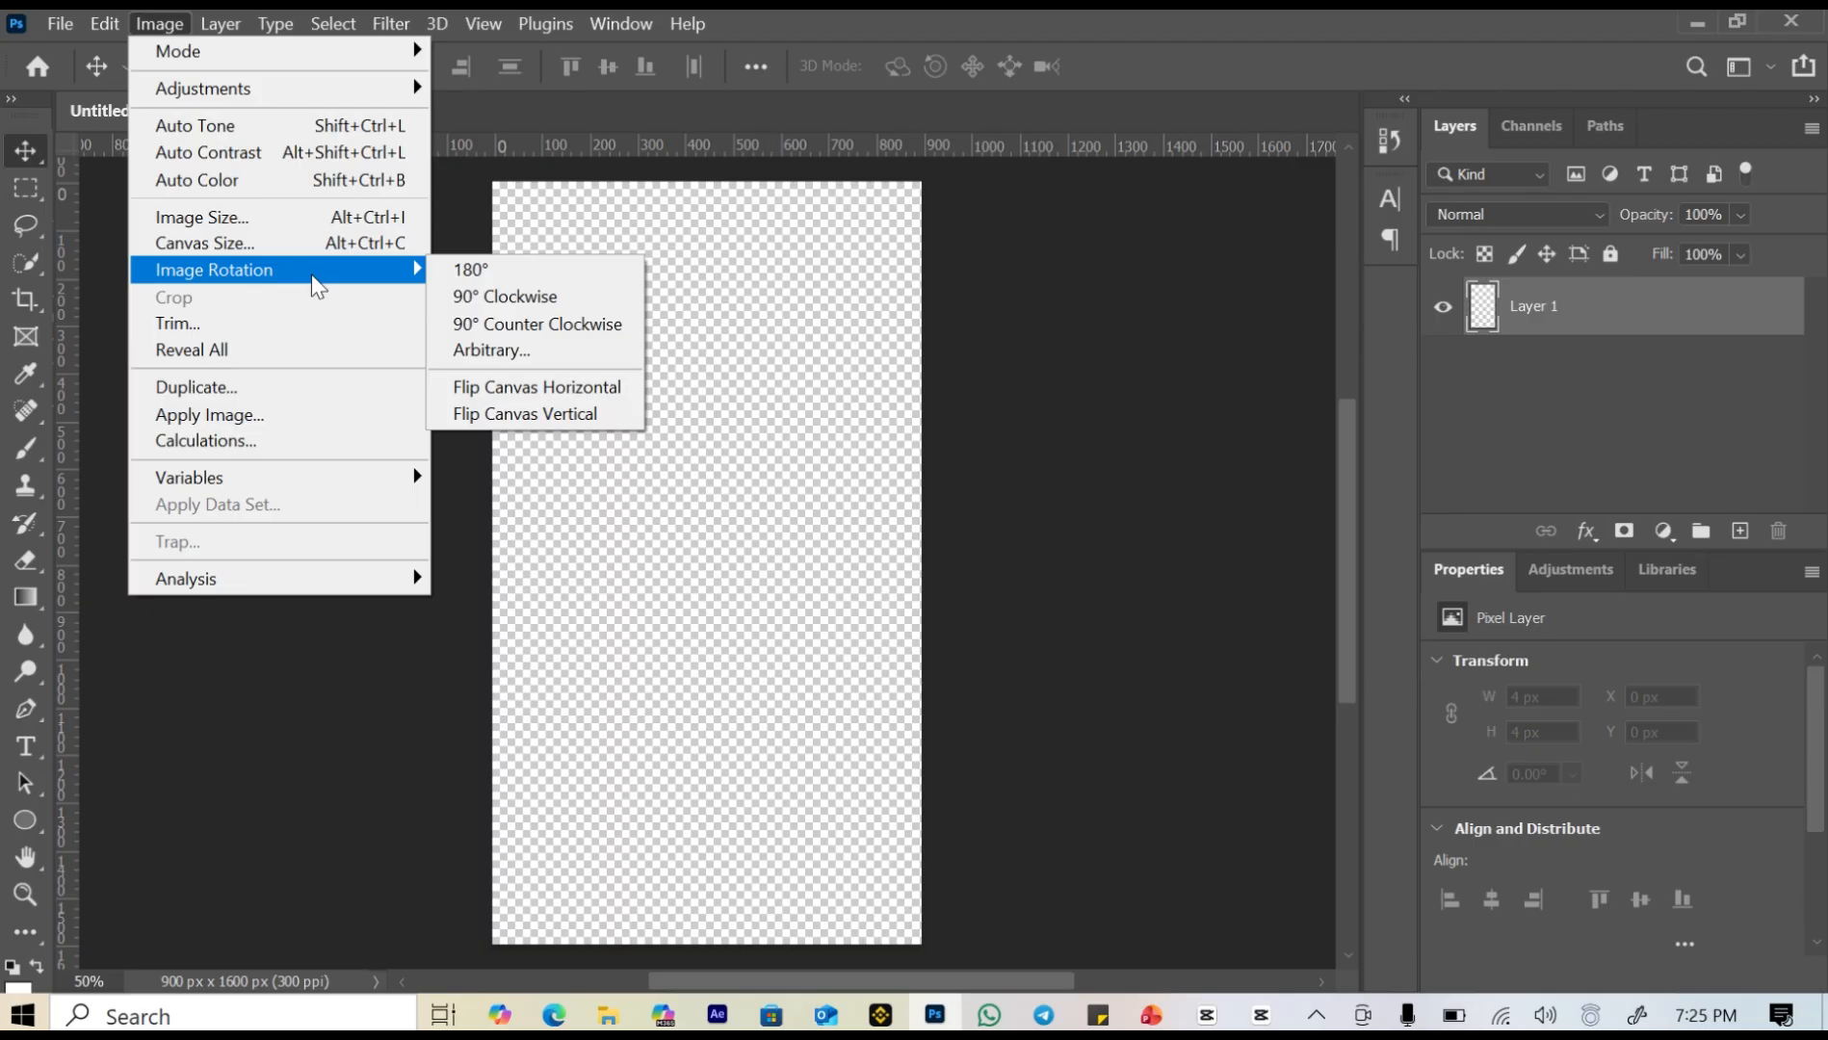
{"action": "left_click", "coordinate": [792, 213]}
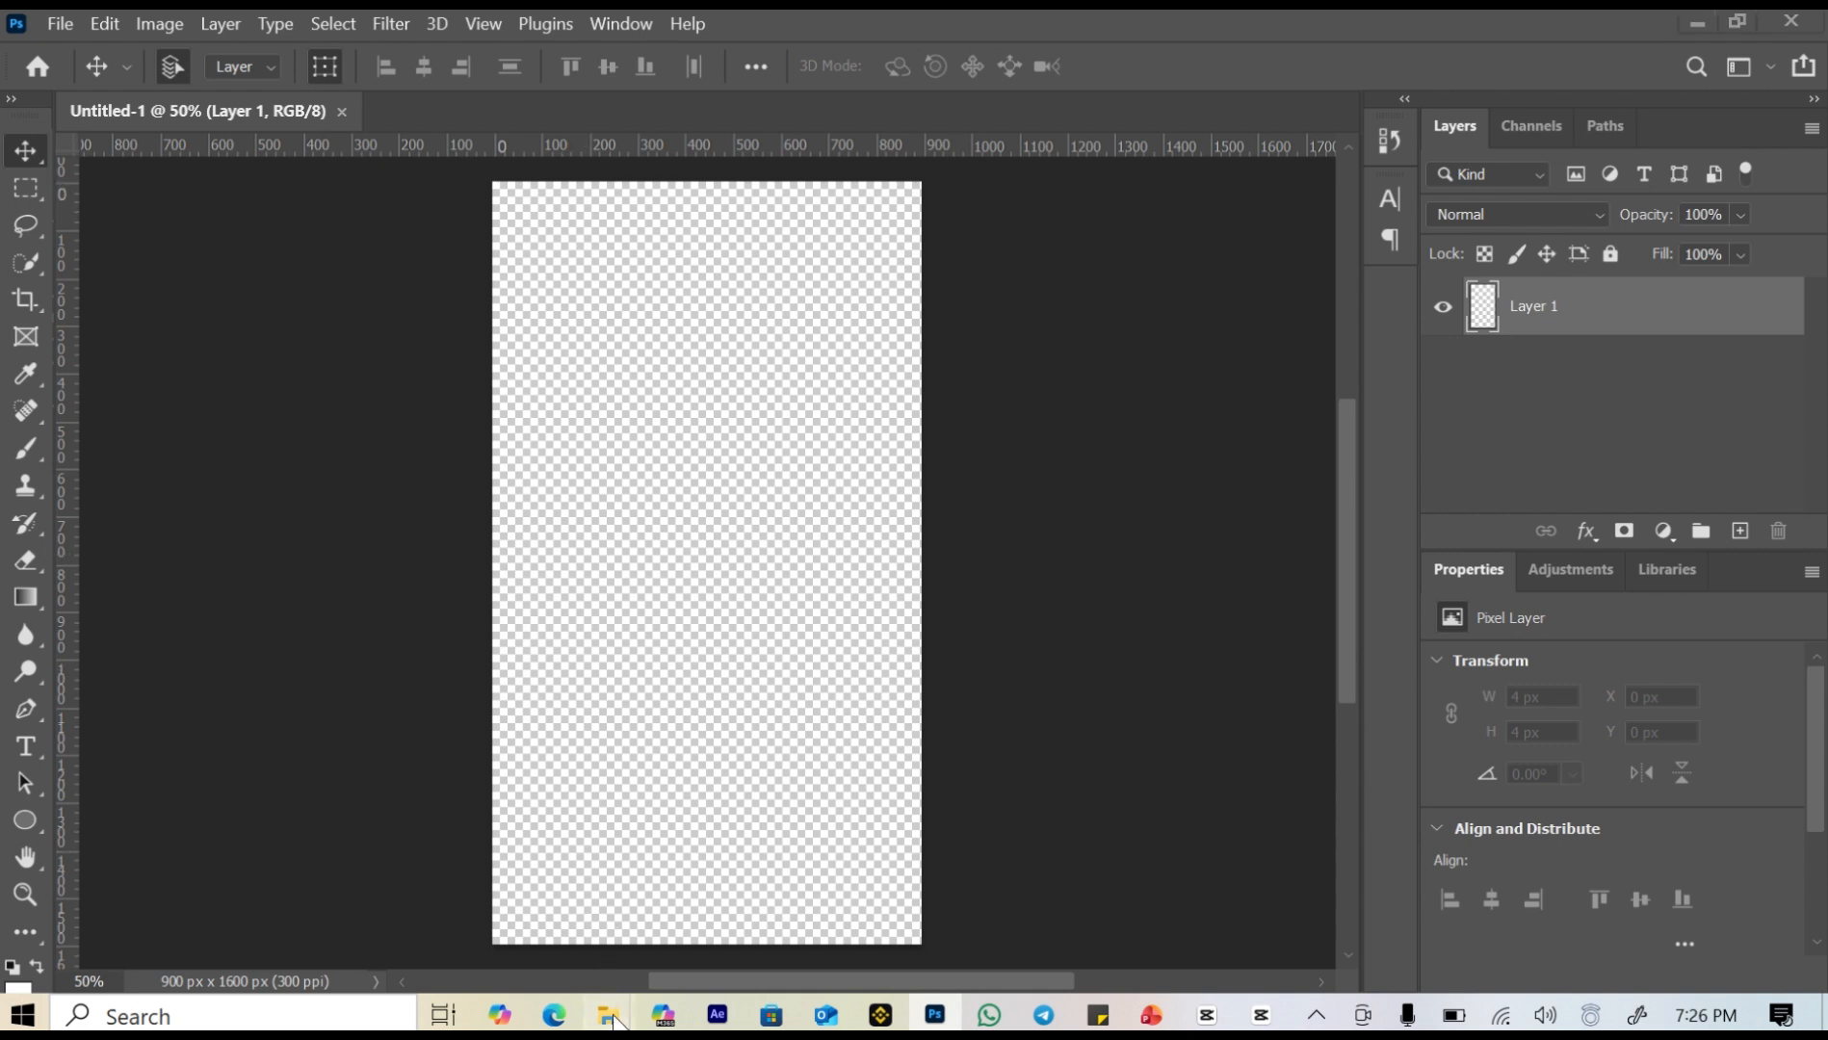
Place the Vector-and-raster-images picture from the Photoshop class folder into the document and commit its placement.
{"action": "mouse_move", "coordinate": [613, 1019]}
{"action": "left_click", "coordinate": [678, 902]}
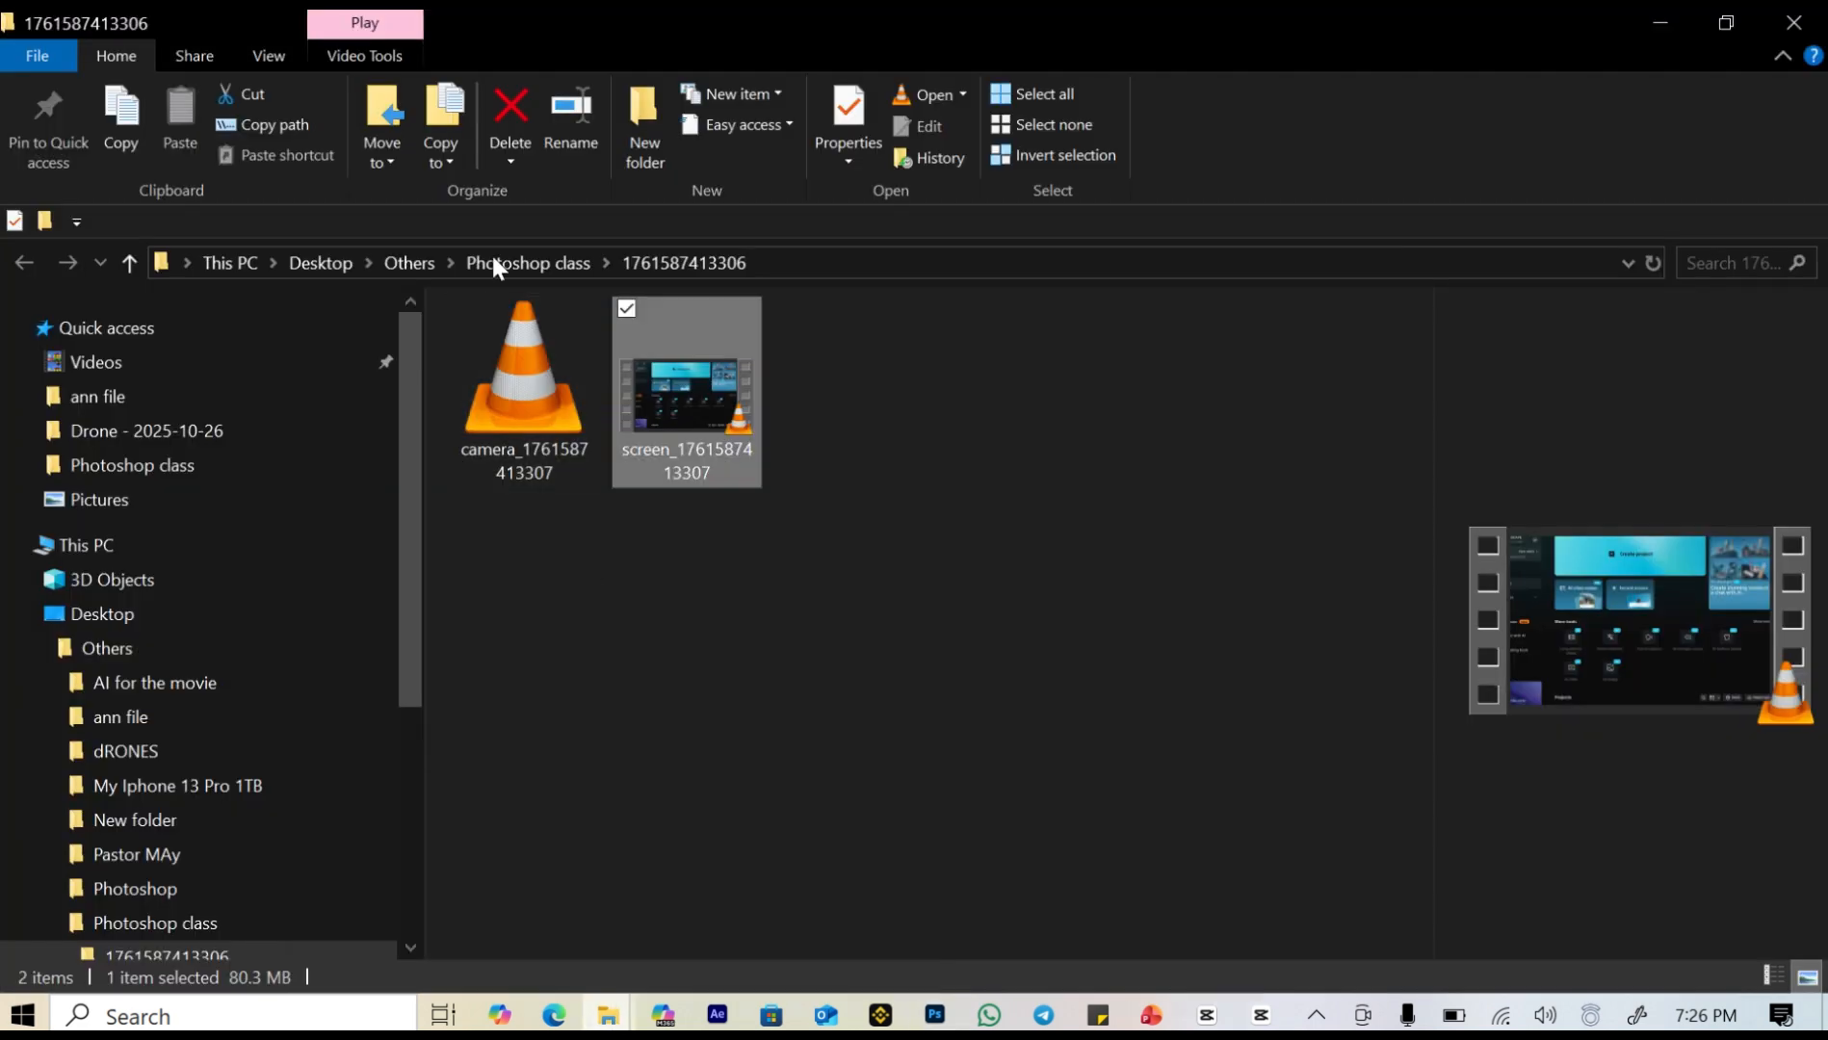
{"action": "left_click", "coordinate": [395, 265]}
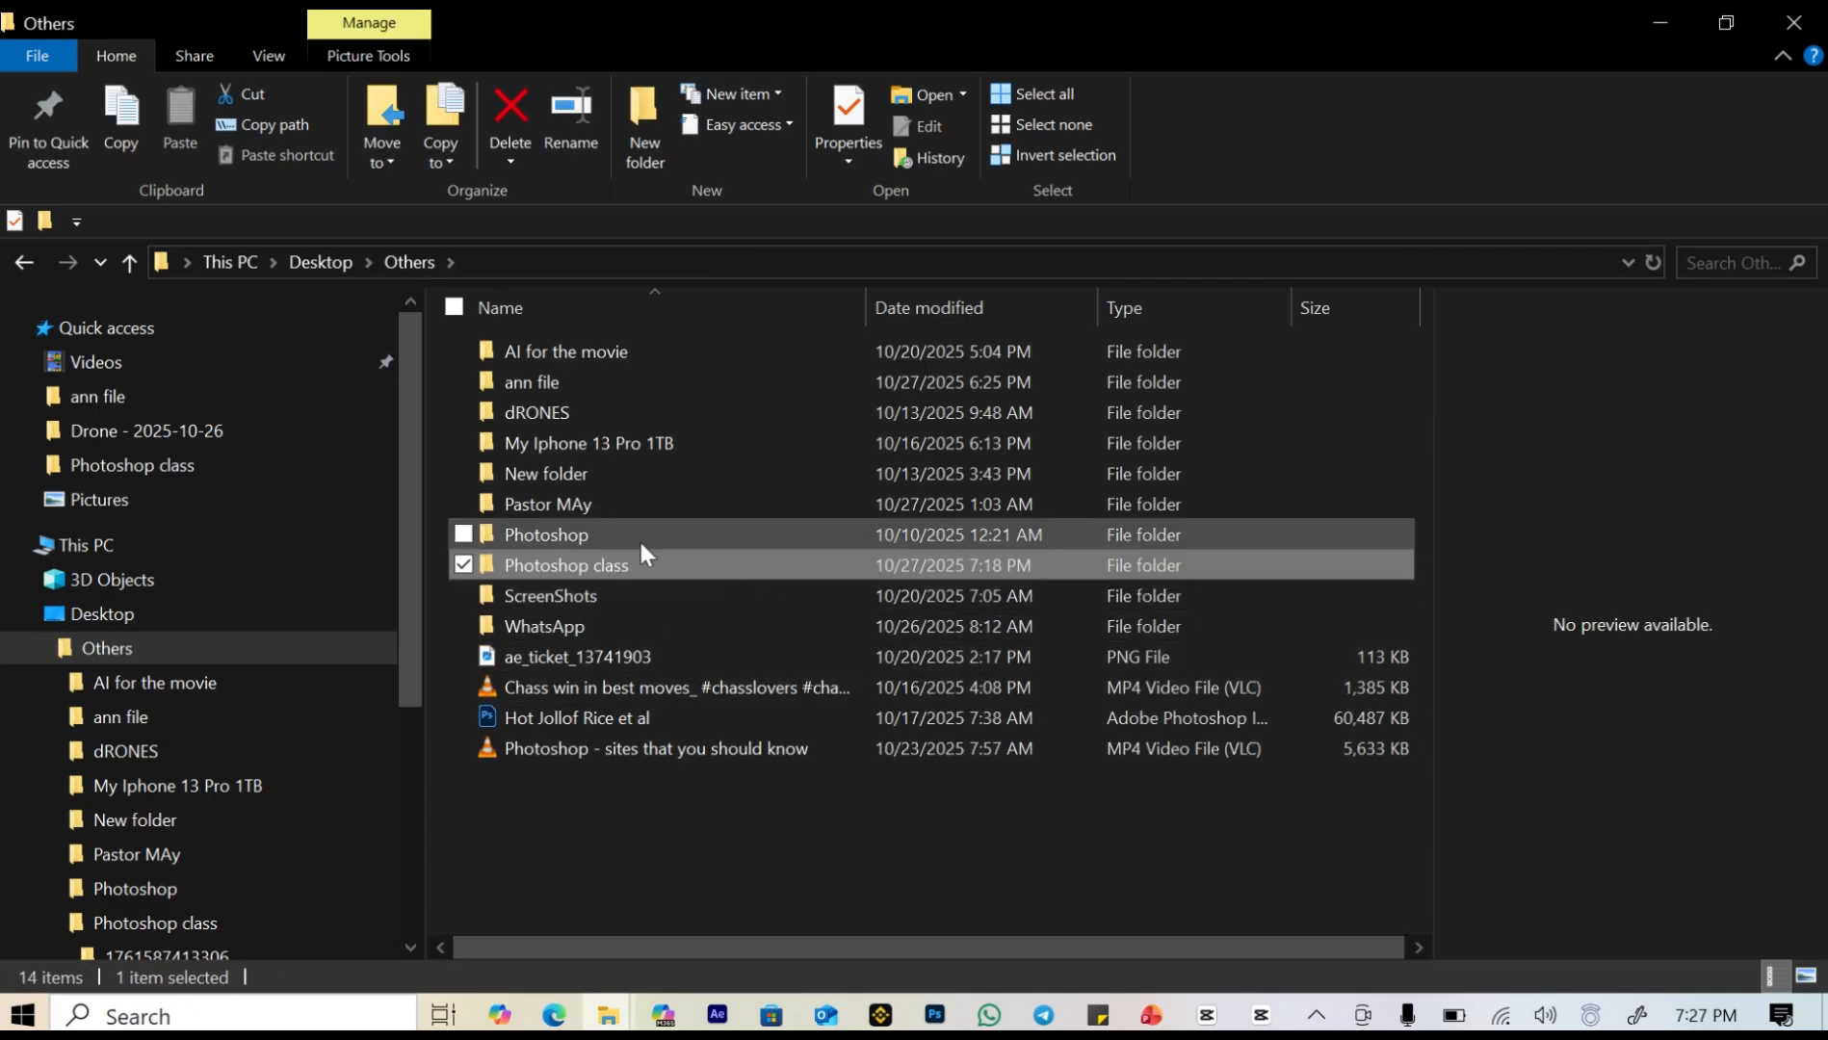
{"action": "double_click", "coordinate": [656, 565]}
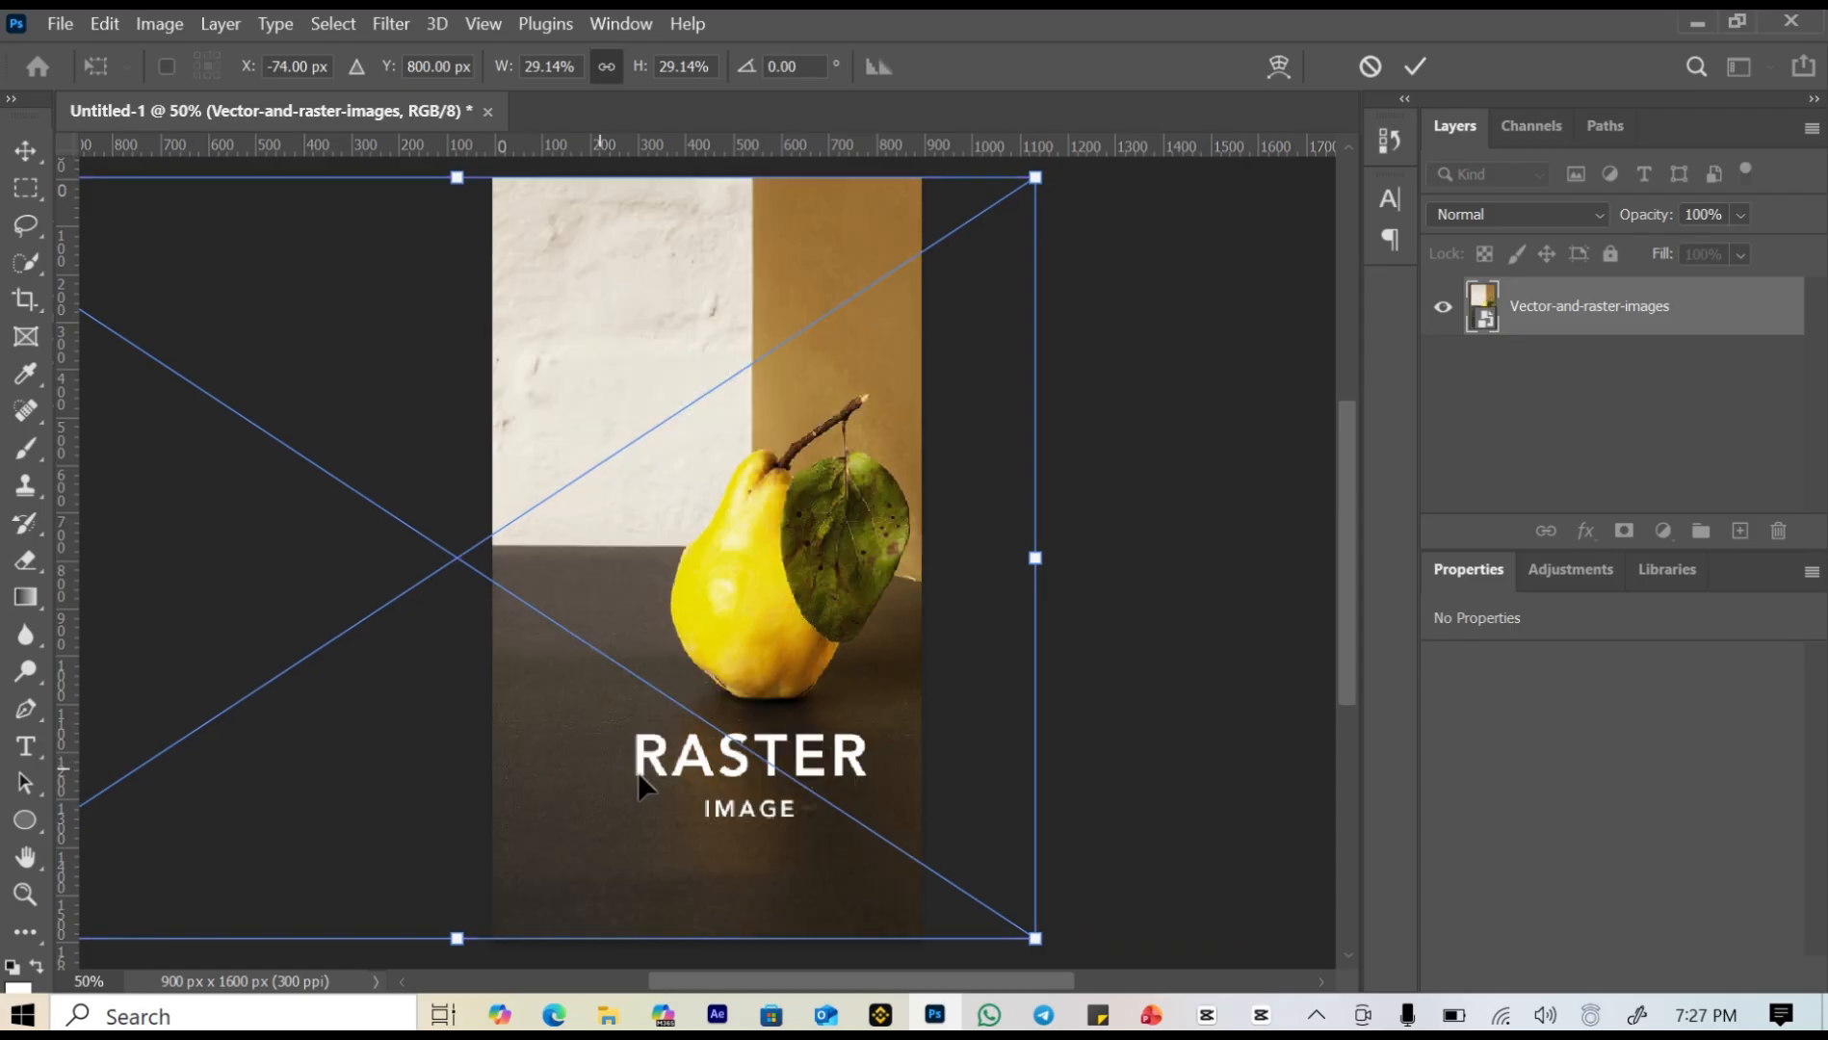
{"action": "key", "text": "Return"}
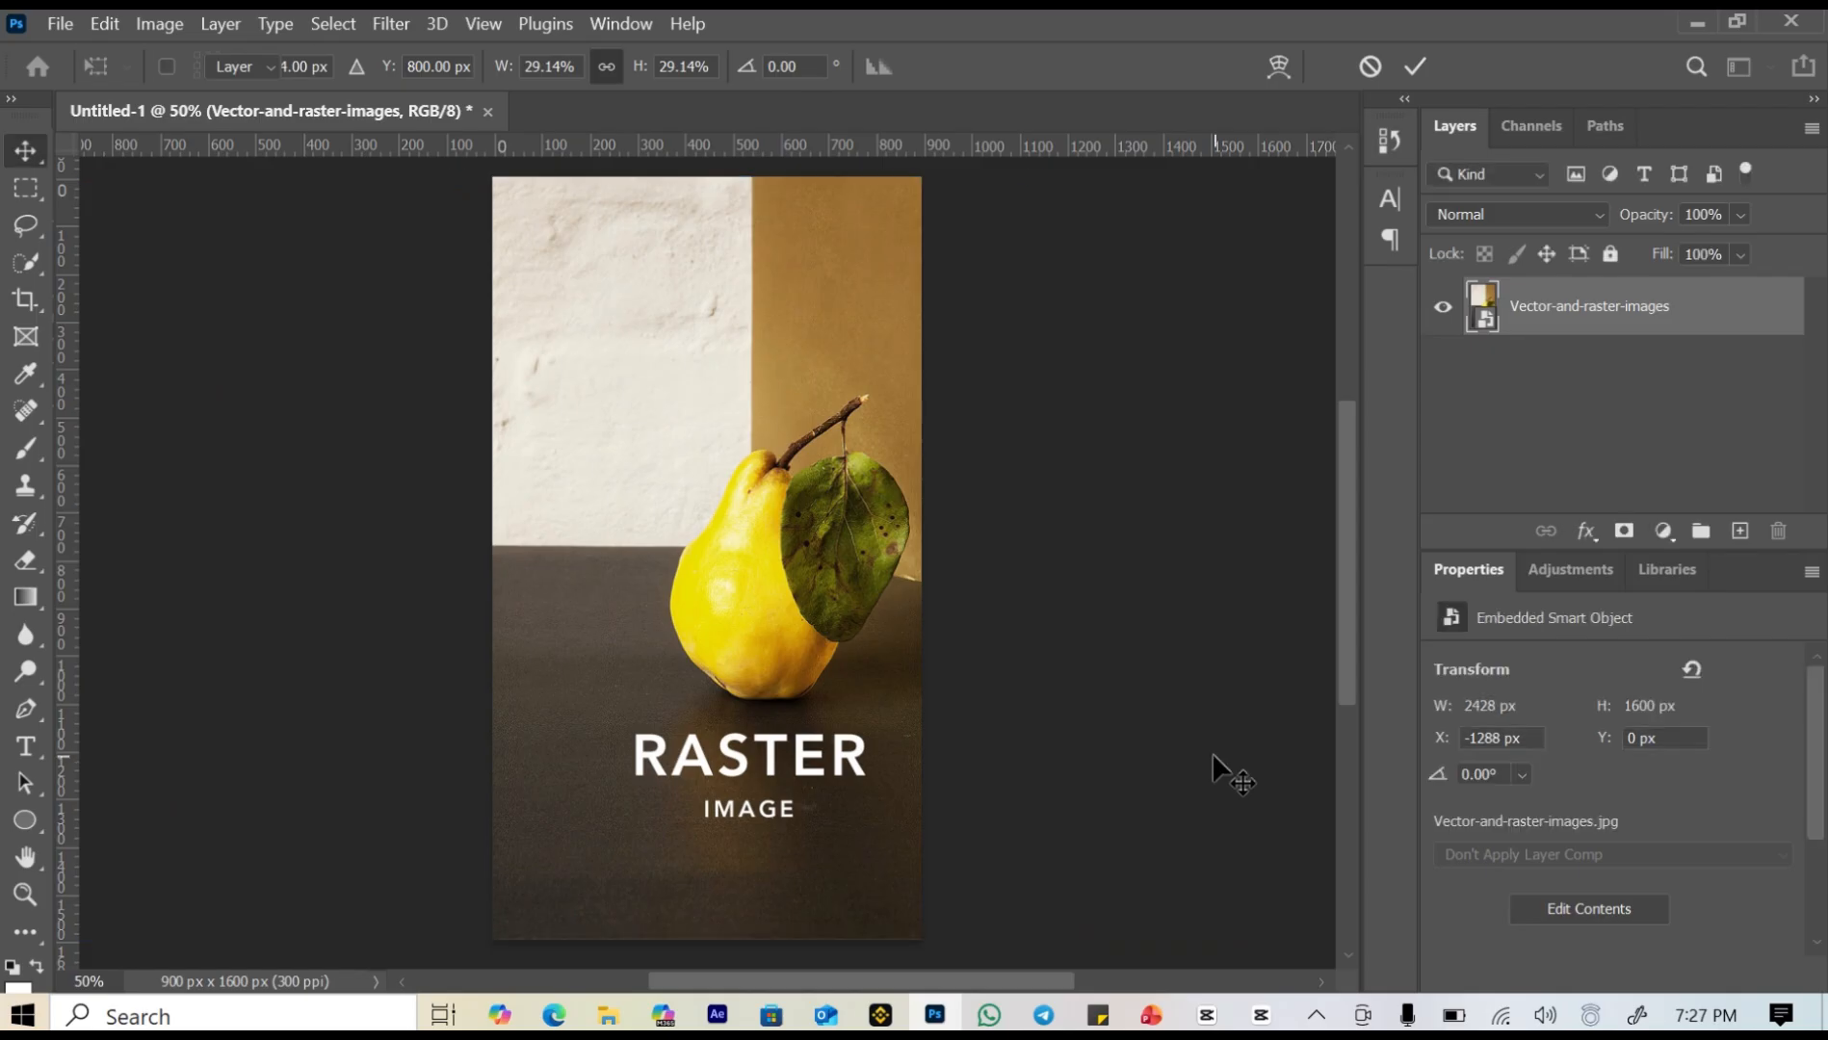
Move the placed image about 80 px to the left so the pear sits closer to the canvas centre.
{"action": "left_click", "coordinate": [1210, 752]}
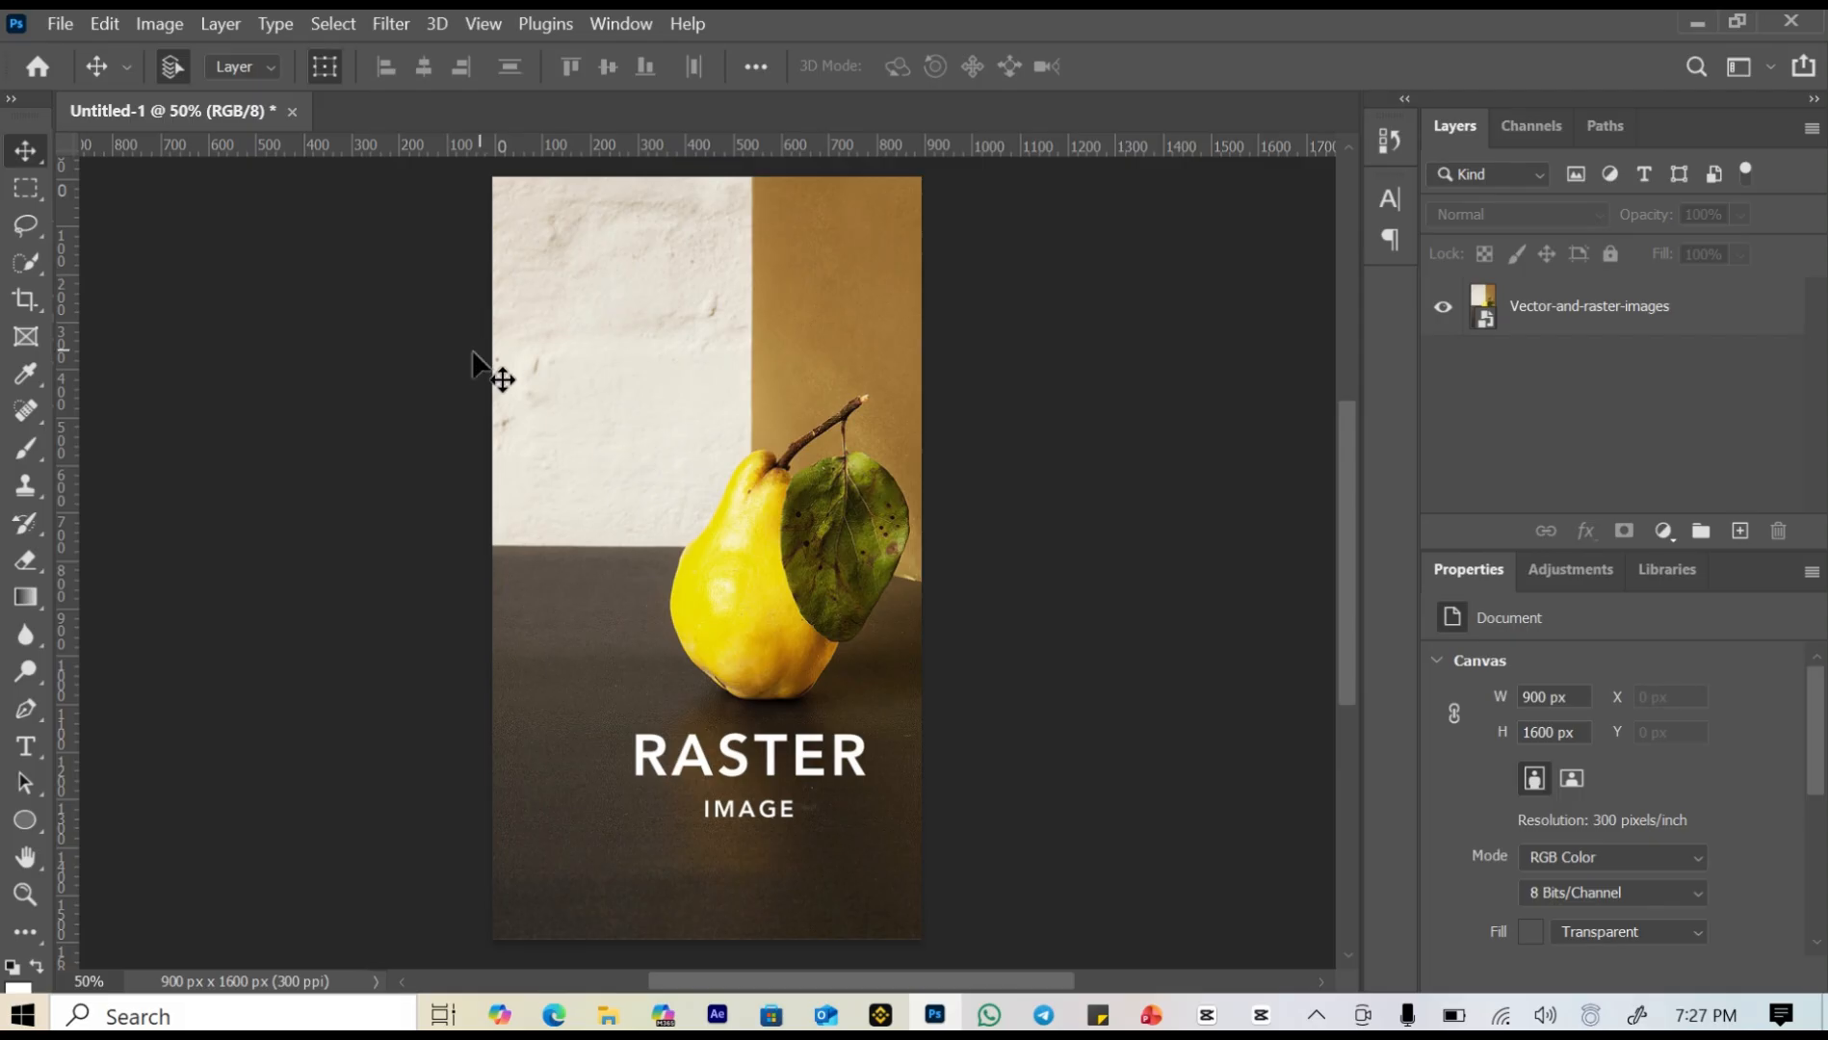
{"action": "left_click", "coordinate": [625, 443]}
{"action": "left_click_drag", "start_coordinate": [791, 438], "coordinate": [589, 457]}
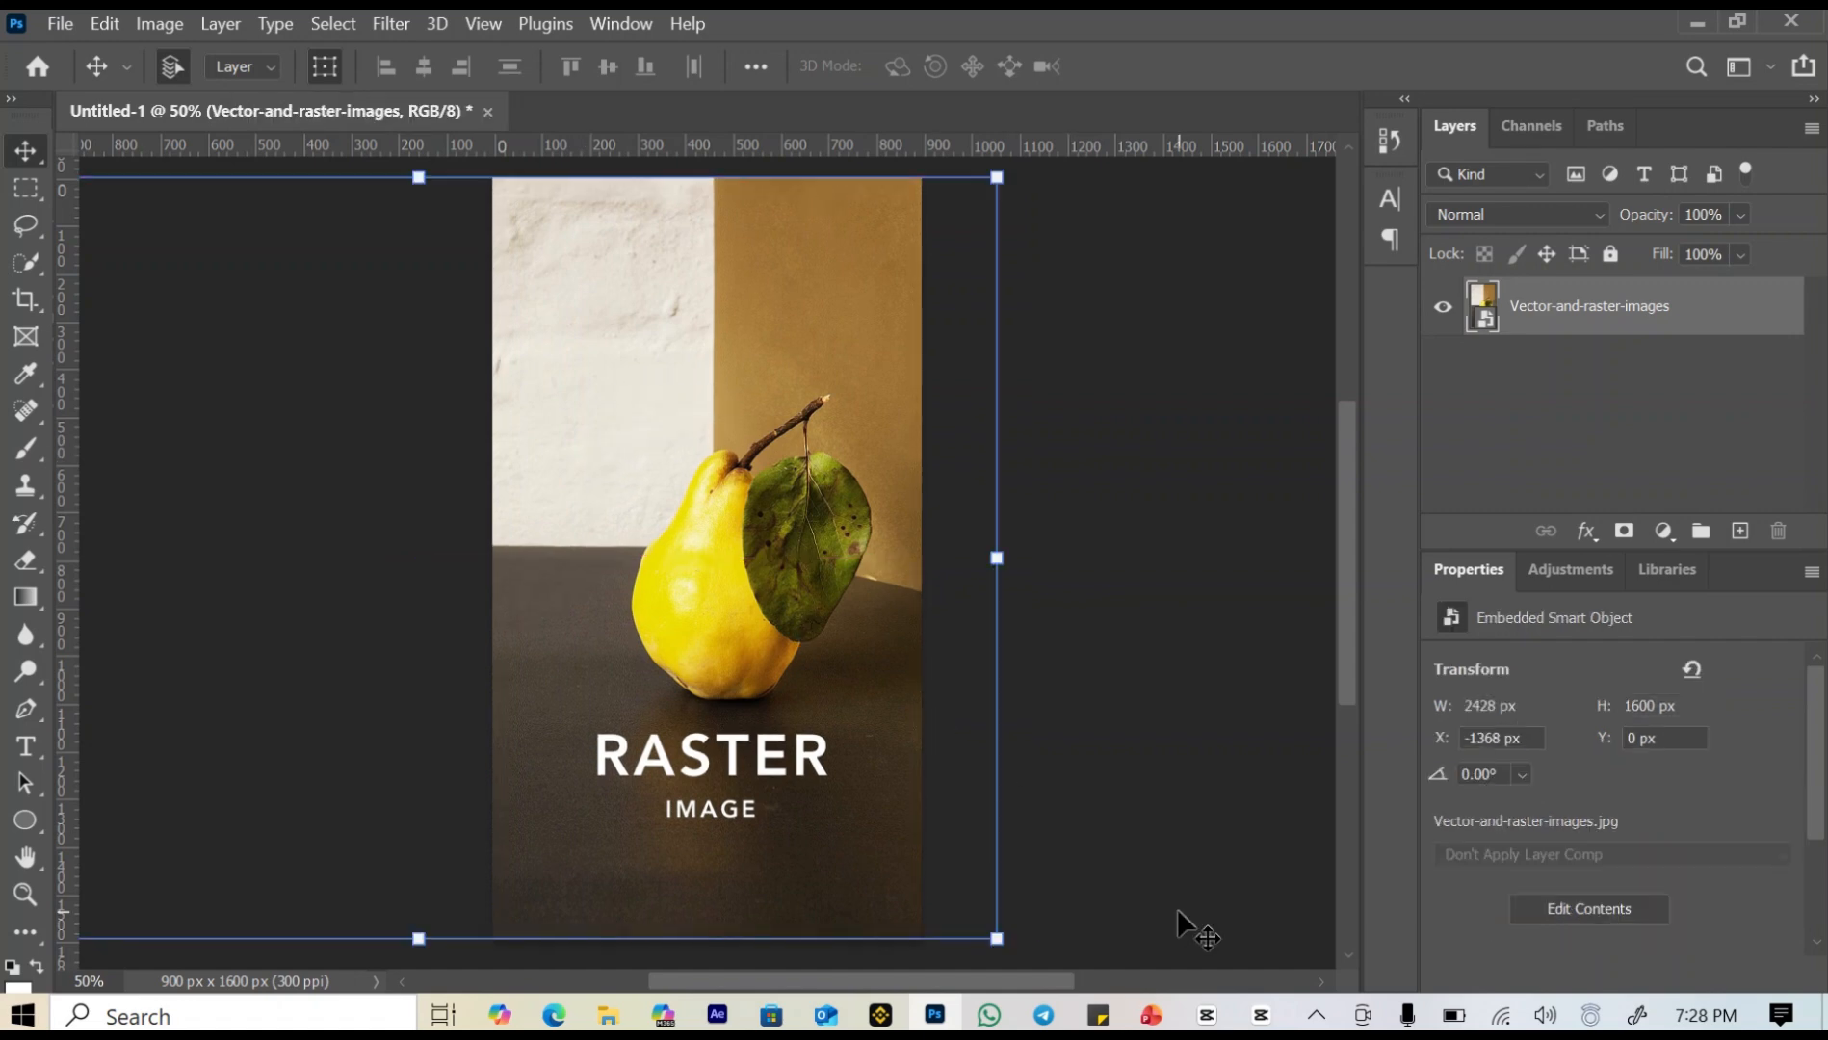
{"action": "left_click", "coordinate": [1251, 1019]}
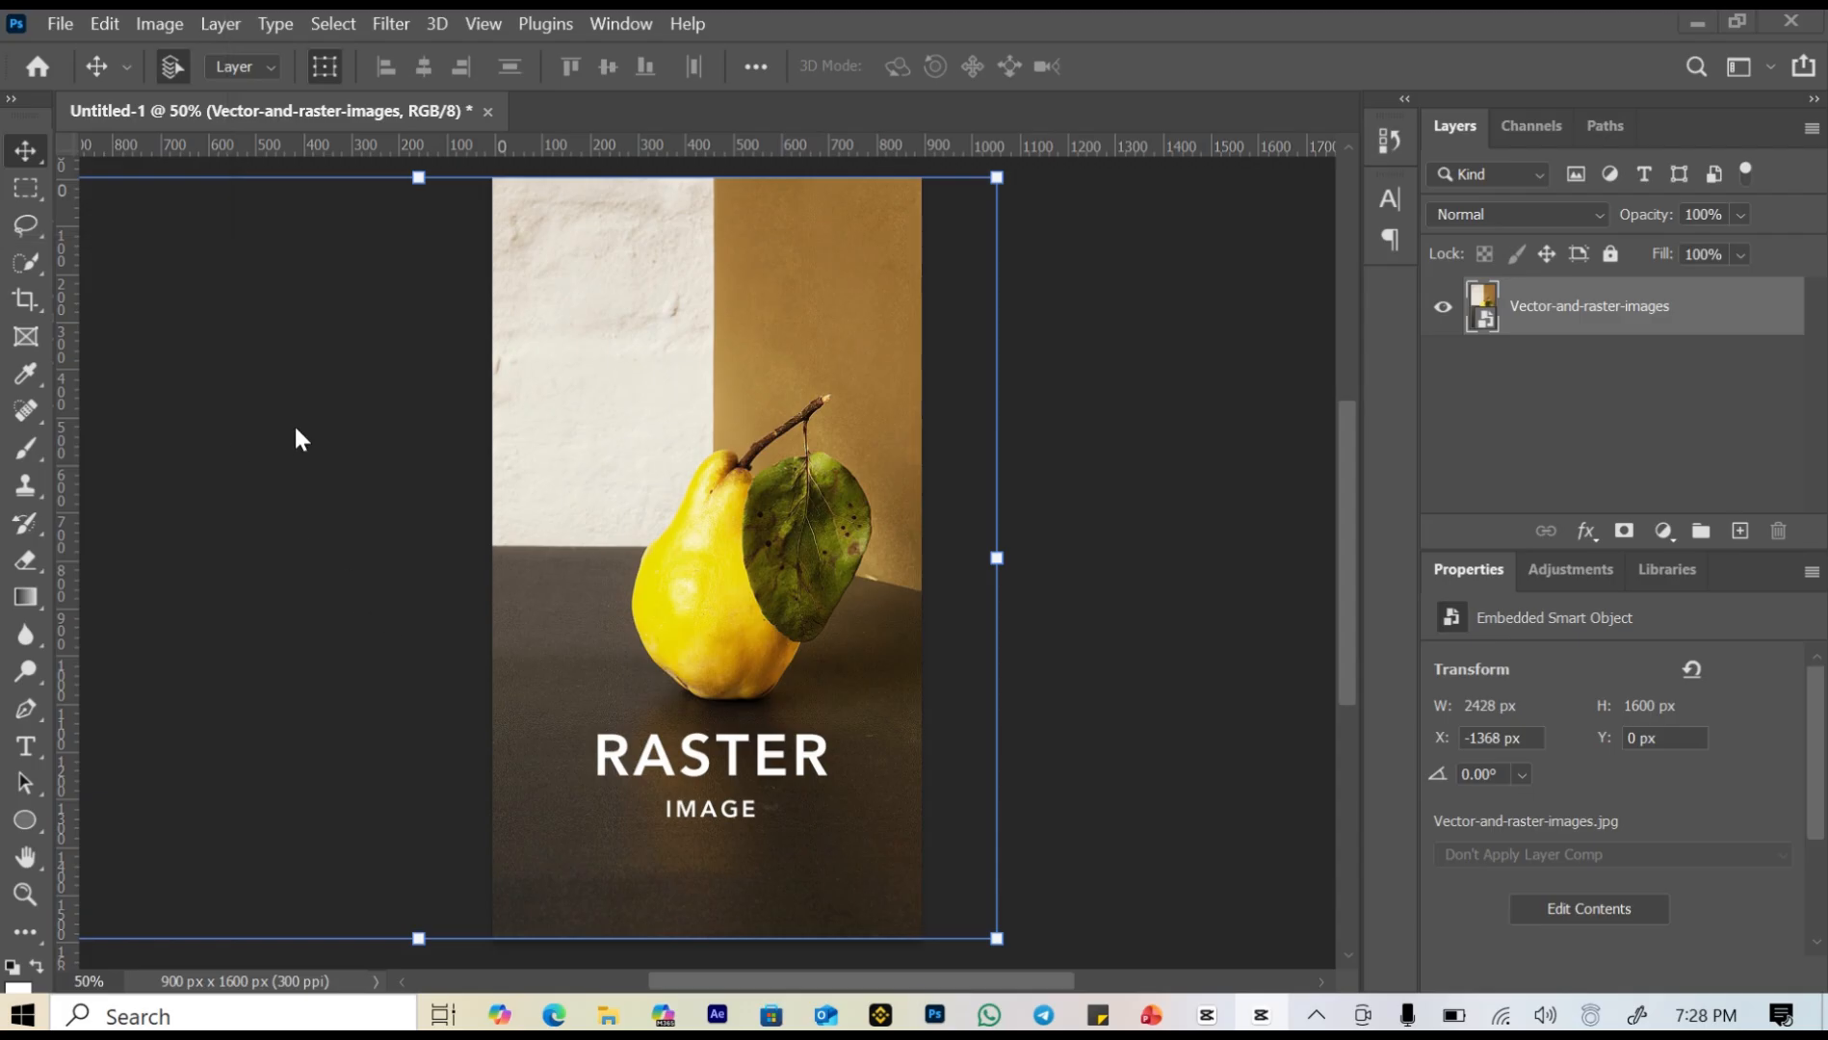
Select the yellow pear and its green leaf with the Quick Selection Tool.
{"action": "left_click", "coordinate": [26, 261]}
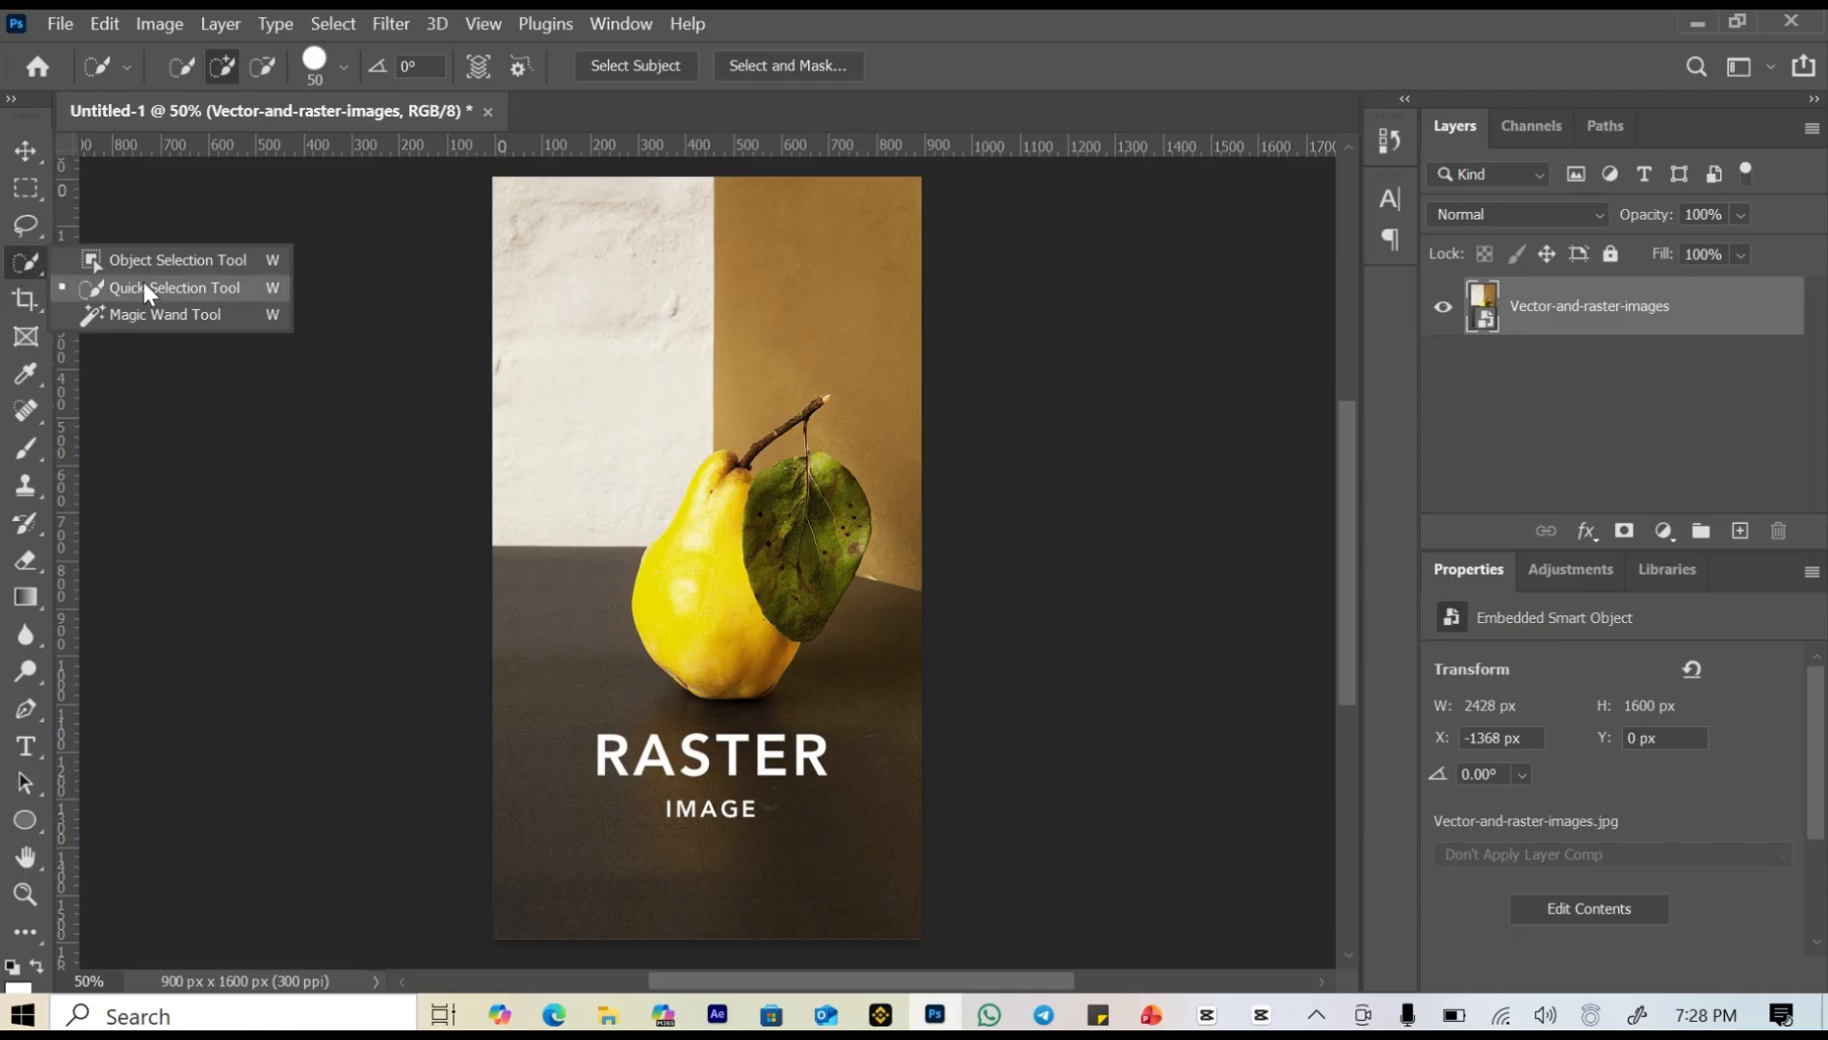
{"action": "left_click", "coordinate": [202, 290]}
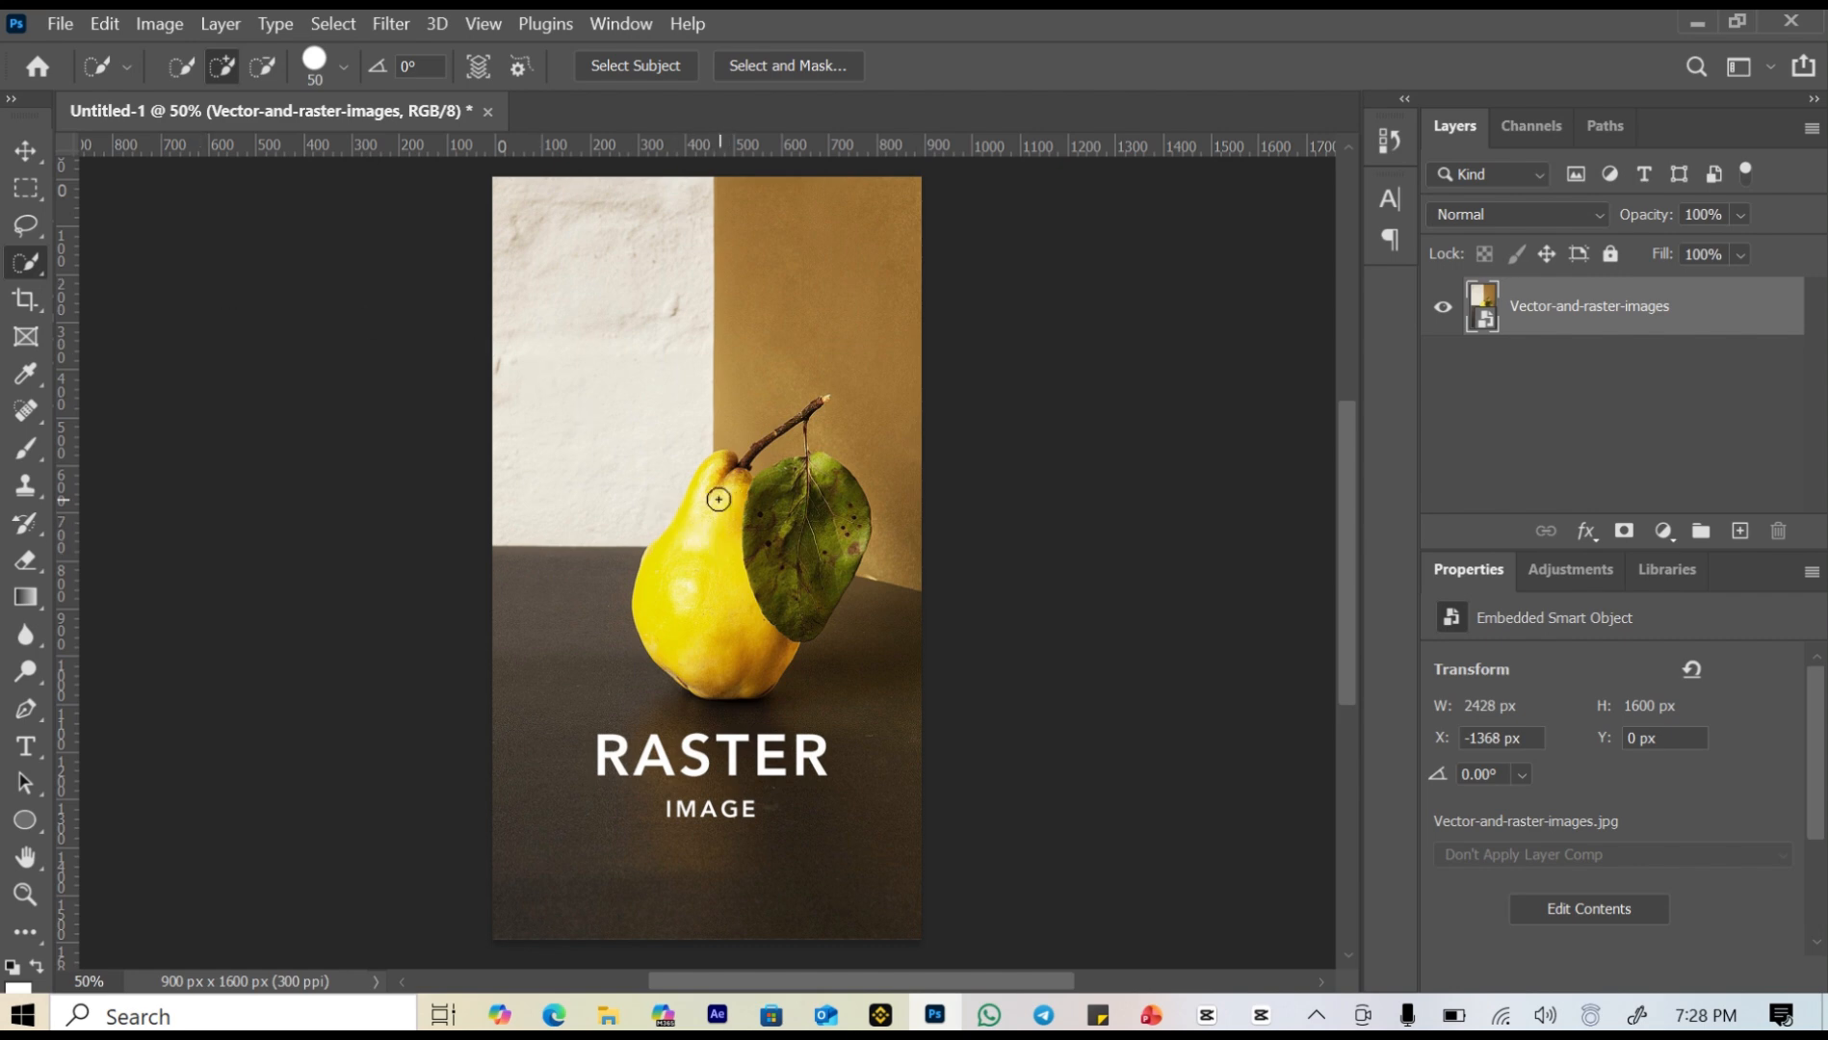
{"action": "left_click_drag", "start_coordinate": [718, 499], "coordinate": [702, 617]}
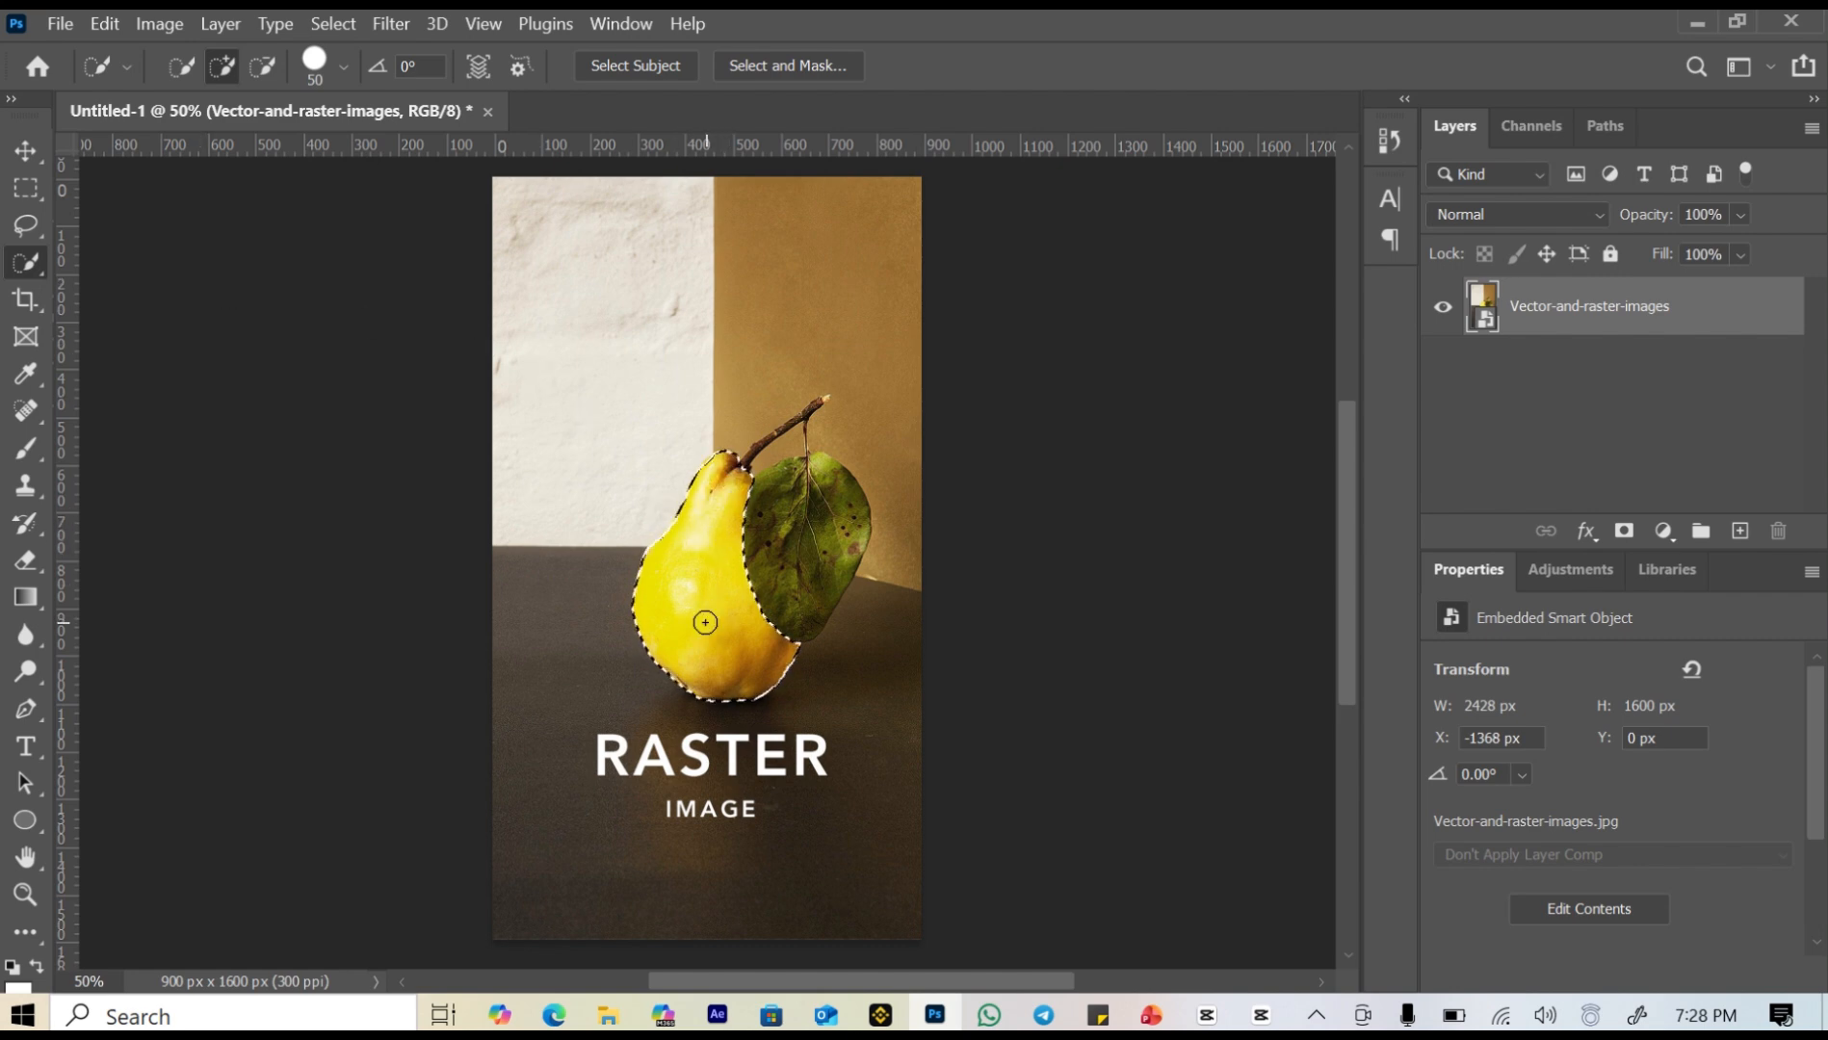
{"action": "left_click", "coordinate": [801, 533]}
{"action": "left_click", "coordinate": [814, 487]}
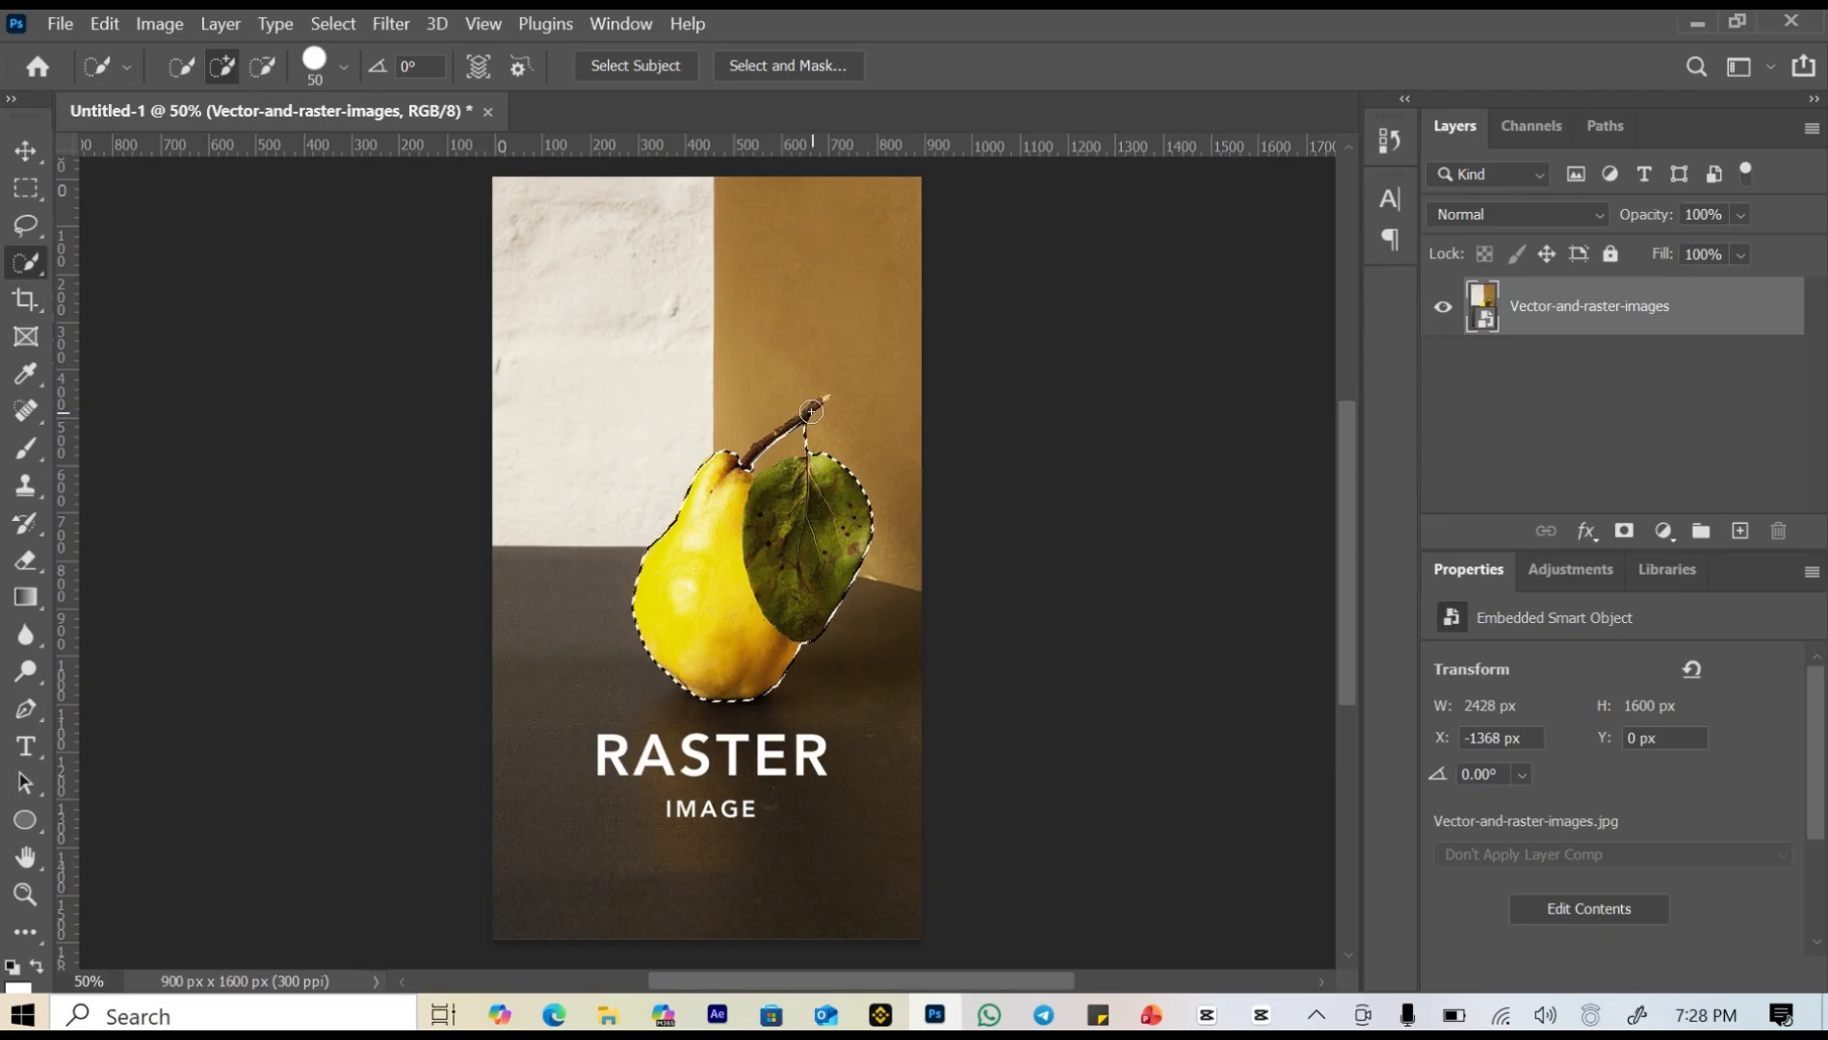
Reduce the selection brush size to 10 and add the brown stem to the pear selection.
{"action": "key", "text": "bracketleft"}
{"action": "key", "text": "bracketleft"}
{"action": "key", "text": "bracketleft"}
{"action": "key", "text": "bracketleft"}
{"action": "key", "text": "bracketleft"}
{"action": "key", "text": "bracketleft"}
{"action": "key", "text": "bracketleft"}
{"action": "key", "text": "bracketleft"}
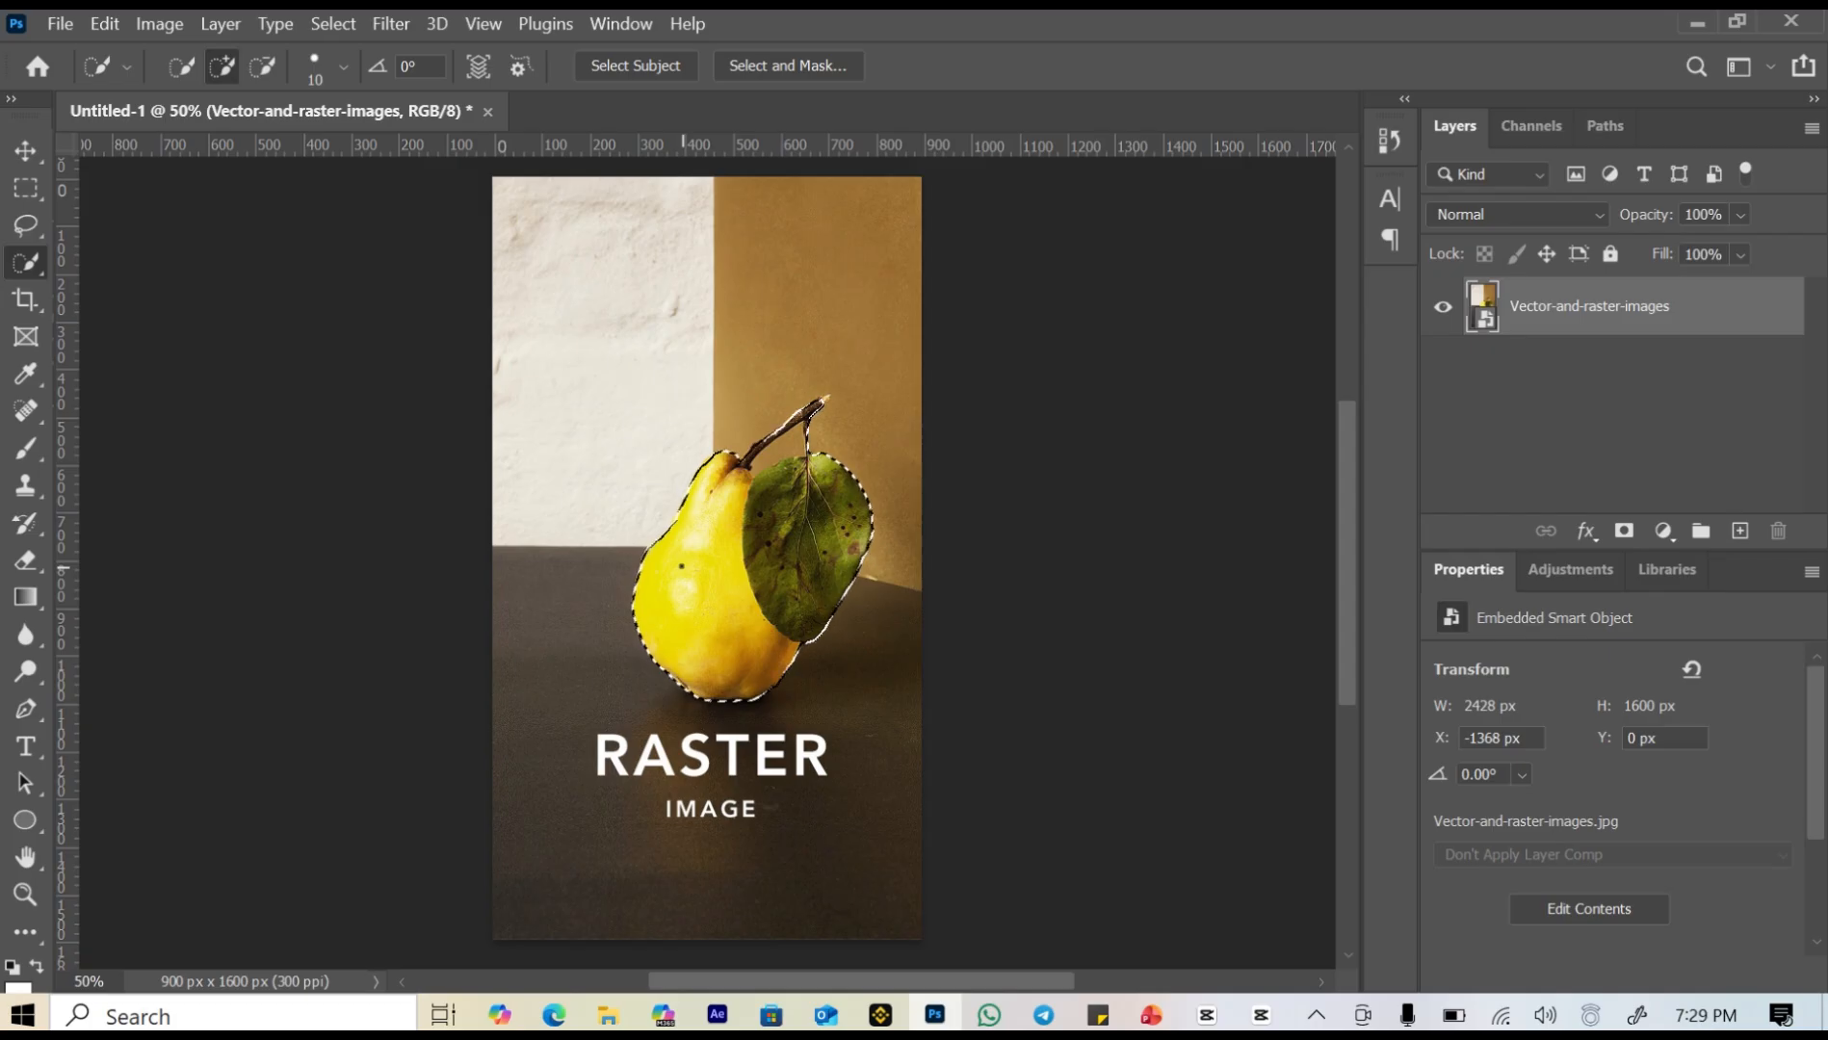
{"action": "left_click", "coordinate": [265, 65]}
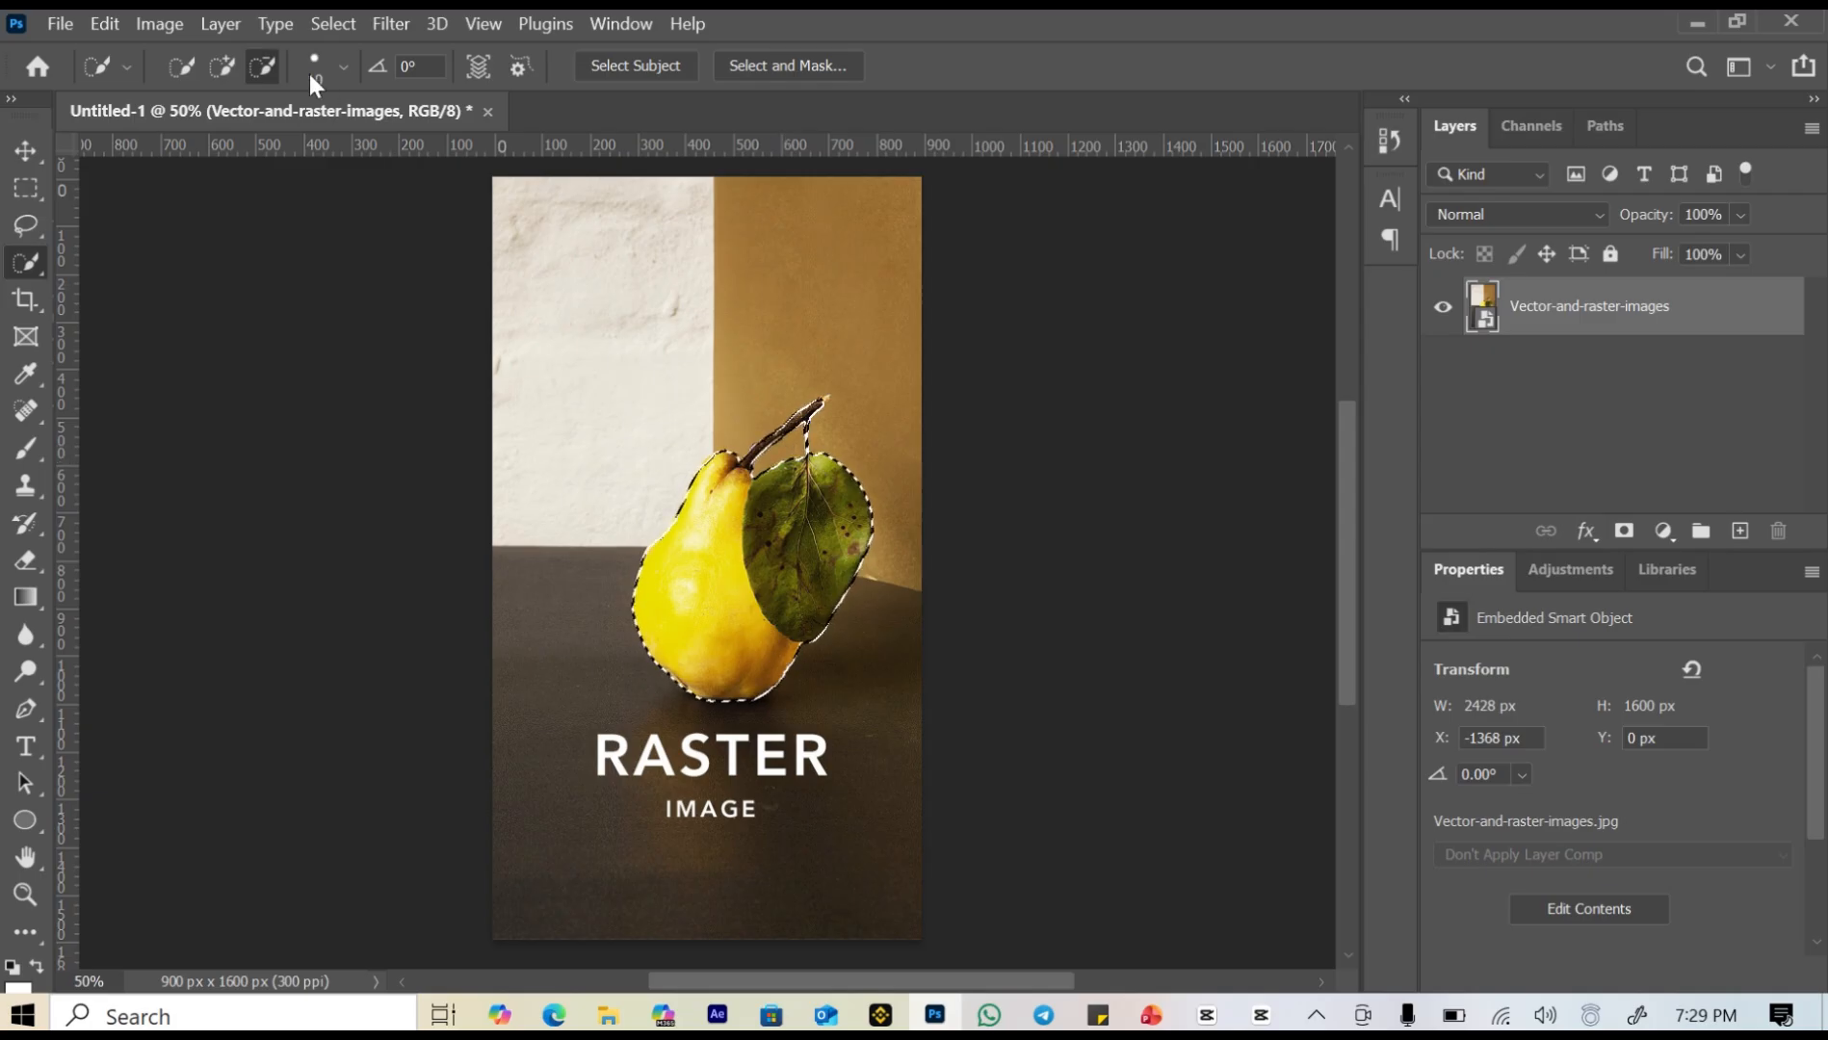
{"action": "left_click", "coordinate": [225, 62]}
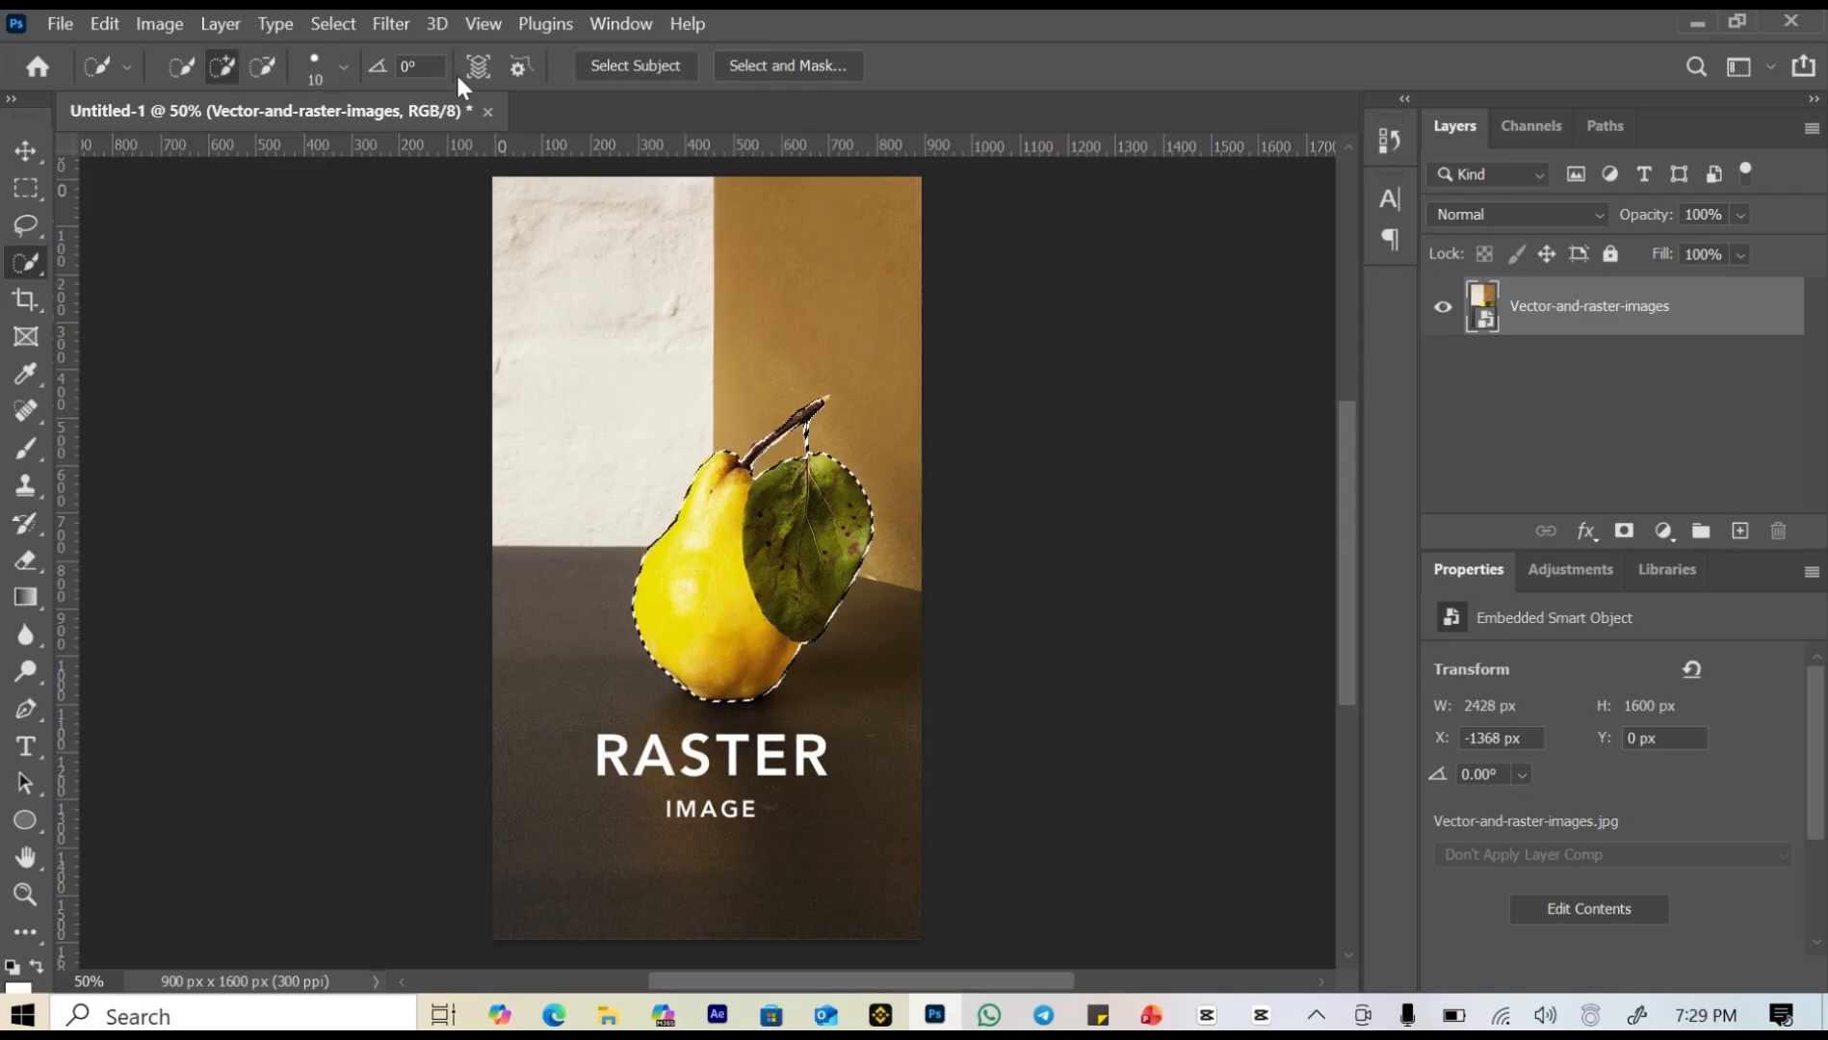
Start Select and Mask on the pear selection and enable Smart Radius for its edge detection.
{"action": "left_click", "coordinate": [795, 64]}
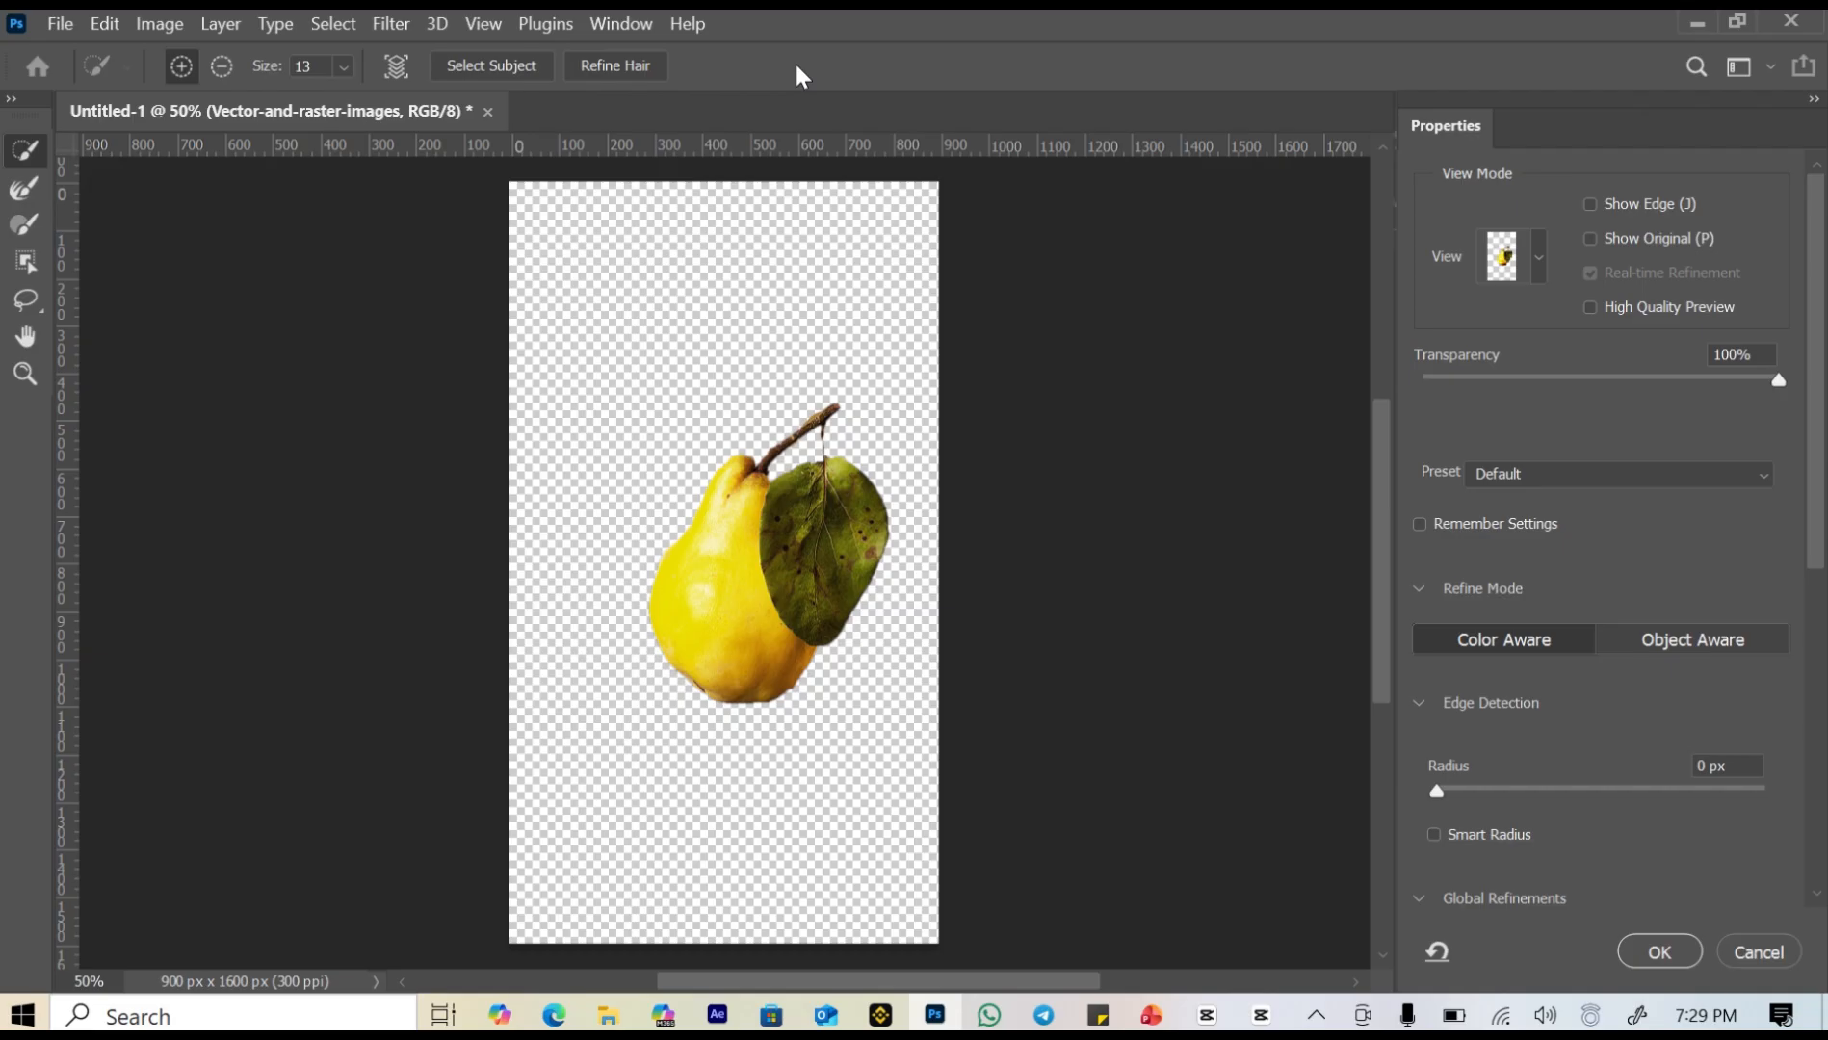
{"action": "scroll", "coordinate": [1667, 737], "scroll_direction": "down", "scroll_amount": 1}
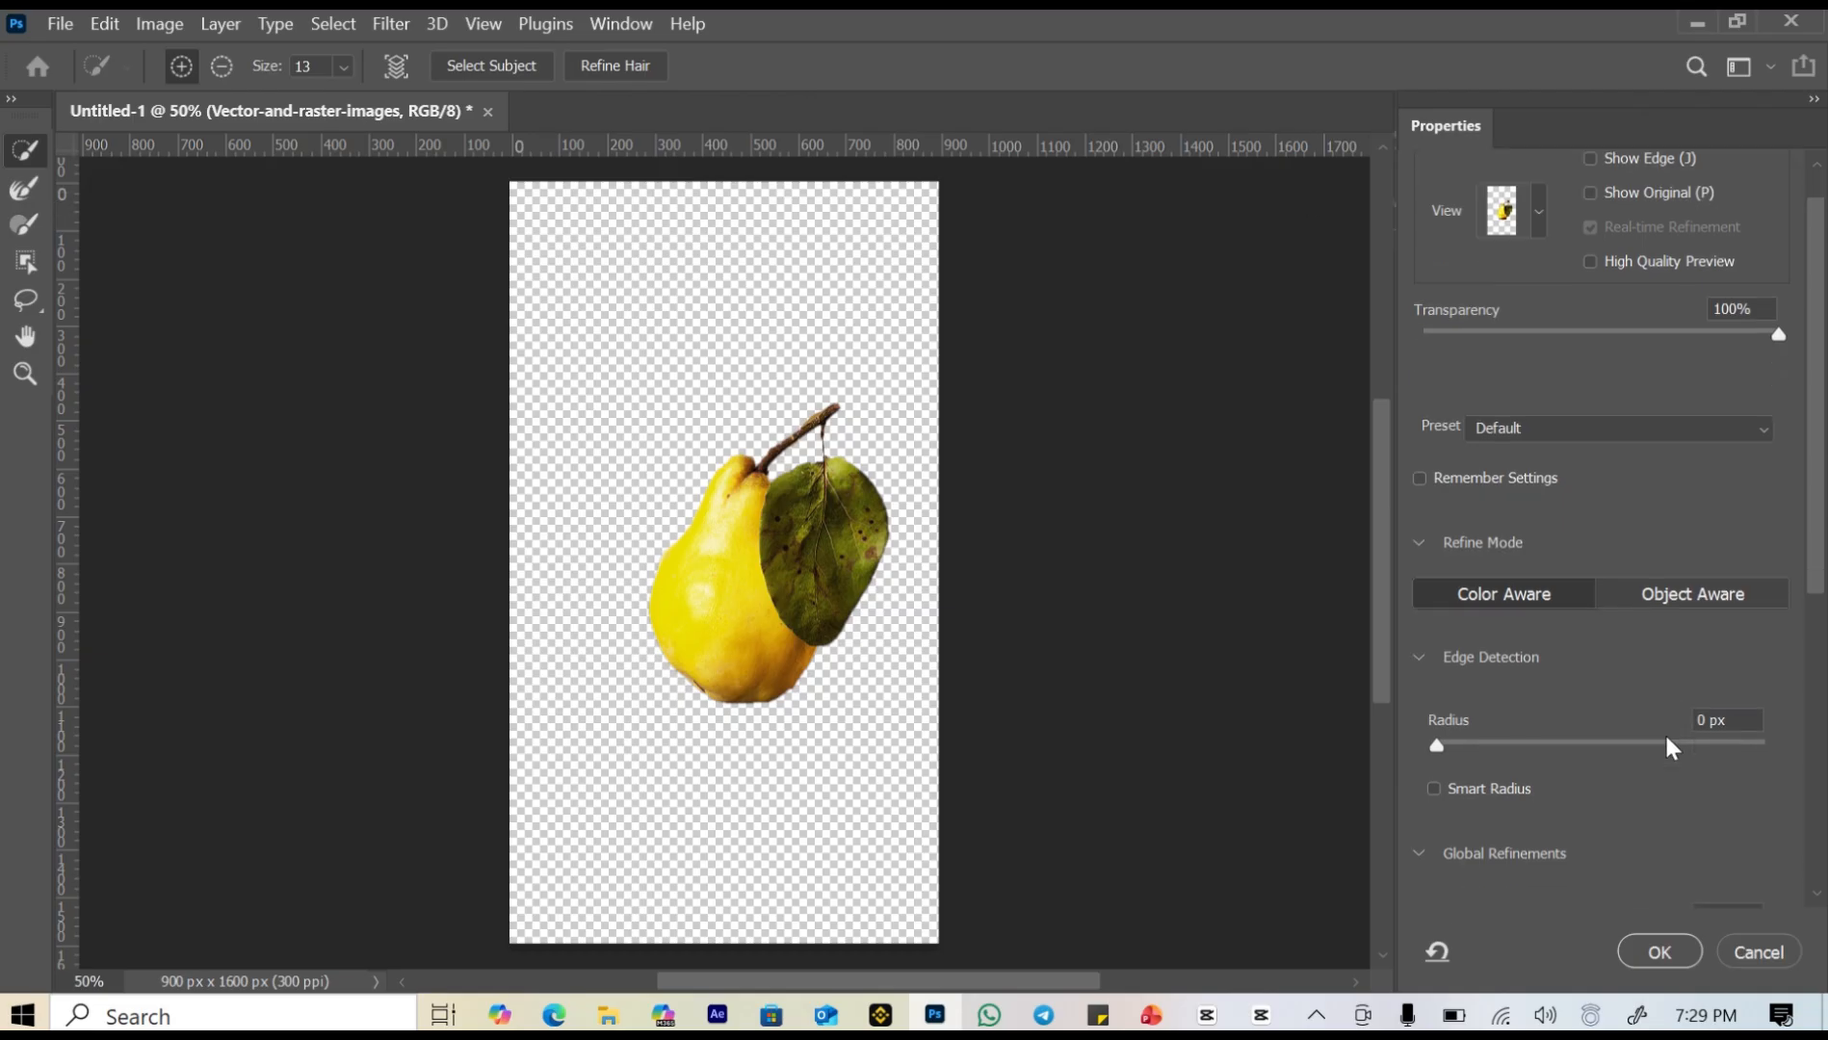
{"action": "scroll", "coordinate": [1602, 675], "scroll_direction": "down", "scroll_amount": 2}
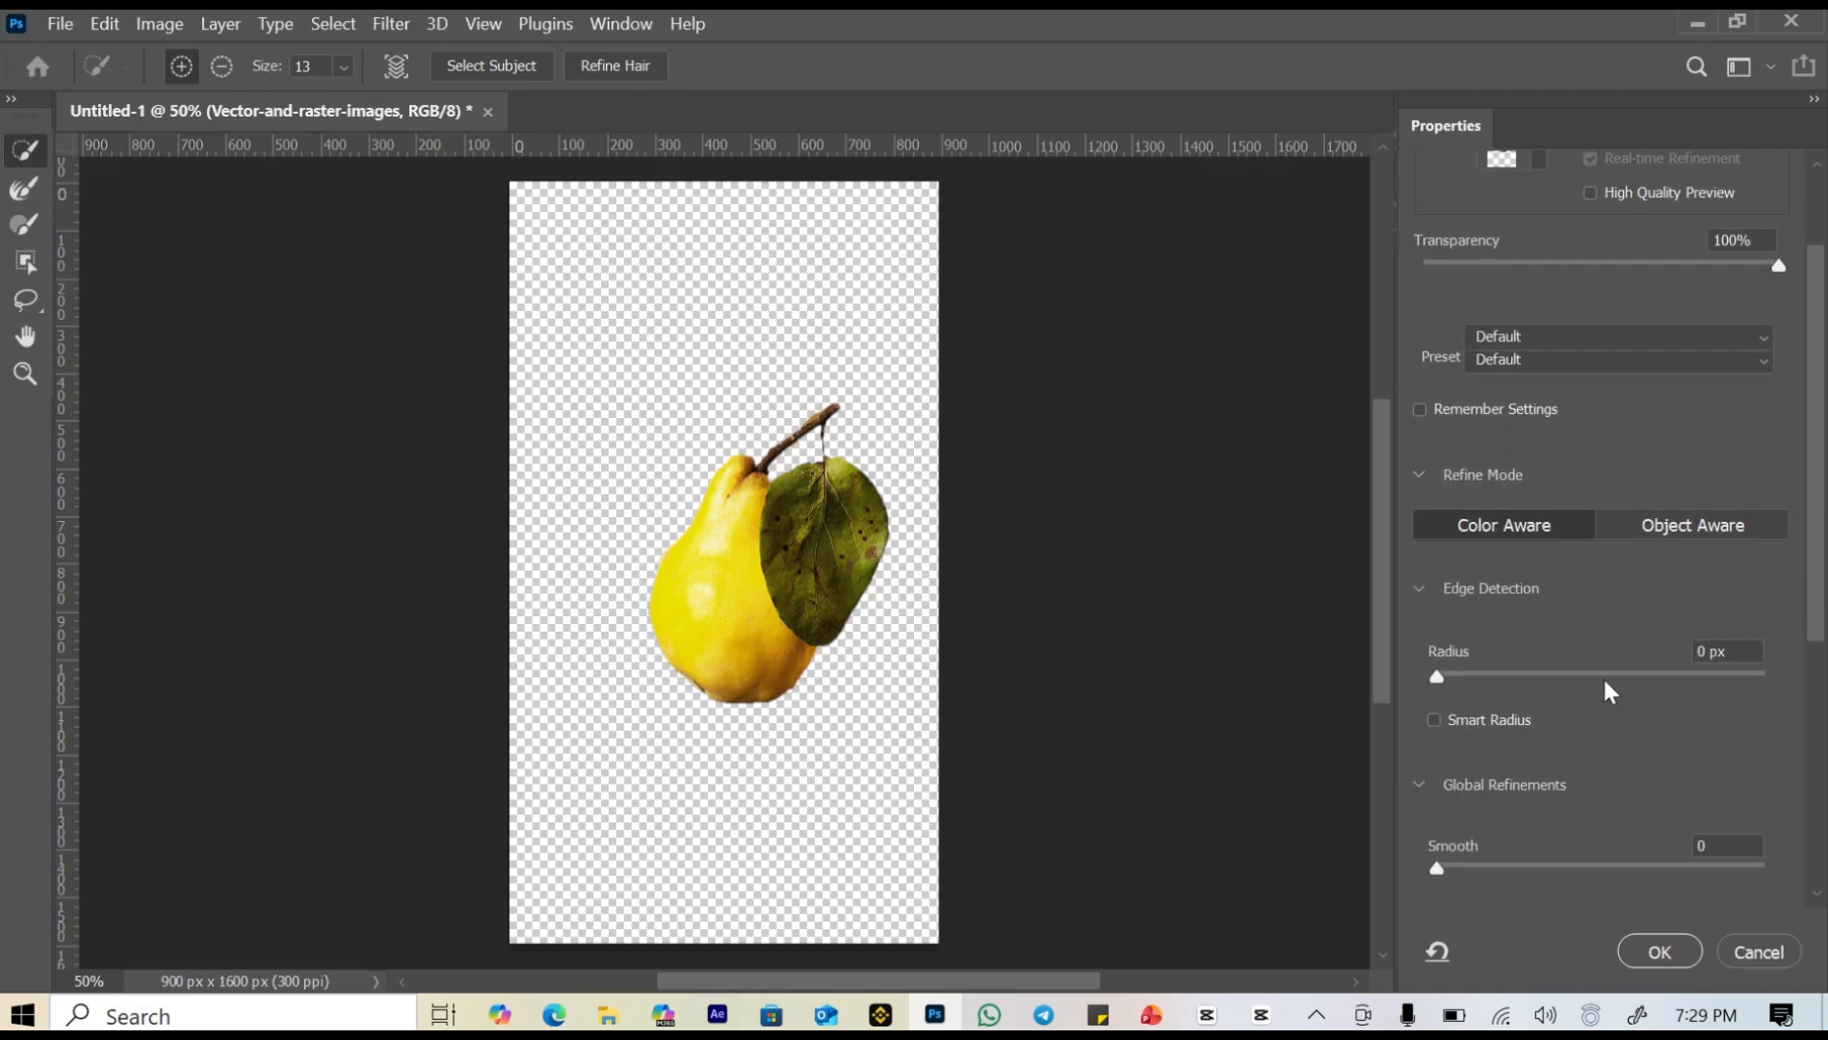
{"action": "left_click", "coordinate": [1434, 697]}
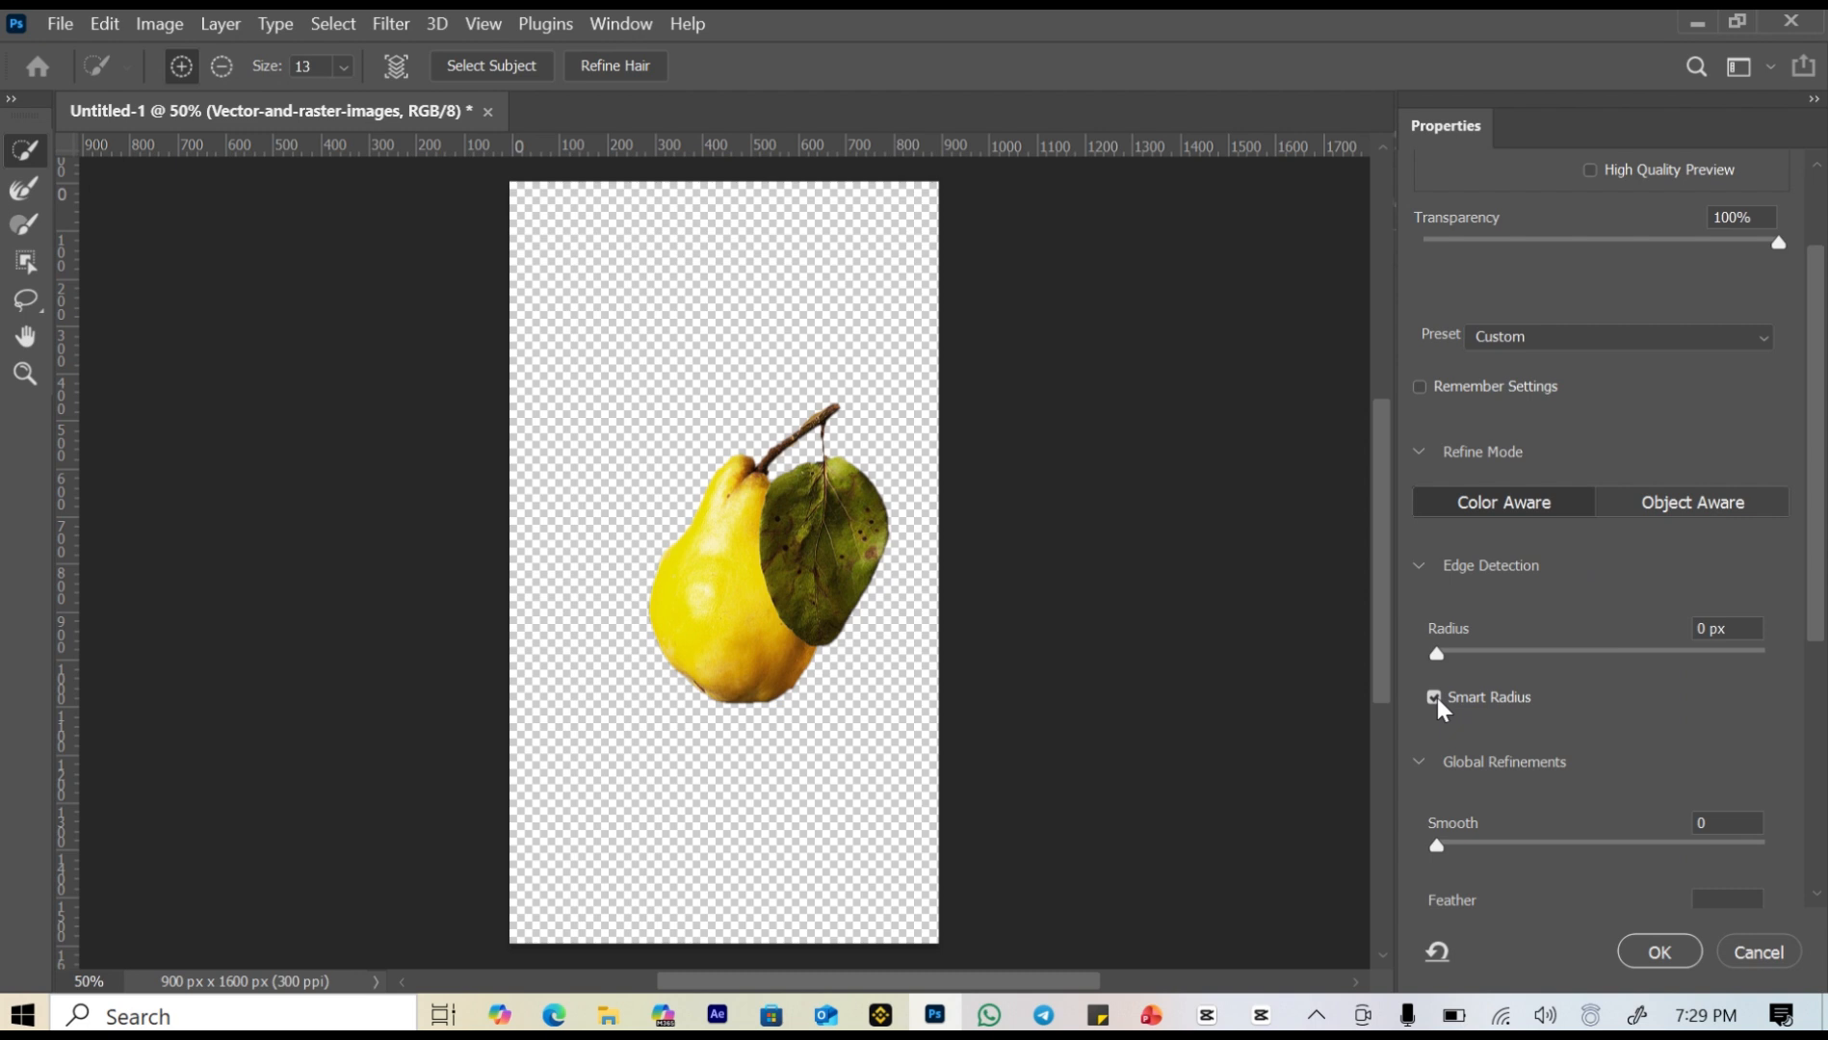
Set the Select and Mask output to New Layer and apply it to the pear selection.
{"action": "scroll", "coordinate": [1647, 733], "scroll_direction": "down", "scroll_amount": 7}
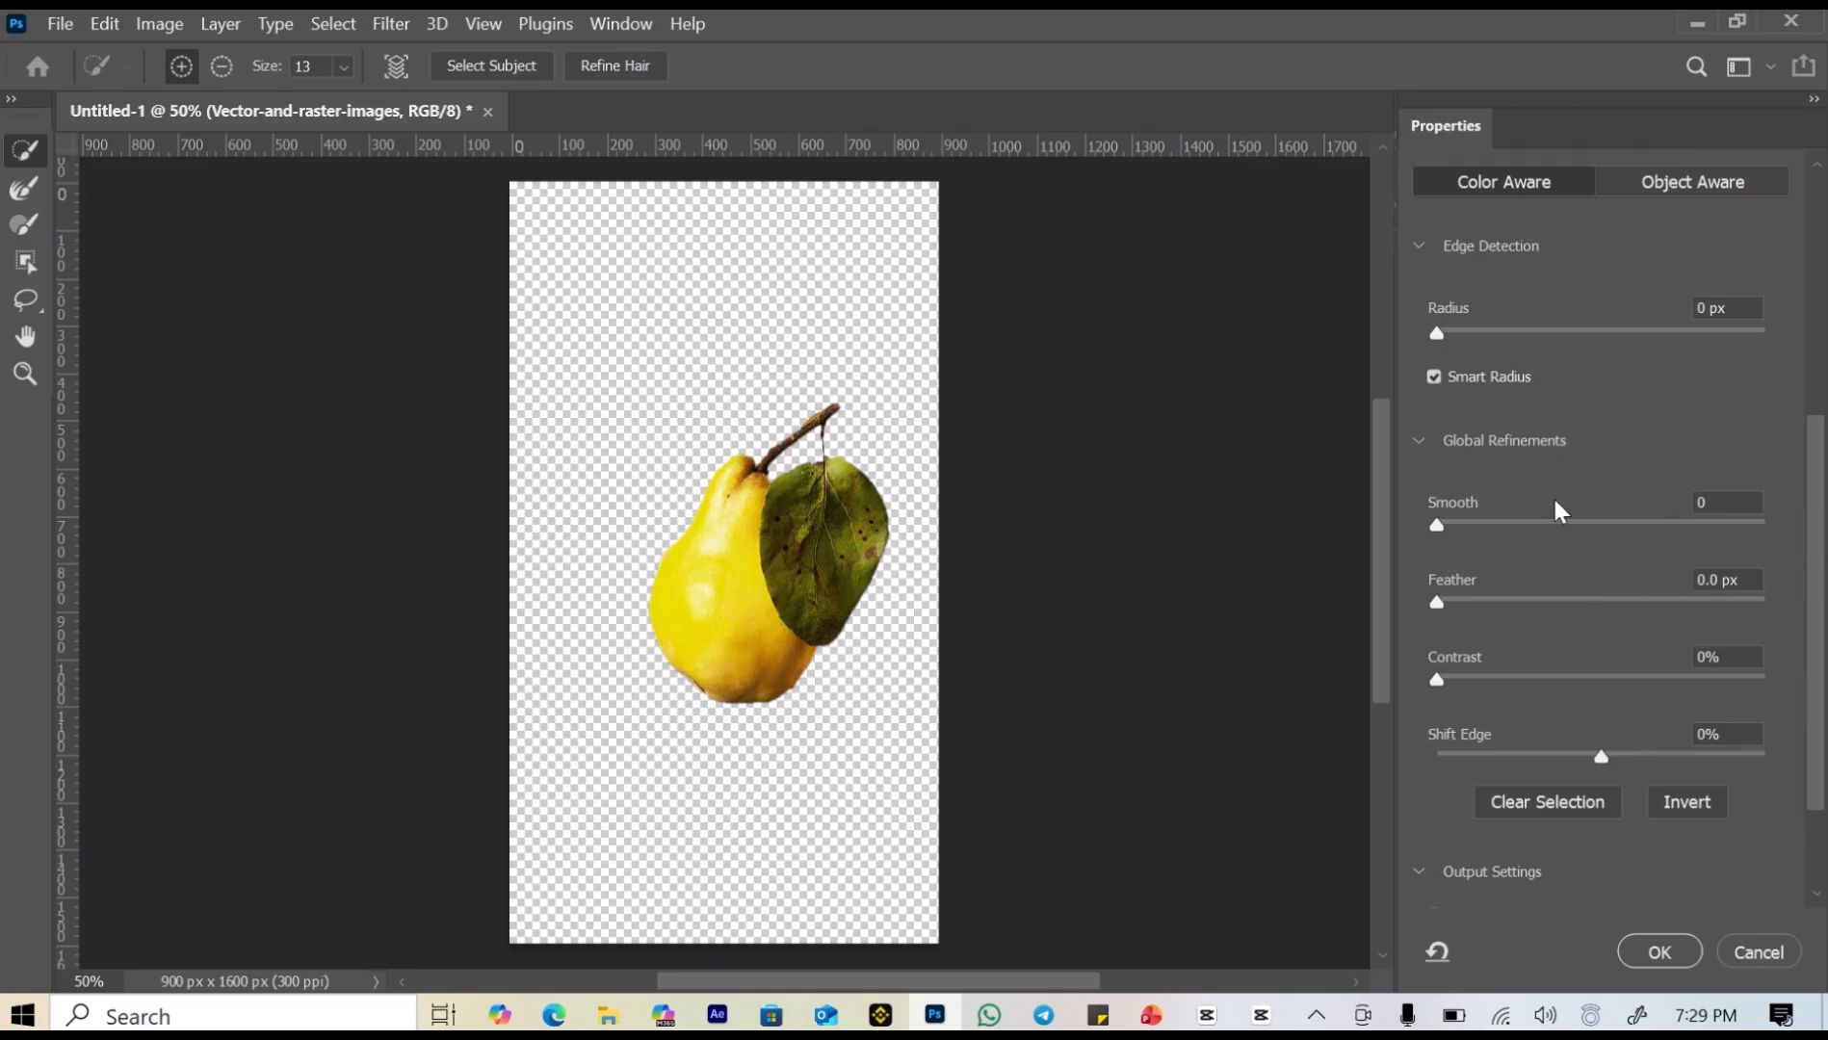
{"action": "scroll", "coordinate": [1783, 675], "scroll_direction": "down", "scroll_amount": 3}
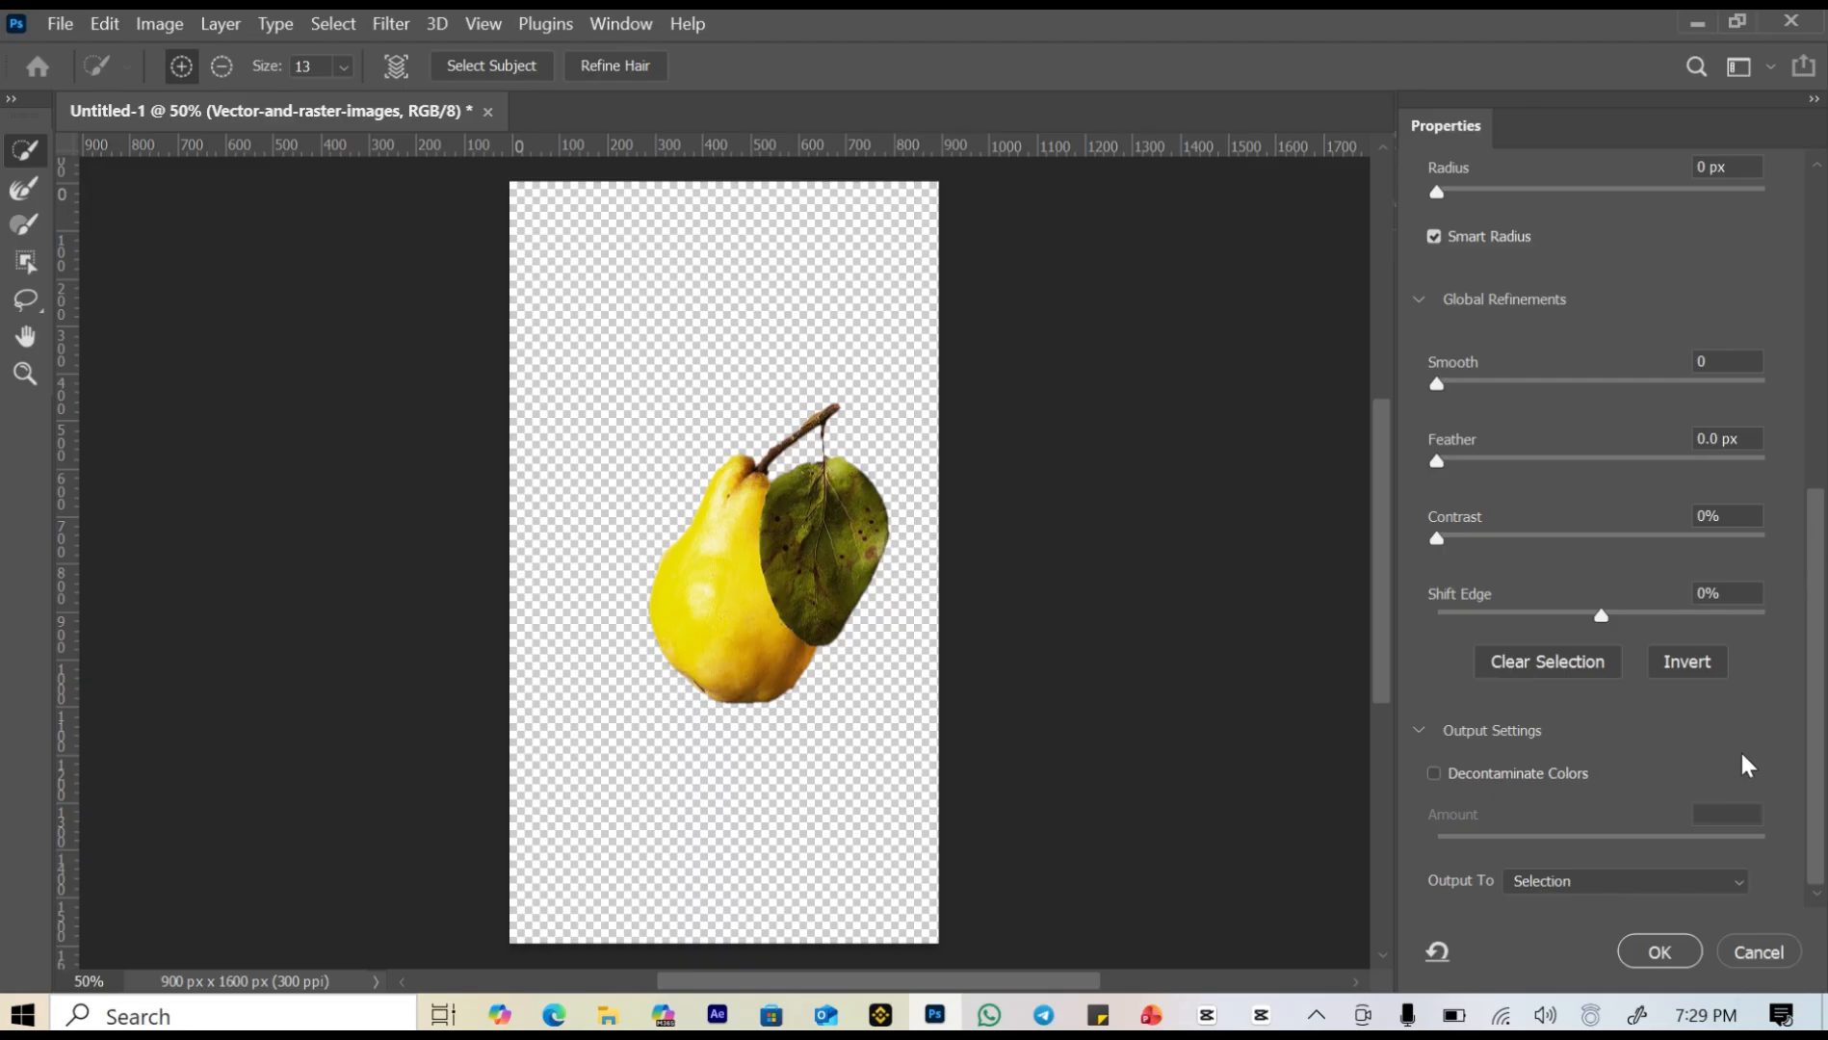
{"action": "left_click", "coordinate": [1722, 871]}
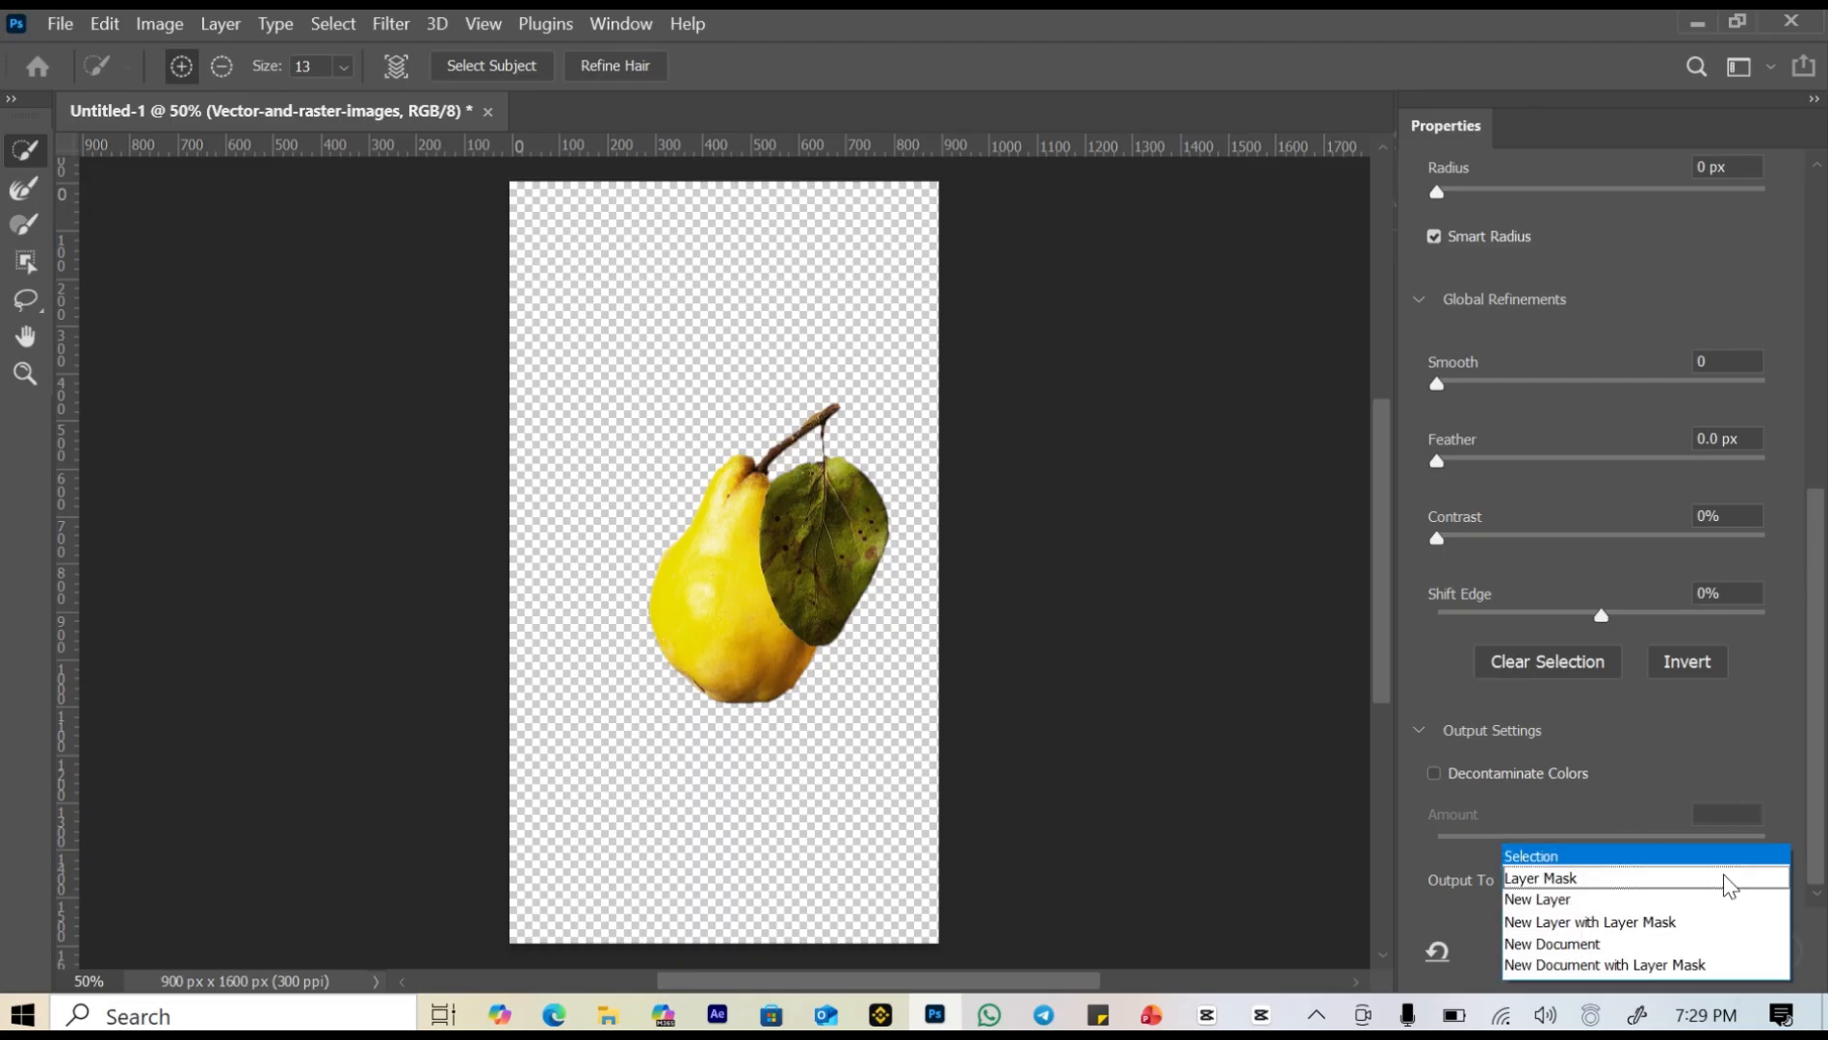
{"action": "left_click", "coordinate": [1646, 904]}
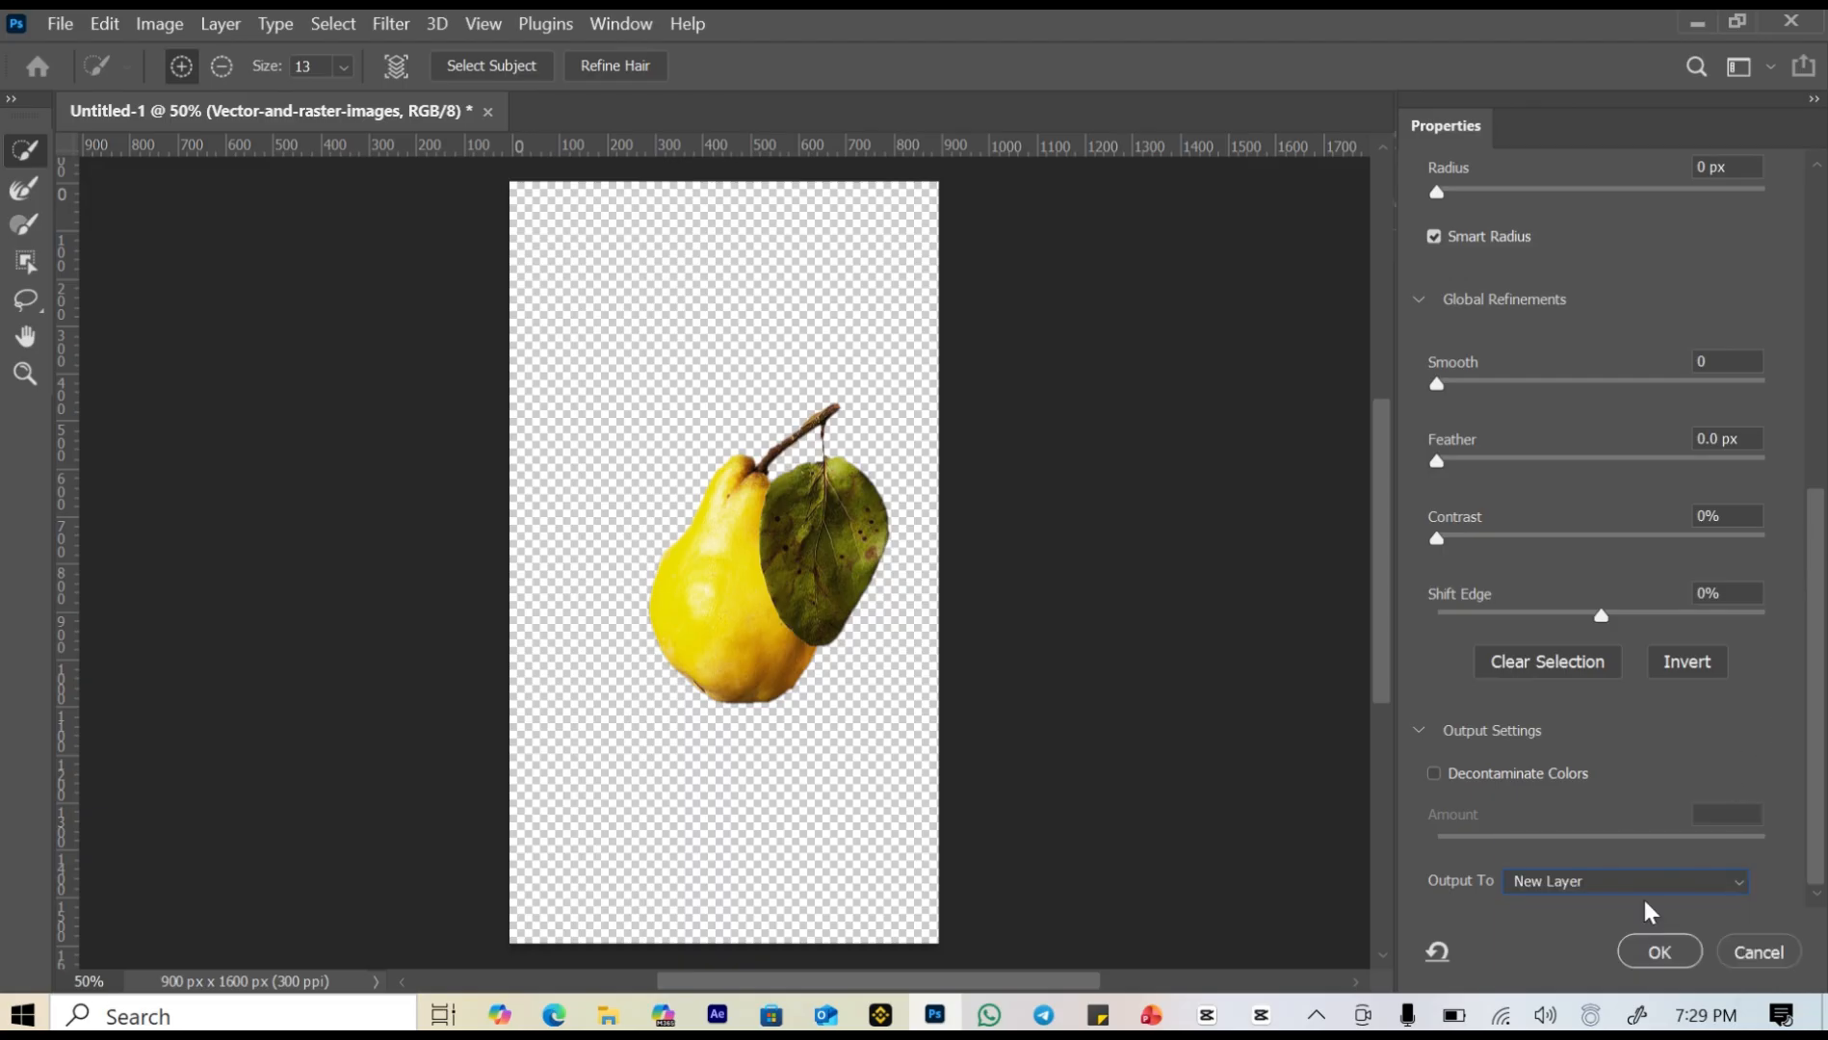
{"action": "left_click", "coordinate": [1659, 949]}
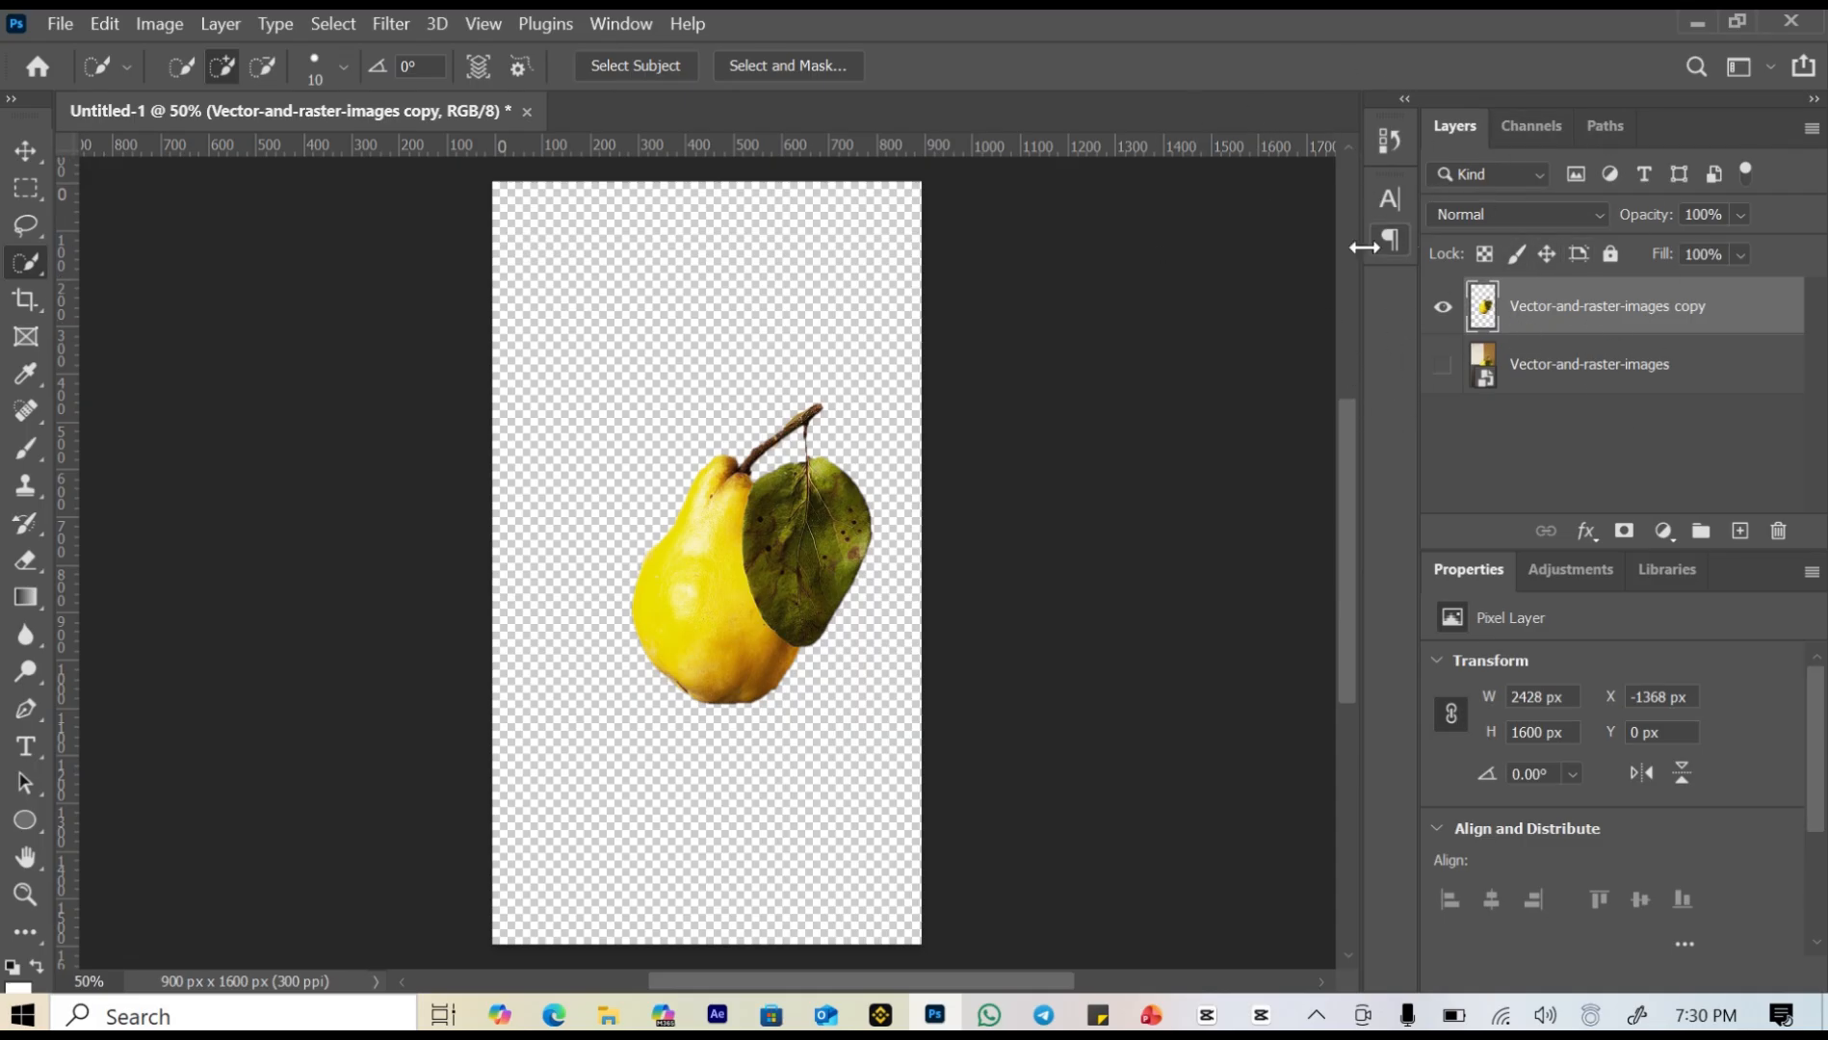
Try moving the cut-out pear about 84 px down with the Move Tool, and undo the move.
{"action": "left_click", "coordinate": [1443, 366]}
{"action": "left_click", "coordinate": [1442, 366]}
{"action": "key", "text": "v"}
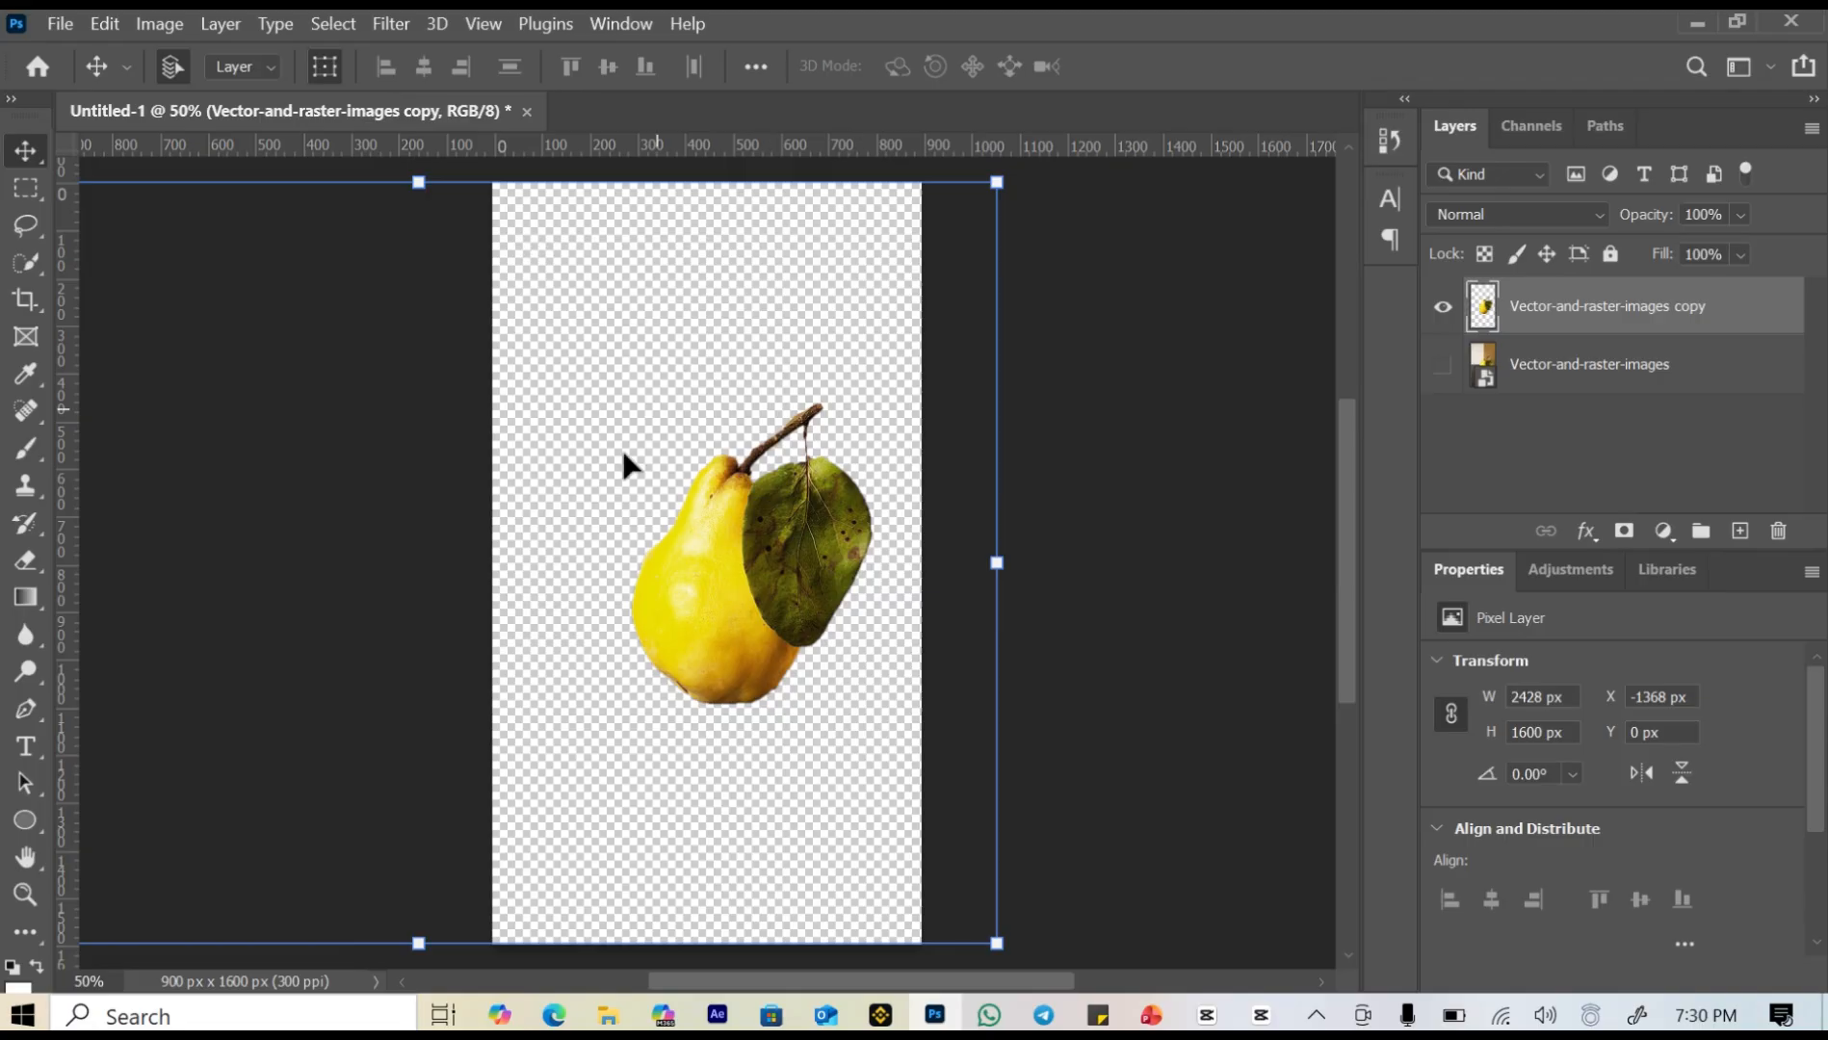
{"action": "left_click_drag", "start_coordinate": [712, 569], "coordinate": [715, 619]}
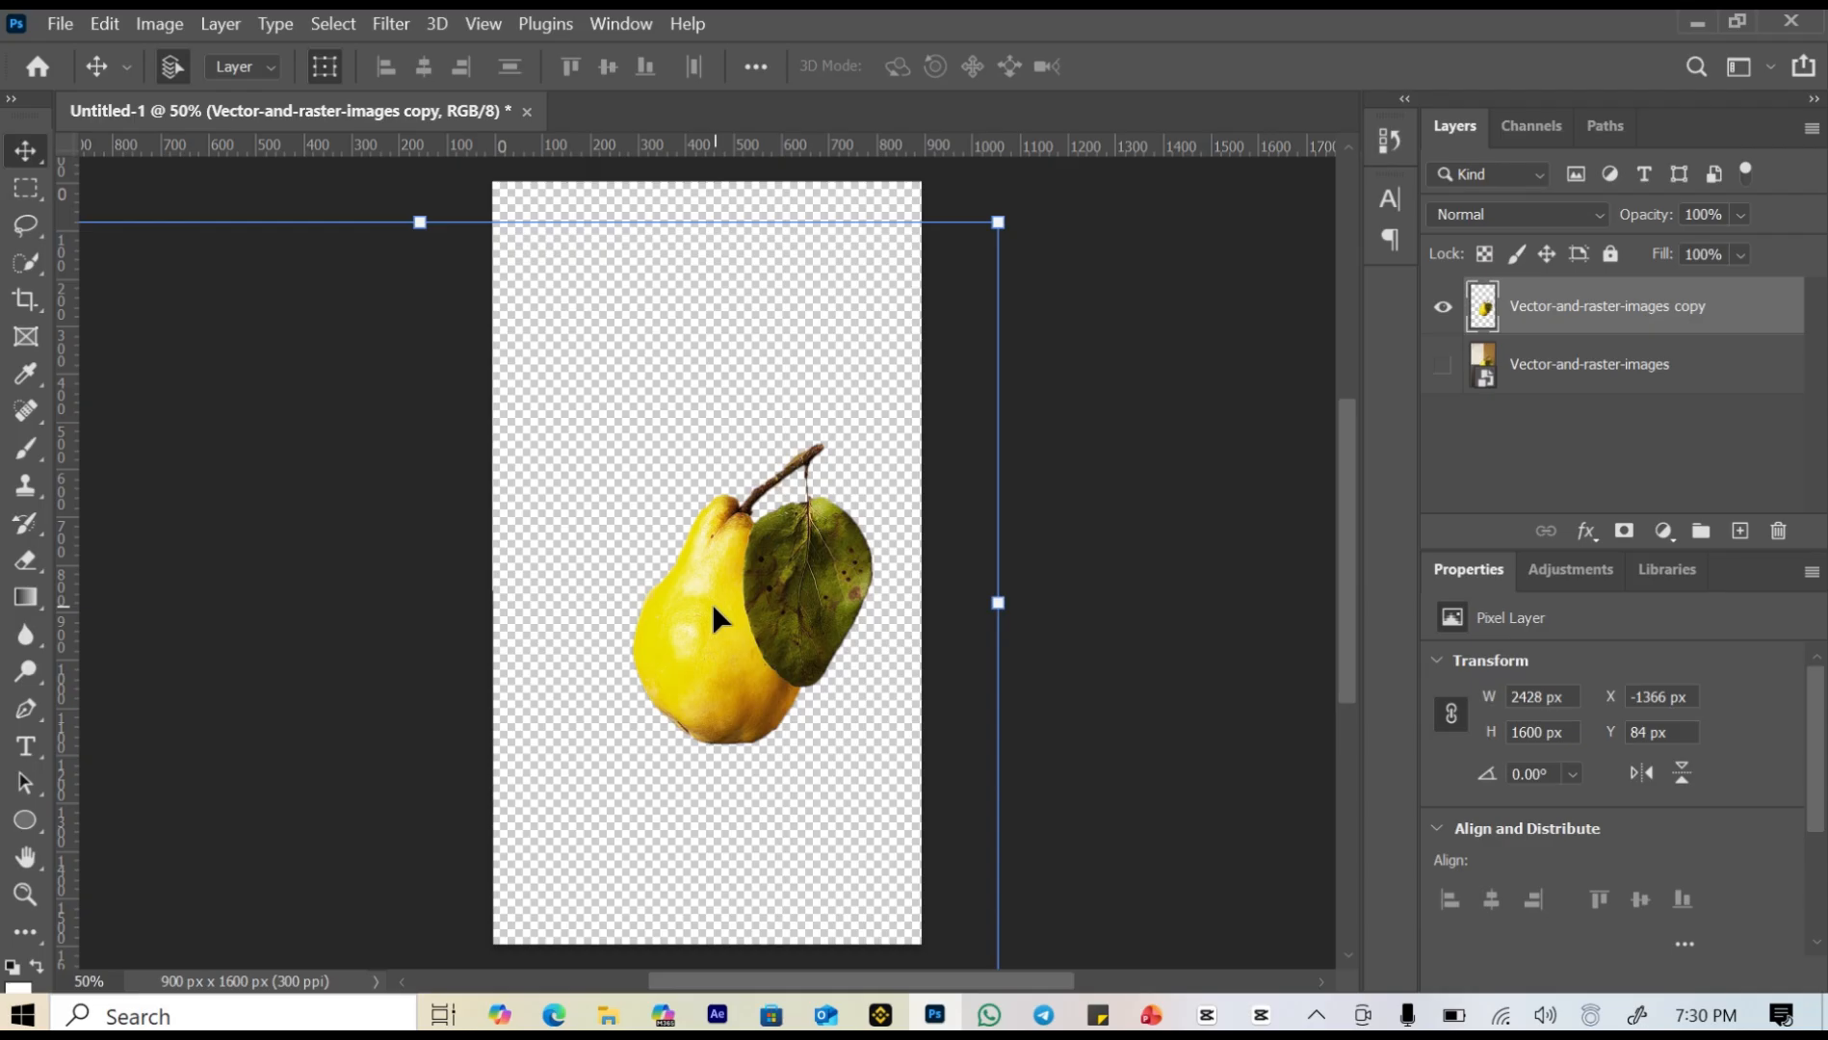
{"action": "key", "text": "ctrl+z"}
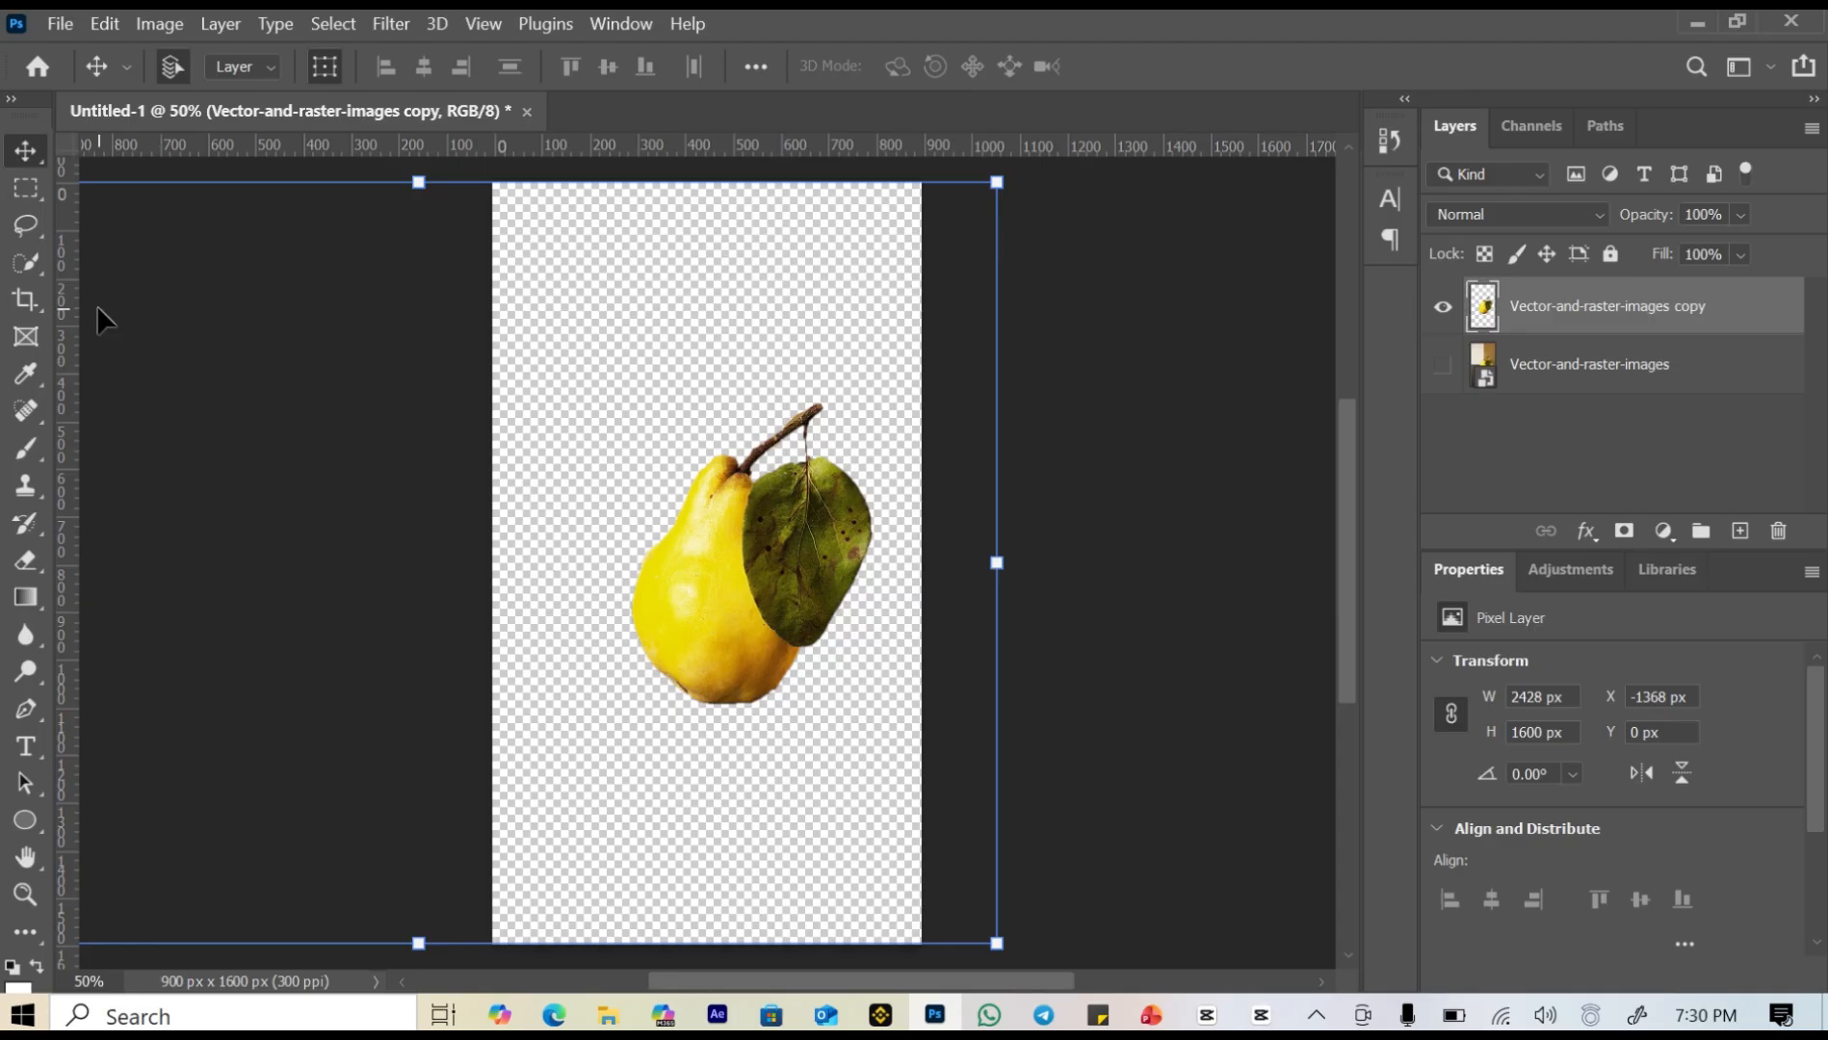
Clear the 9:16 crop ratio and crop the canvas around the pear to about 732 x 896 px.
{"action": "left_click", "coordinate": [25, 303]}
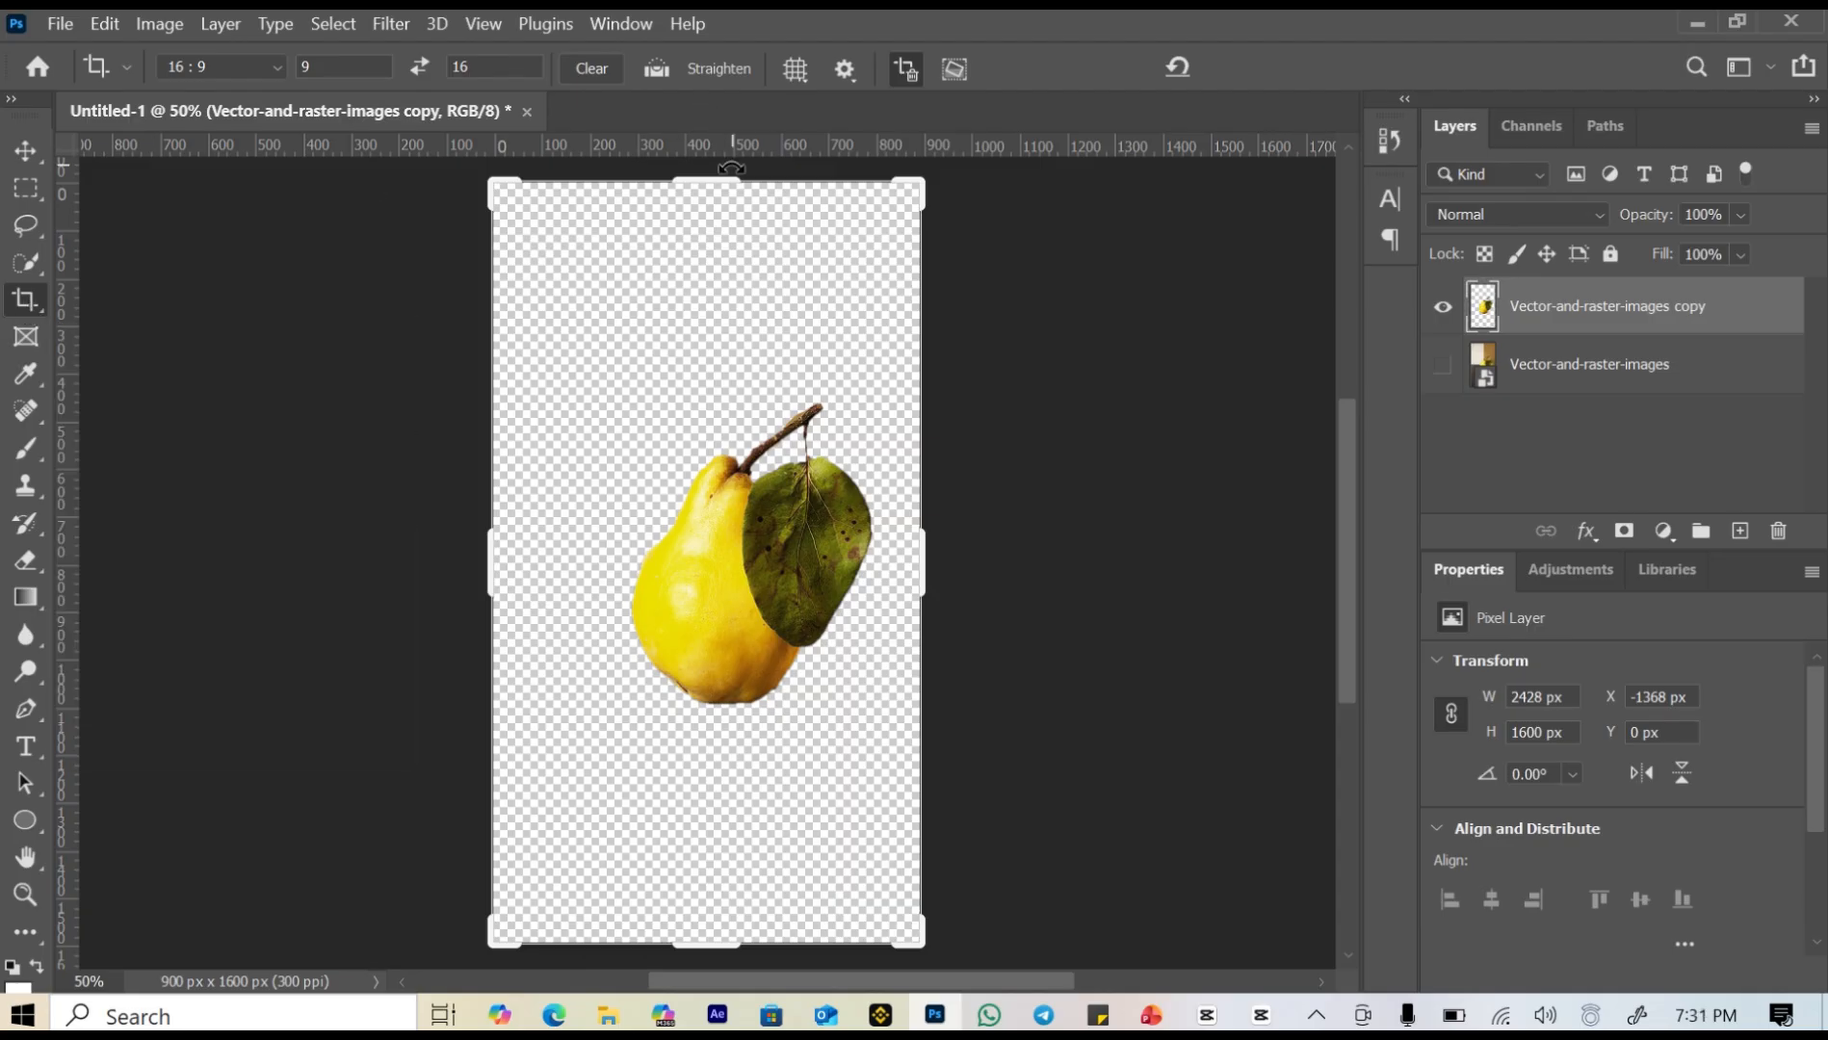
{"action": "mouse_move", "coordinate": [728, 171]}
{"action": "left_mouse_down"}
{"action": "mouse_move", "coordinate": [725, 249]}
{"action": "mouse_move", "coordinate": [749, 190]}
{"action": "left_mouse_up"}
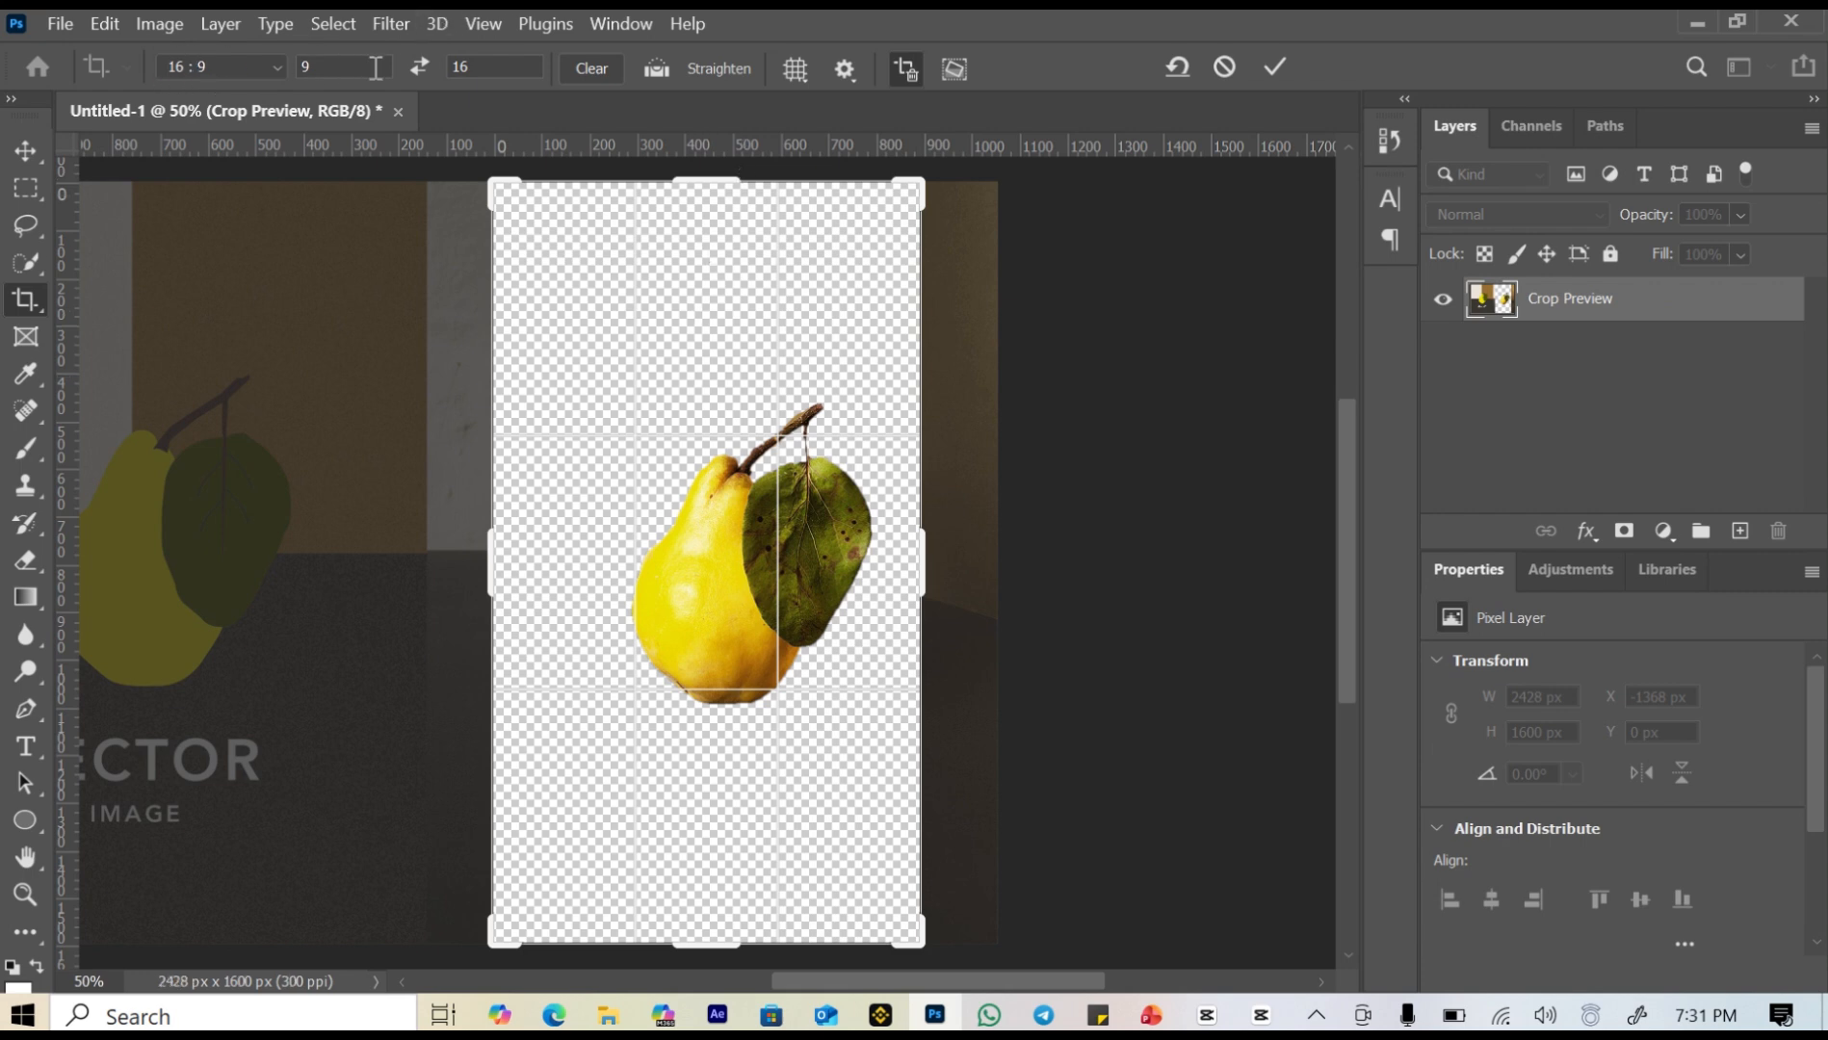
{"action": "key", "text": "BackSpace"}
{"action": "left_click", "coordinate": [595, 66]}
{"action": "mouse_move", "coordinate": [703, 188]}
{"action": "left_mouse_down"}
{"action": "mouse_move", "coordinate": [714, 286]}
{"action": "mouse_move", "coordinate": [729, 185]}
{"action": "left_mouse_up"}
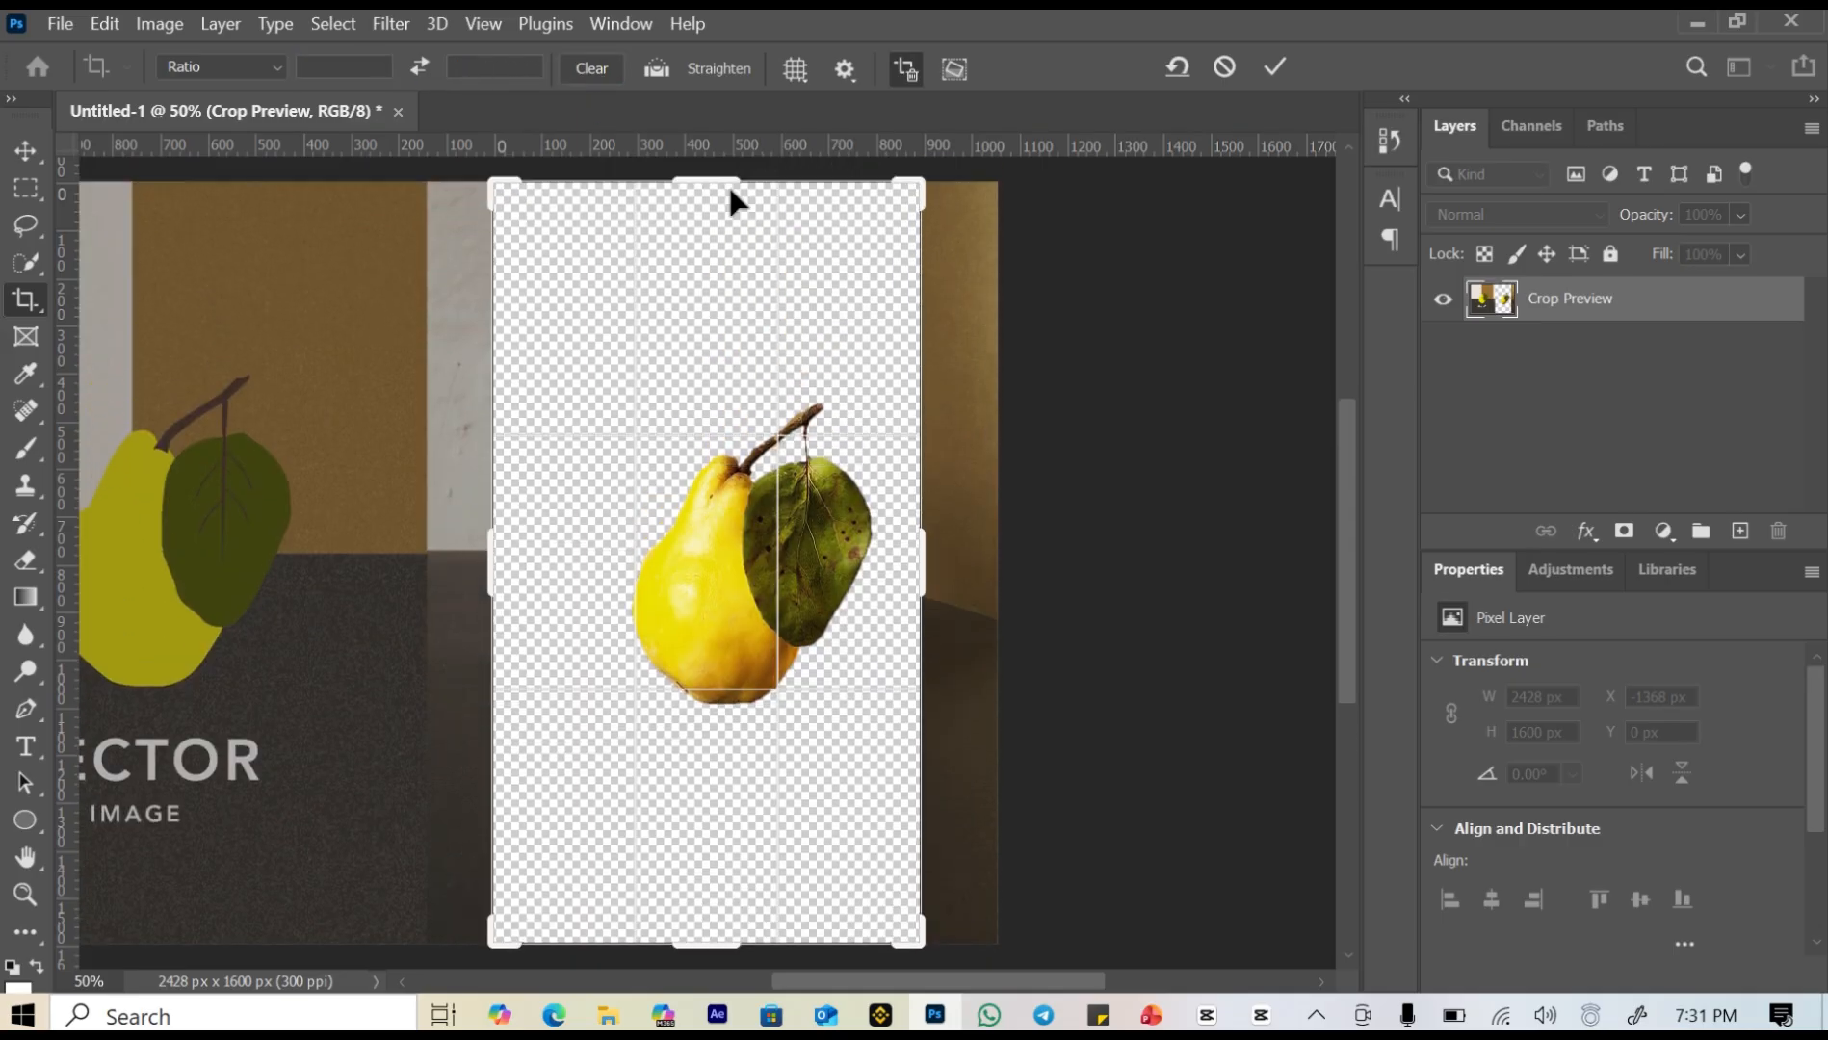
{"action": "left_click_drag", "start_coordinate": [496, 560], "coordinate": [533, 486]}
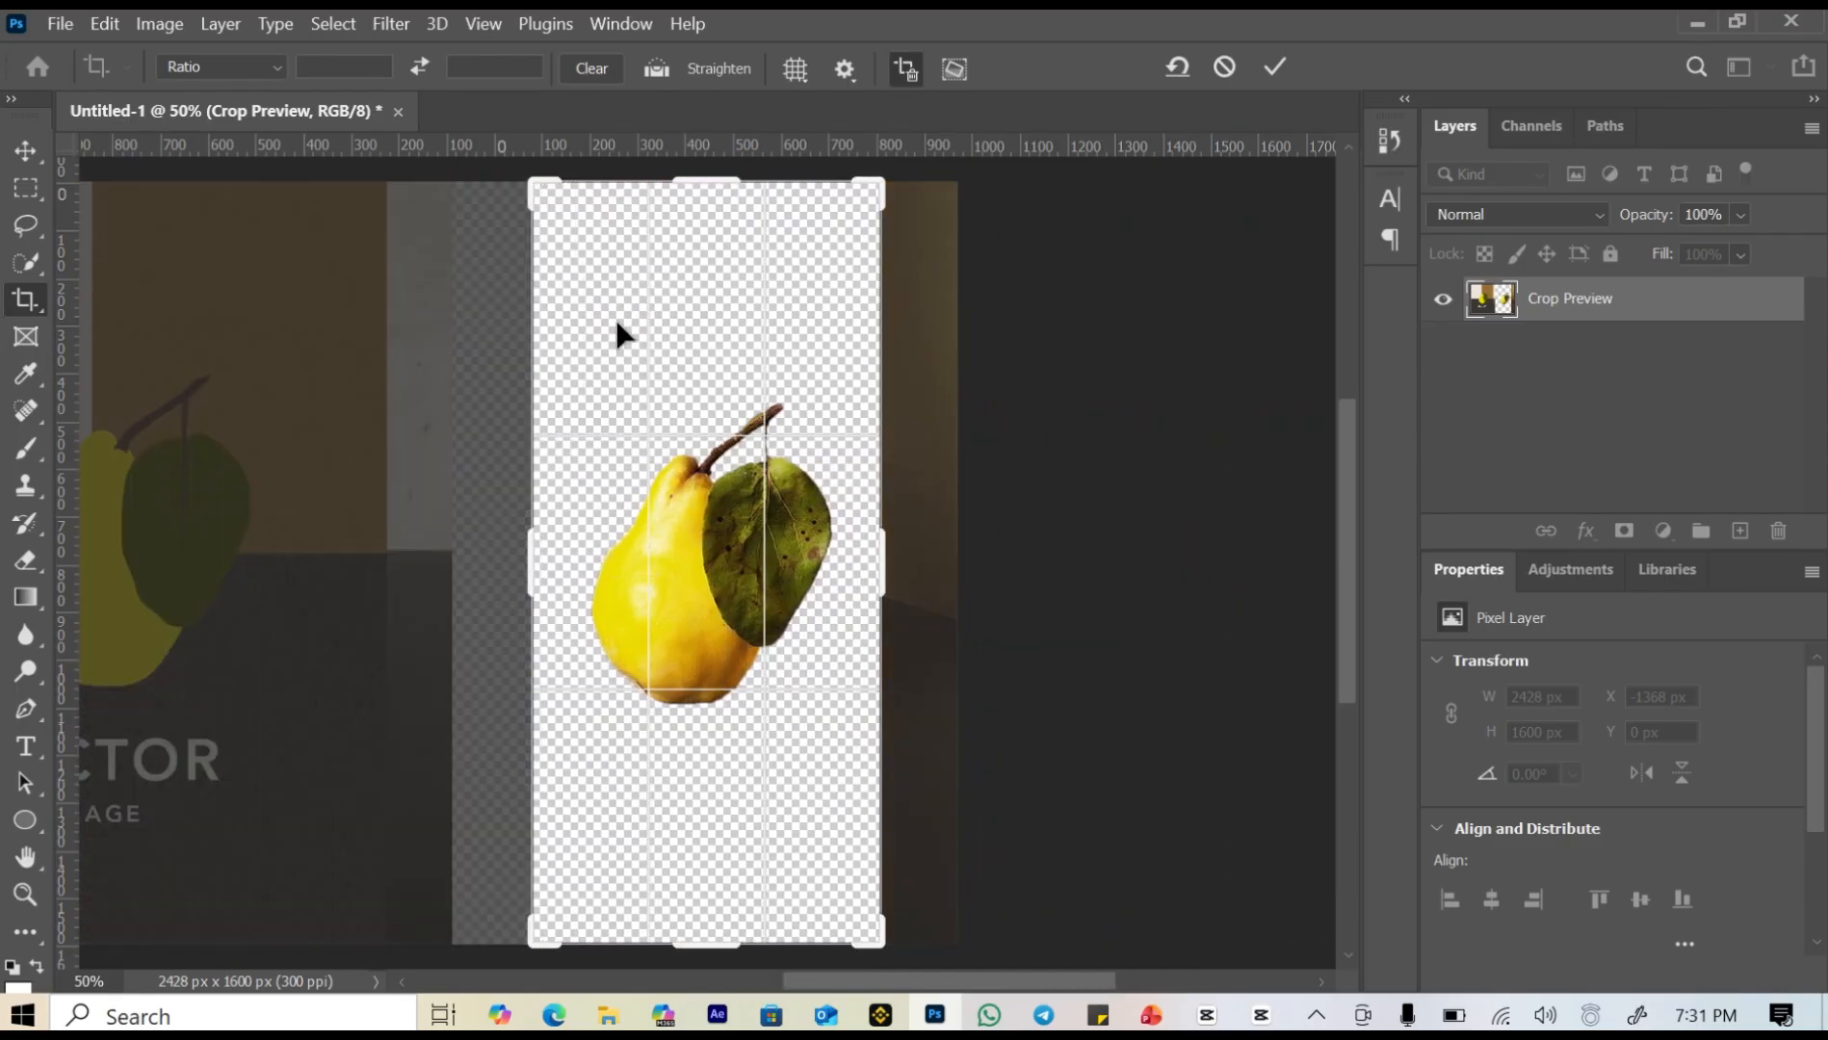
{"action": "left_click_drag", "start_coordinate": [681, 179], "coordinate": [693, 262]}
{"action": "left_click_drag", "start_coordinate": [697, 855], "coordinate": [697, 785]}
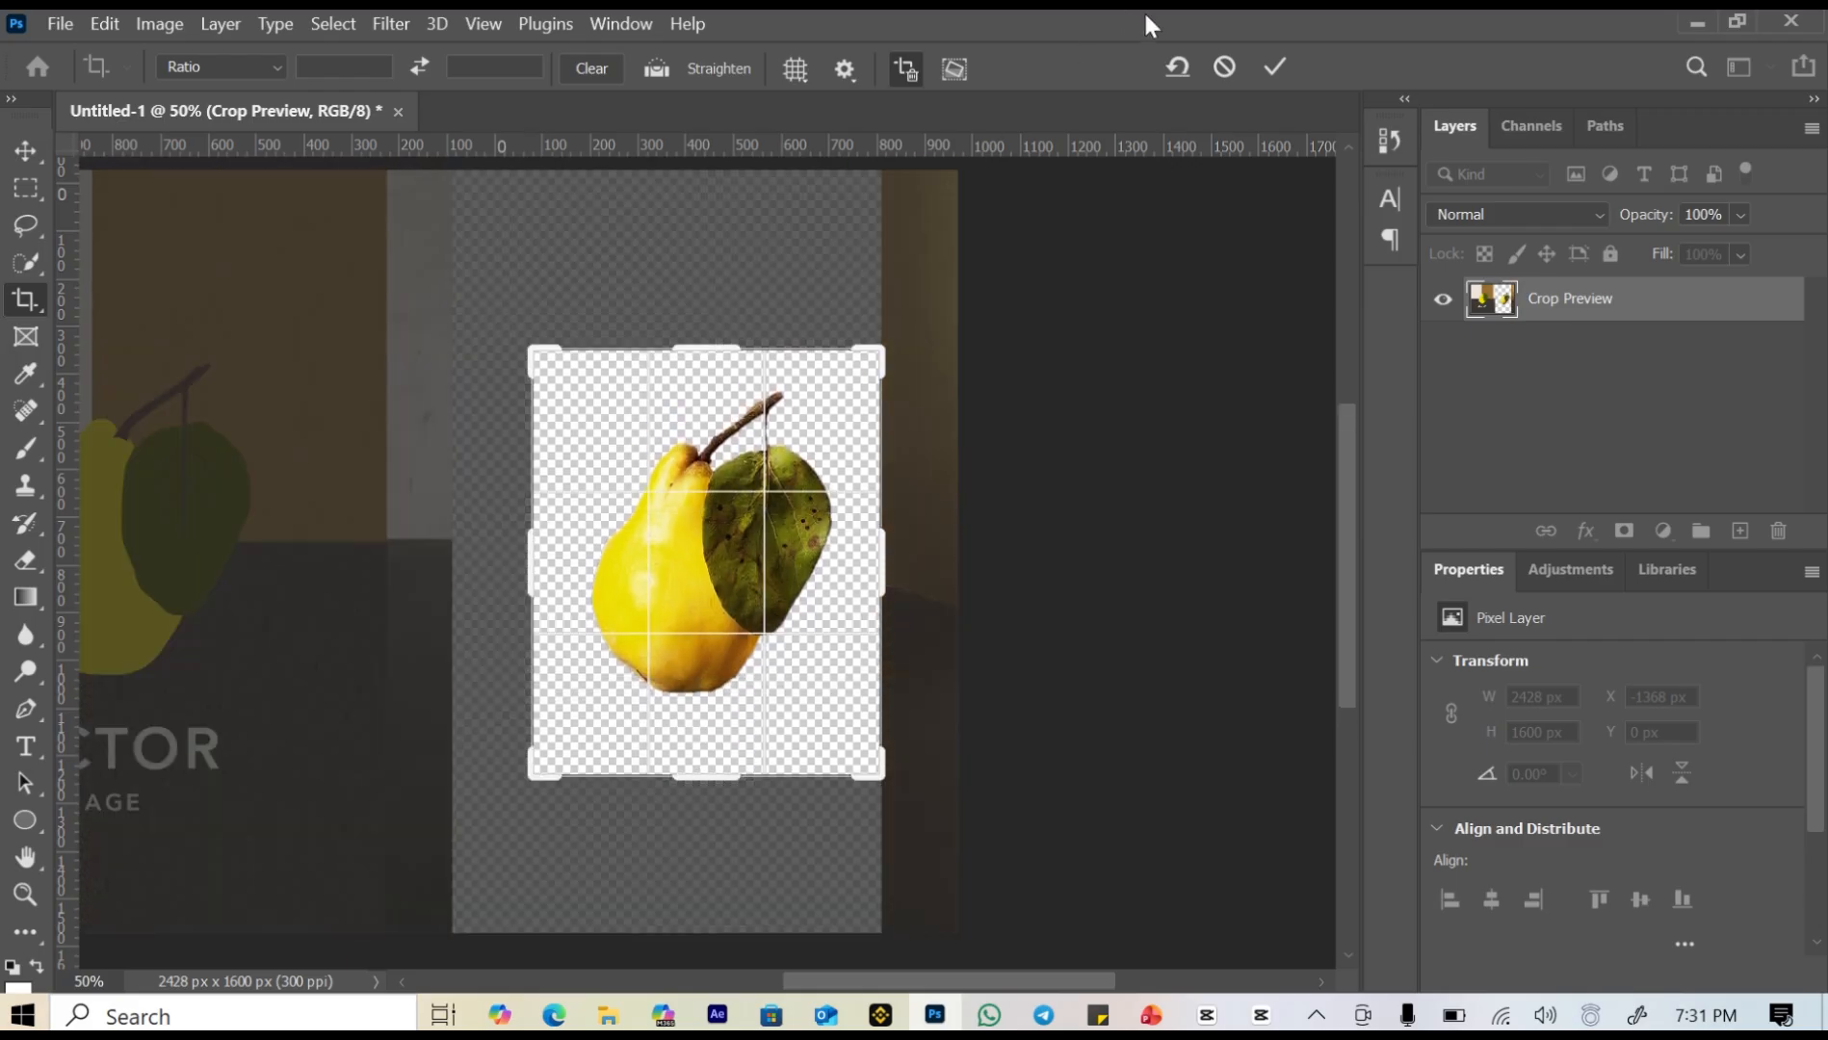
{"action": "left_click", "coordinate": [1282, 72]}
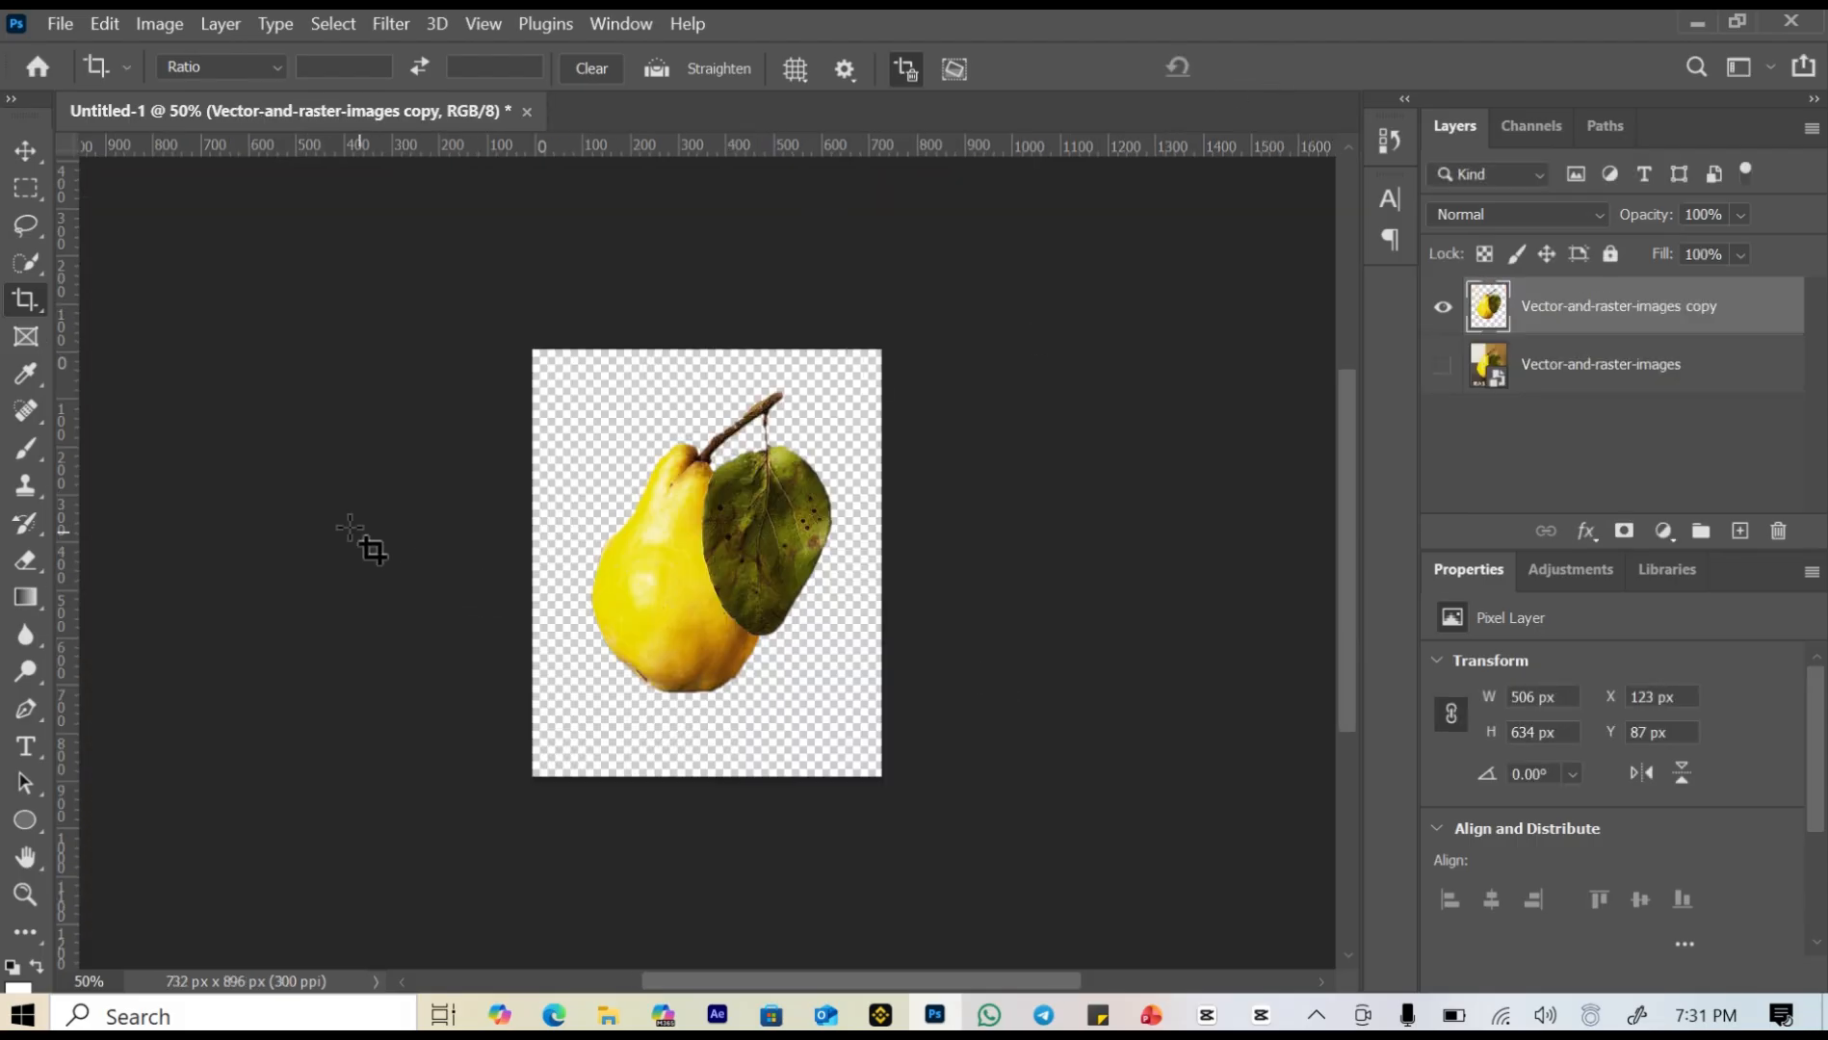
Sample the pear's yellow as the foreground colour with the Eyedropper Tool and display the Character settings.
{"action": "left_click", "coordinate": [33, 376]}
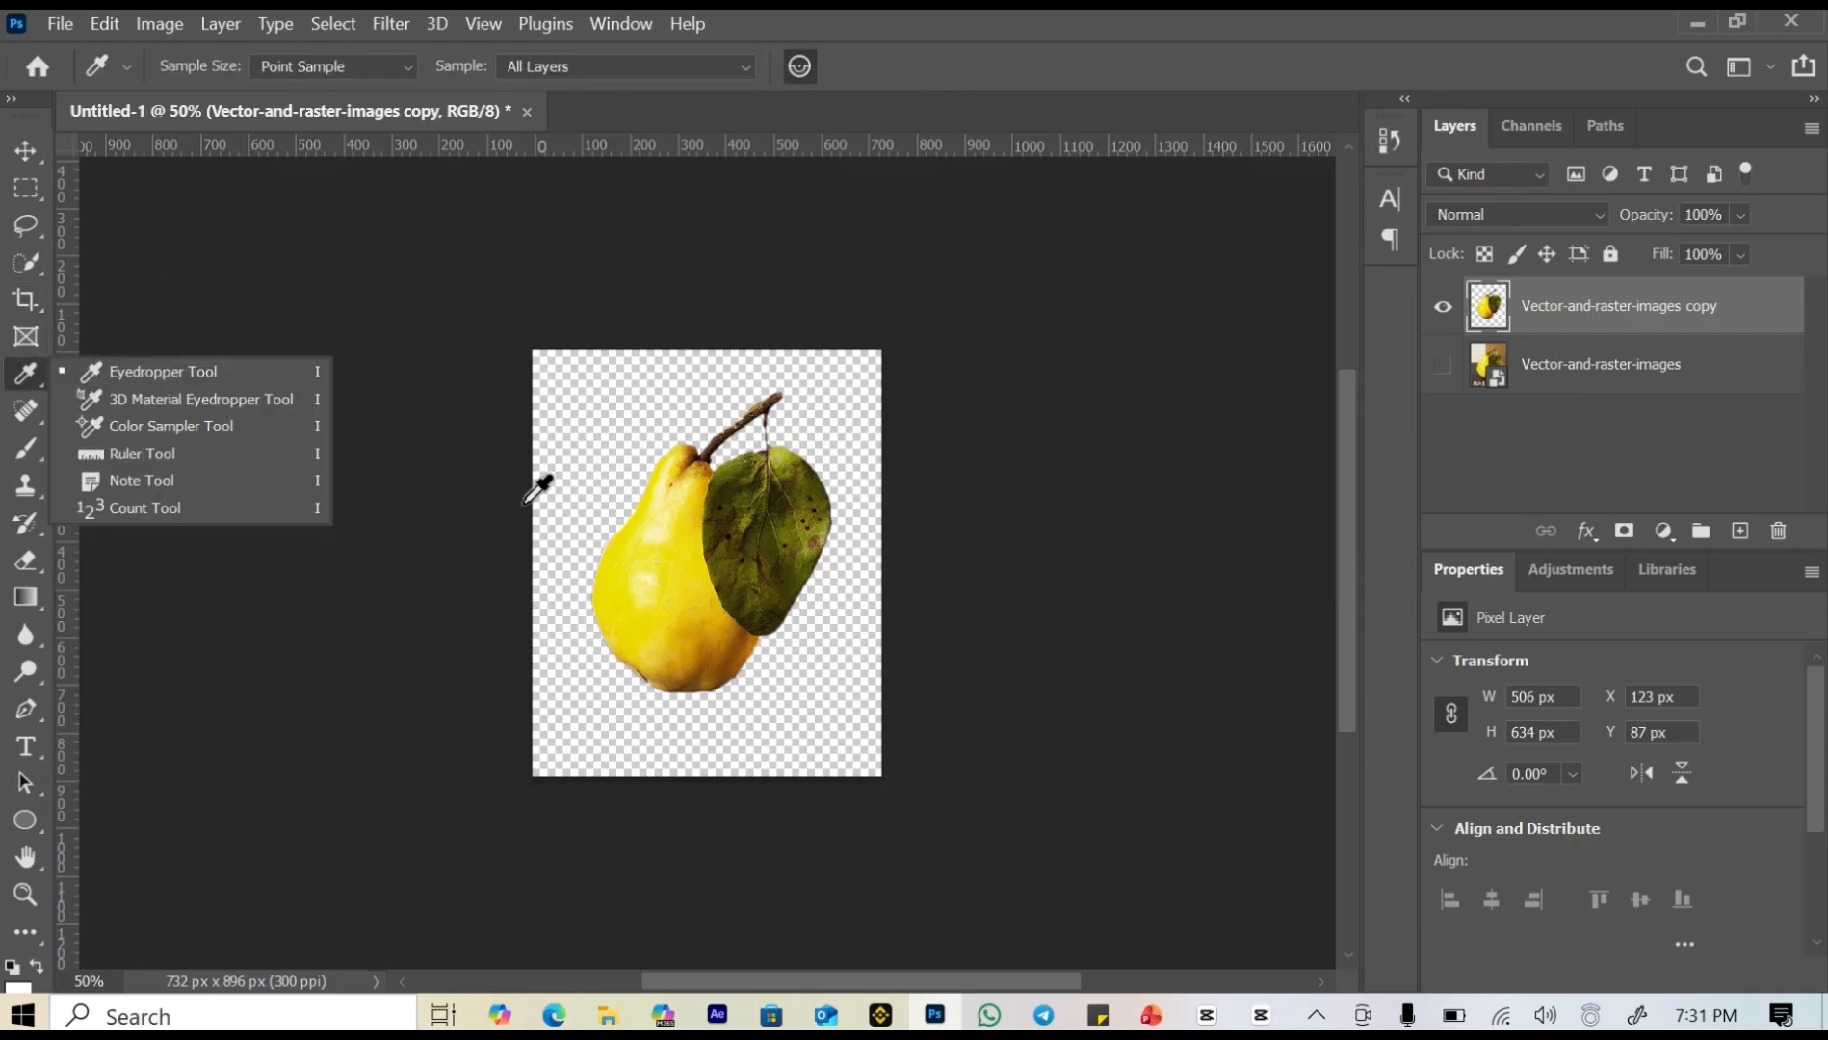
{"action": "left_click", "coordinate": [667, 582]}
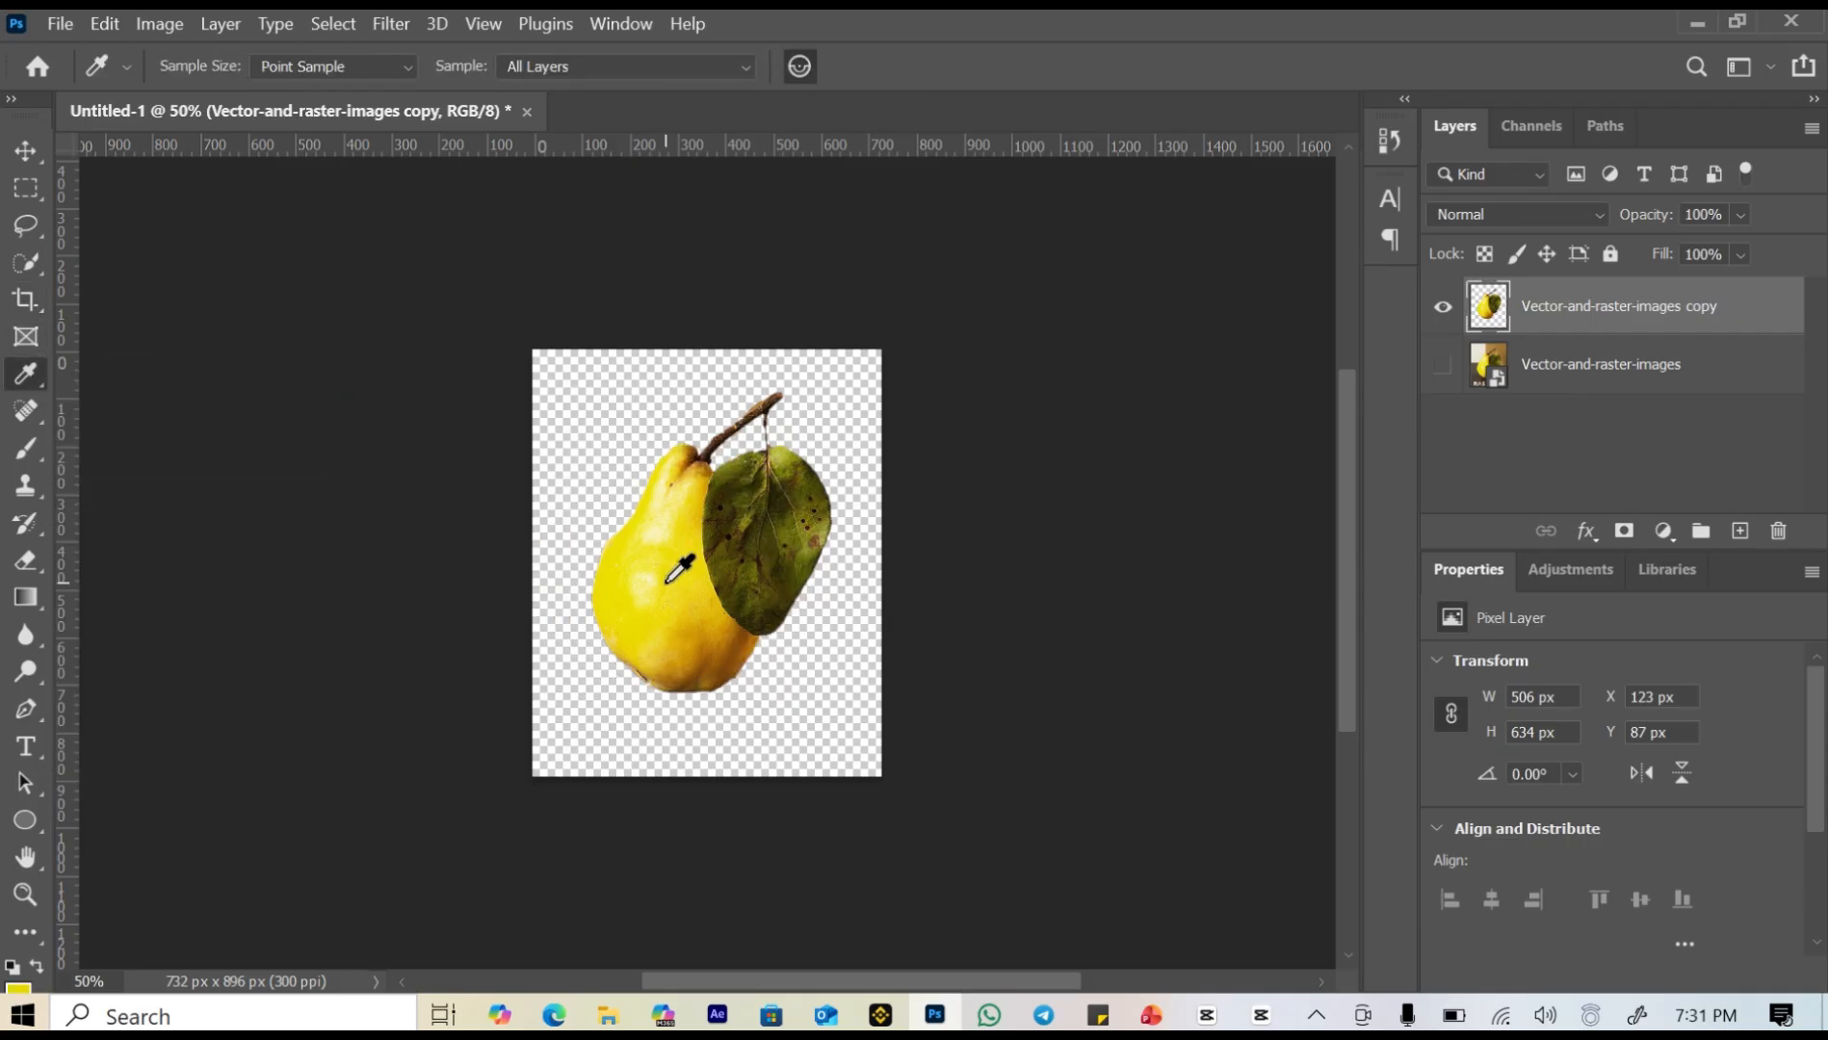
{"action": "left_click", "coordinate": [1382, 199]}
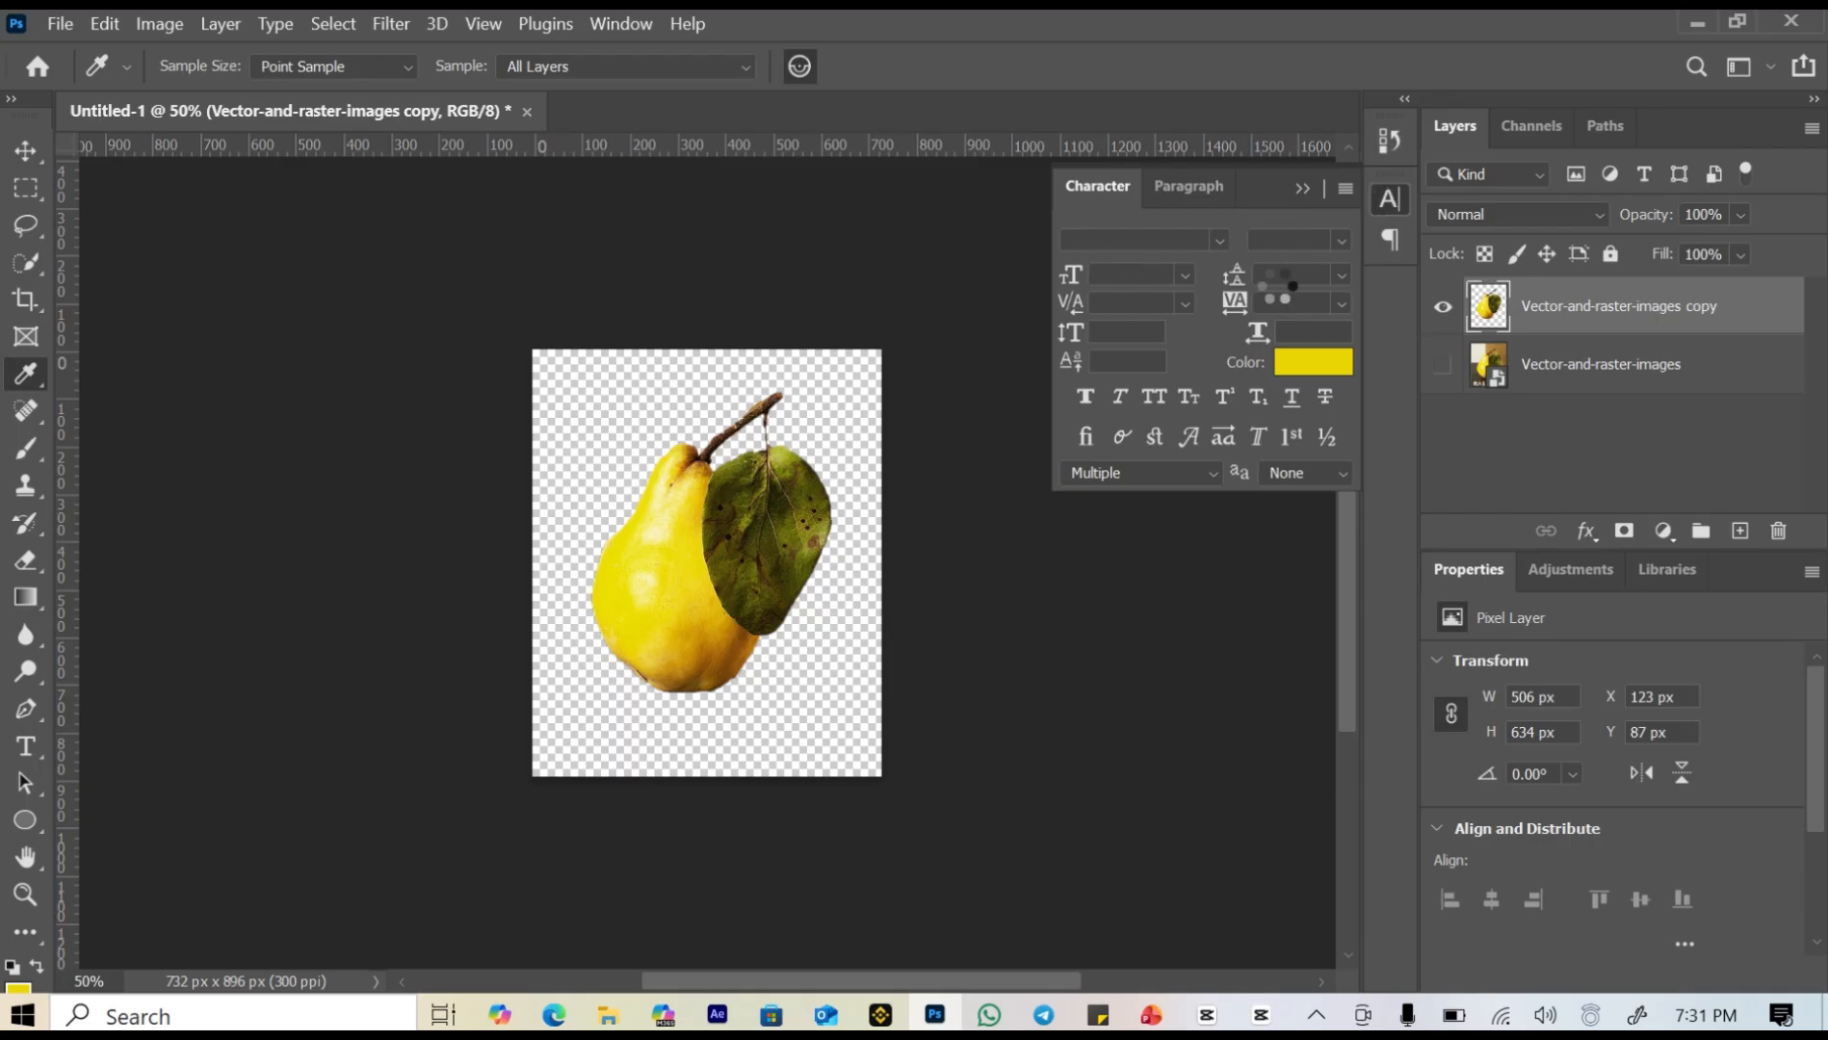
{"action": "left_click", "coordinate": [874, 420]}
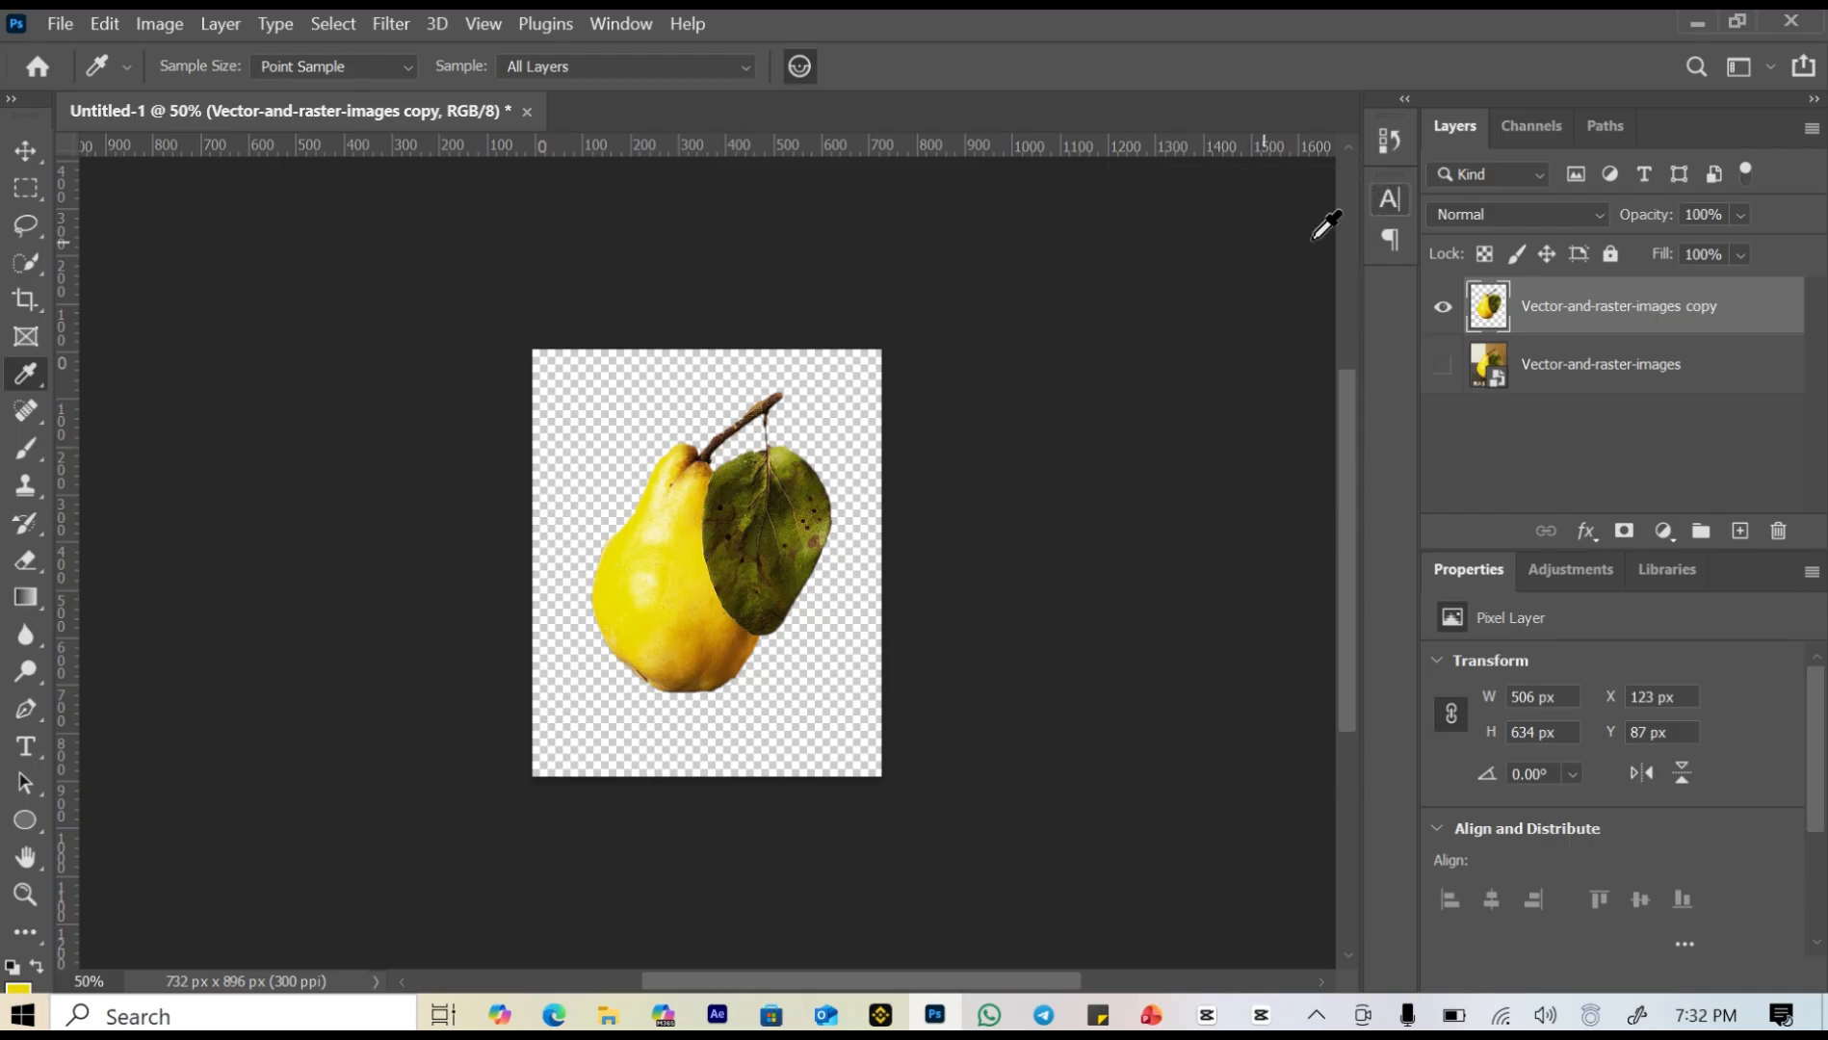
{"action": "left_click", "coordinate": [1401, 197]}
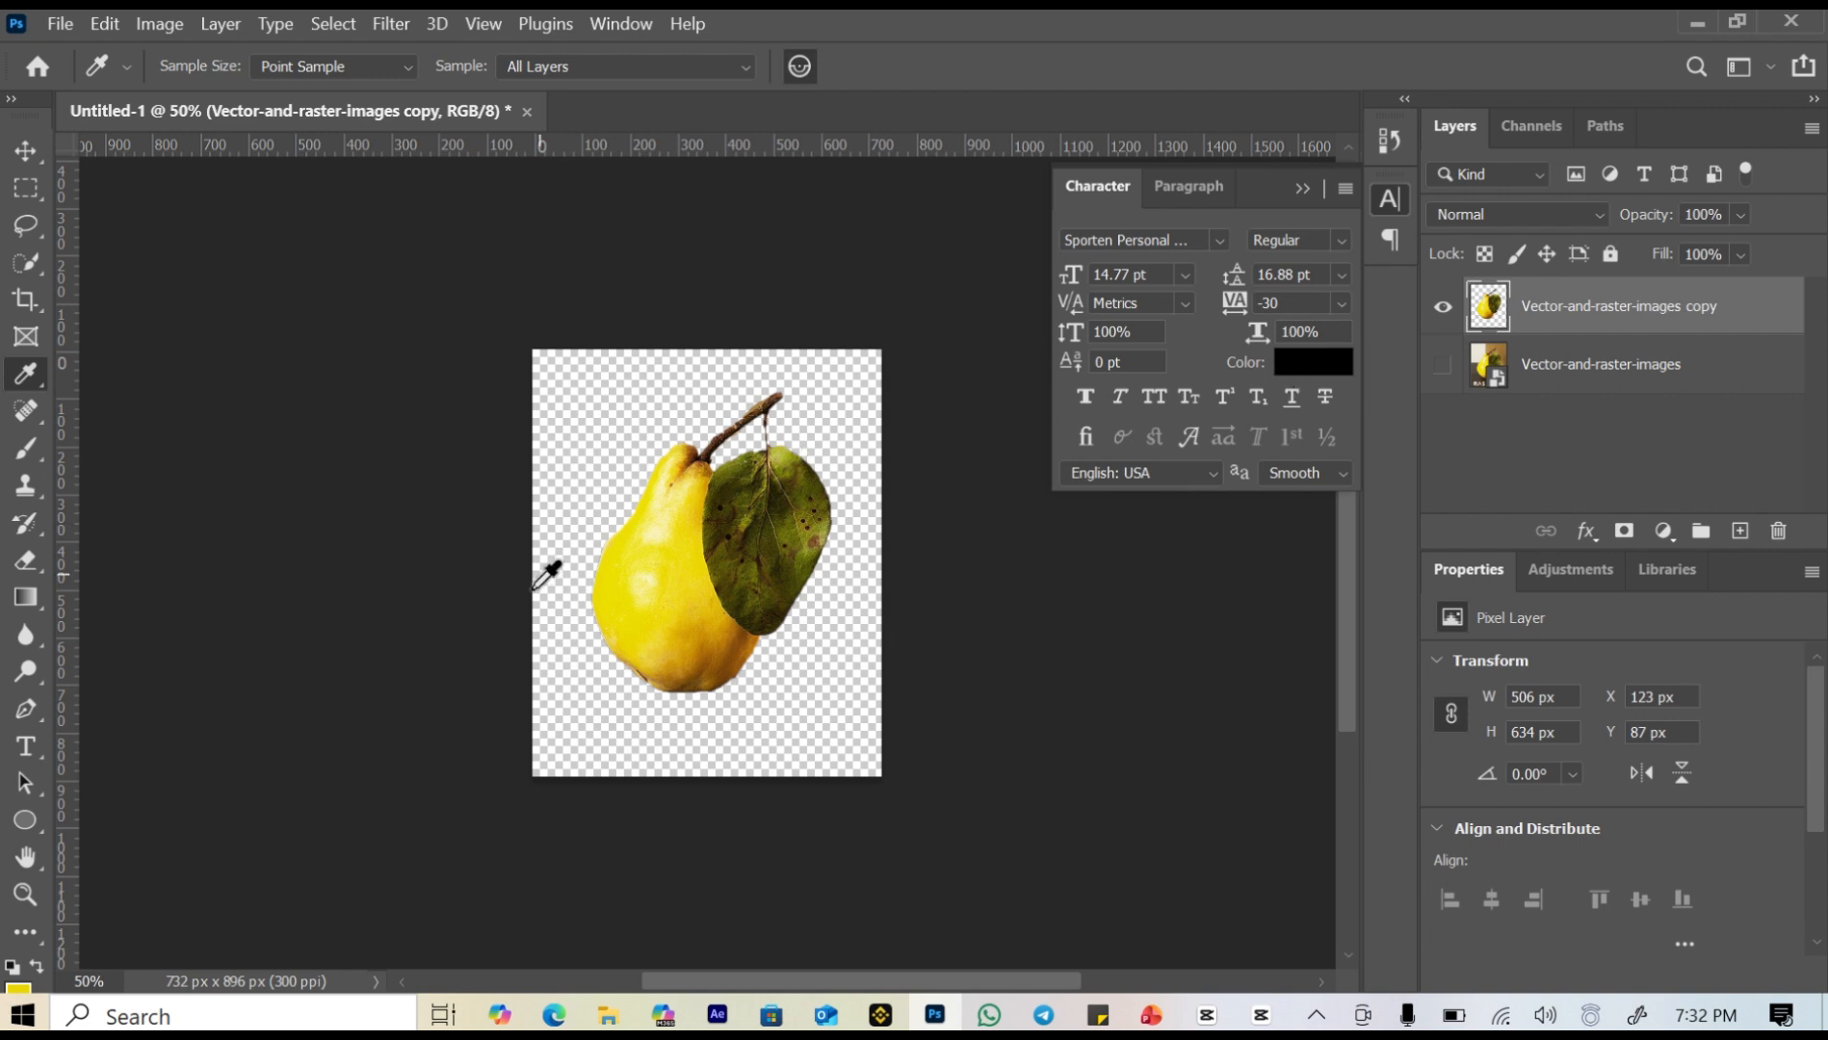
{"action": "left_click", "coordinate": [671, 568]}
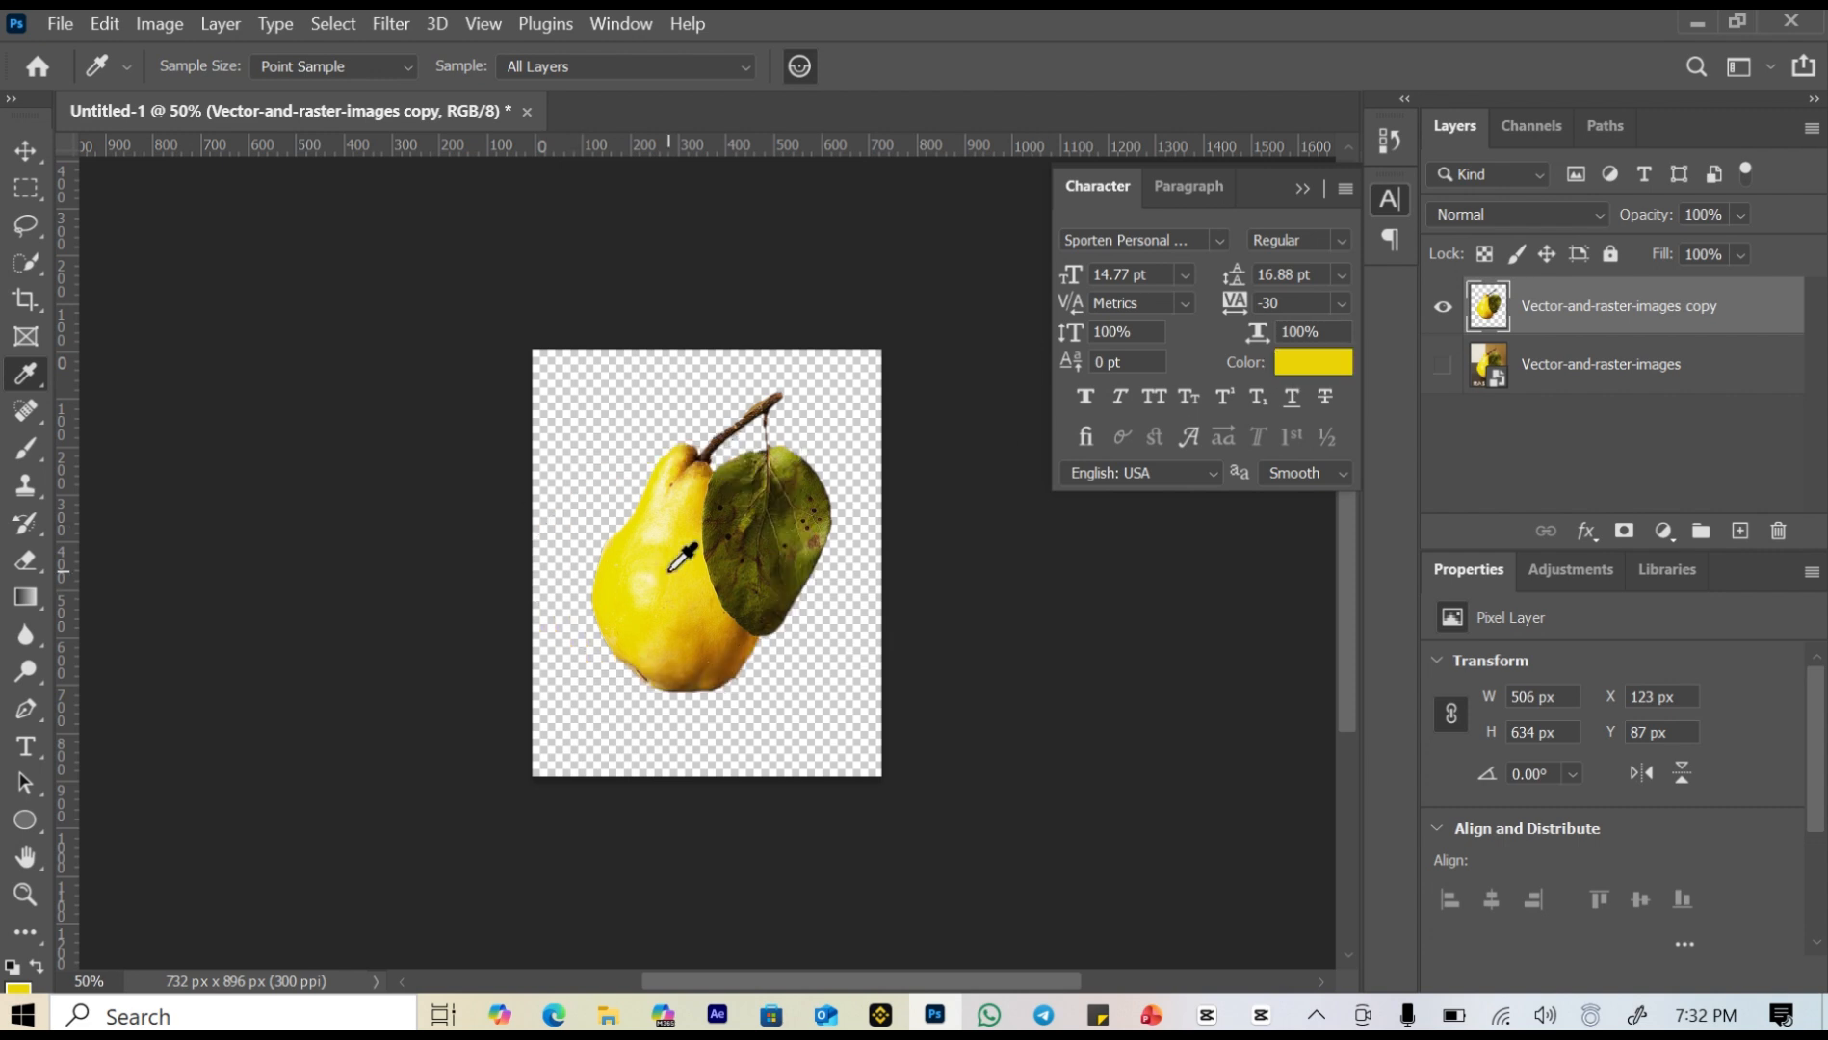
Sample several leaf and pear colours with the Eyedropper Tool, ending on the bright yellow of the pear's upper left side.
{"action": "left_click", "coordinate": [751, 507]}
{"action": "left_click", "coordinate": [781, 545]}
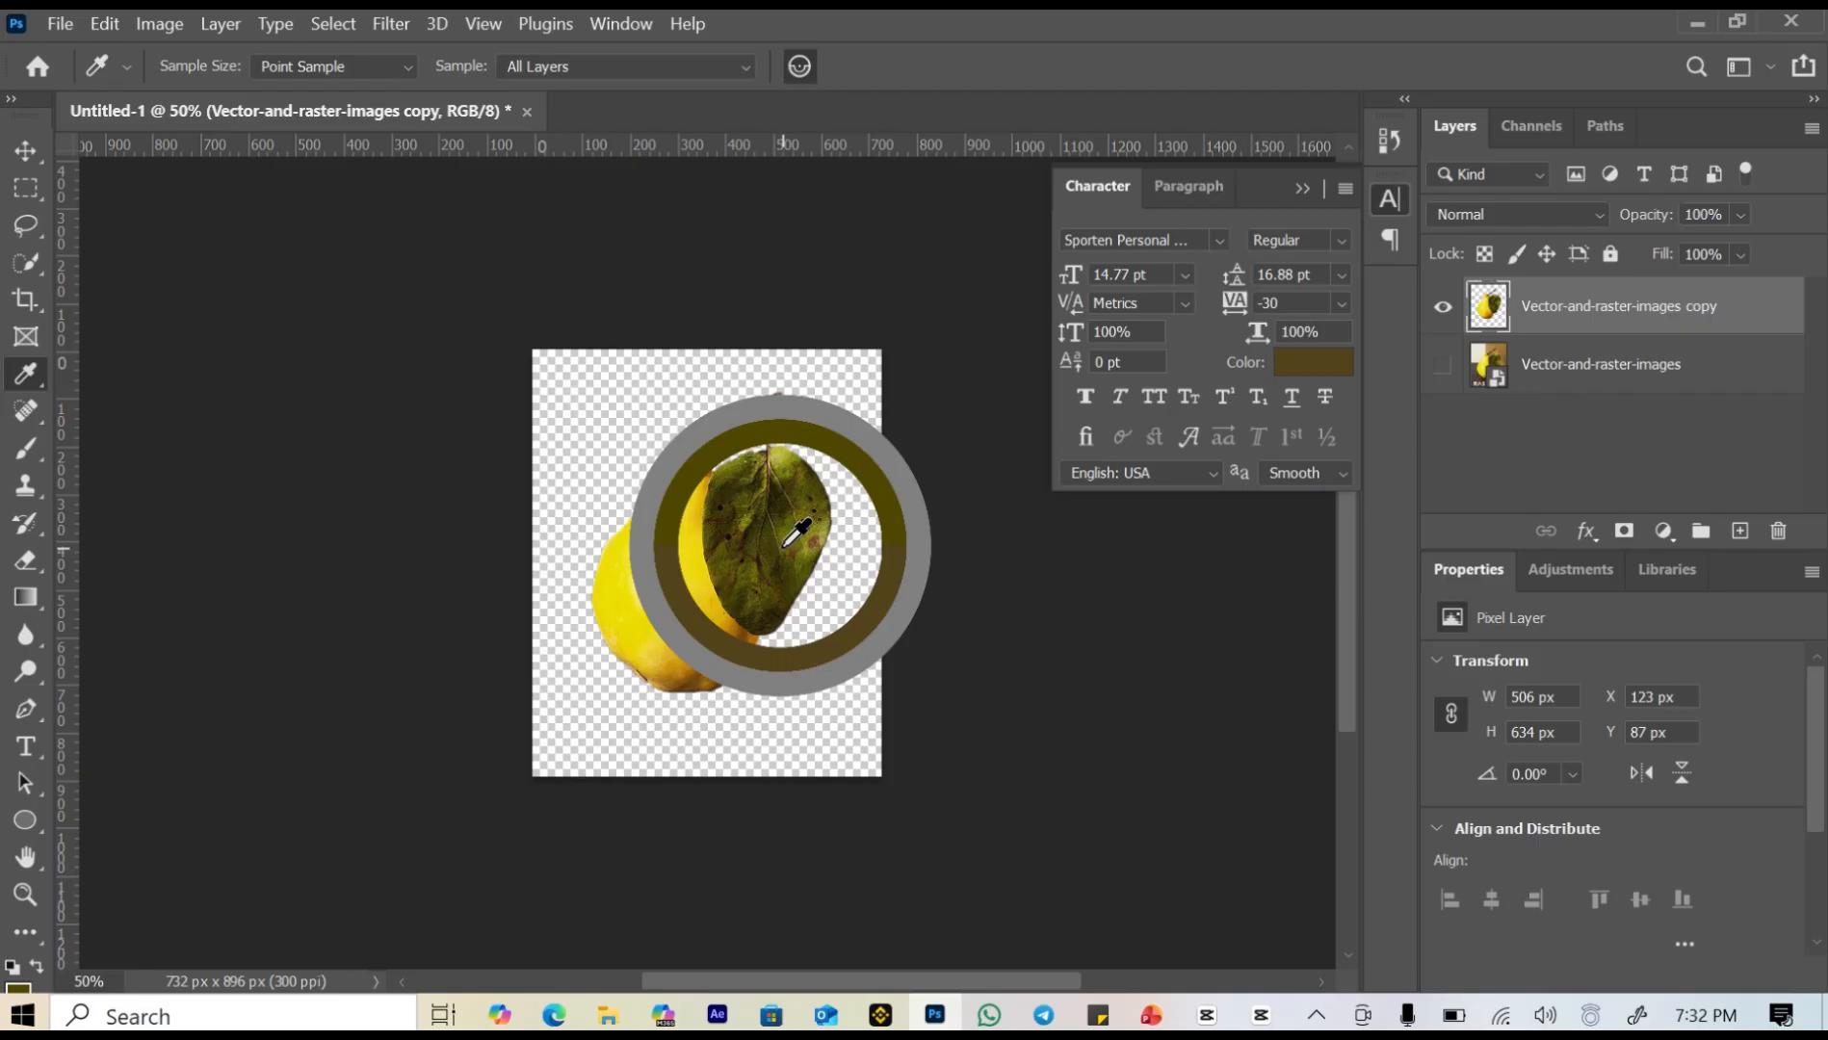
{"action": "left_click", "coordinate": [796, 475]}
{"action": "left_click", "coordinate": [784, 456]}
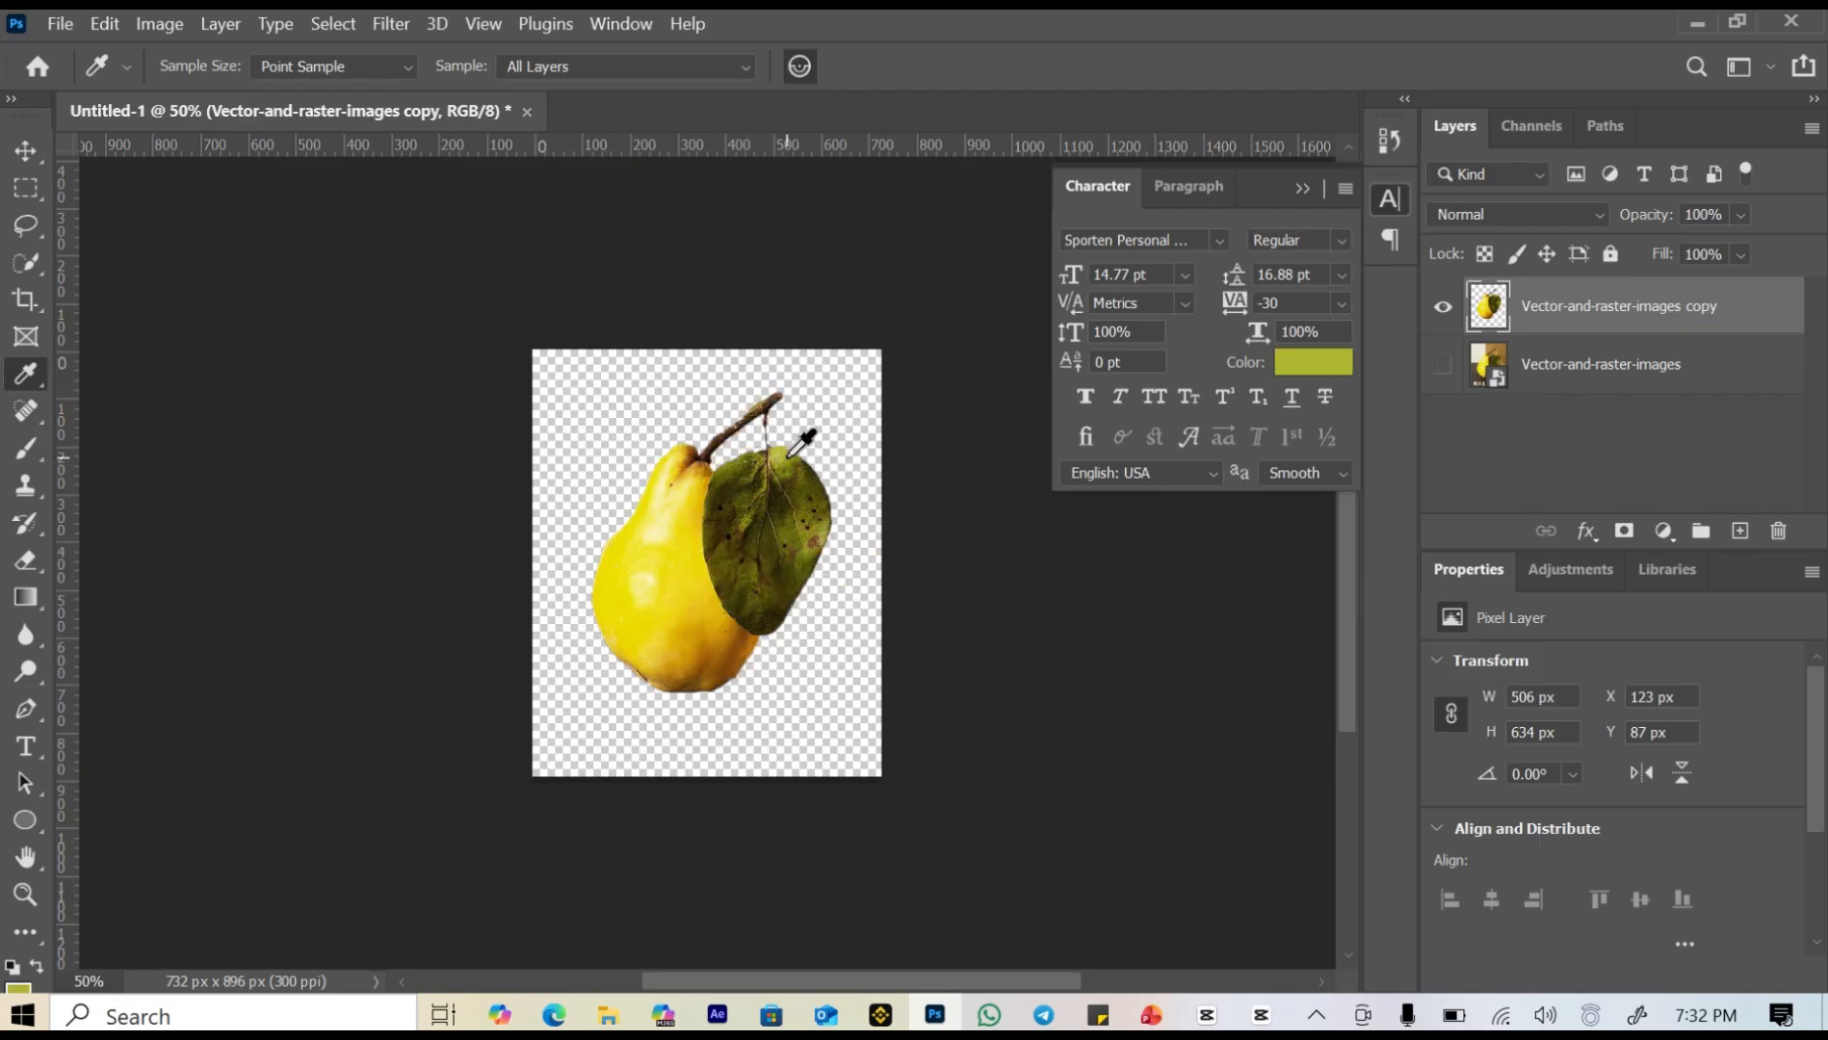
{"action": "left_click", "coordinate": [683, 479]}
{"action": "left_click", "coordinate": [668, 586]}
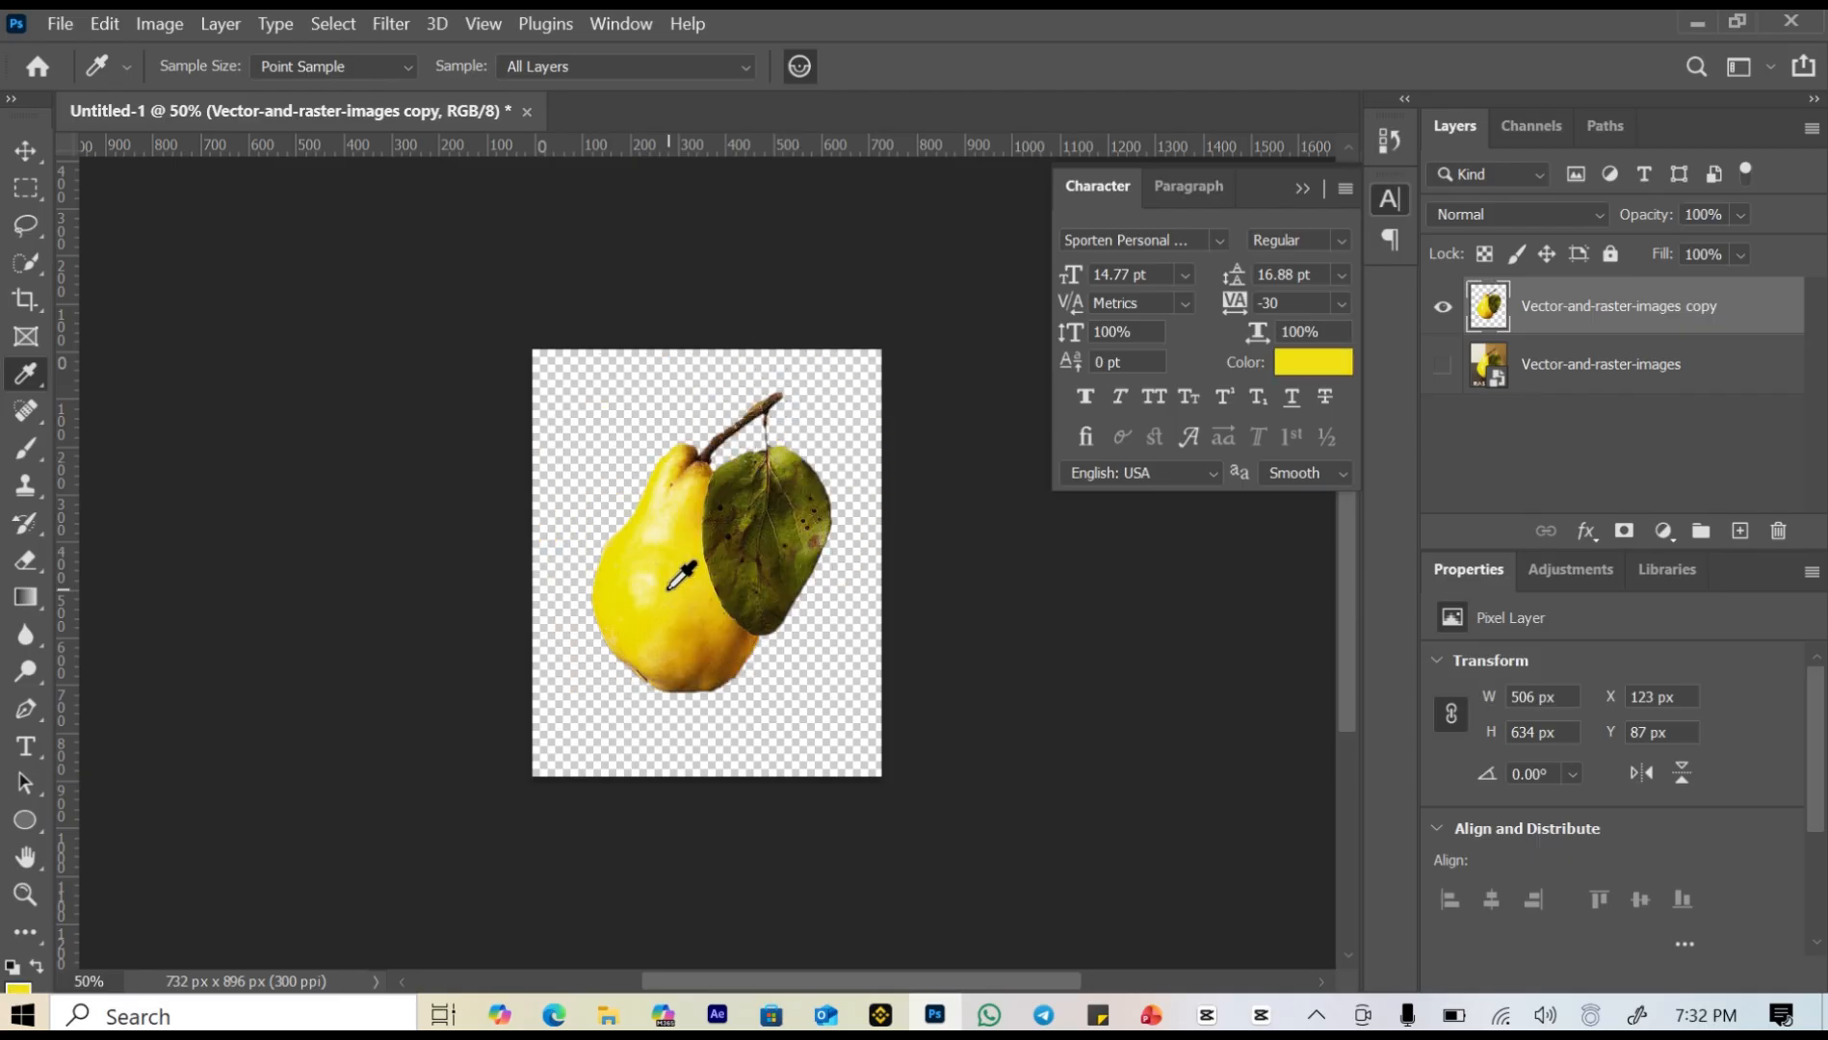
{"action": "left_click", "coordinate": [715, 646]}
{"action": "left_click", "coordinate": [710, 662]}
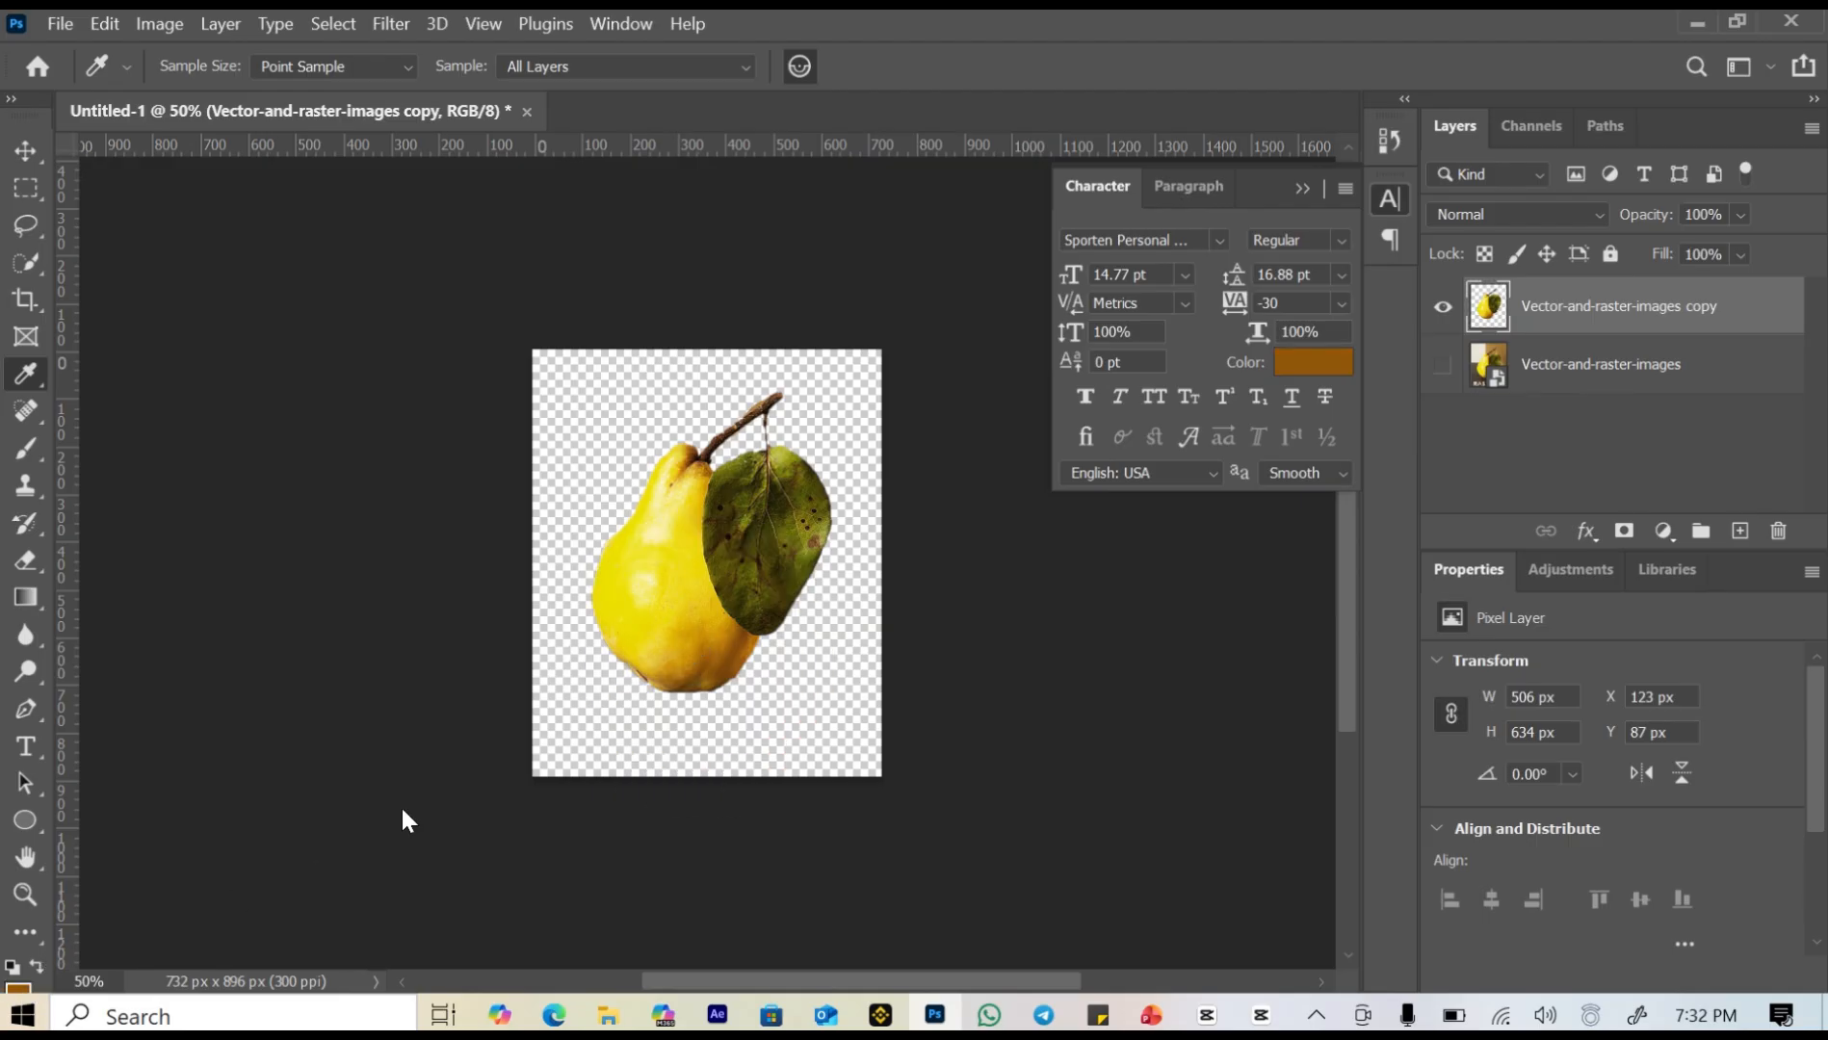
{"action": "left_click", "coordinate": [663, 568]}
{"action": "left_click", "coordinate": [628, 533]}
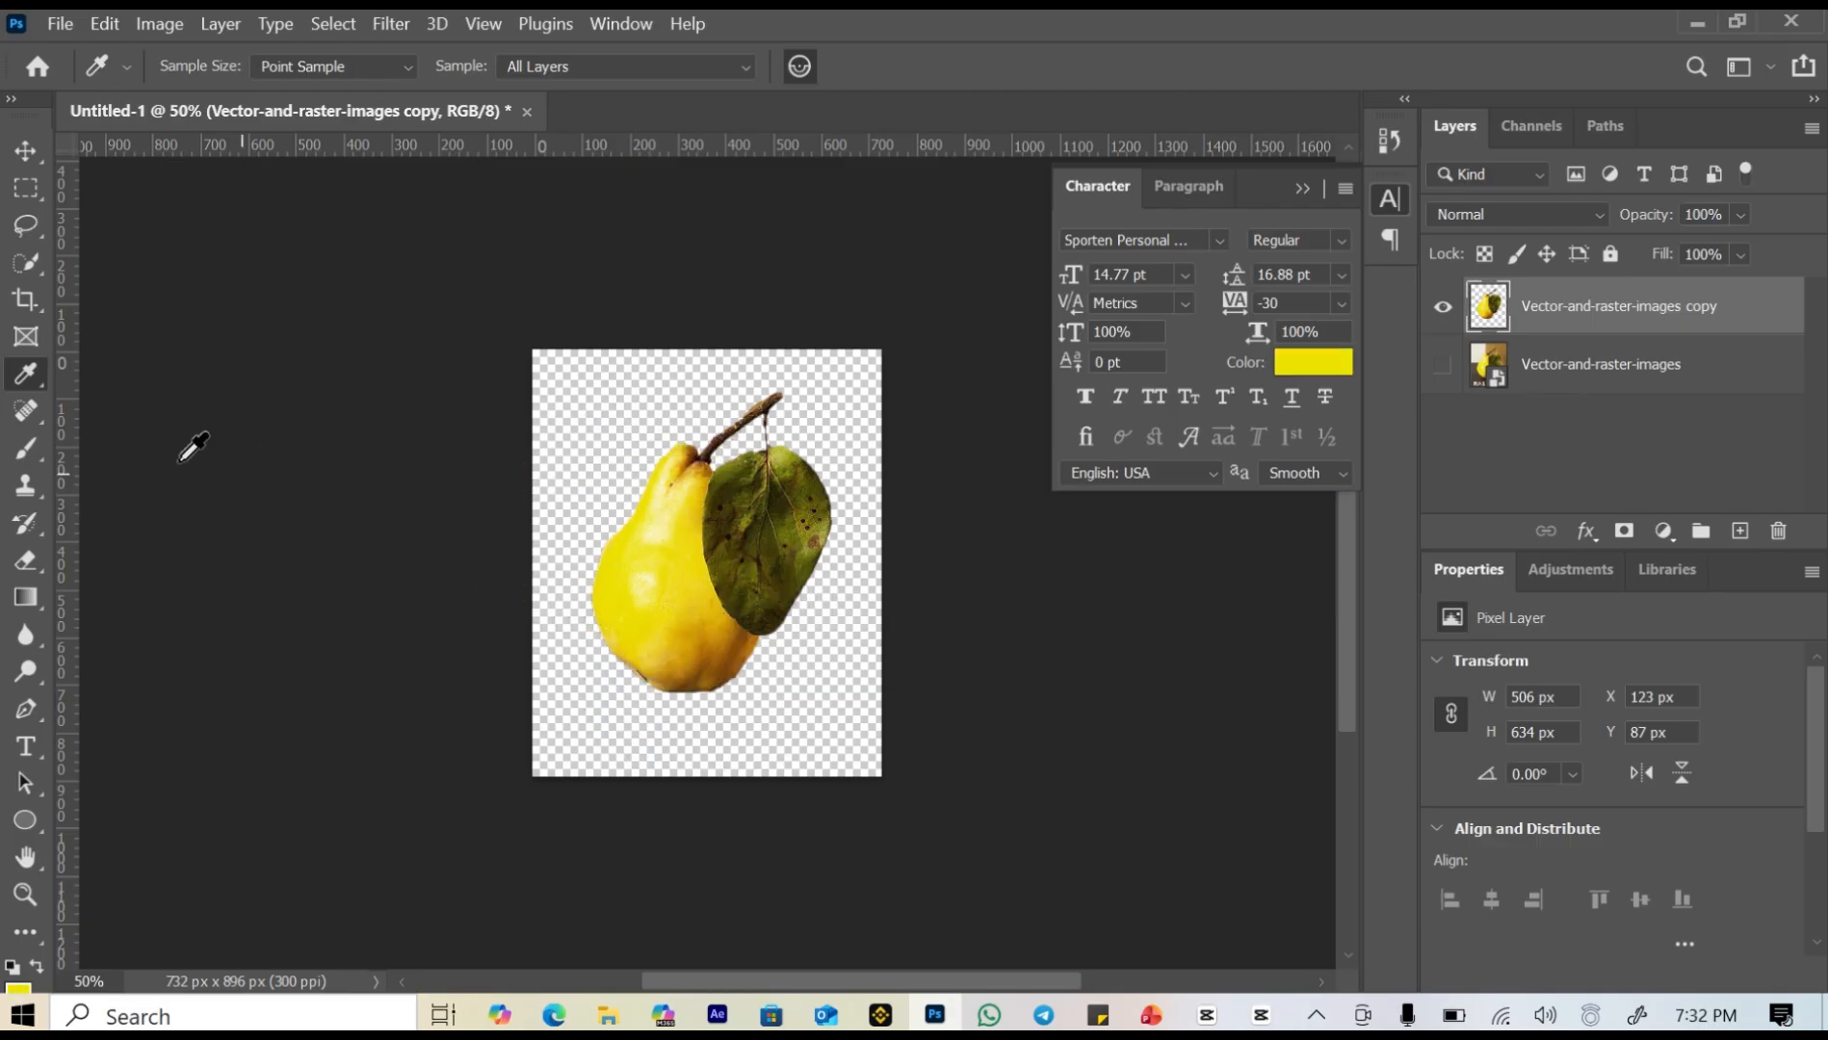
{"action": "left_click", "coordinate": [35, 408]}
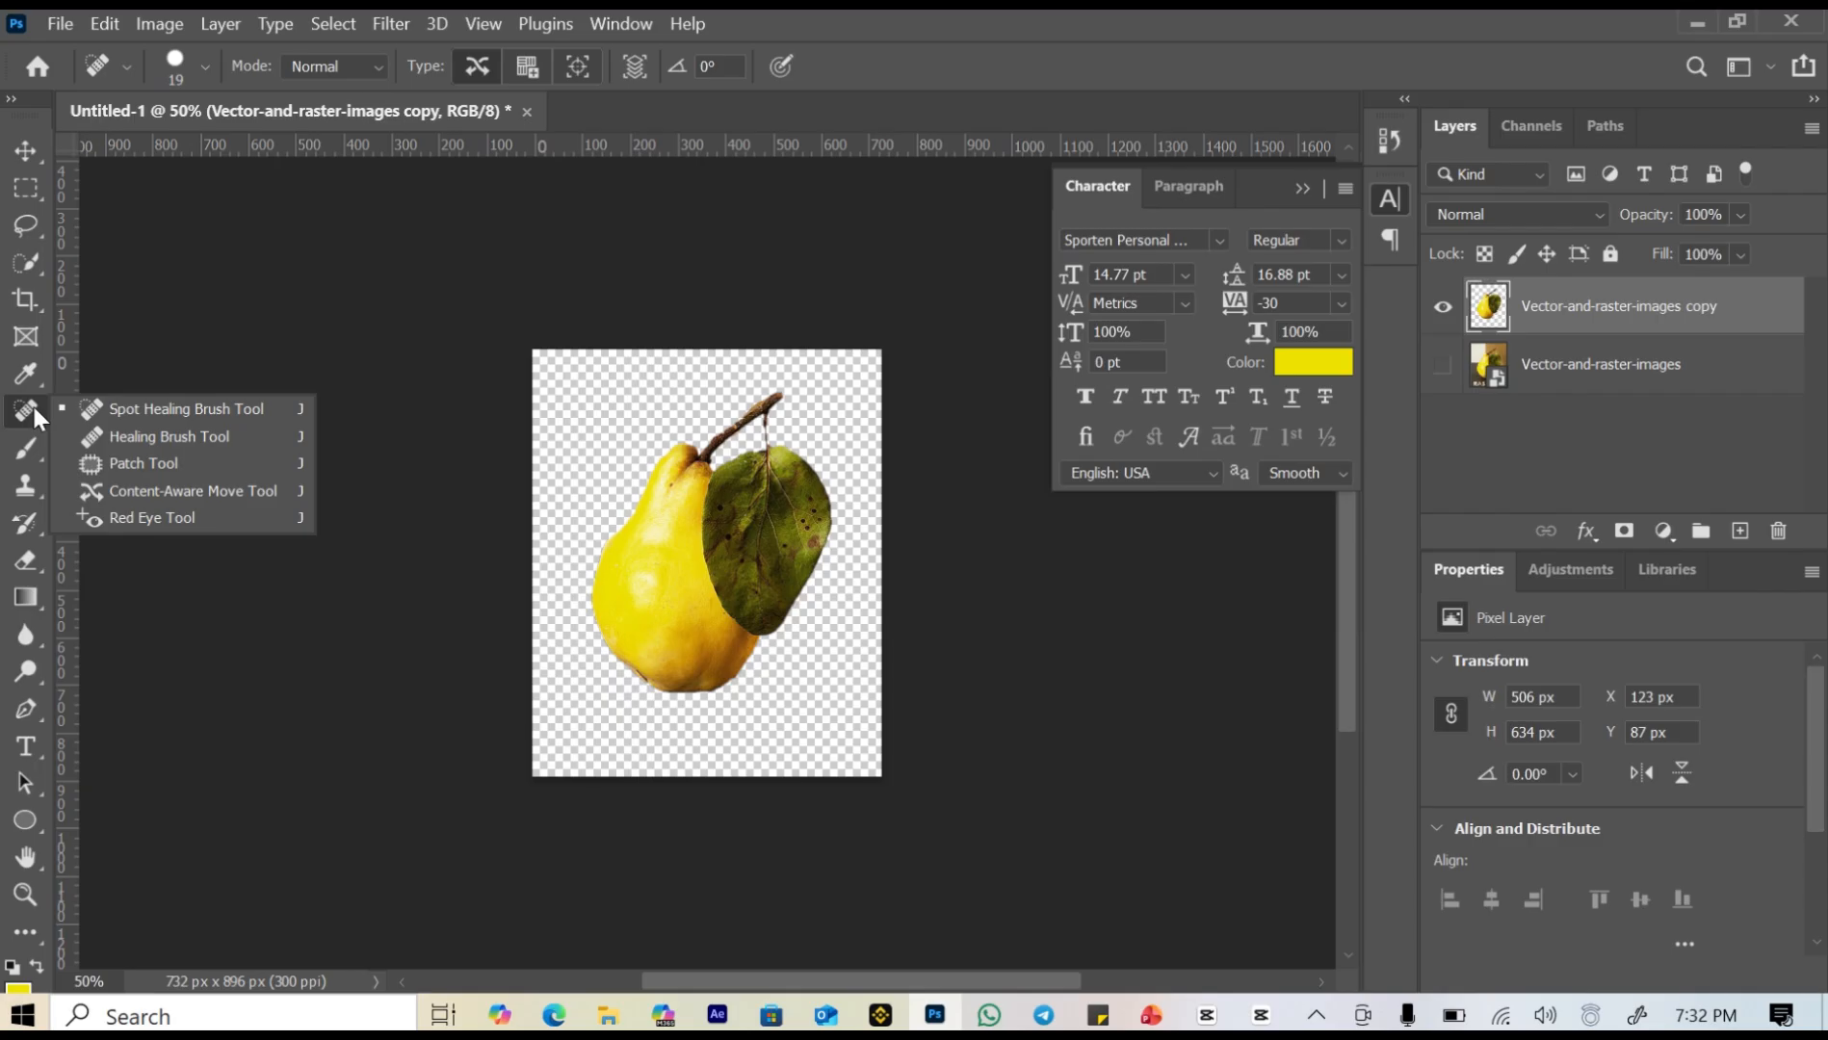
{"action": "left_click", "coordinate": [29, 455]}
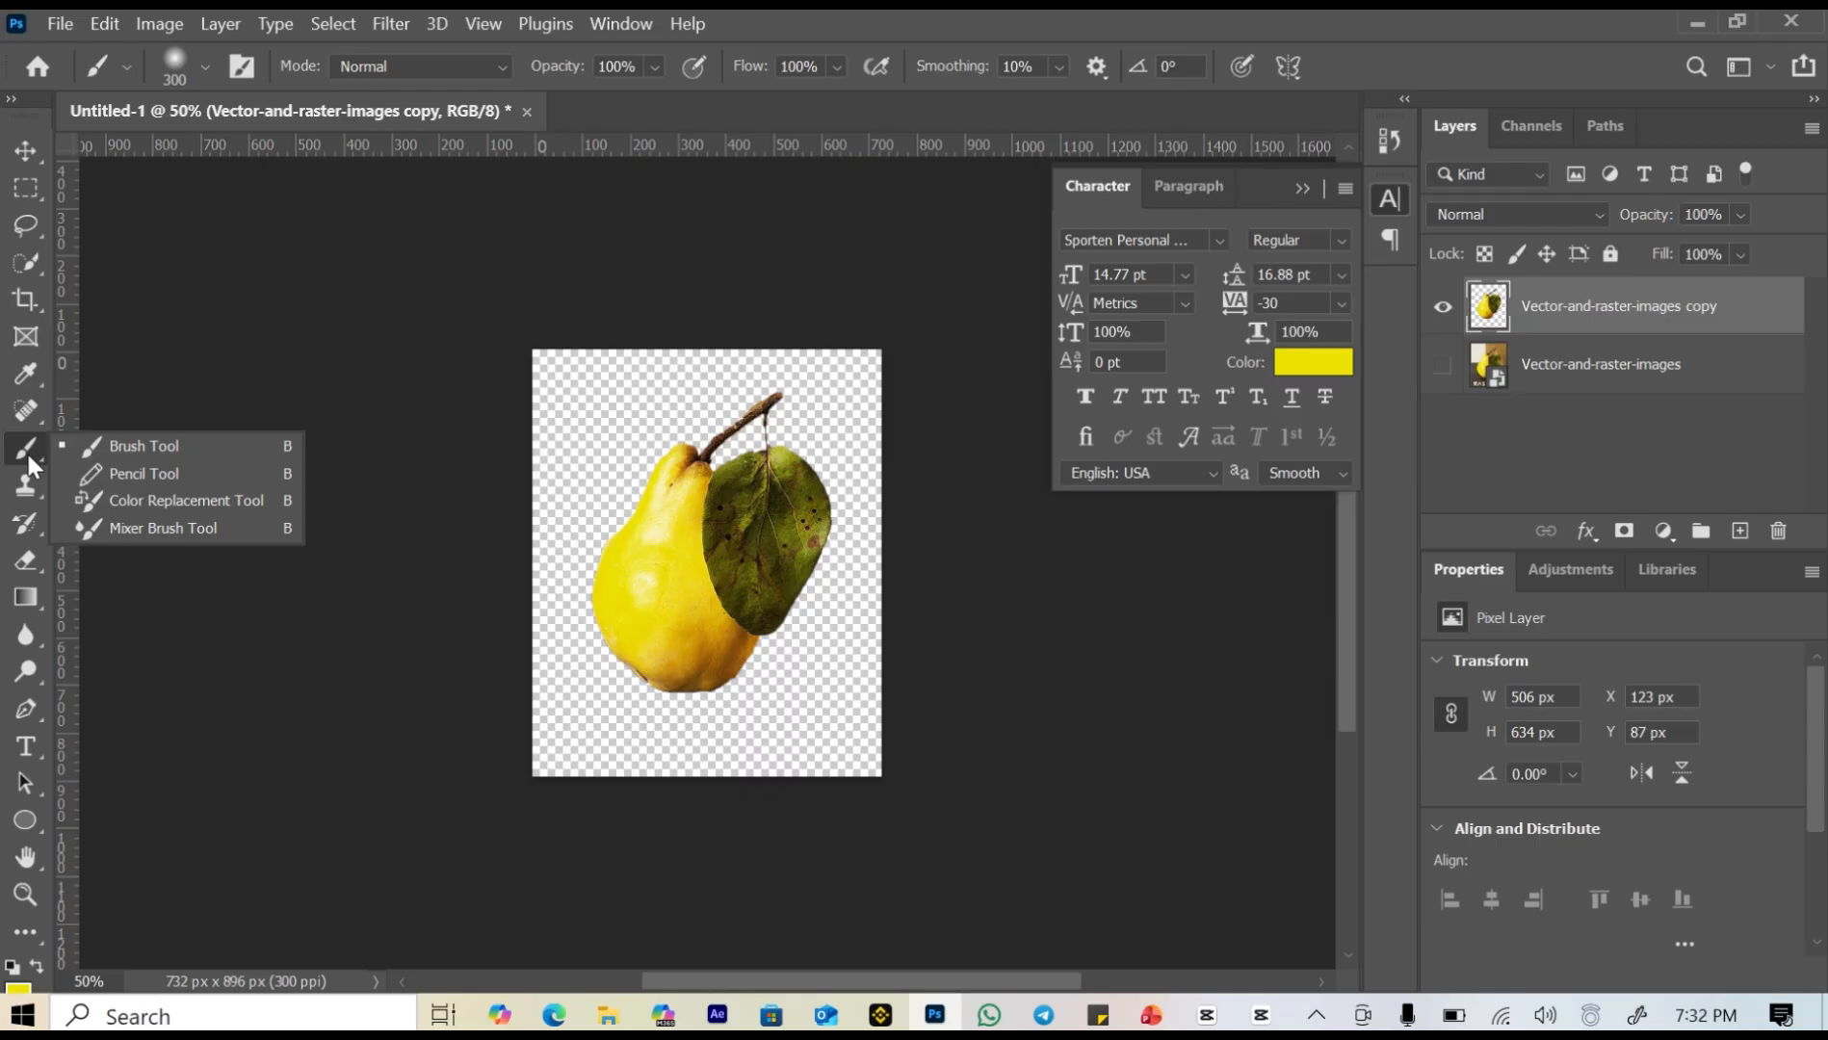
Erase curved freehand strokes across the pear, leaf and stem with the Eraser Tool at size 70.
{"action": "left_click", "coordinate": [27, 562]}
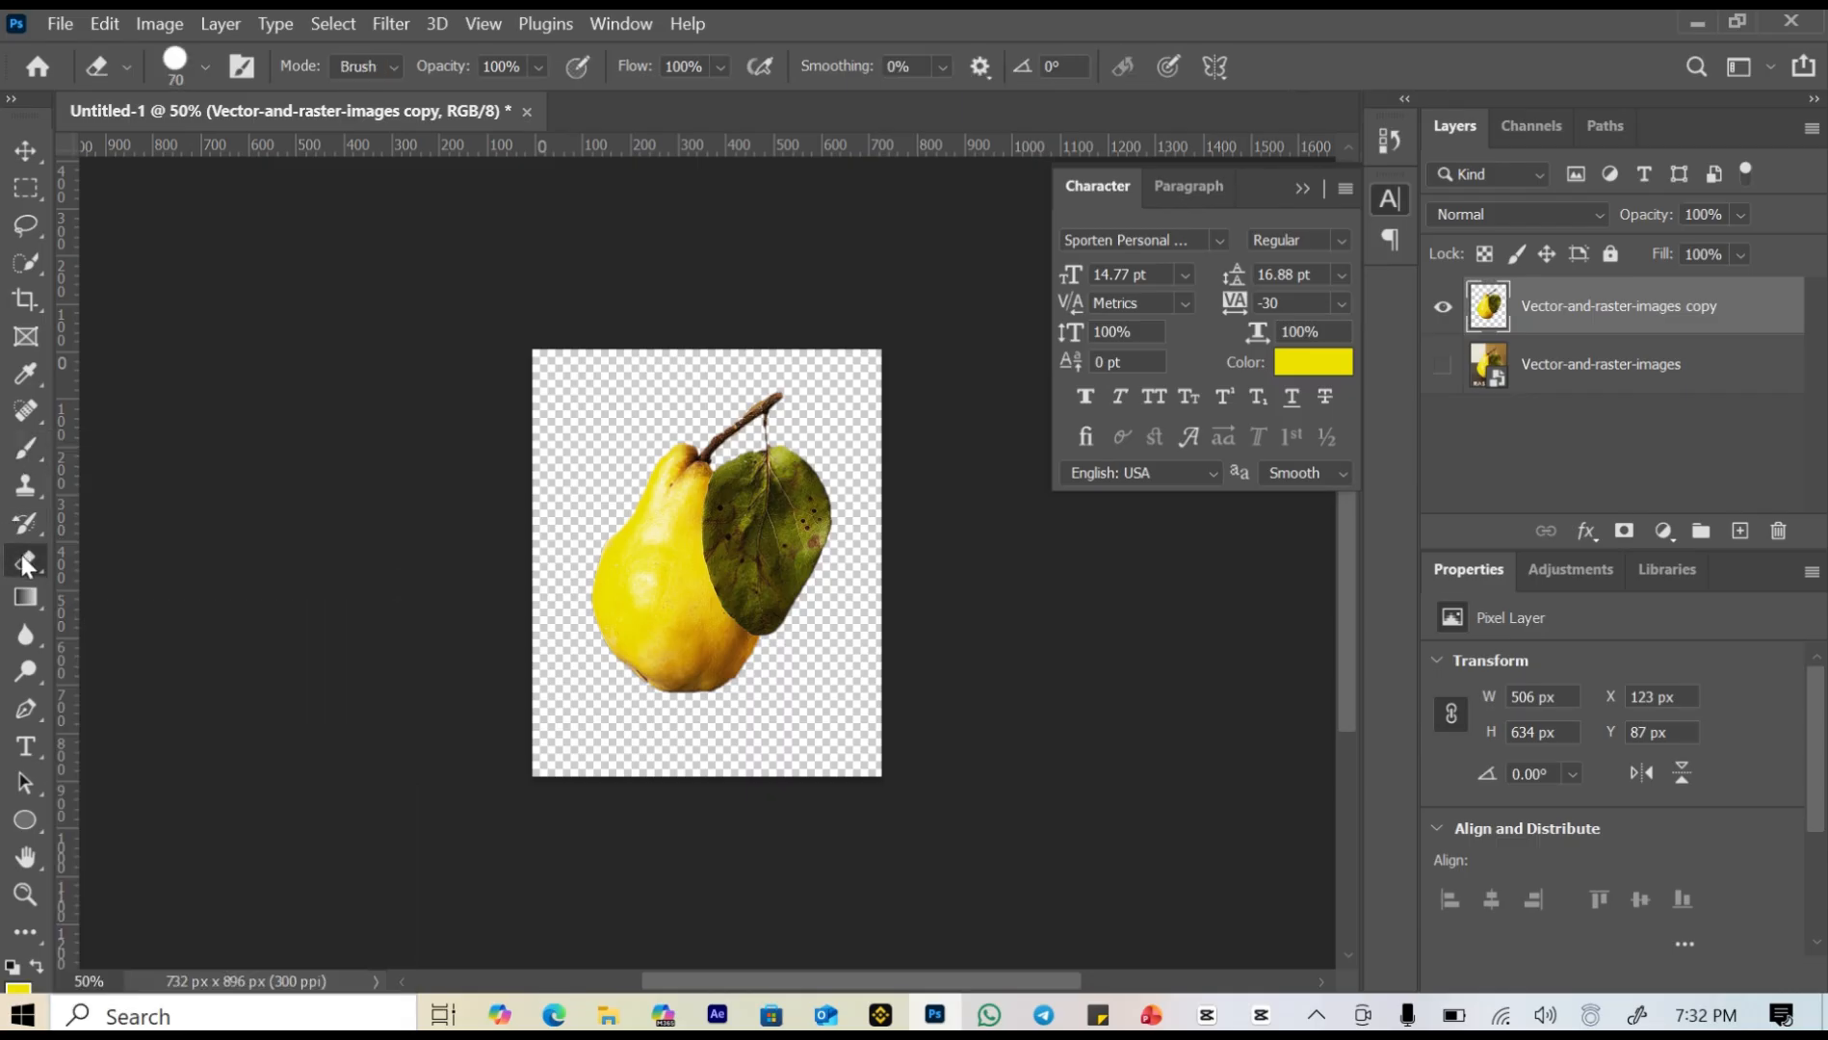
{"action": "mouse_move", "coordinate": [653, 481]}
{"action": "left_mouse_down"}
{"action": "mouse_move", "coordinate": [723, 431]}
{"action": "mouse_move", "coordinate": [552, 565]}
{"action": "mouse_move", "coordinate": [825, 380]}
{"action": "left_mouse_up"}
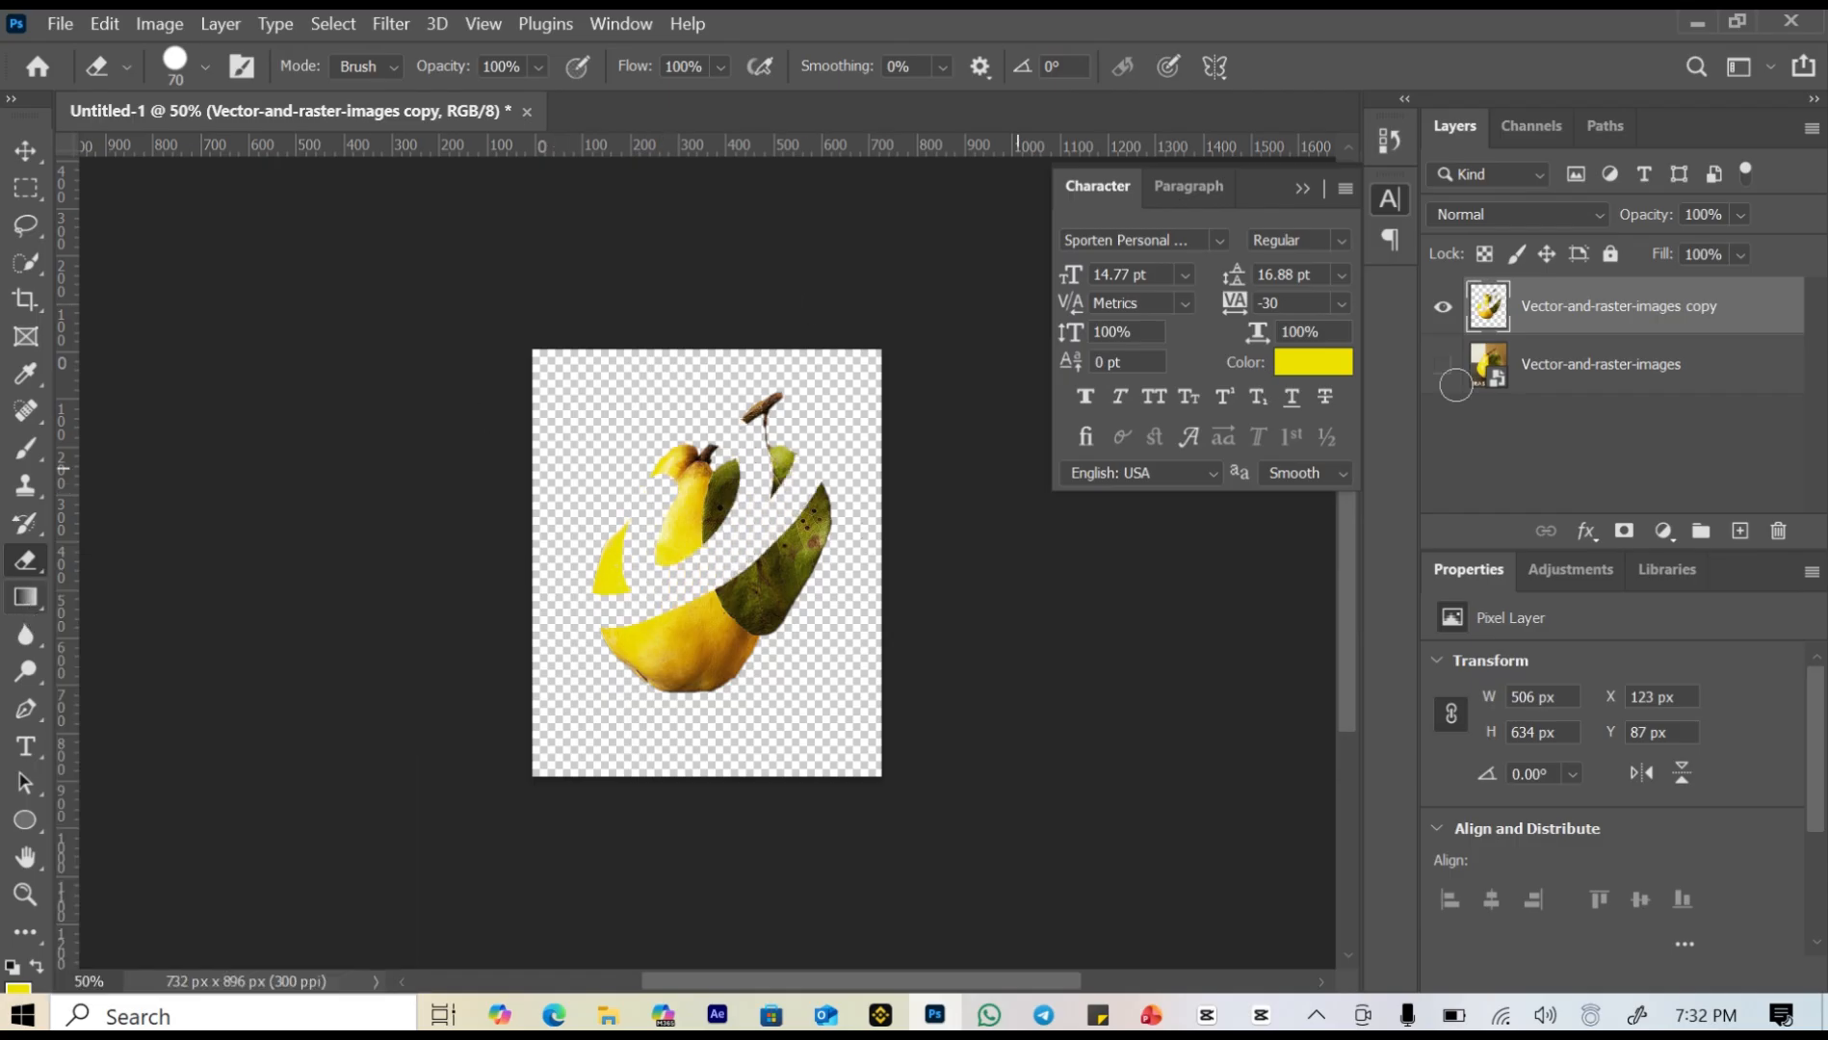
Add a new layer above the pear and fill it with the yellow foreground colour using the Paint Bucket Tool.
{"action": "left_click", "coordinate": [1739, 531]}
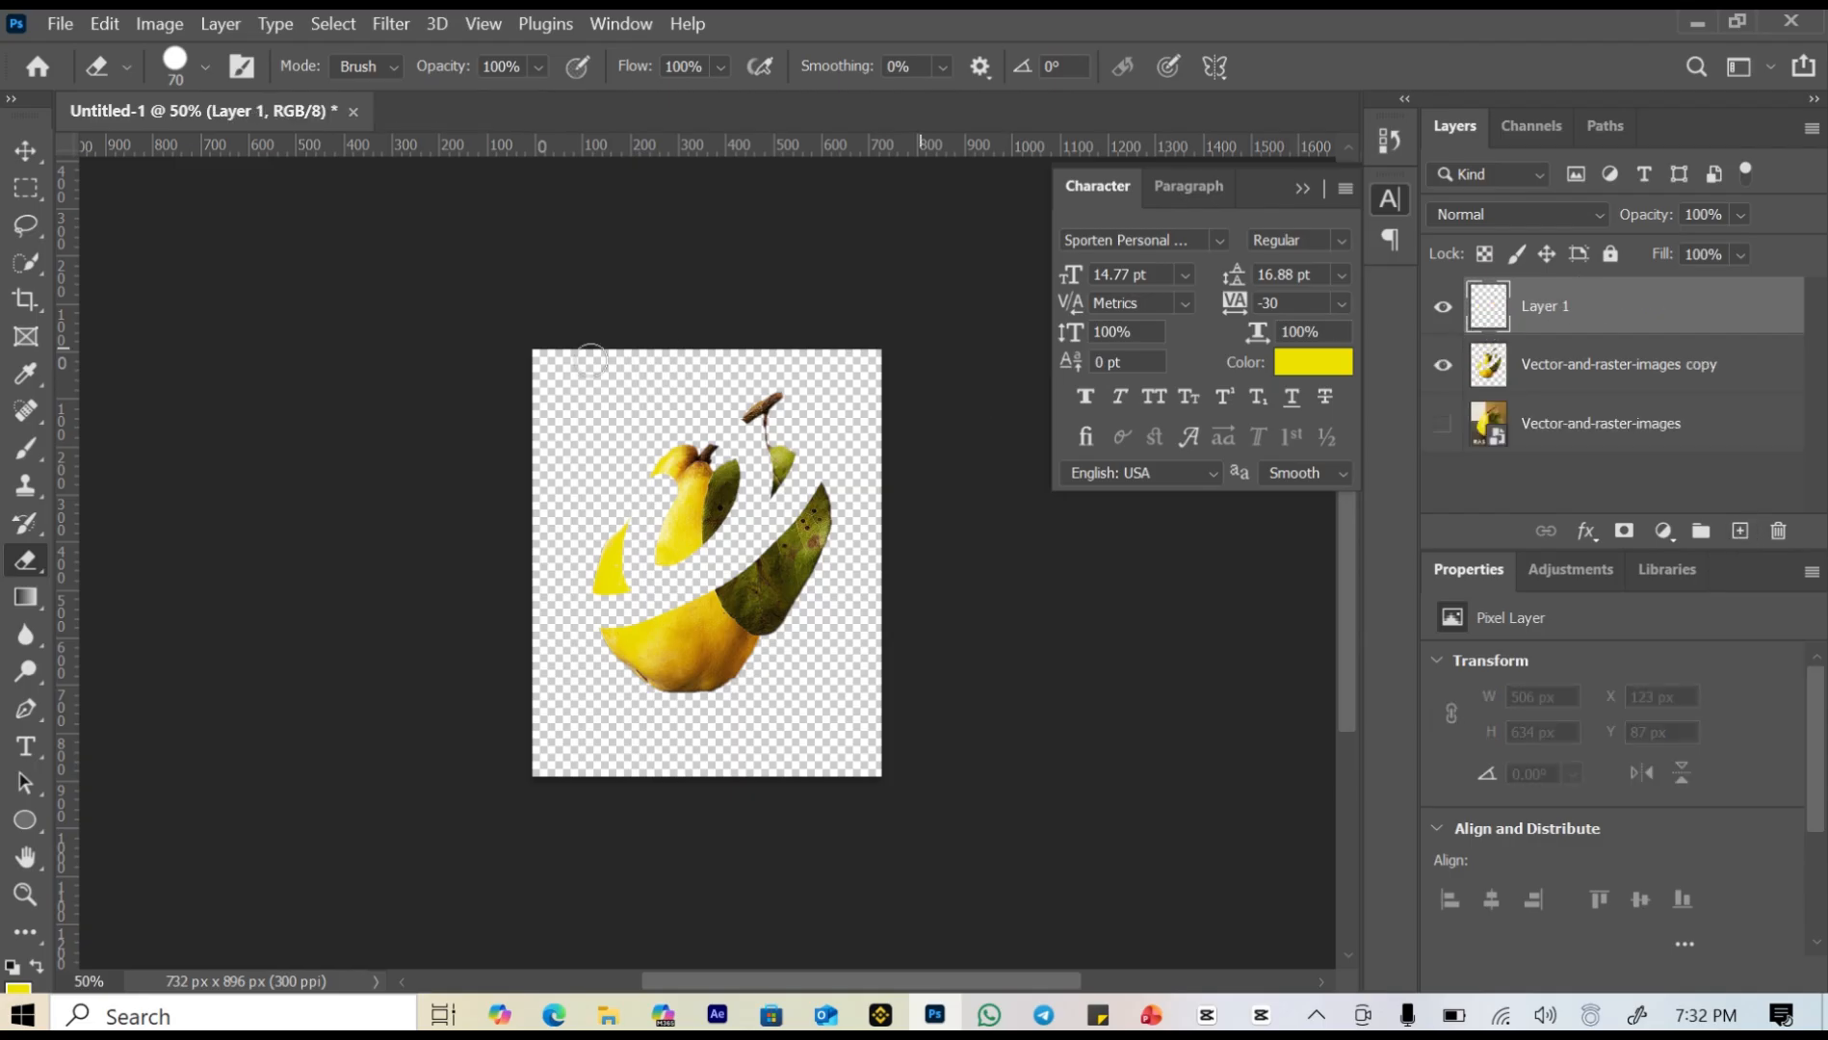
{"action": "left_click", "coordinate": [28, 599]}
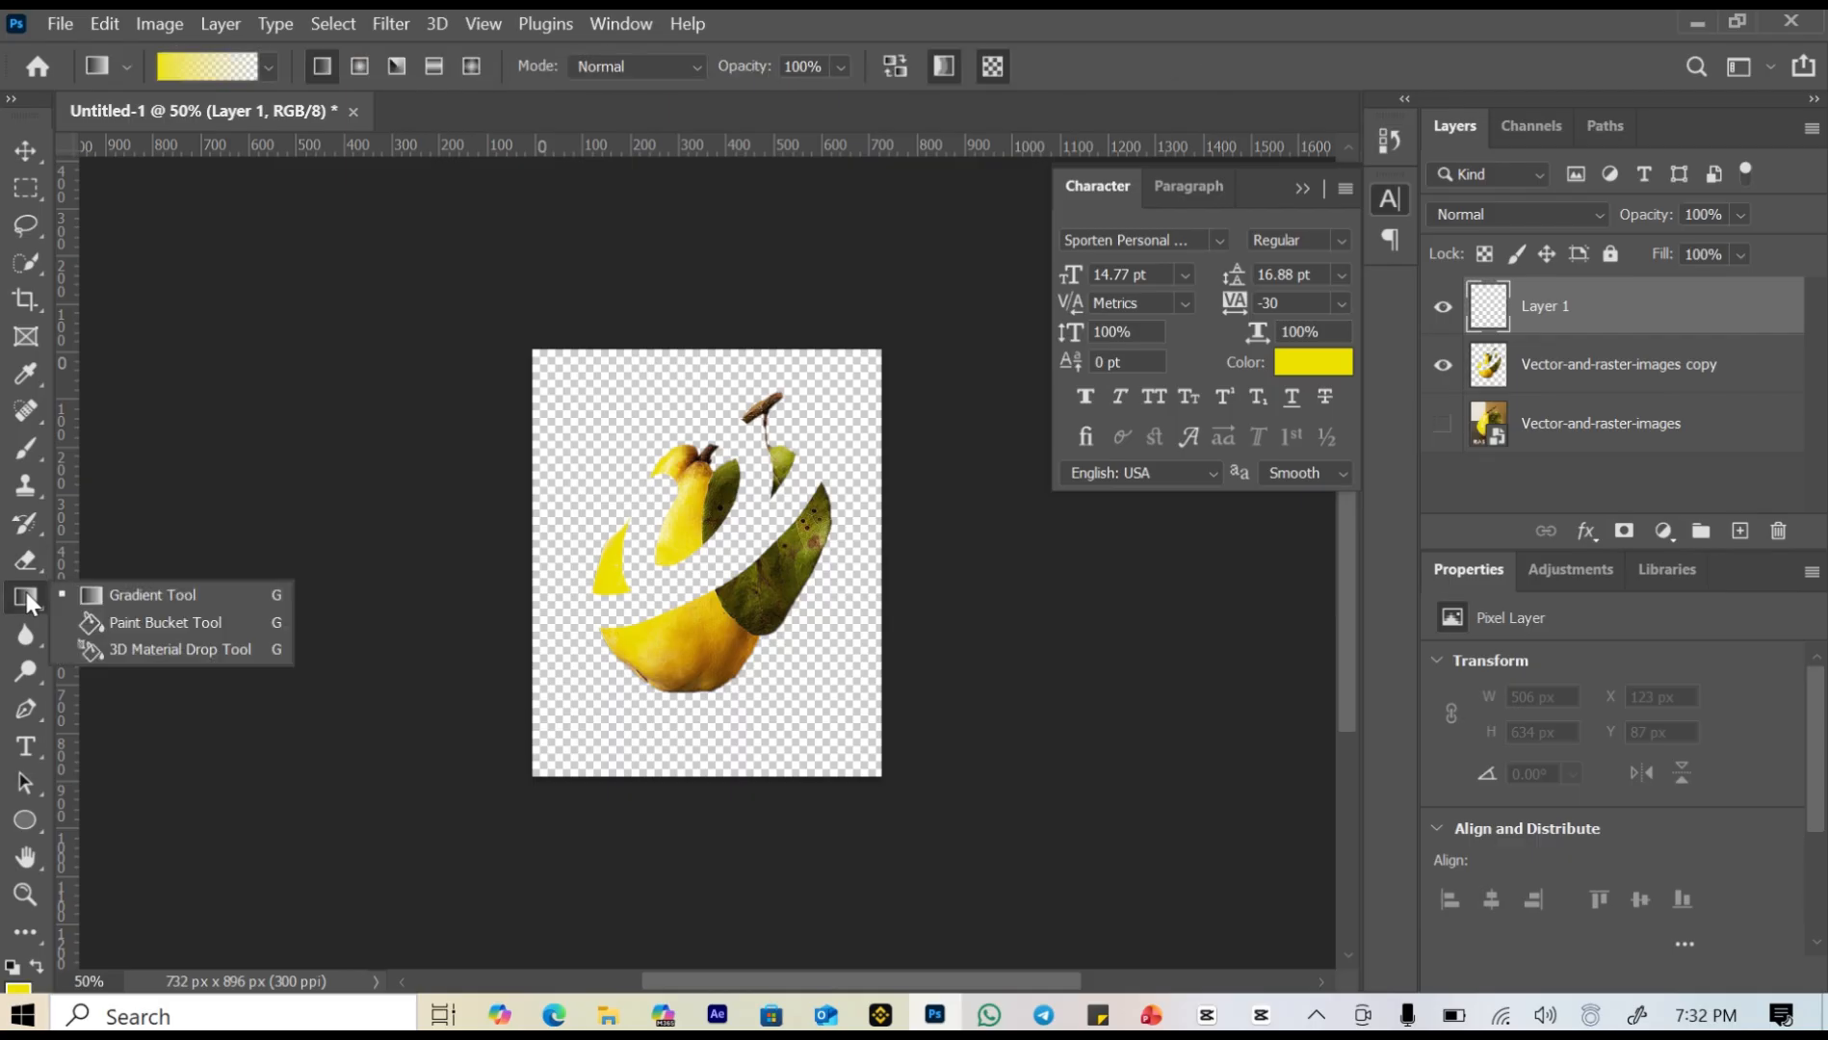
{"action": "left_click", "coordinate": [140, 627]}
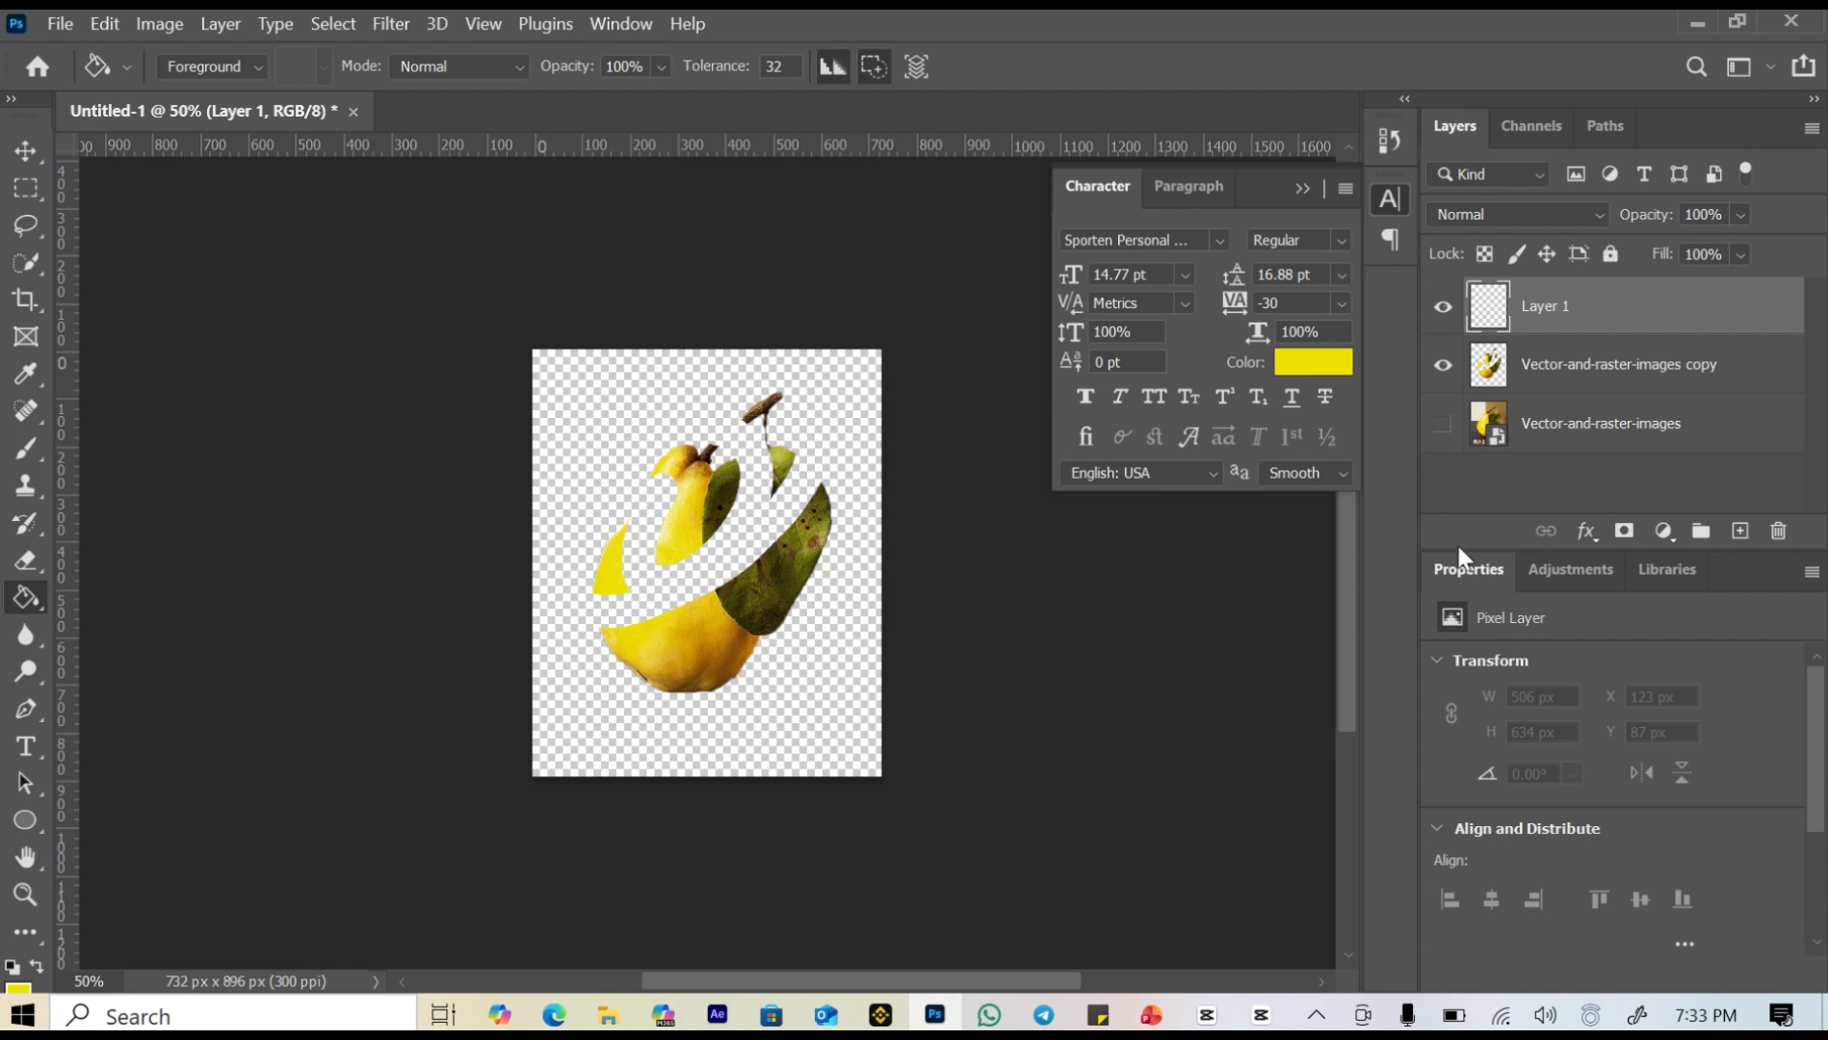
{"action": "left_click", "coordinate": [564, 430]}
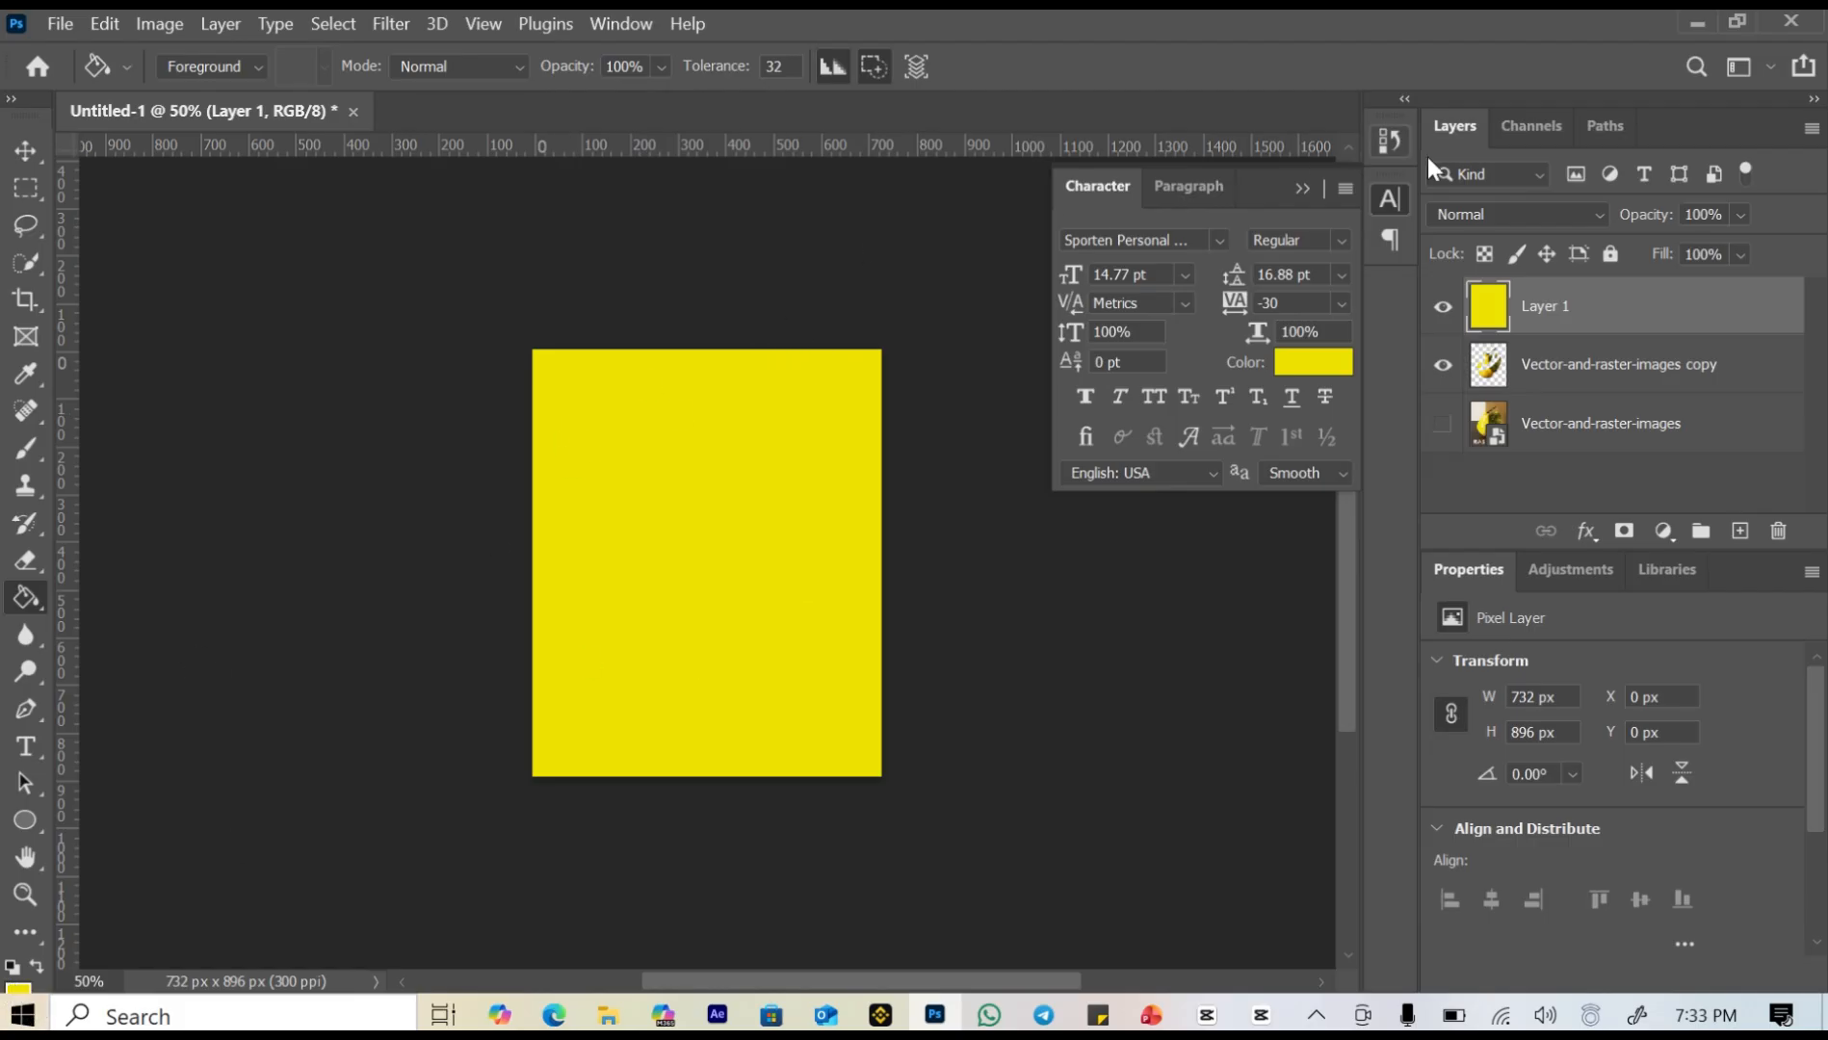
Swap the foreground colour to black and fill the new layer with it.
{"action": "left_click", "coordinate": [39, 967]}
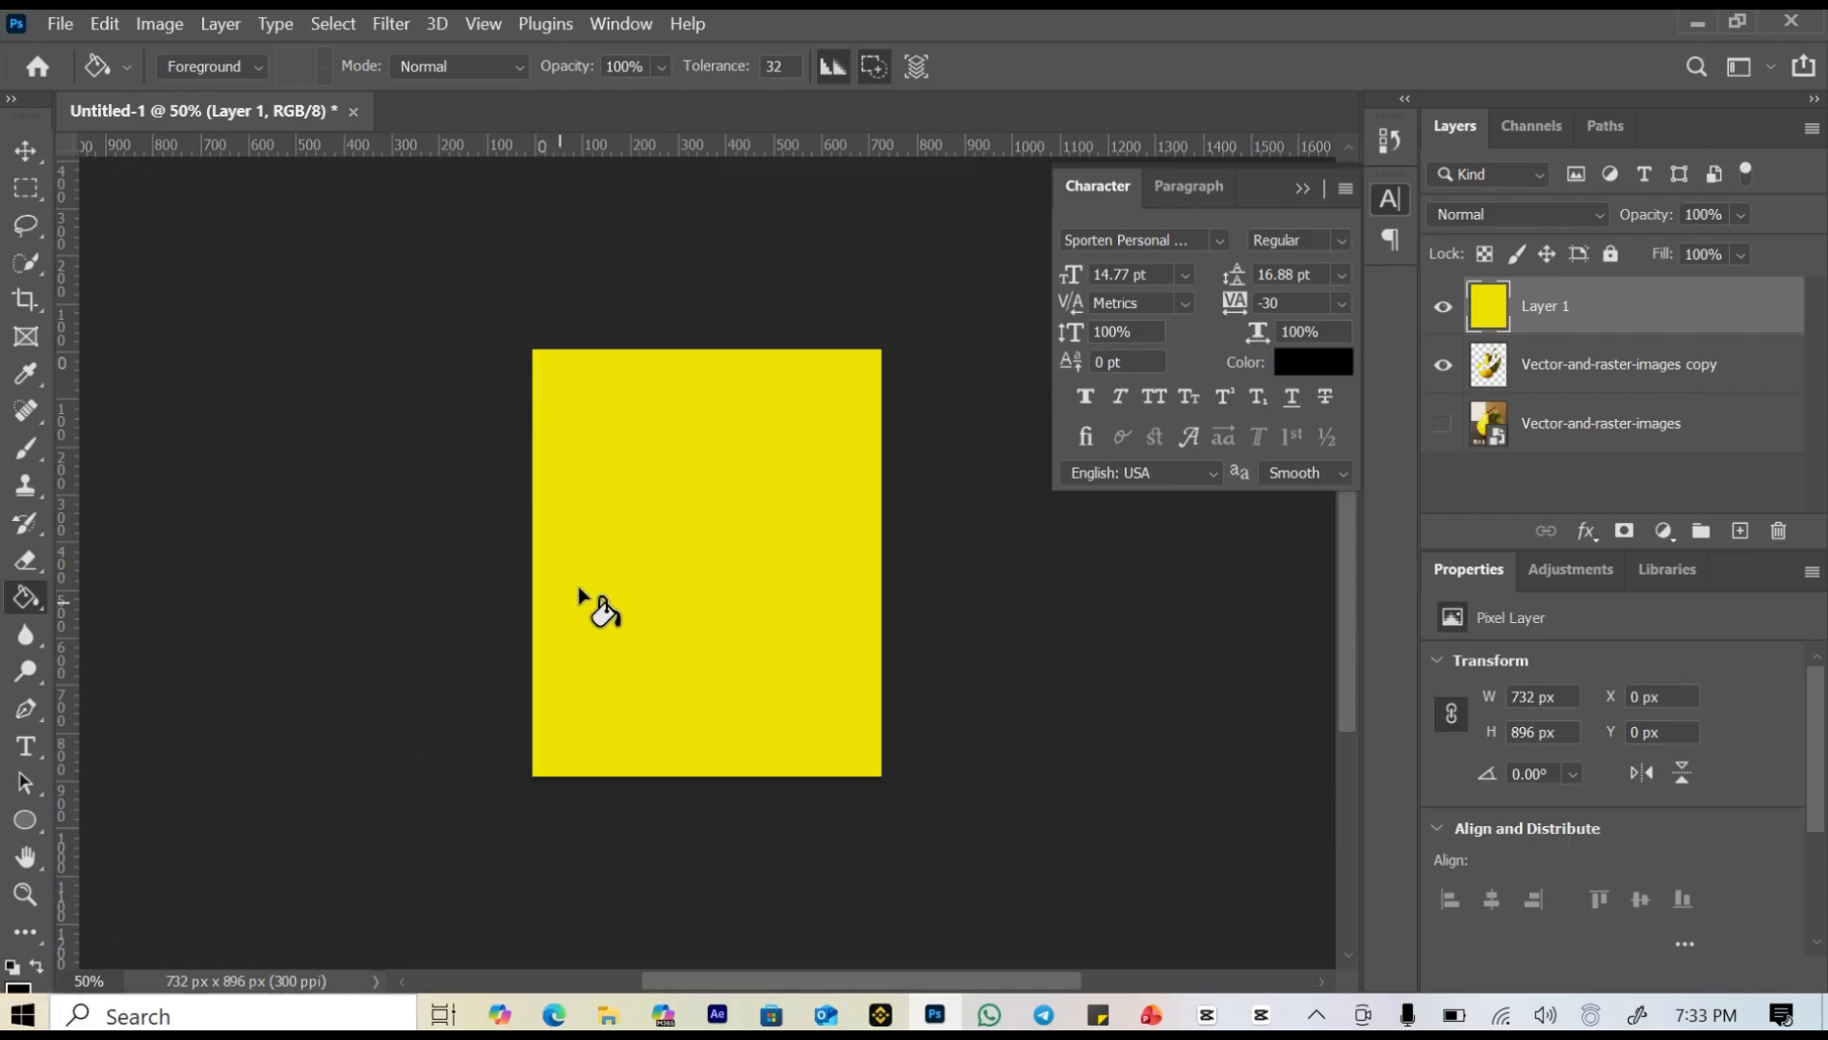
{"action": "left_click", "coordinate": [644, 523]}
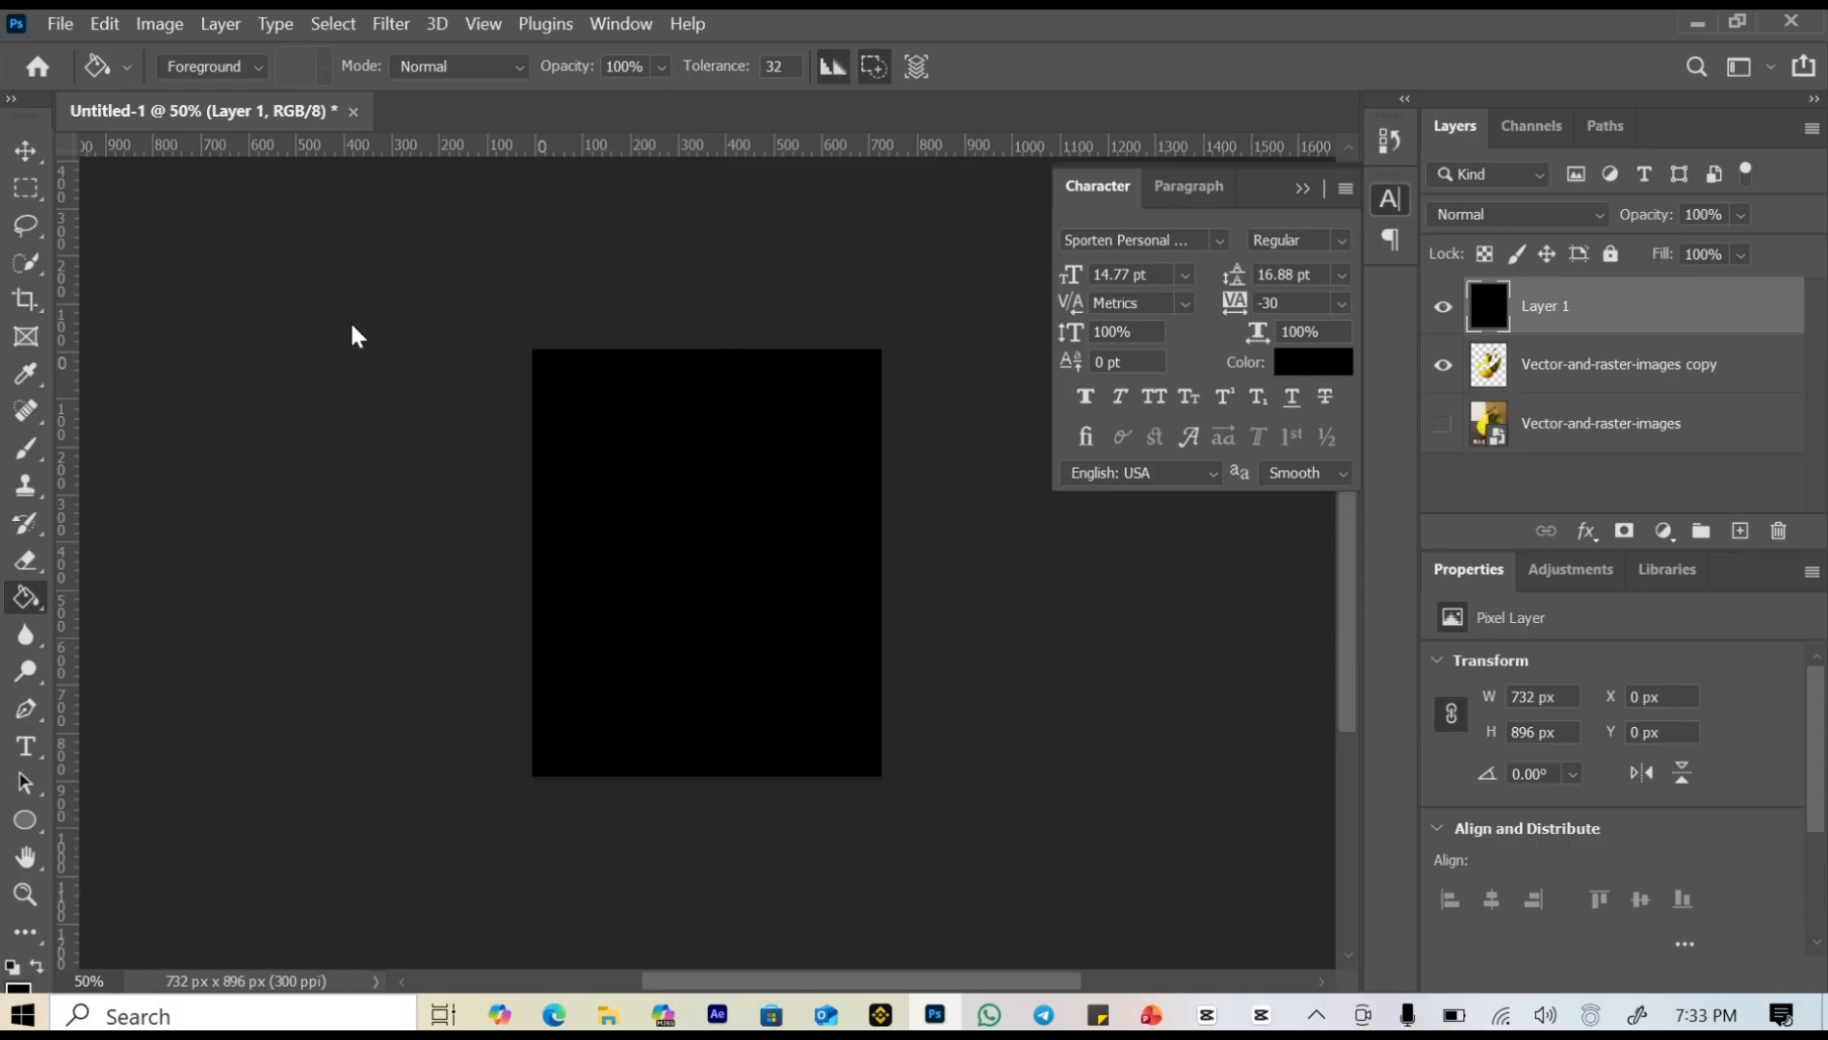
Move the black filled layer beneath the pear copy and refill it with the yellow colour using the Paint Bucket Tool.
{"action": "left_click", "coordinate": [27, 152]}
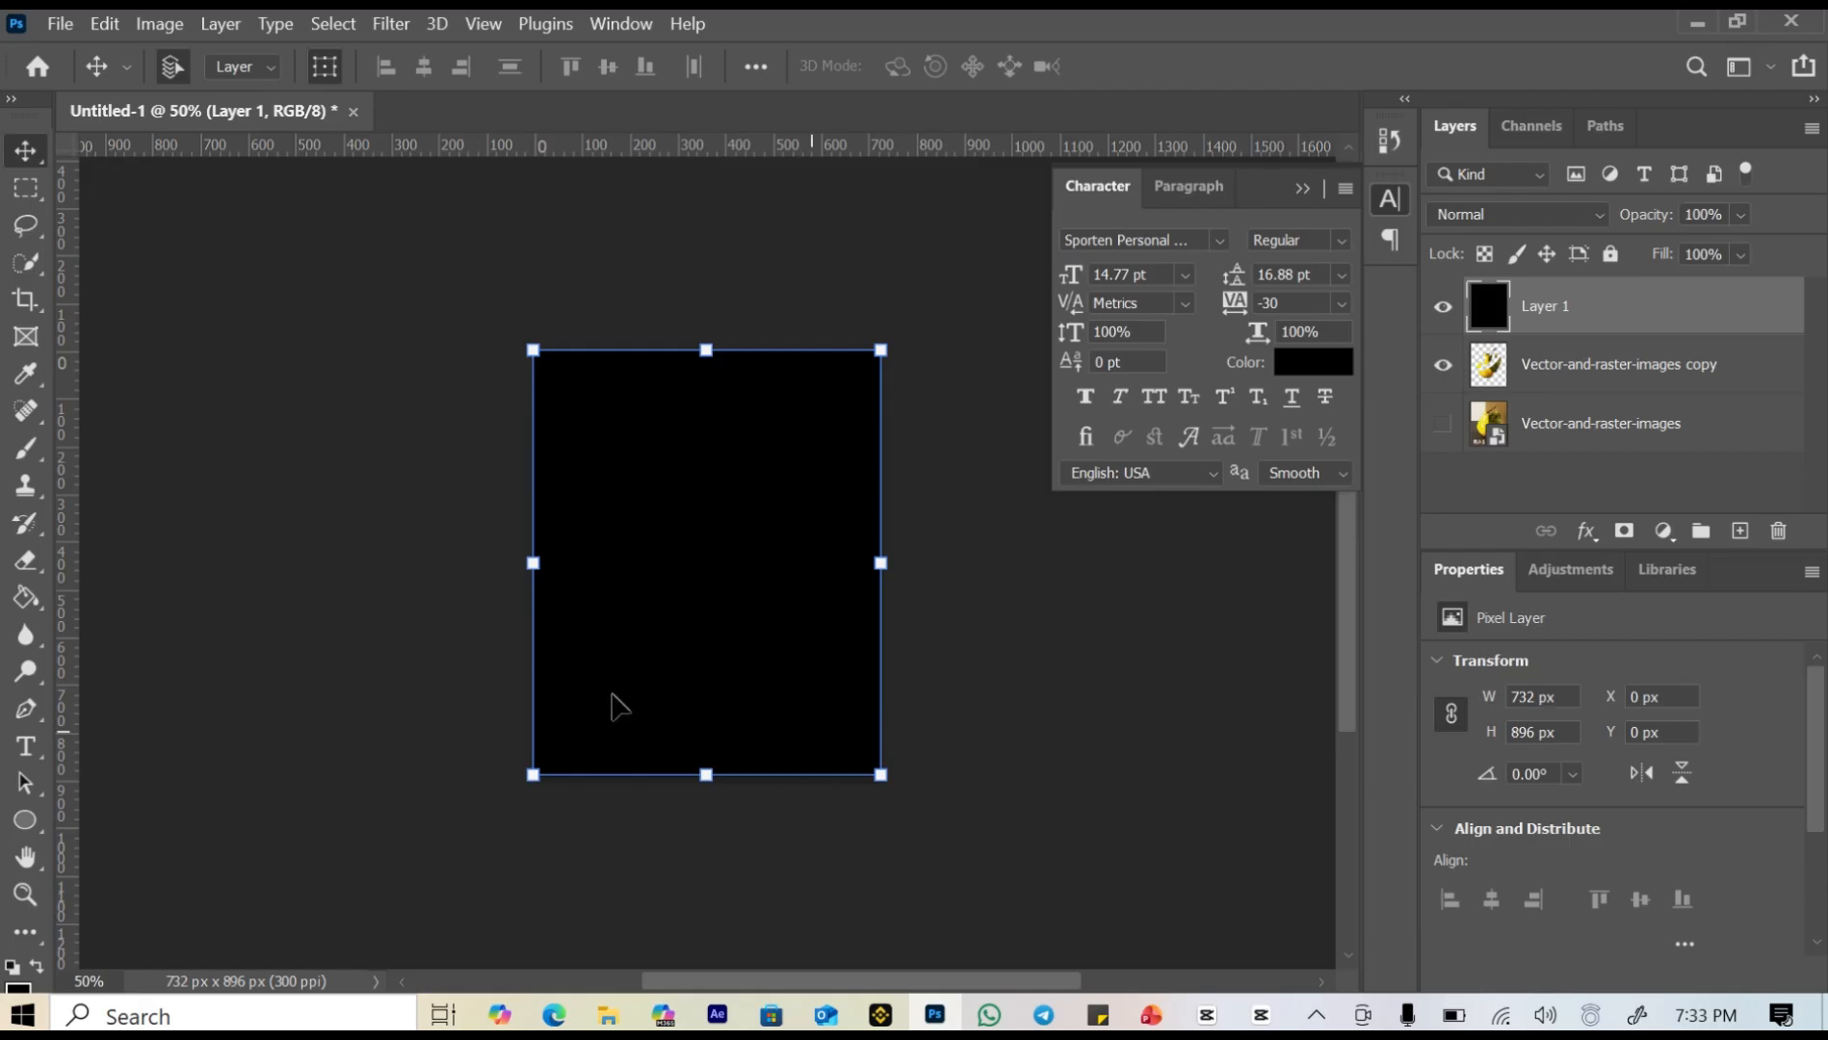
{"action": "left_click_drag", "start_coordinate": [1535, 310], "coordinate": [1555, 404]}
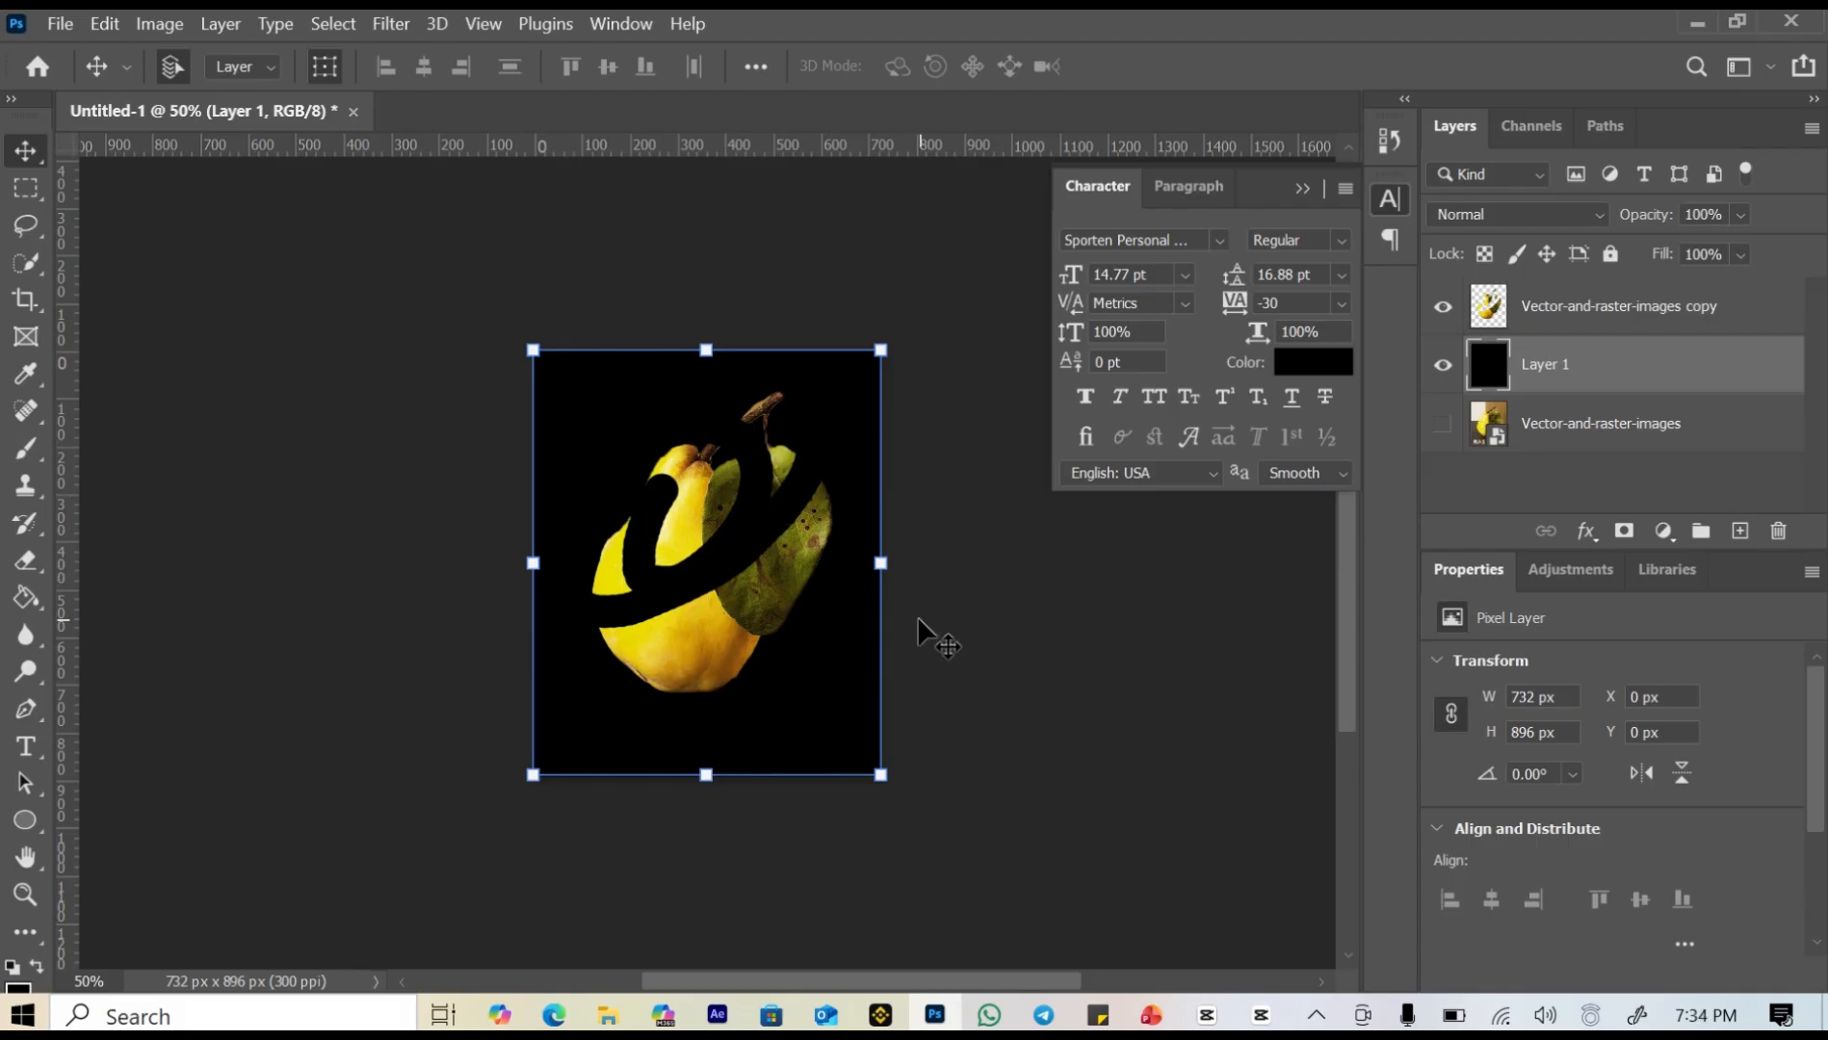
{"action": "left_click", "coordinate": [36, 967]}
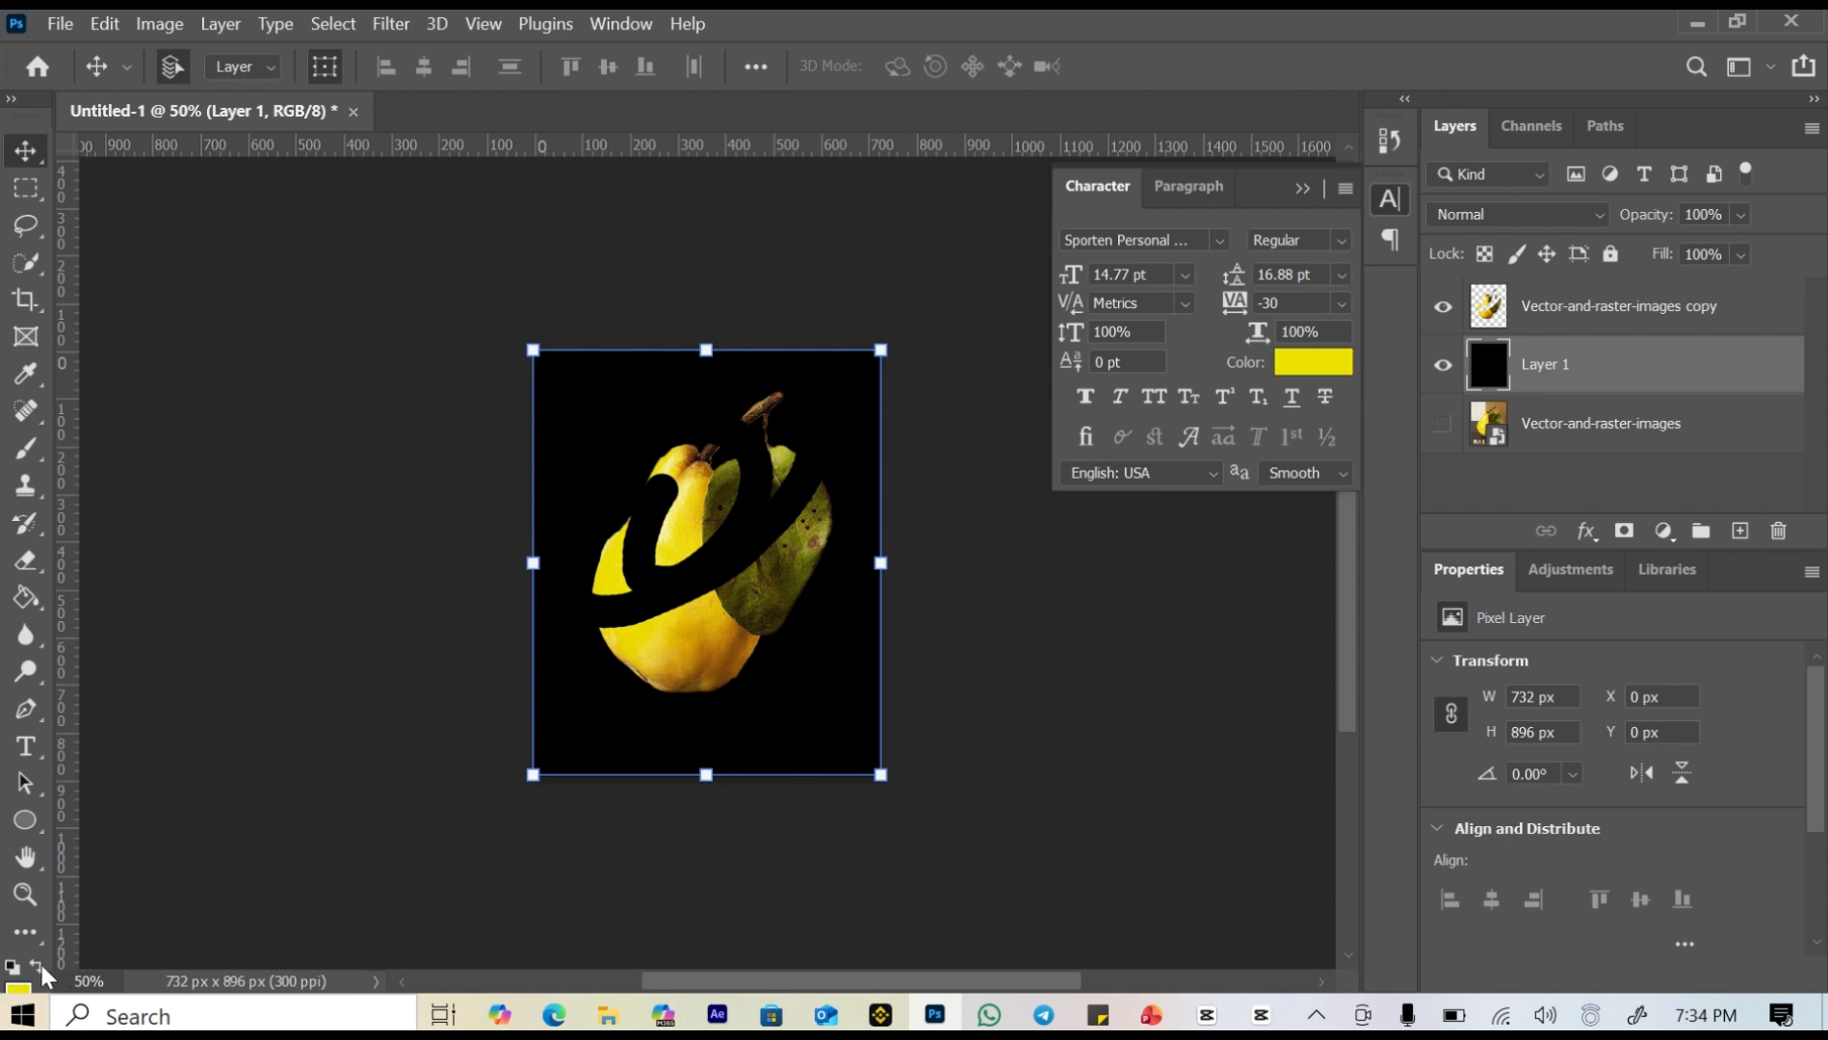
{"action": "left_click", "coordinate": [19, 601]}
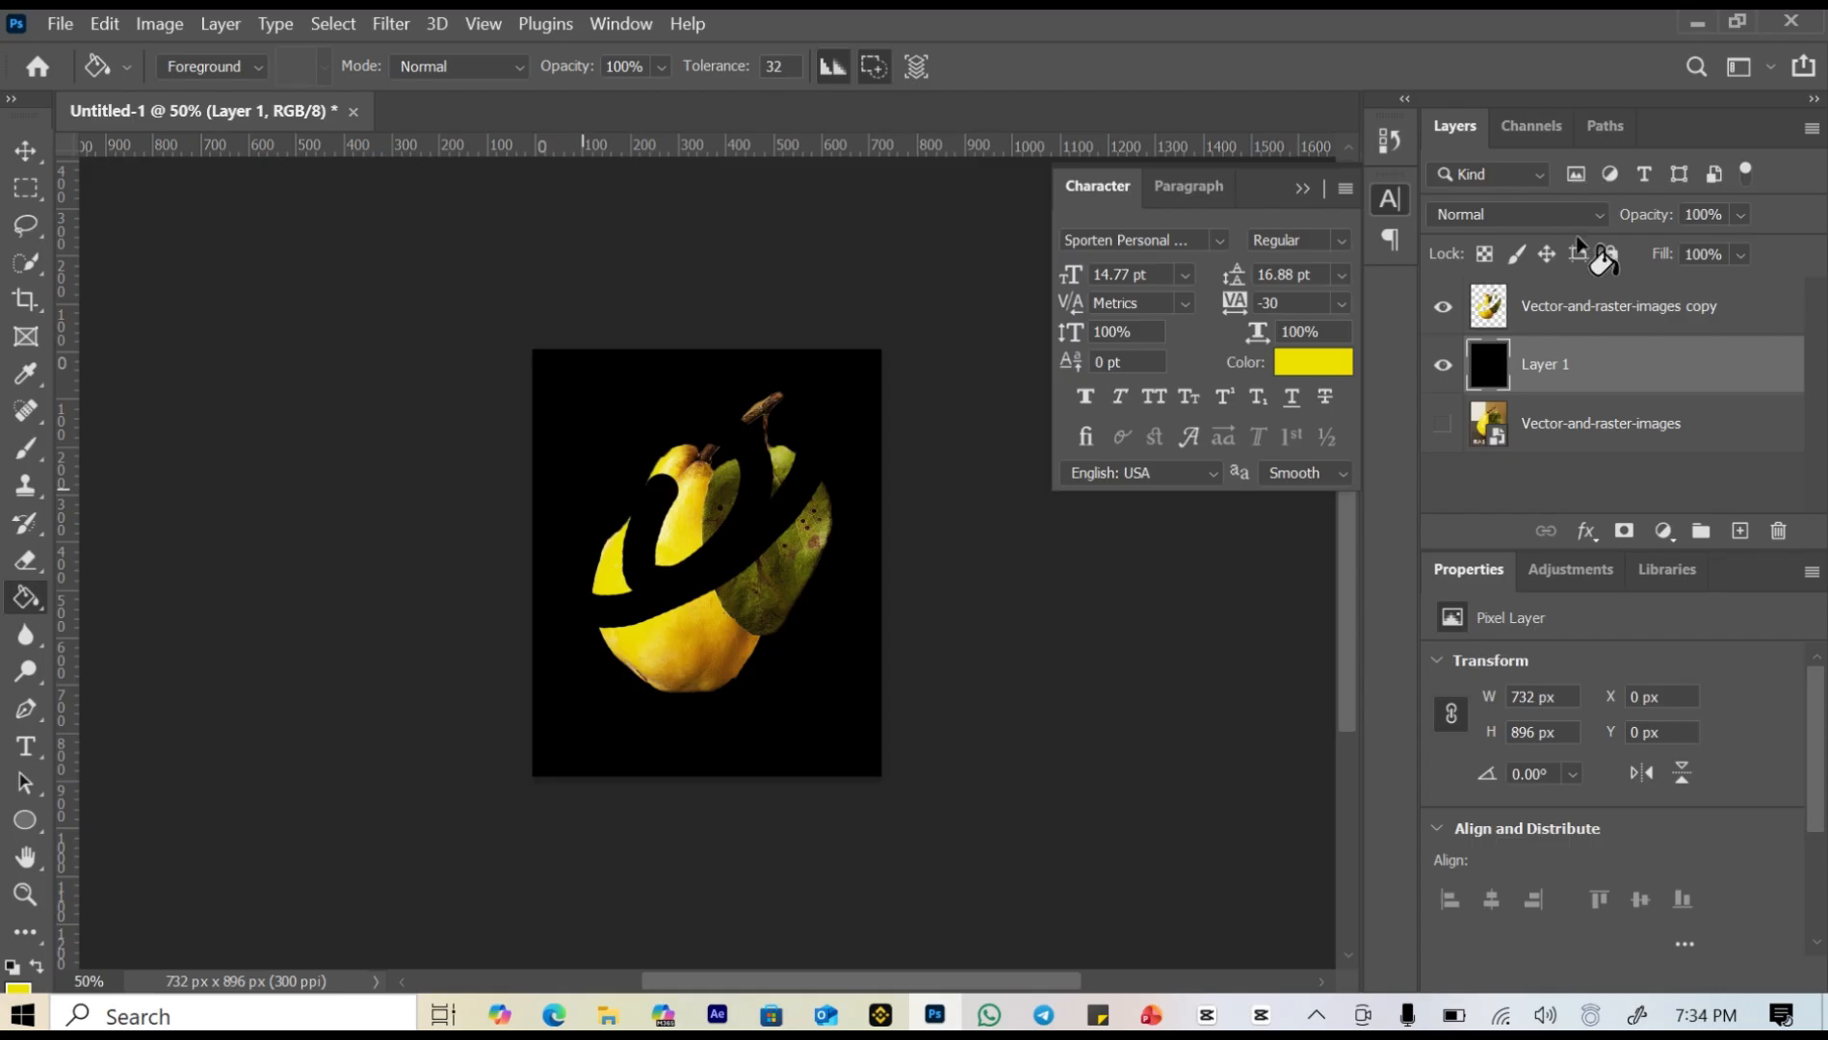
{"action": "left_click", "coordinate": [666, 508]}
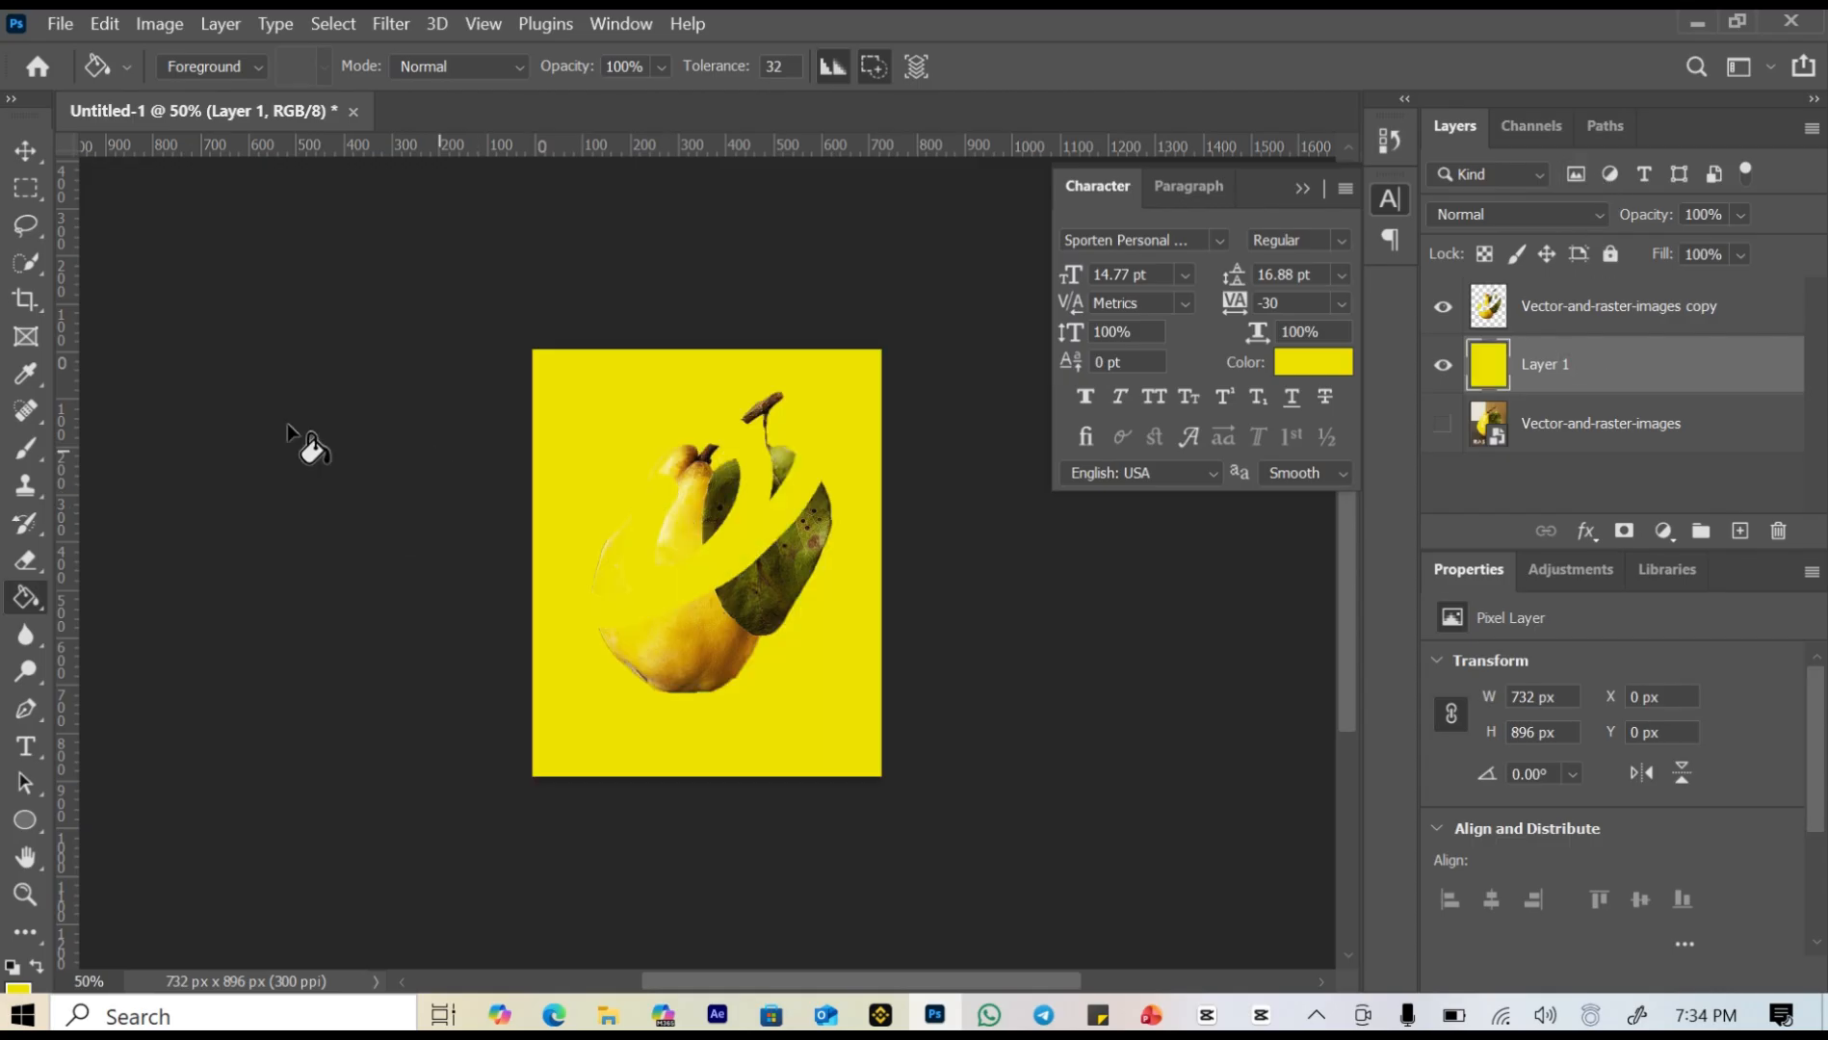
Reset the colours to default, swap them so white is the foreground, and fill the background layer with white.
{"action": "left_click", "coordinate": [12, 966]}
{"action": "left_click", "coordinate": [38, 962]}
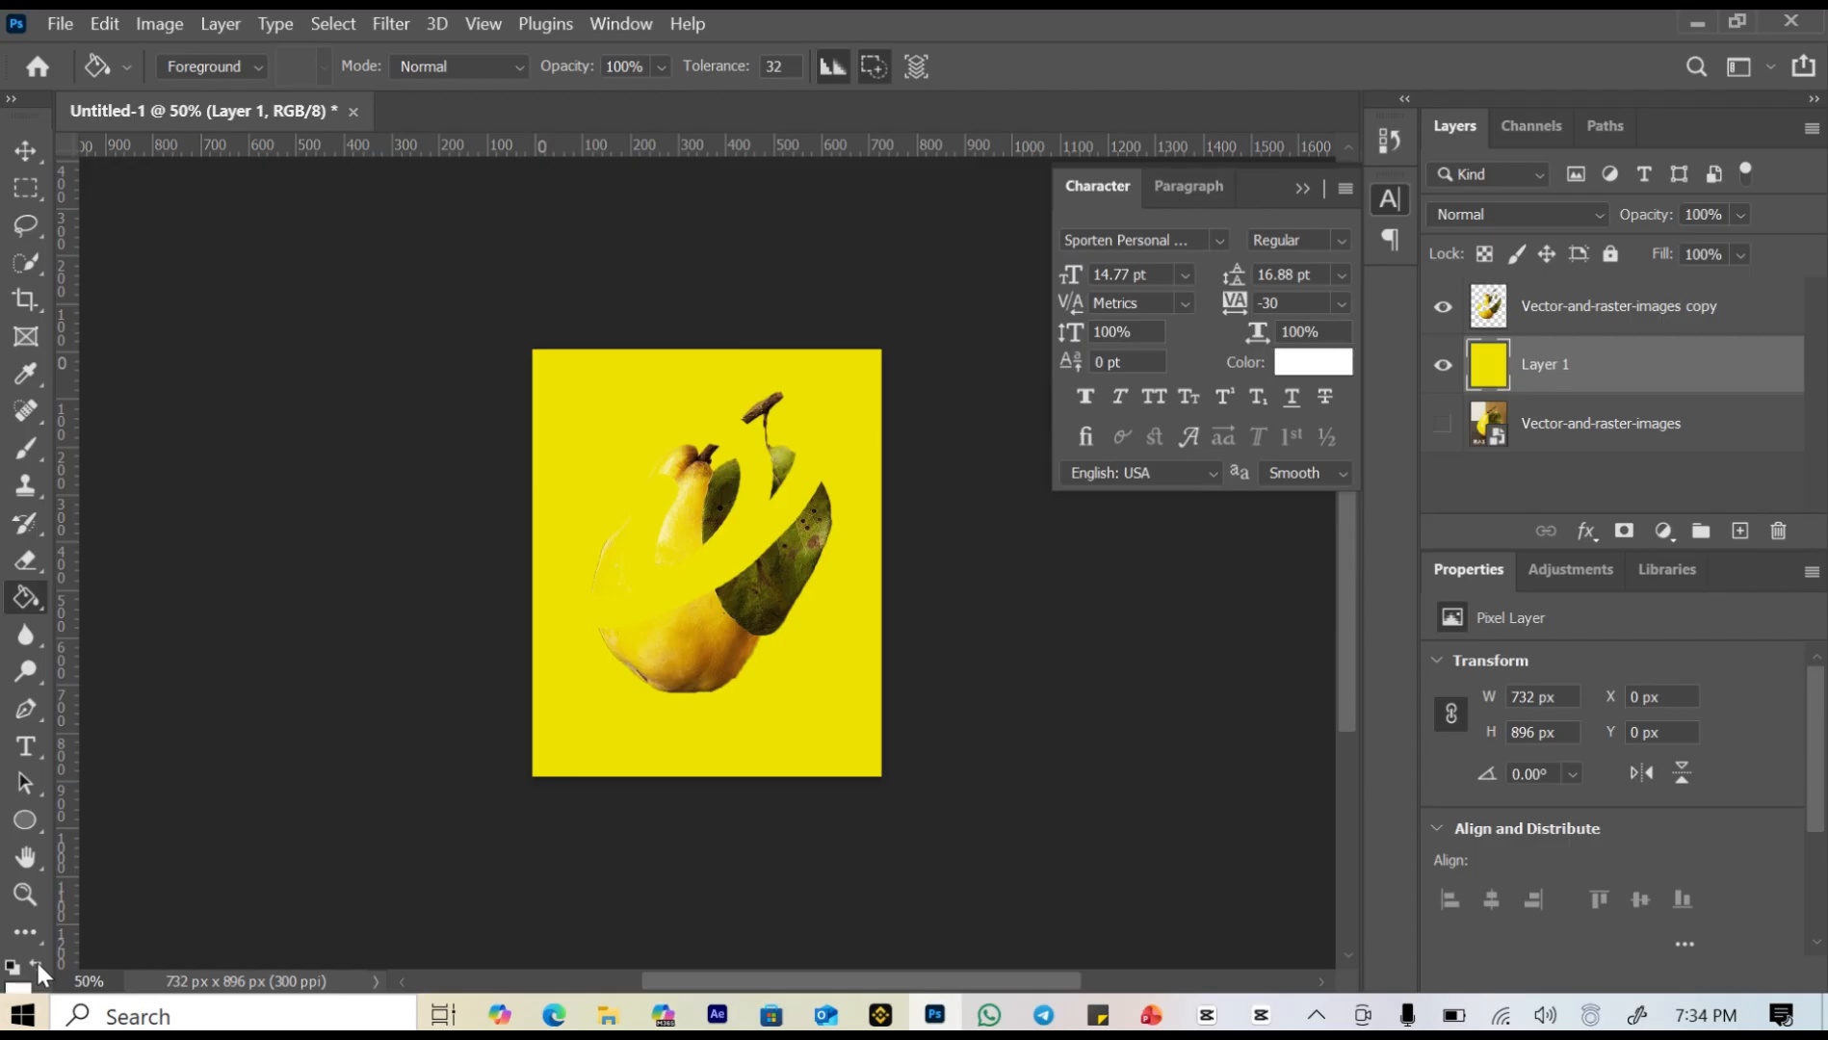
{"action": "left_click", "coordinate": [552, 718]}
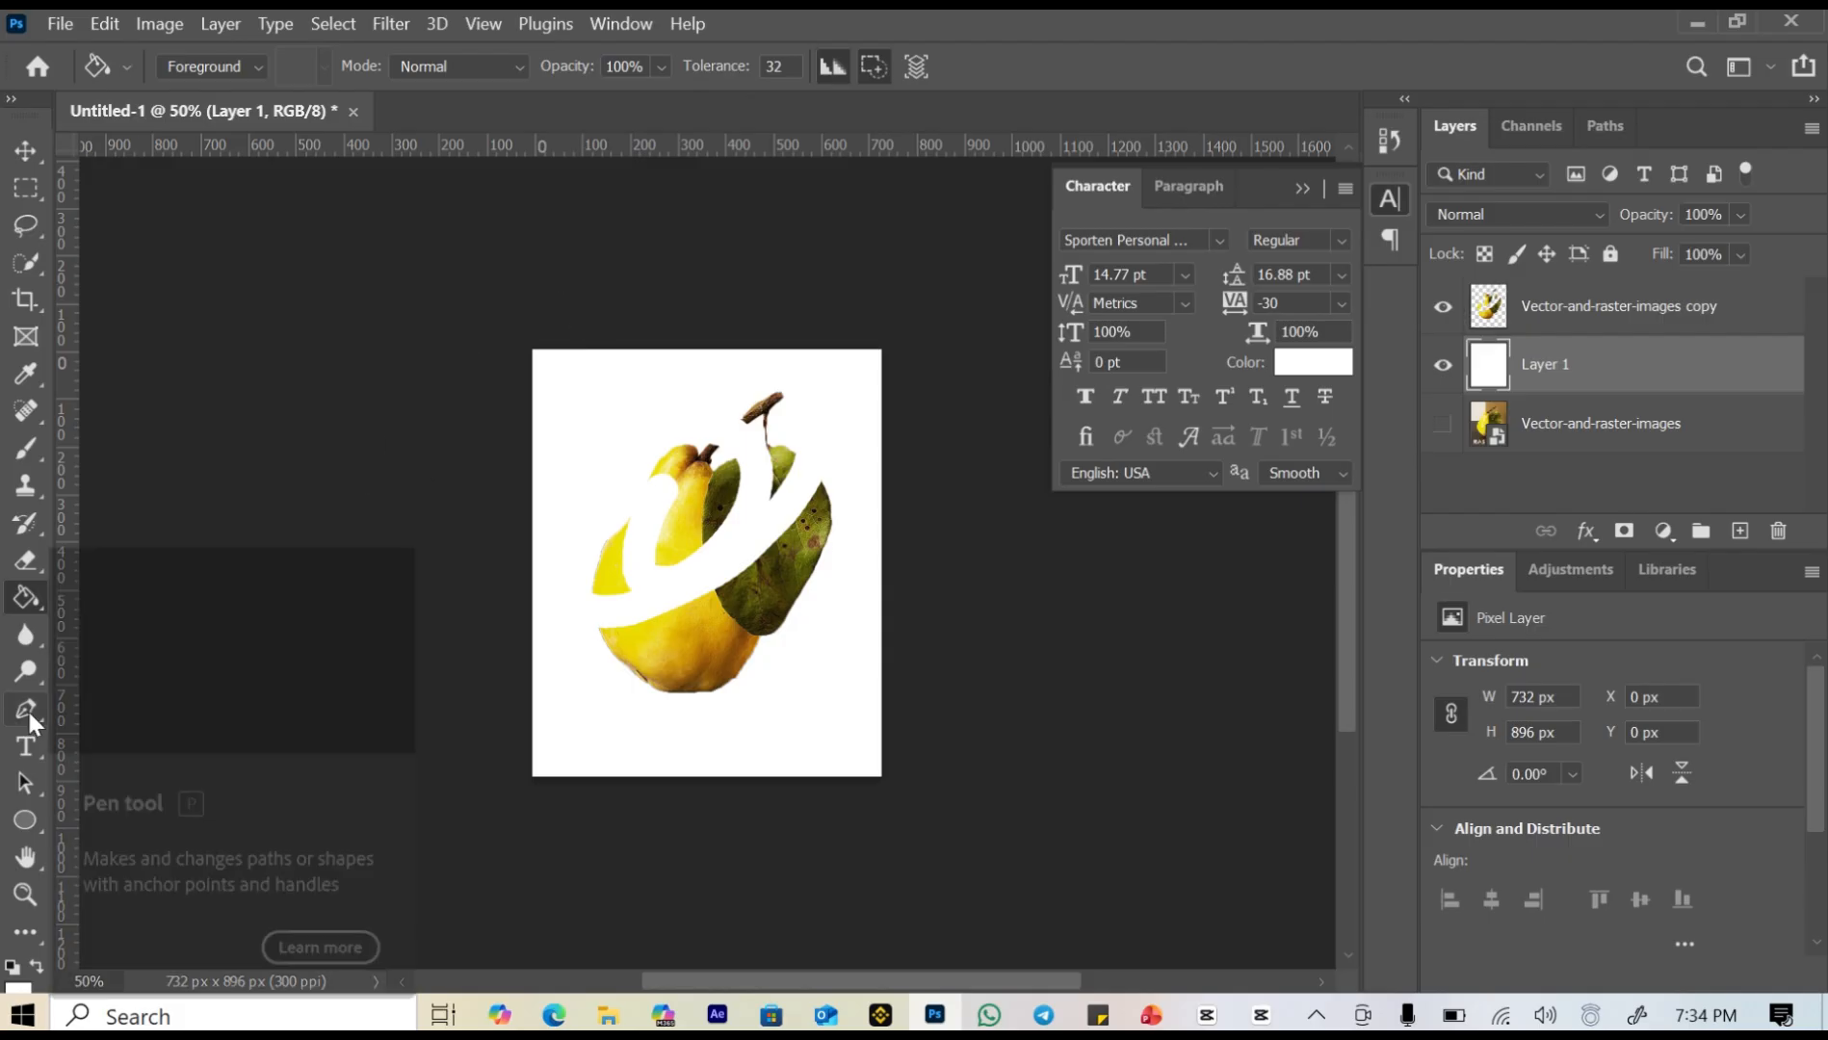
Draw a closed, straight-edged black shape with the Pen Tool across the canvas behind the pear, about 700 px wide and 668 px high.
{"action": "left_click", "coordinate": [34, 968]}
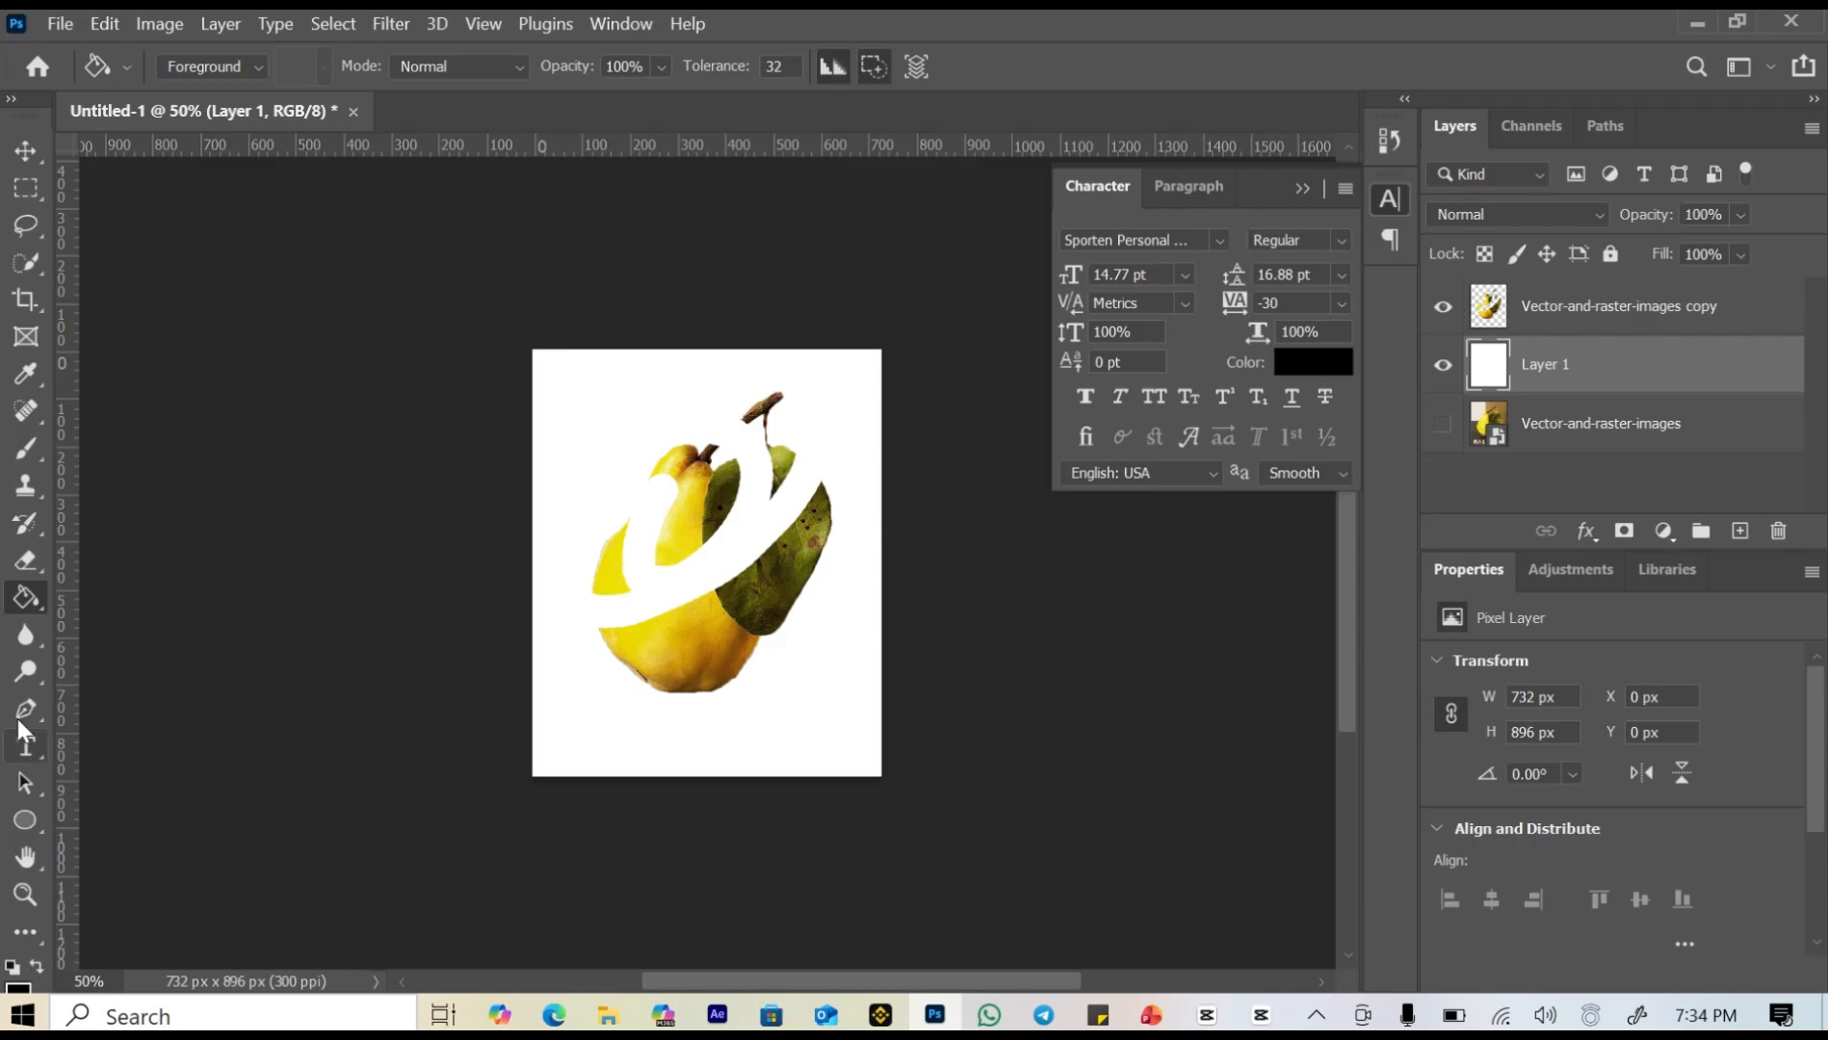
{"action": "key", "text": "p"}
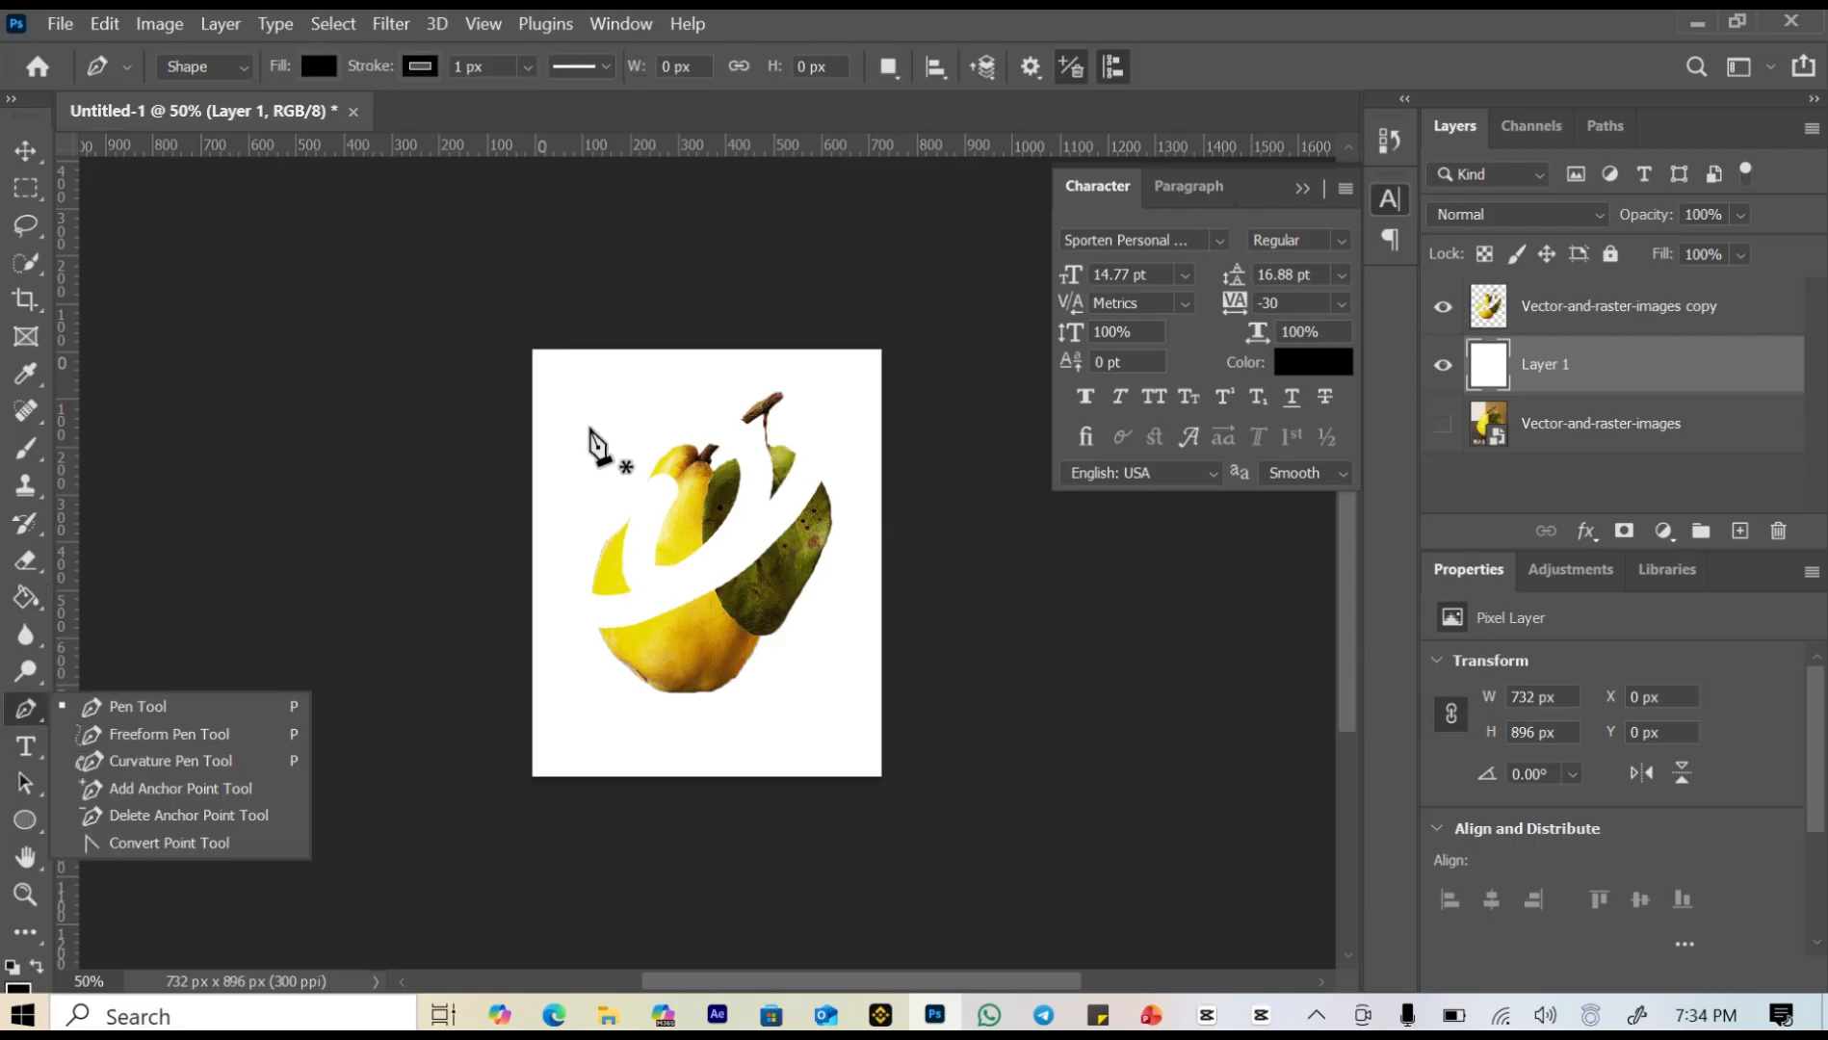
{"action": "left_click", "coordinate": [588, 425]}
{"action": "left_click", "coordinate": [716, 394]}
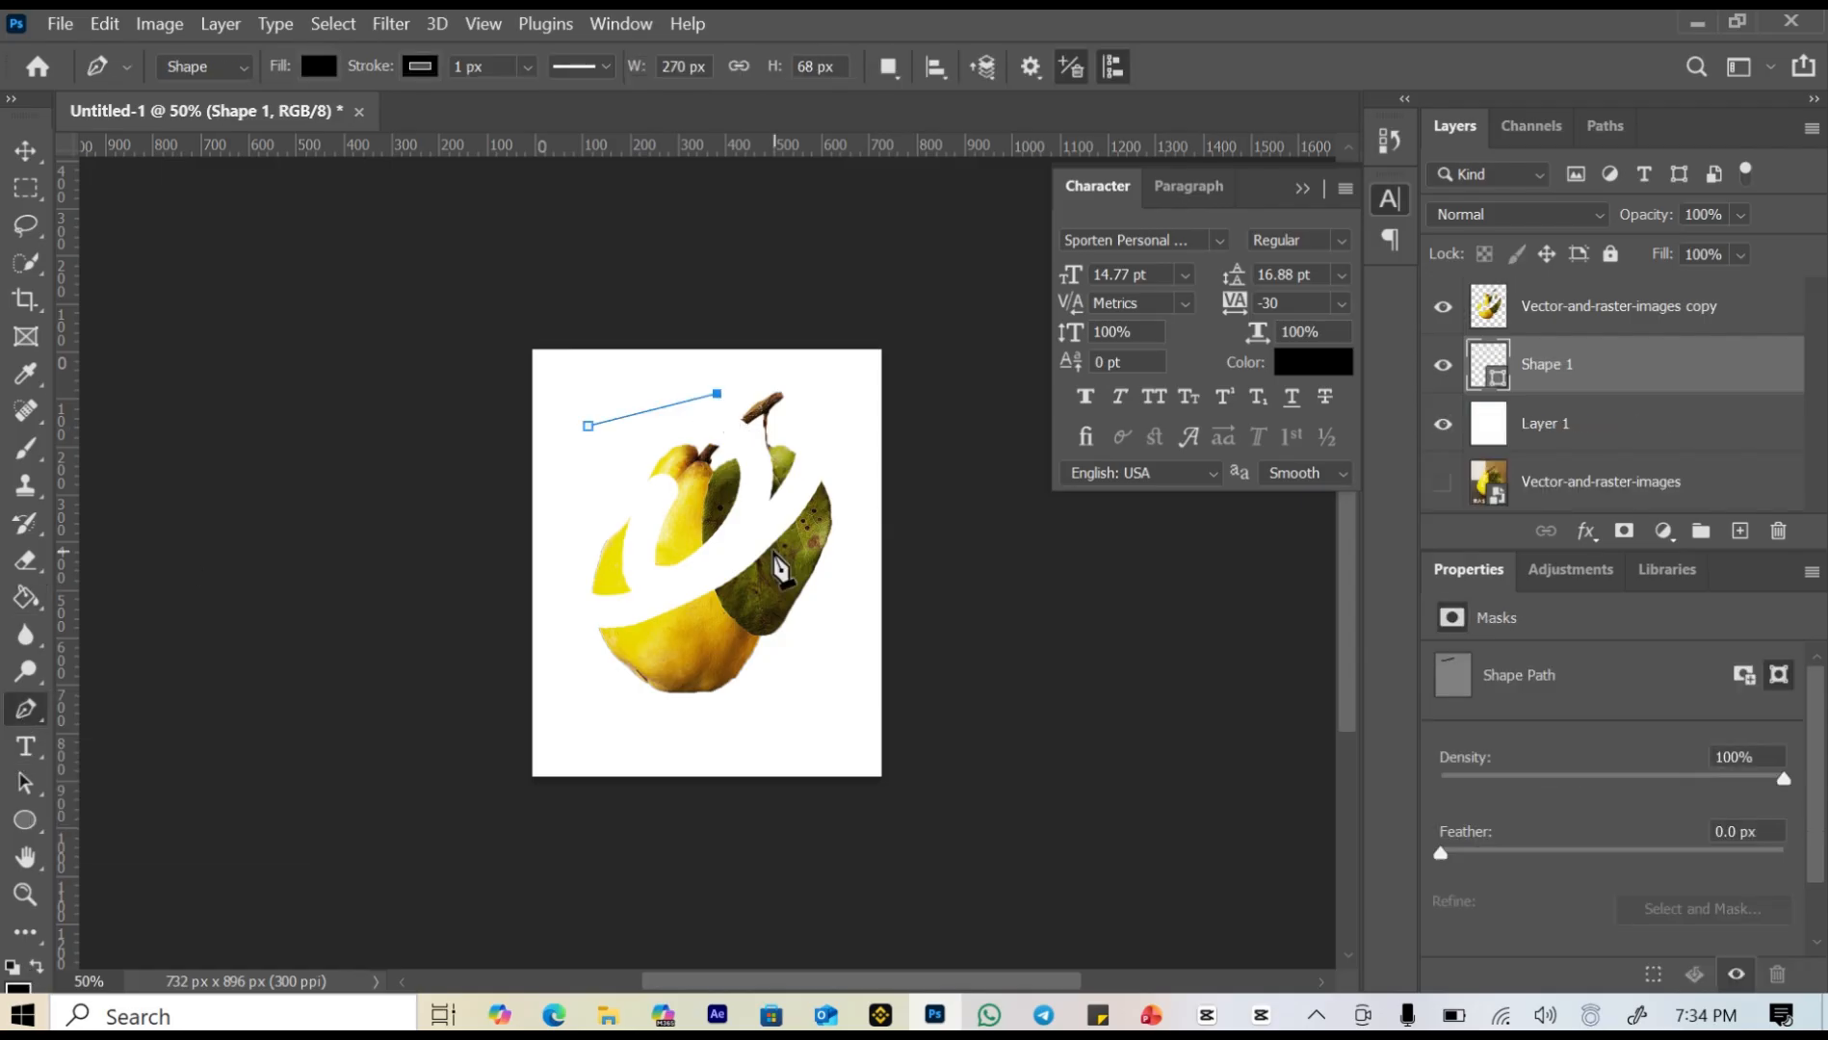
{"action": "left_click", "coordinate": [771, 549]}
{"action": "left_click", "coordinate": [555, 505]}
{"action": "left_click", "coordinate": [588, 425]}
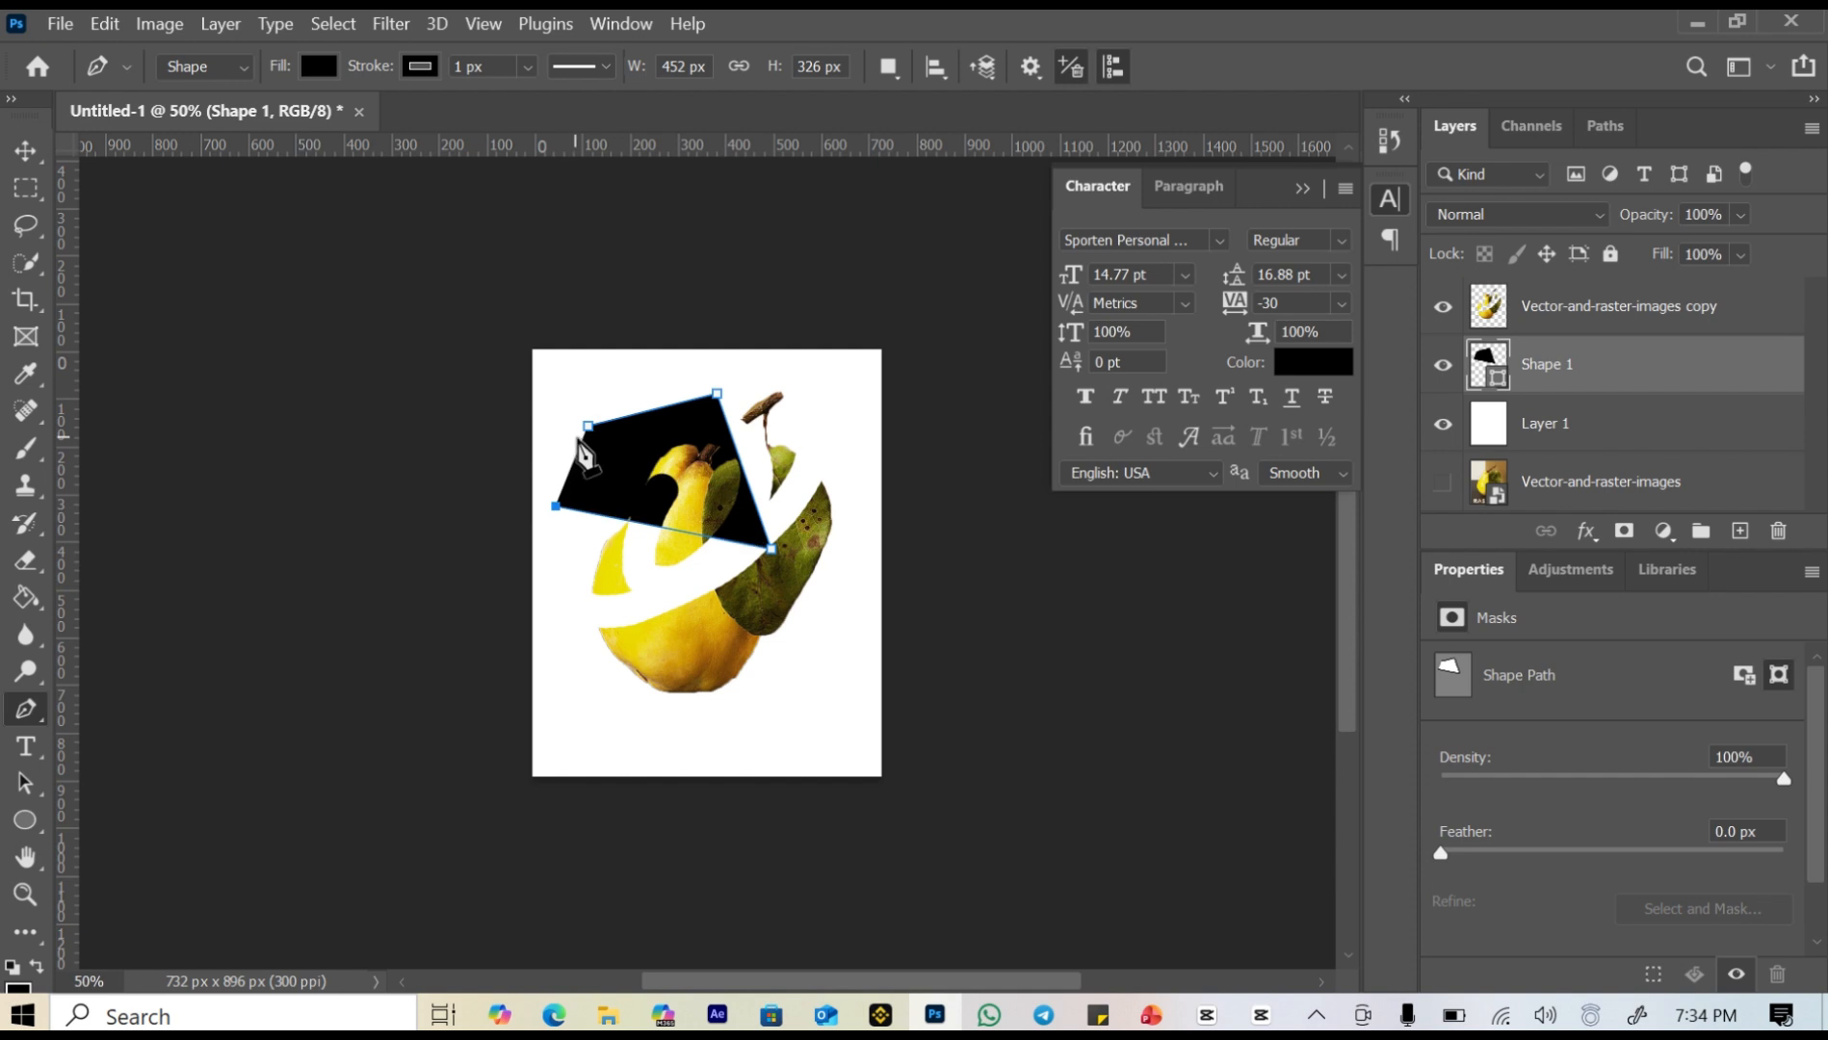
{"action": "left_click", "coordinate": [719, 602]}
{"action": "left_click", "coordinate": [713, 711]}
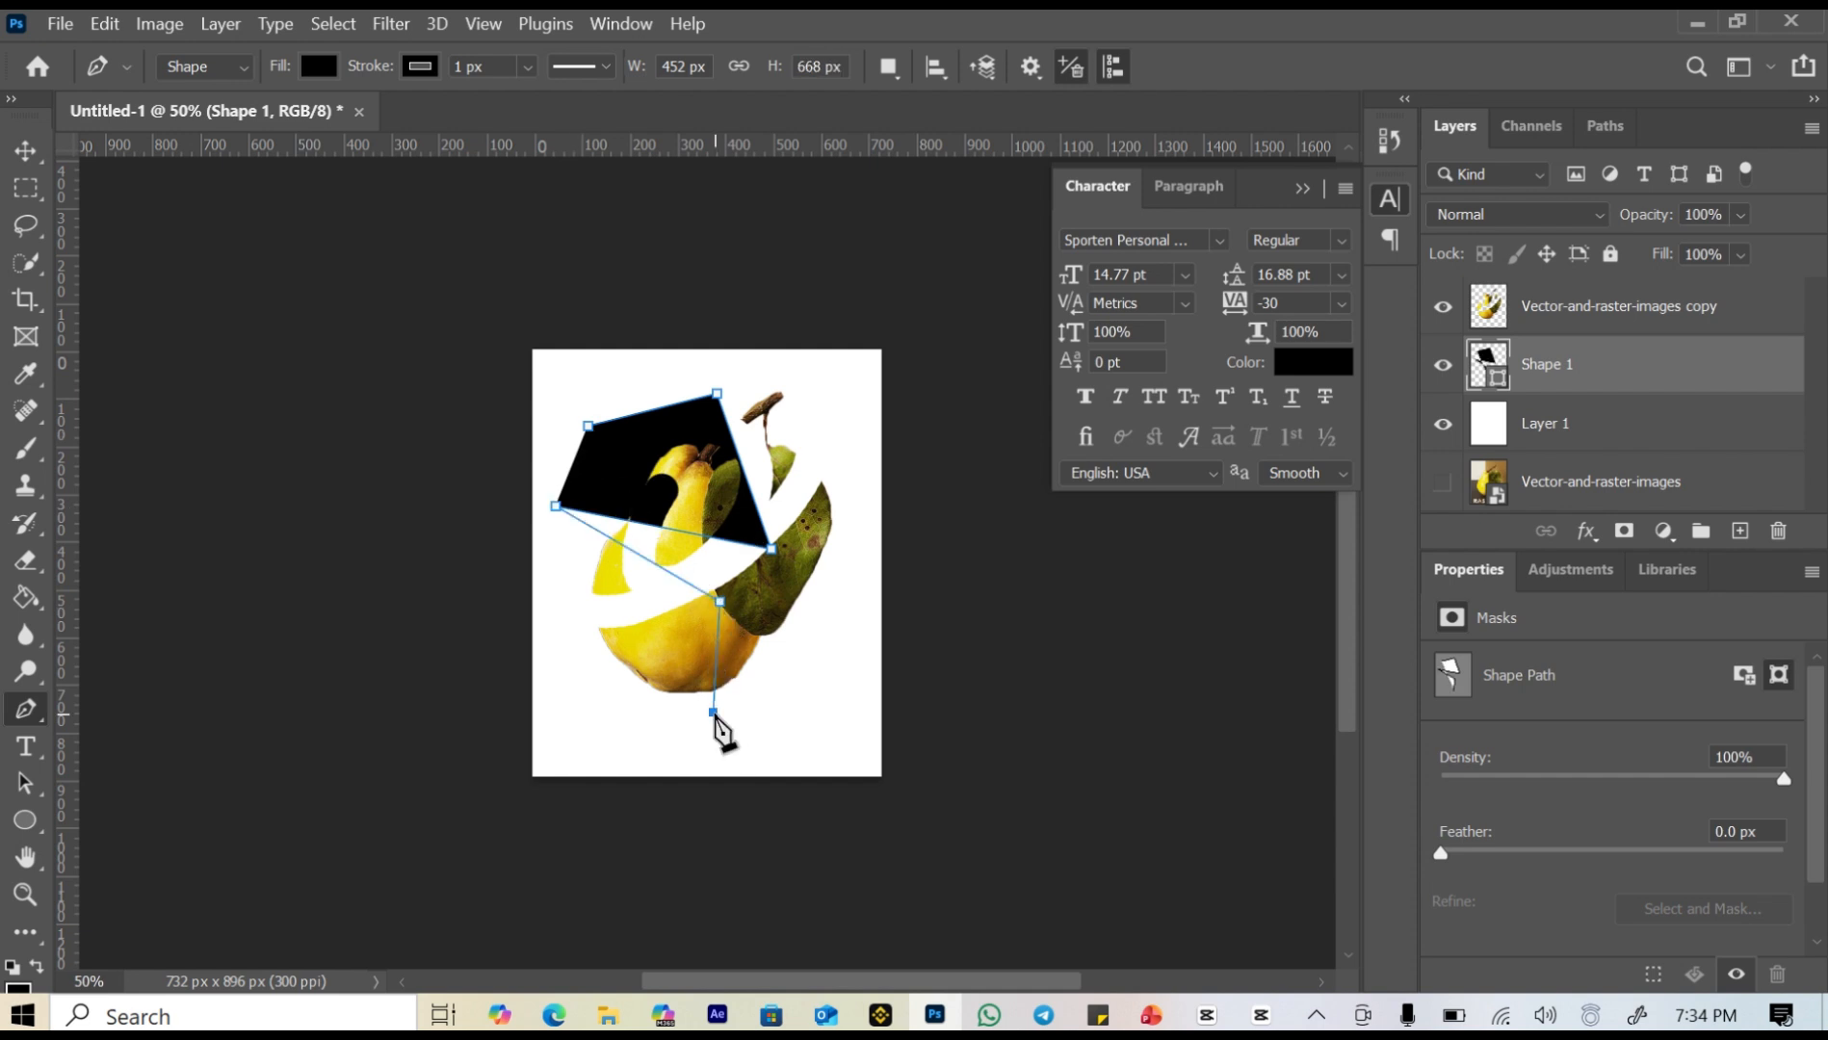
{"action": "left_click", "coordinate": [889, 594]}
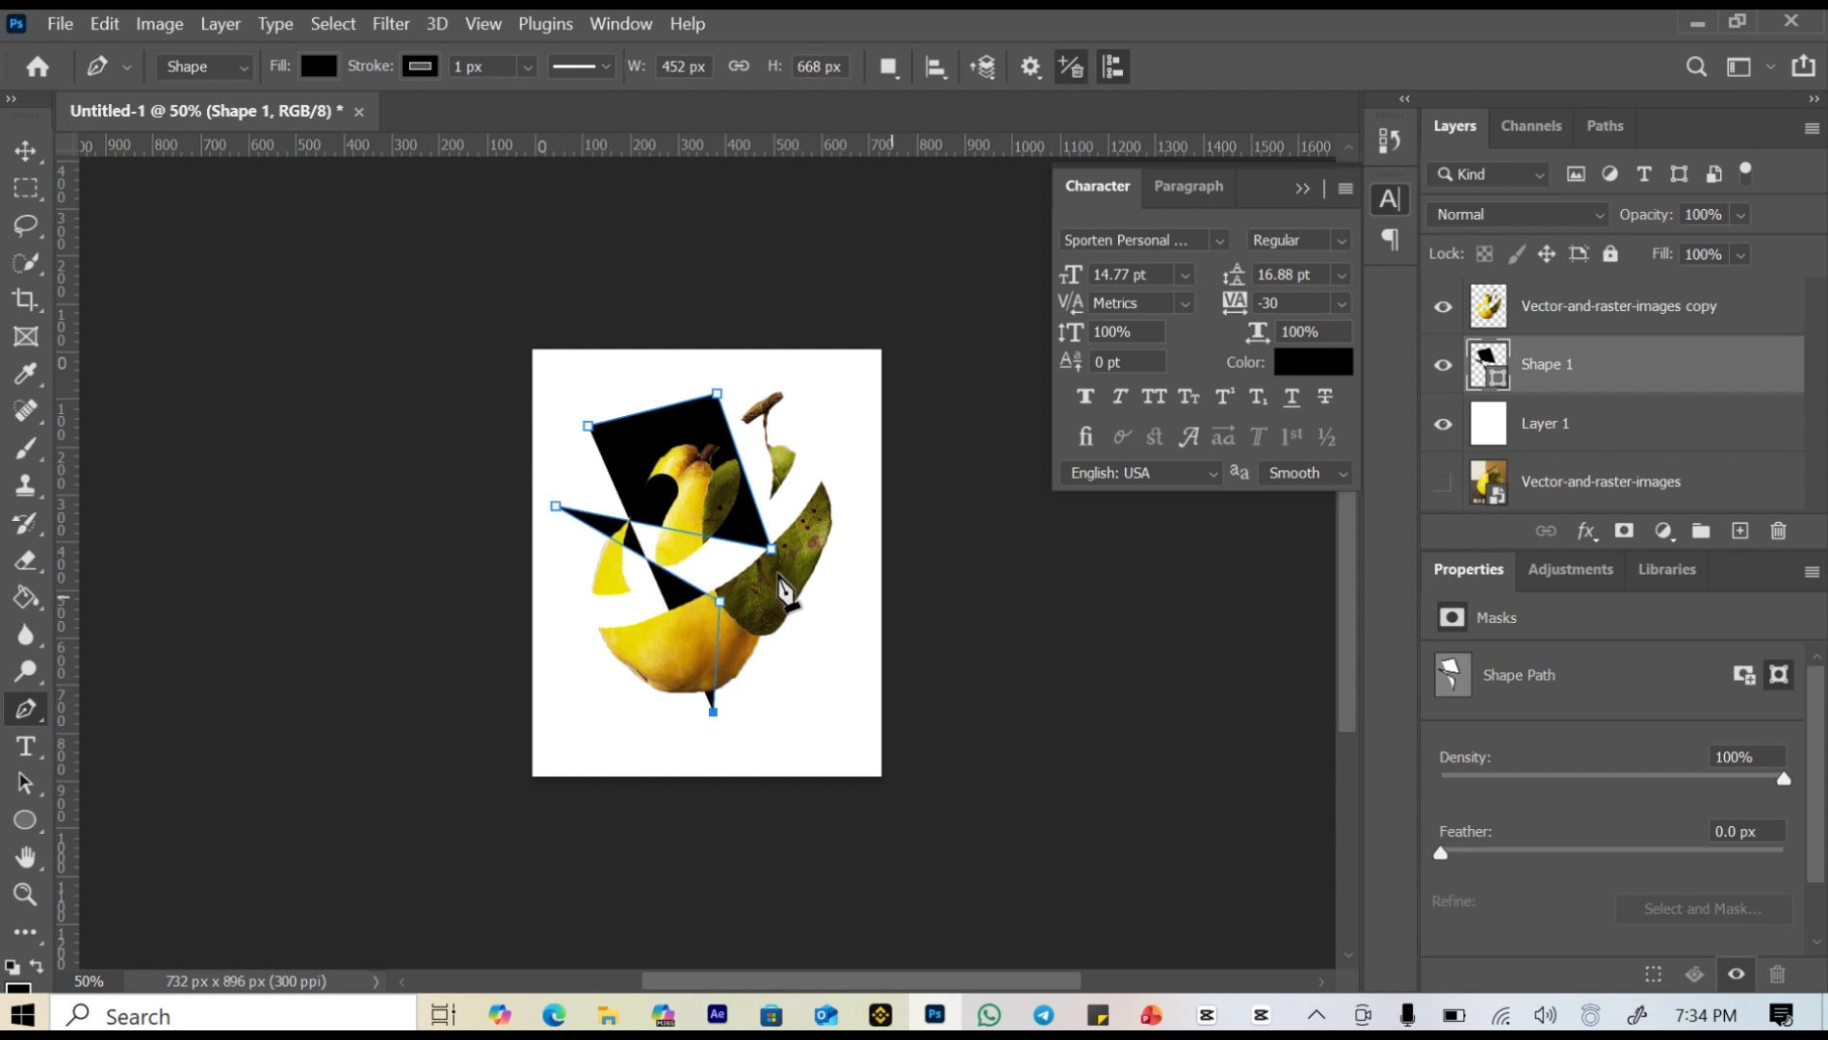
{"action": "left_click", "coordinate": [776, 573]}
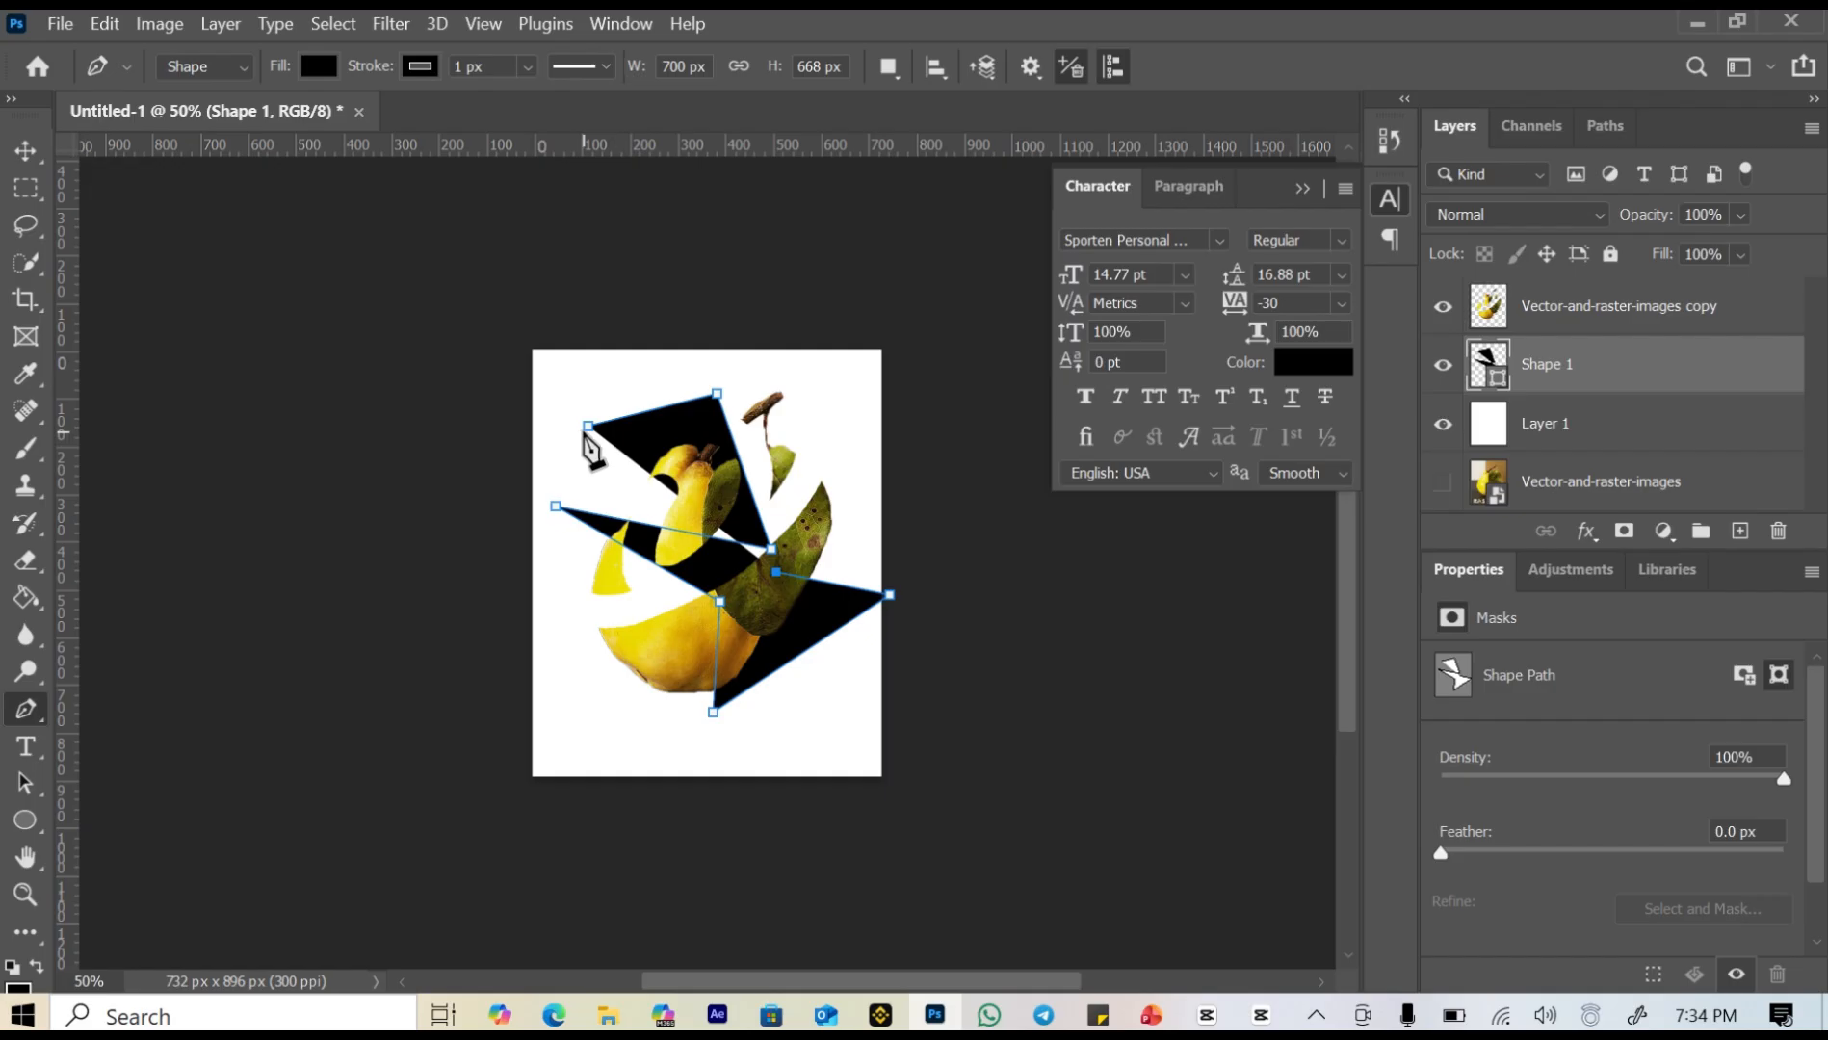
{"action": "left_click", "coordinate": [585, 427]}
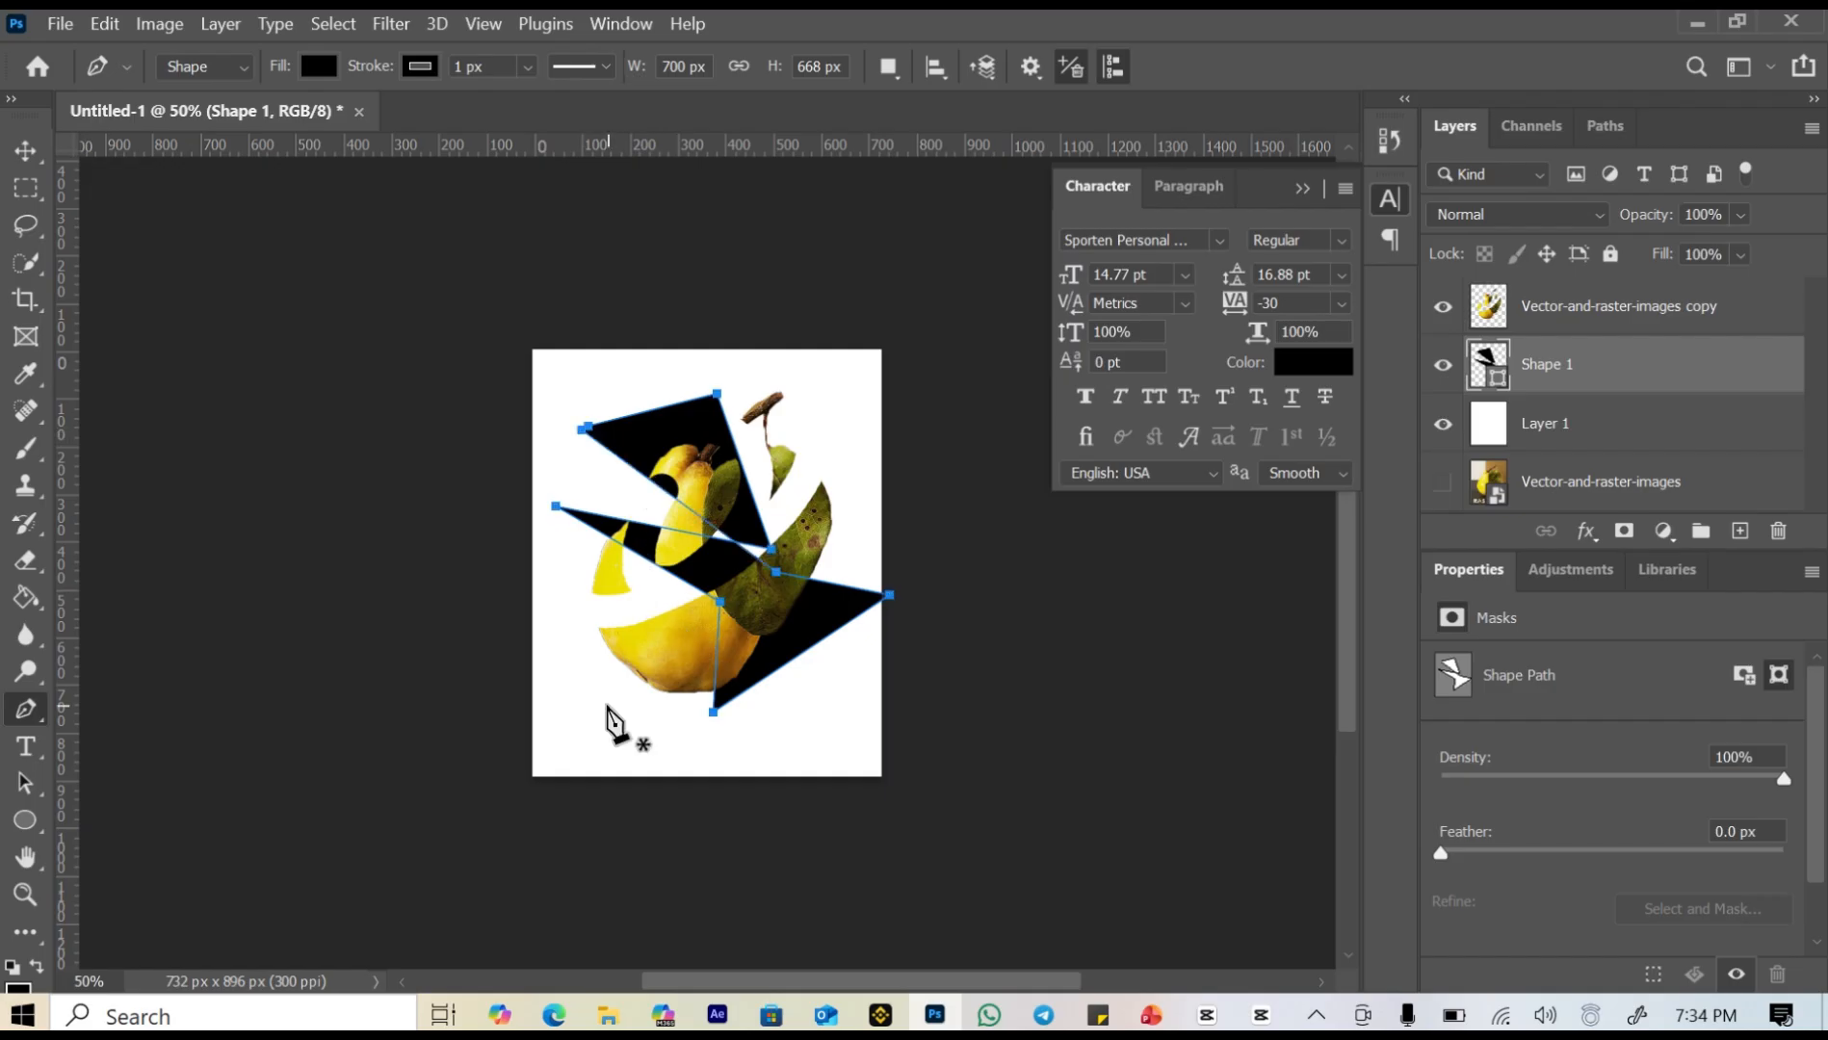
Draw a closed, curved black Pen Tool shape below the pear's lower left side, about 279 px wide and 253 px high.
{"action": "left_click", "coordinate": [604, 703]}
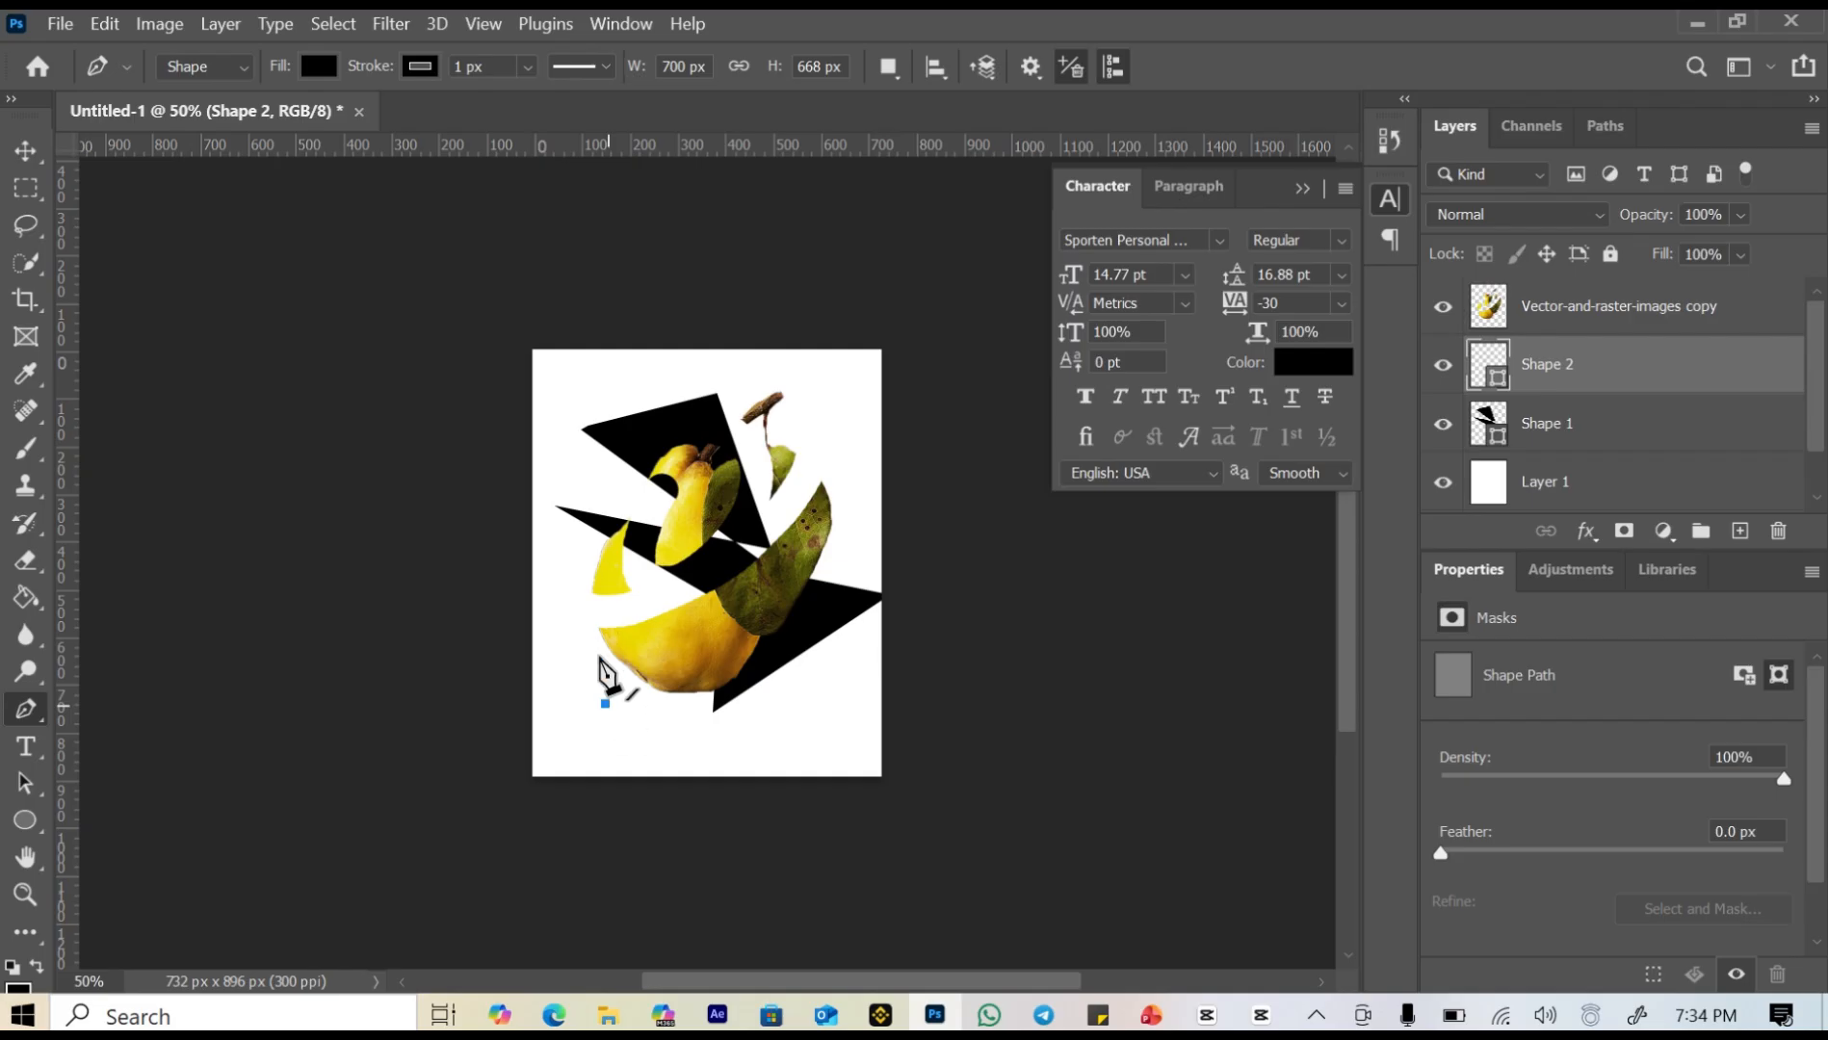
{"action": "left_click_drag", "start_coordinate": [616, 633], "coordinate": [725, 679]}
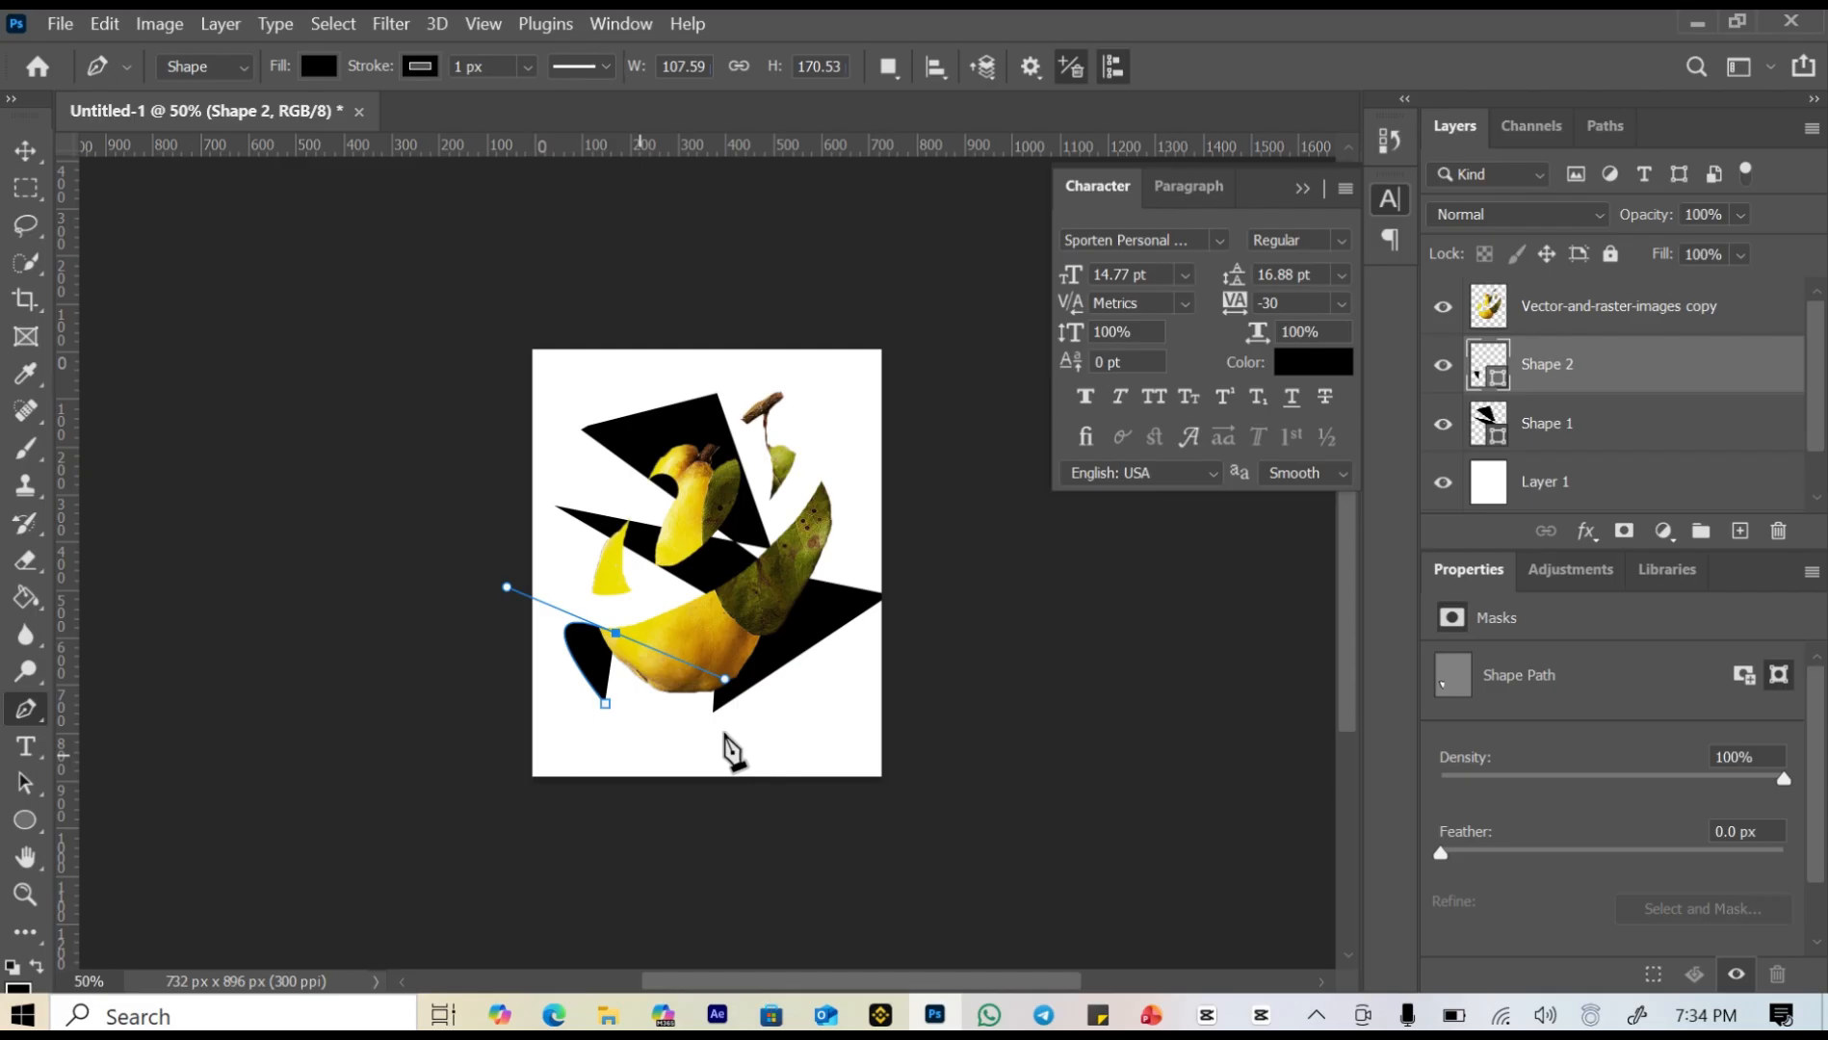
{"action": "left_click", "coordinate": [722, 731]}
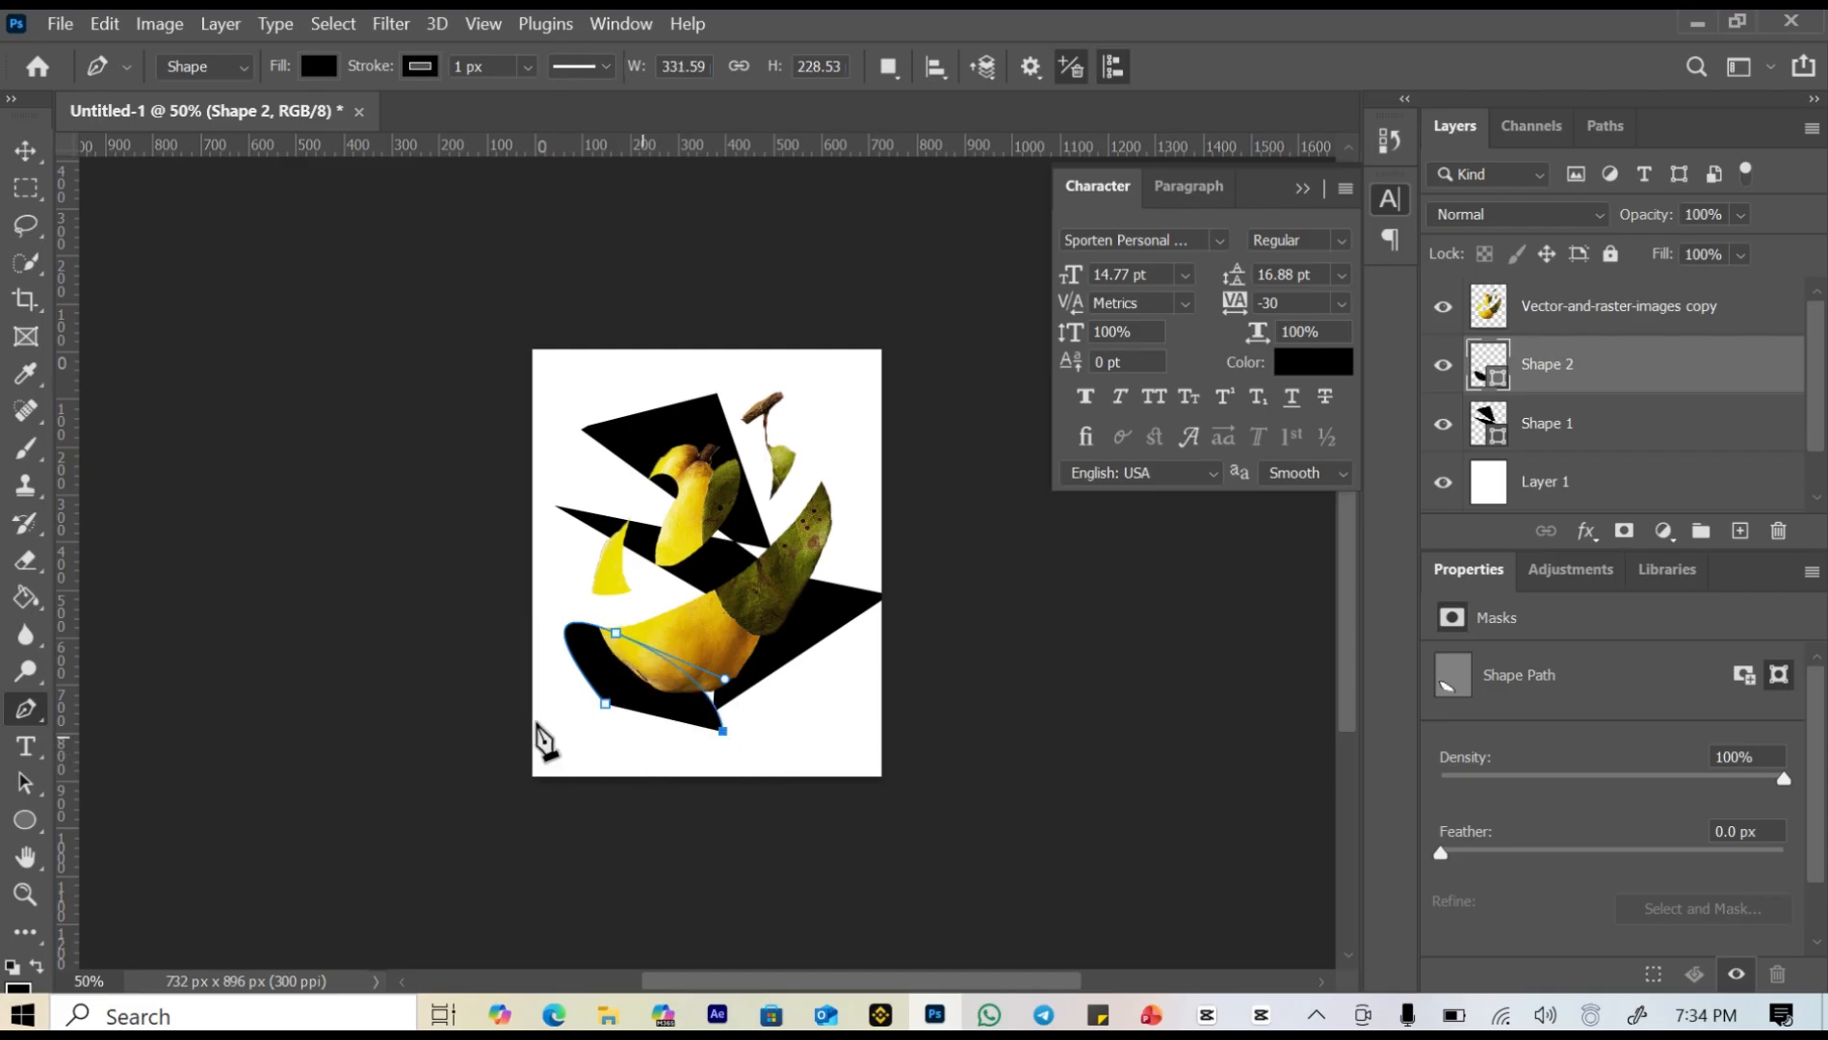
{"action": "left_click_drag", "start_coordinate": [639, 734], "coordinate": [542, 696]}
{"action": "left_click", "coordinate": [605, 704]}
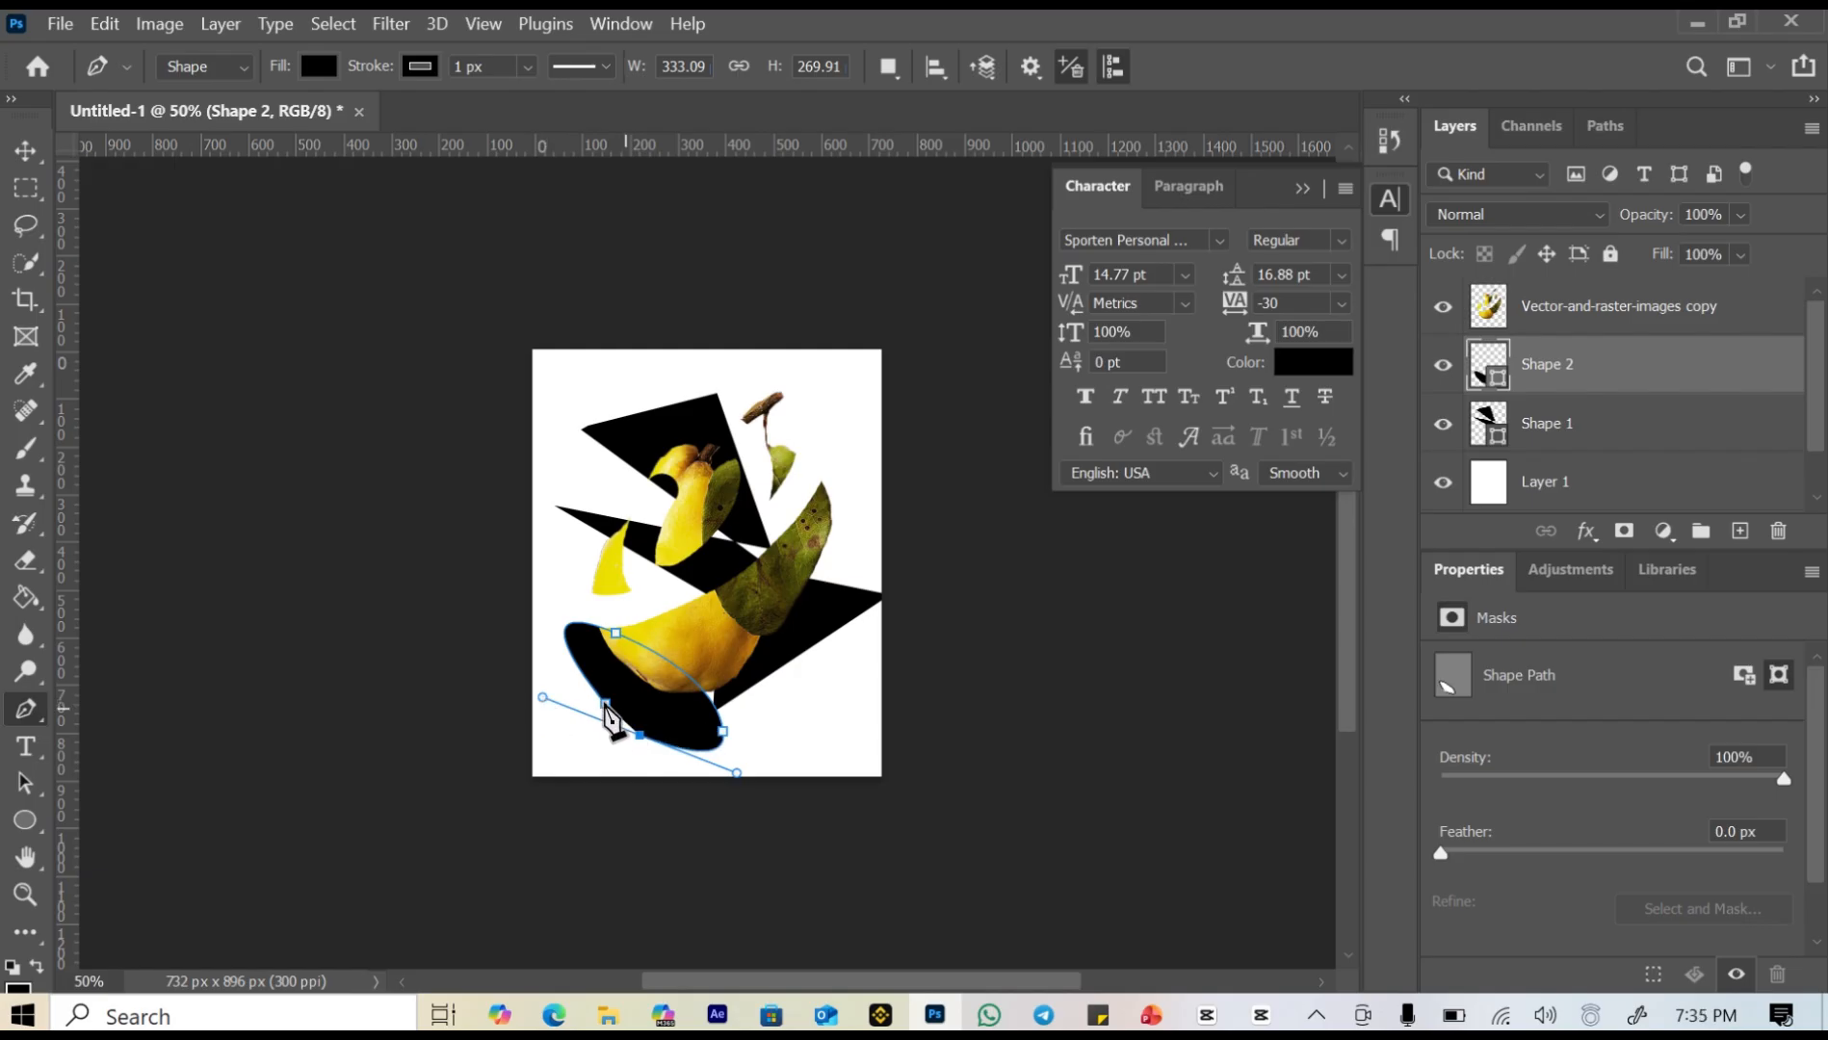
{"action": "left_click", "coordinate": [605, 704]}
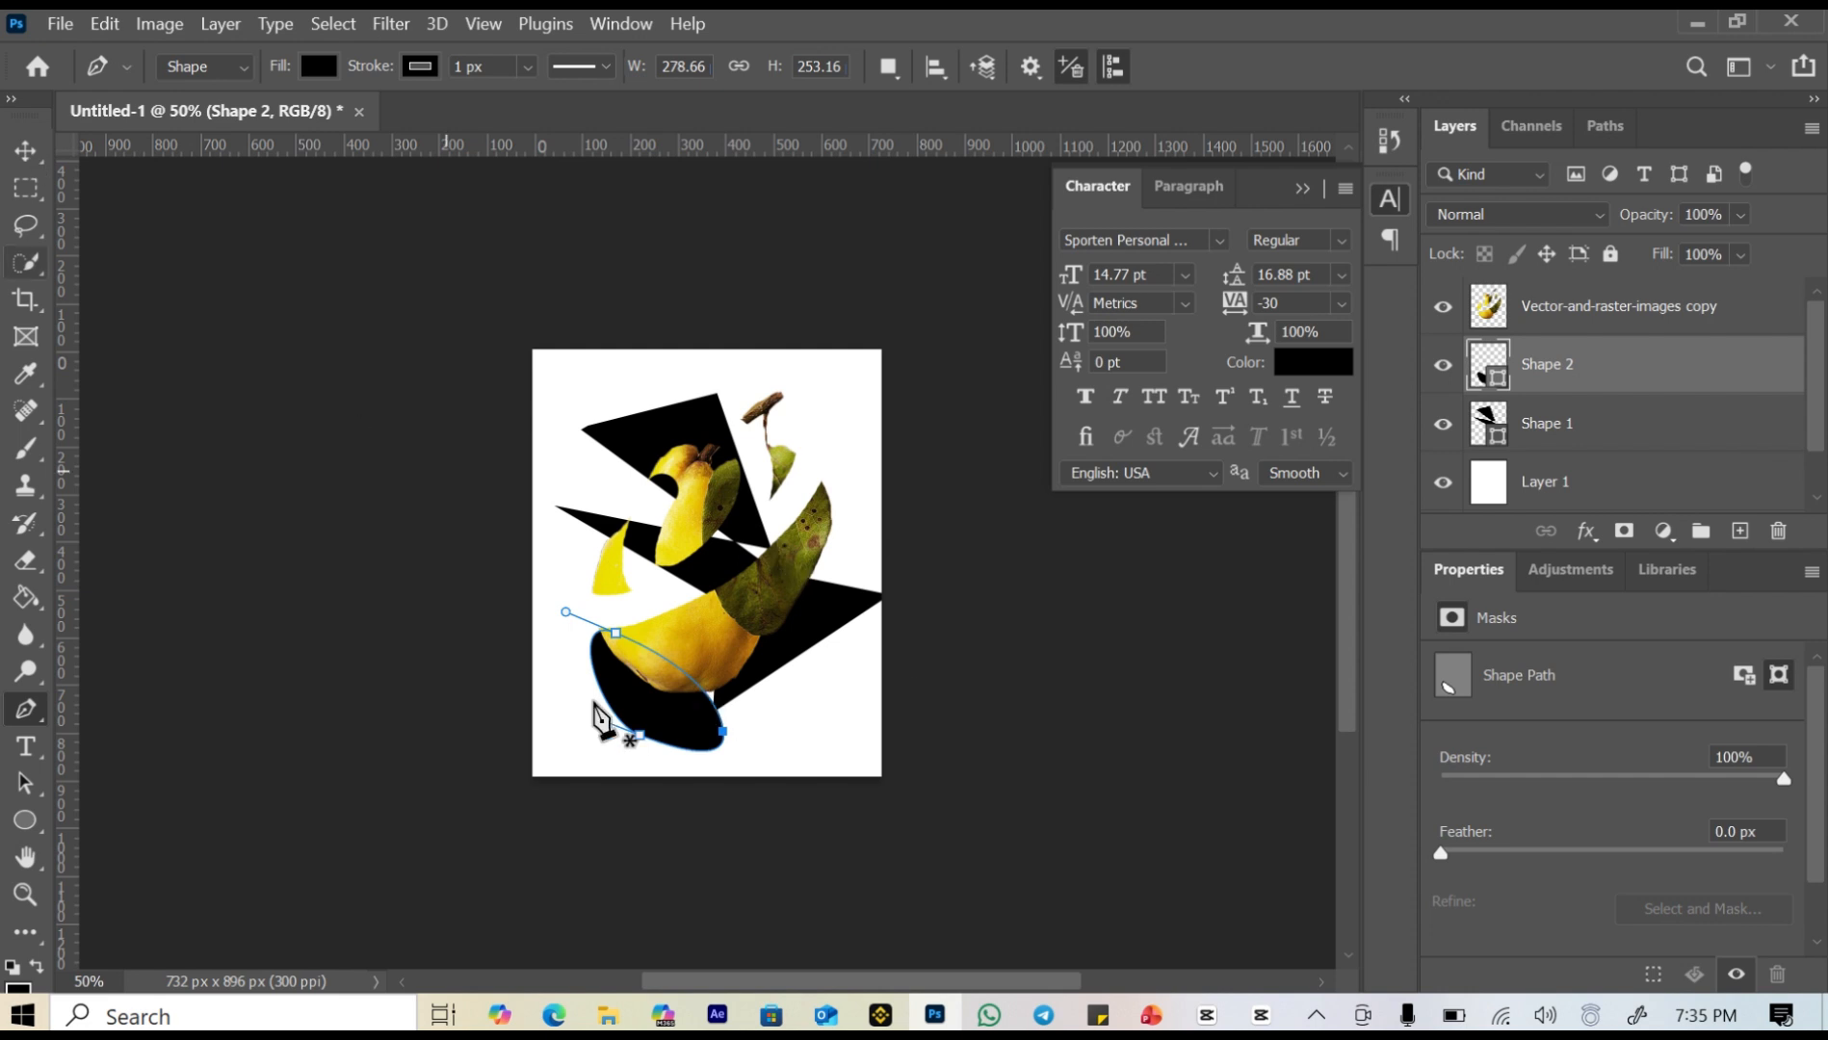
Move the curved shape toward the canvas's lower left corner and the straight-edged shape down and to the right.
{"action": "key", "text": "v"}
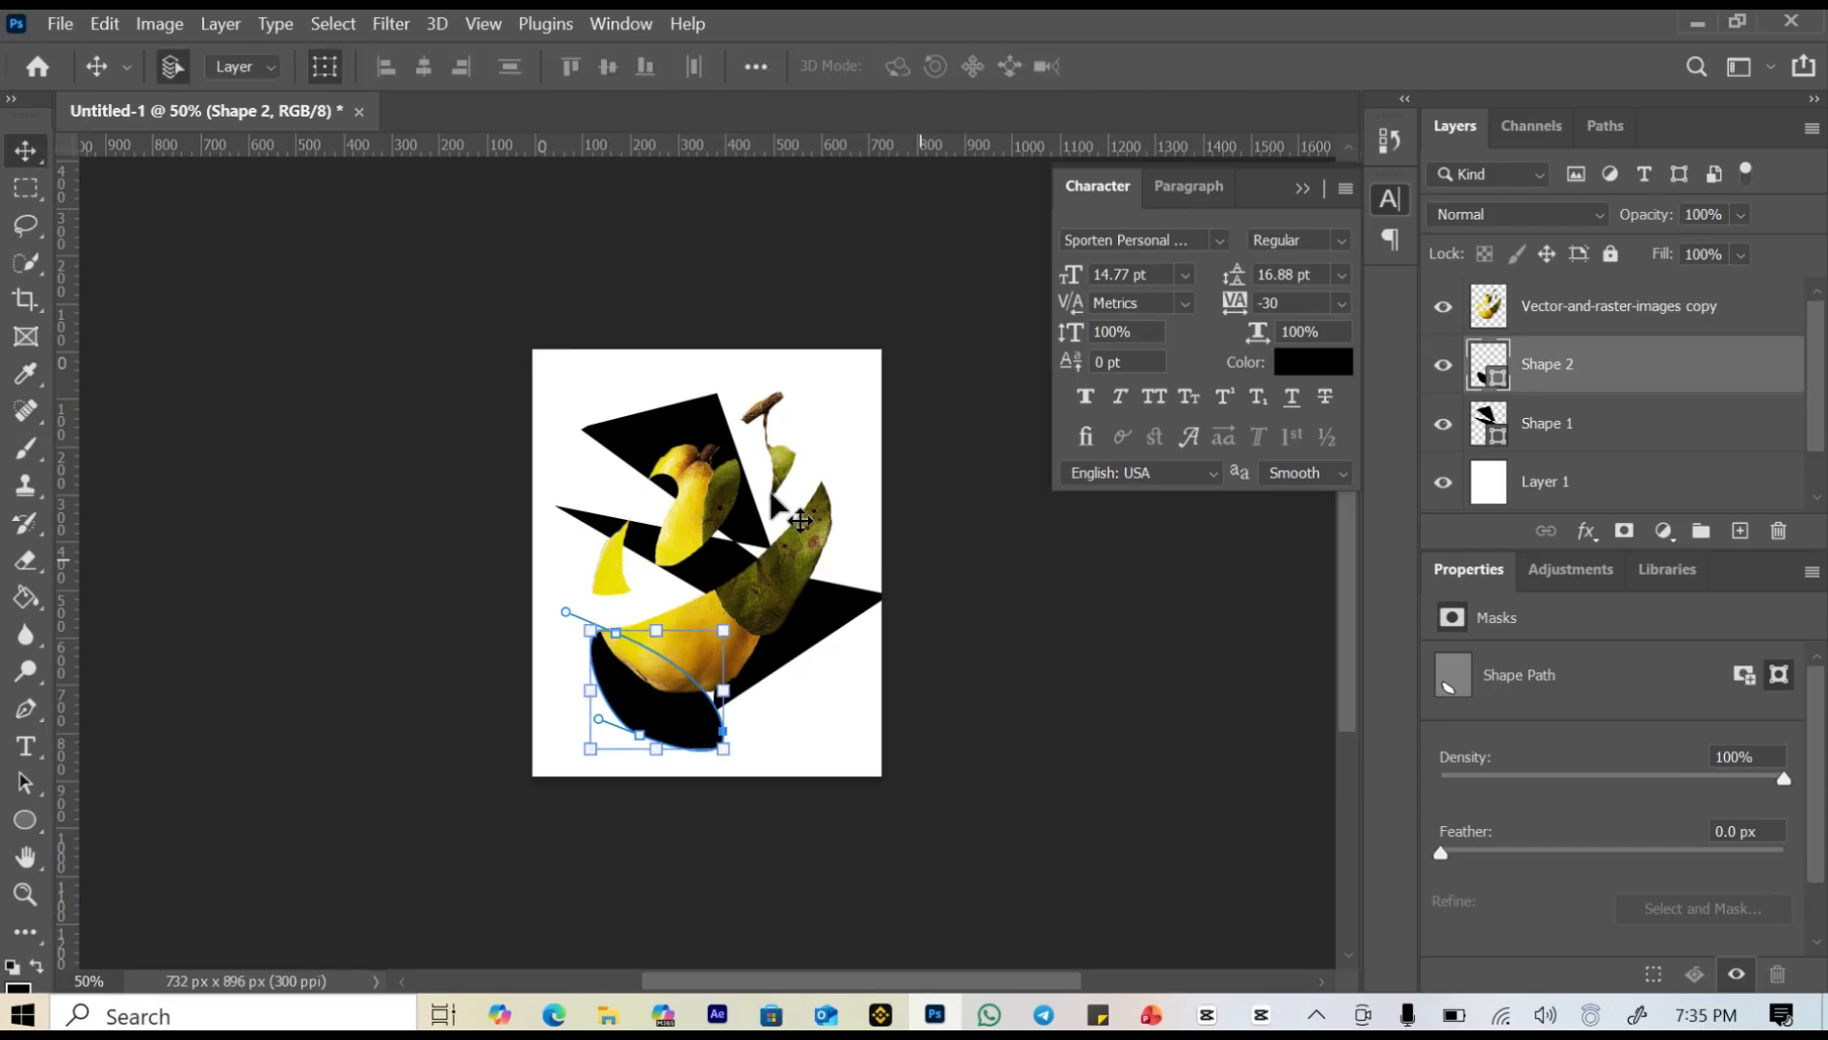
{"action": "left_click_drag", "start_coordinate": [690, 727], "coordinate": [658, 754]}
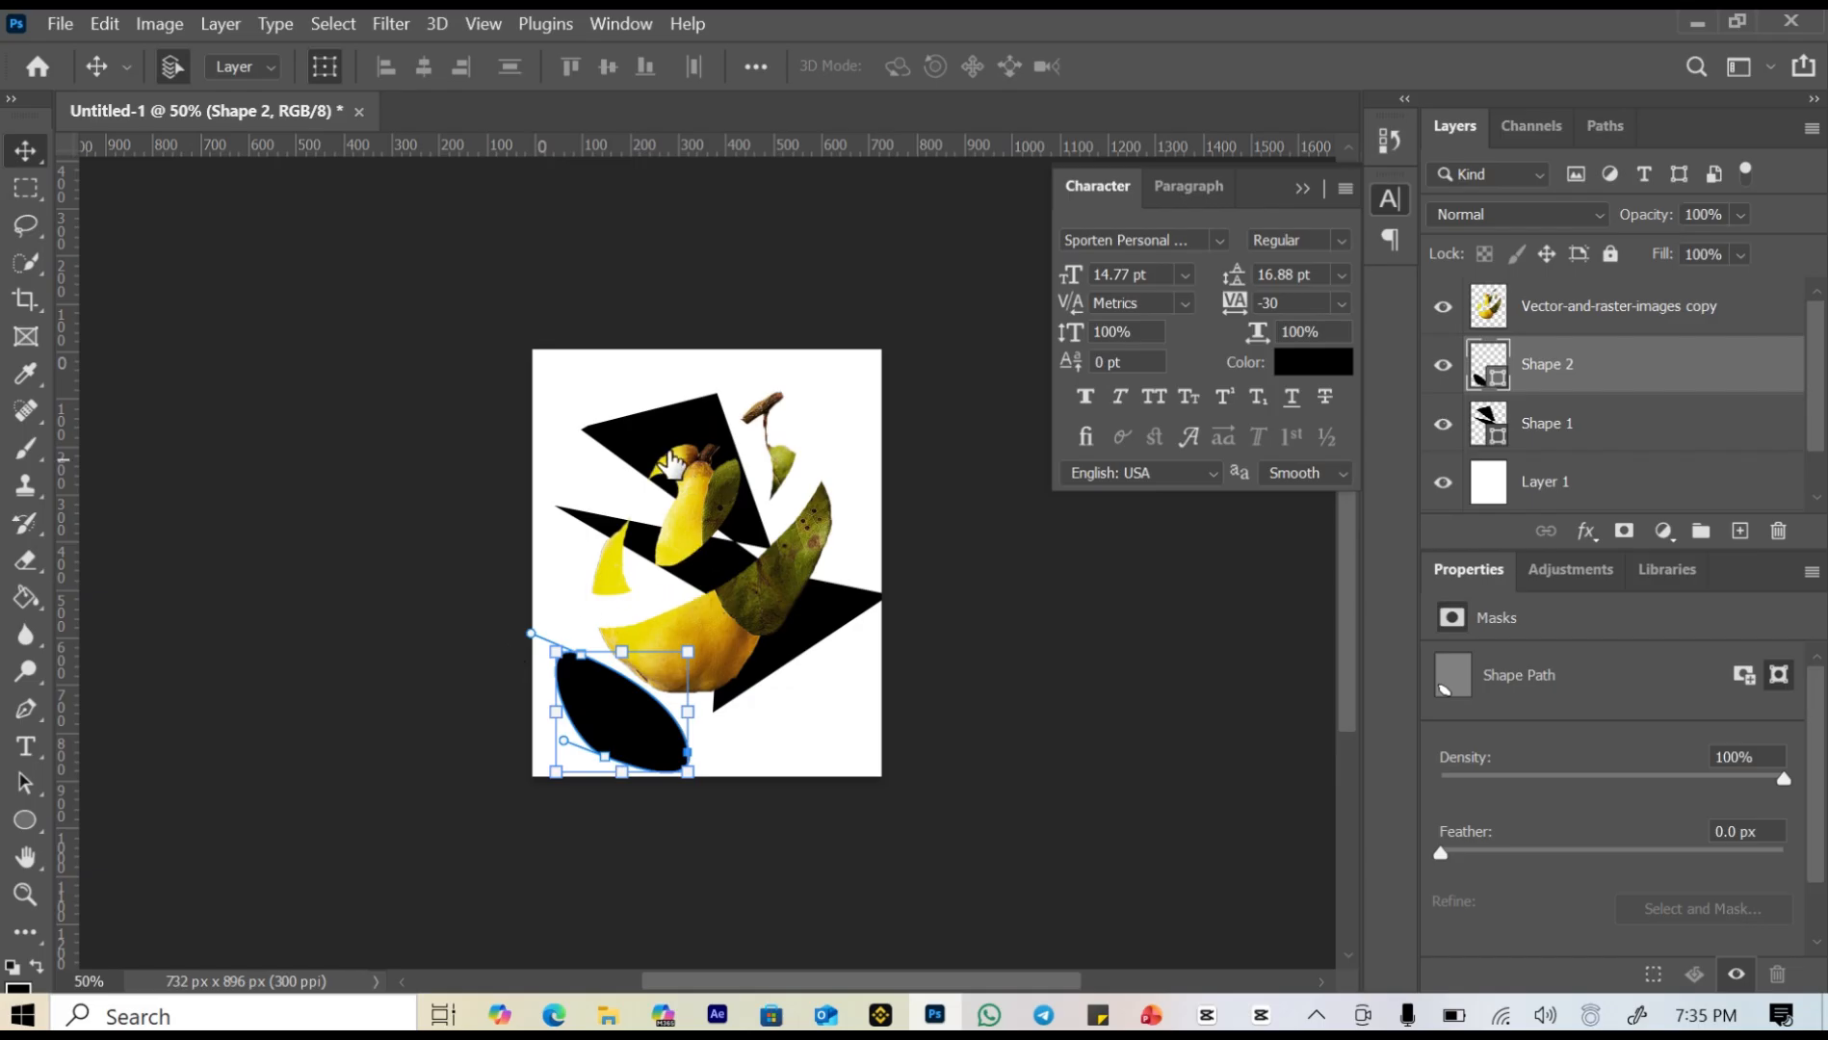
{"action": "left_click_drag", "start_coordinate": [679, 424], "coordinate": [734, 515]}
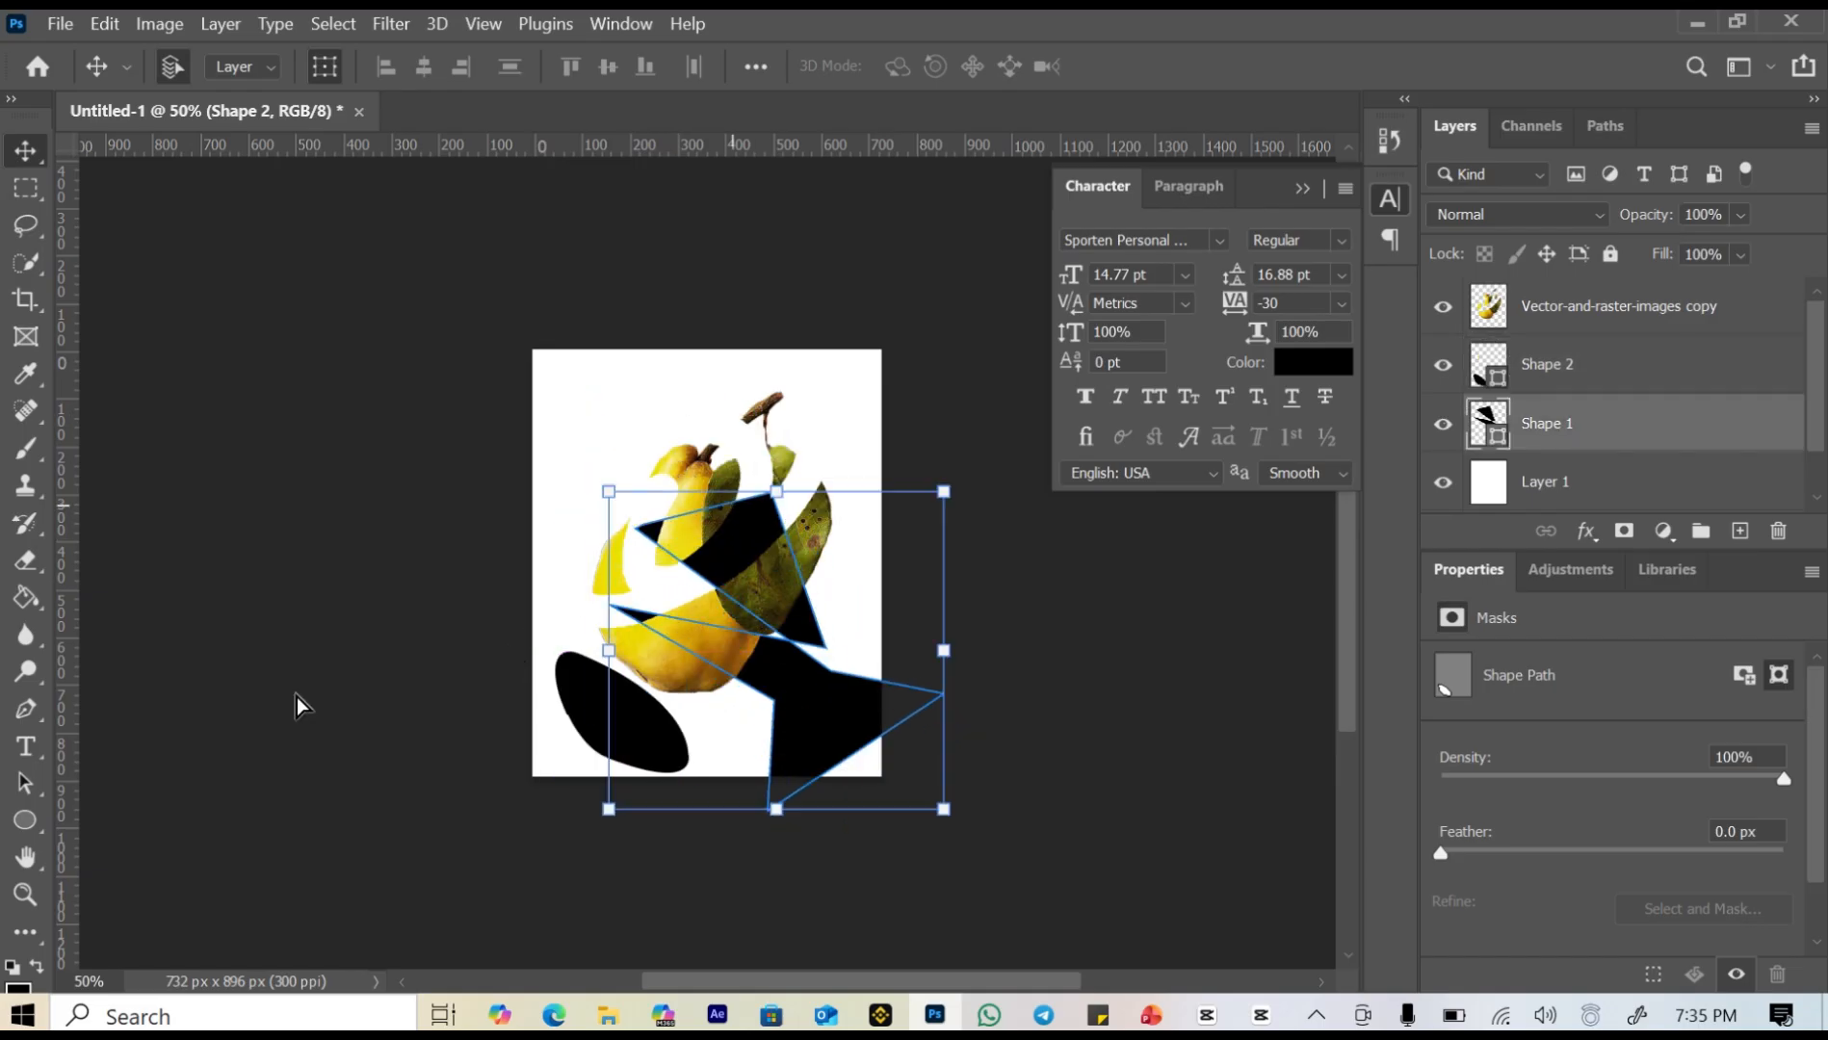
Add the text "this is class 2" near the canvas's upper left corner.
{"action": "left_click", "coordinate": [29, 750]}
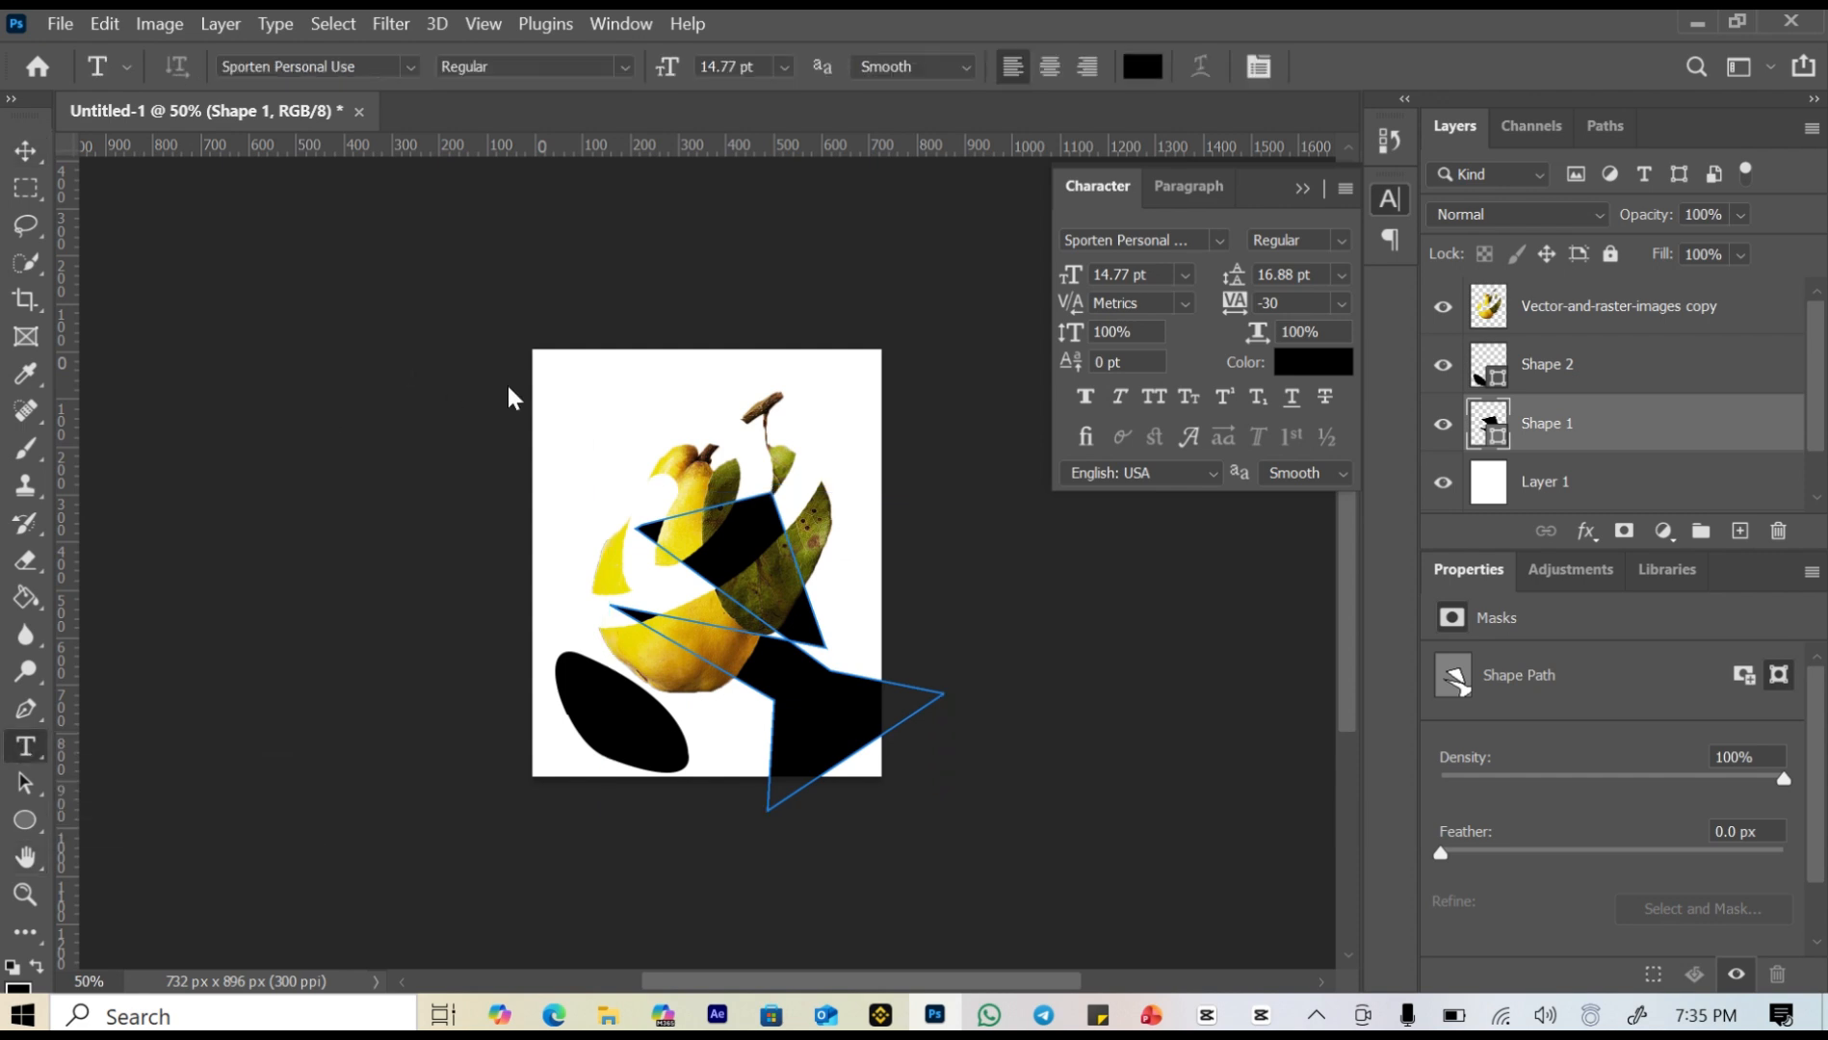
{"action": "left_click", "coordinate": [562, 393]}
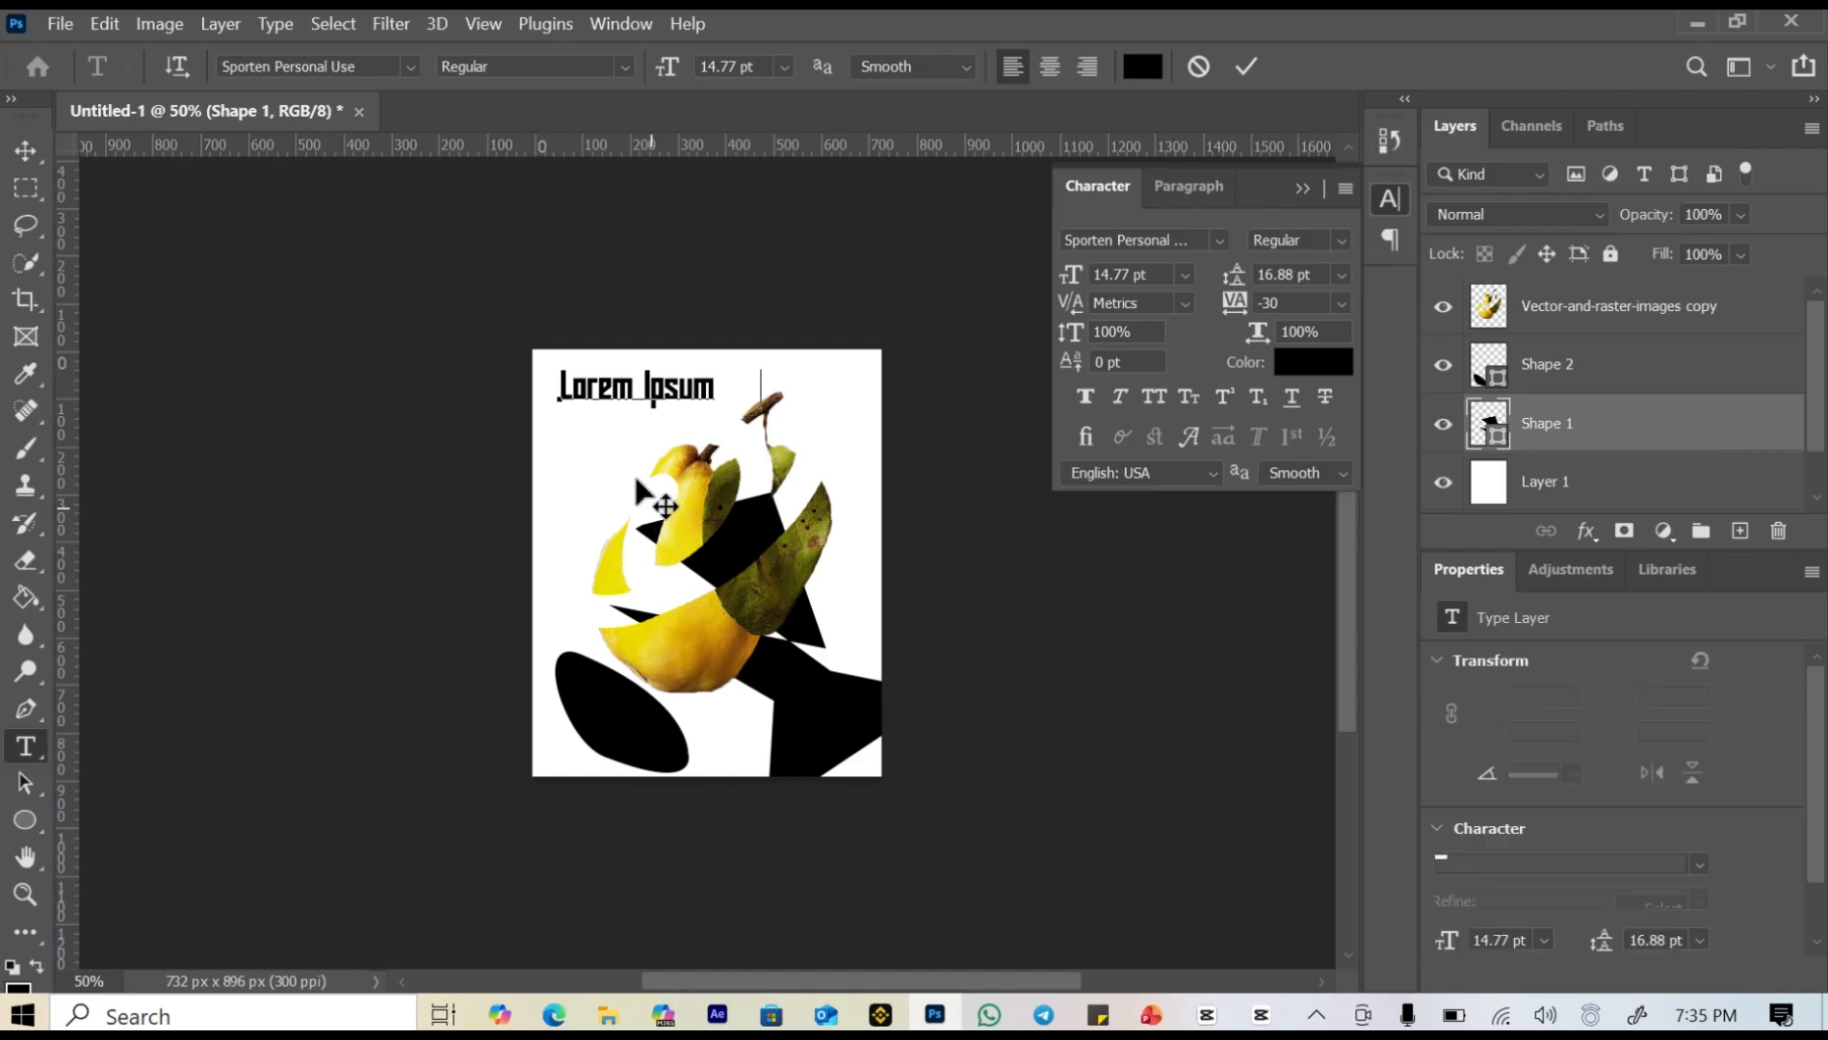
{"action": "type", "text": "this is class"}
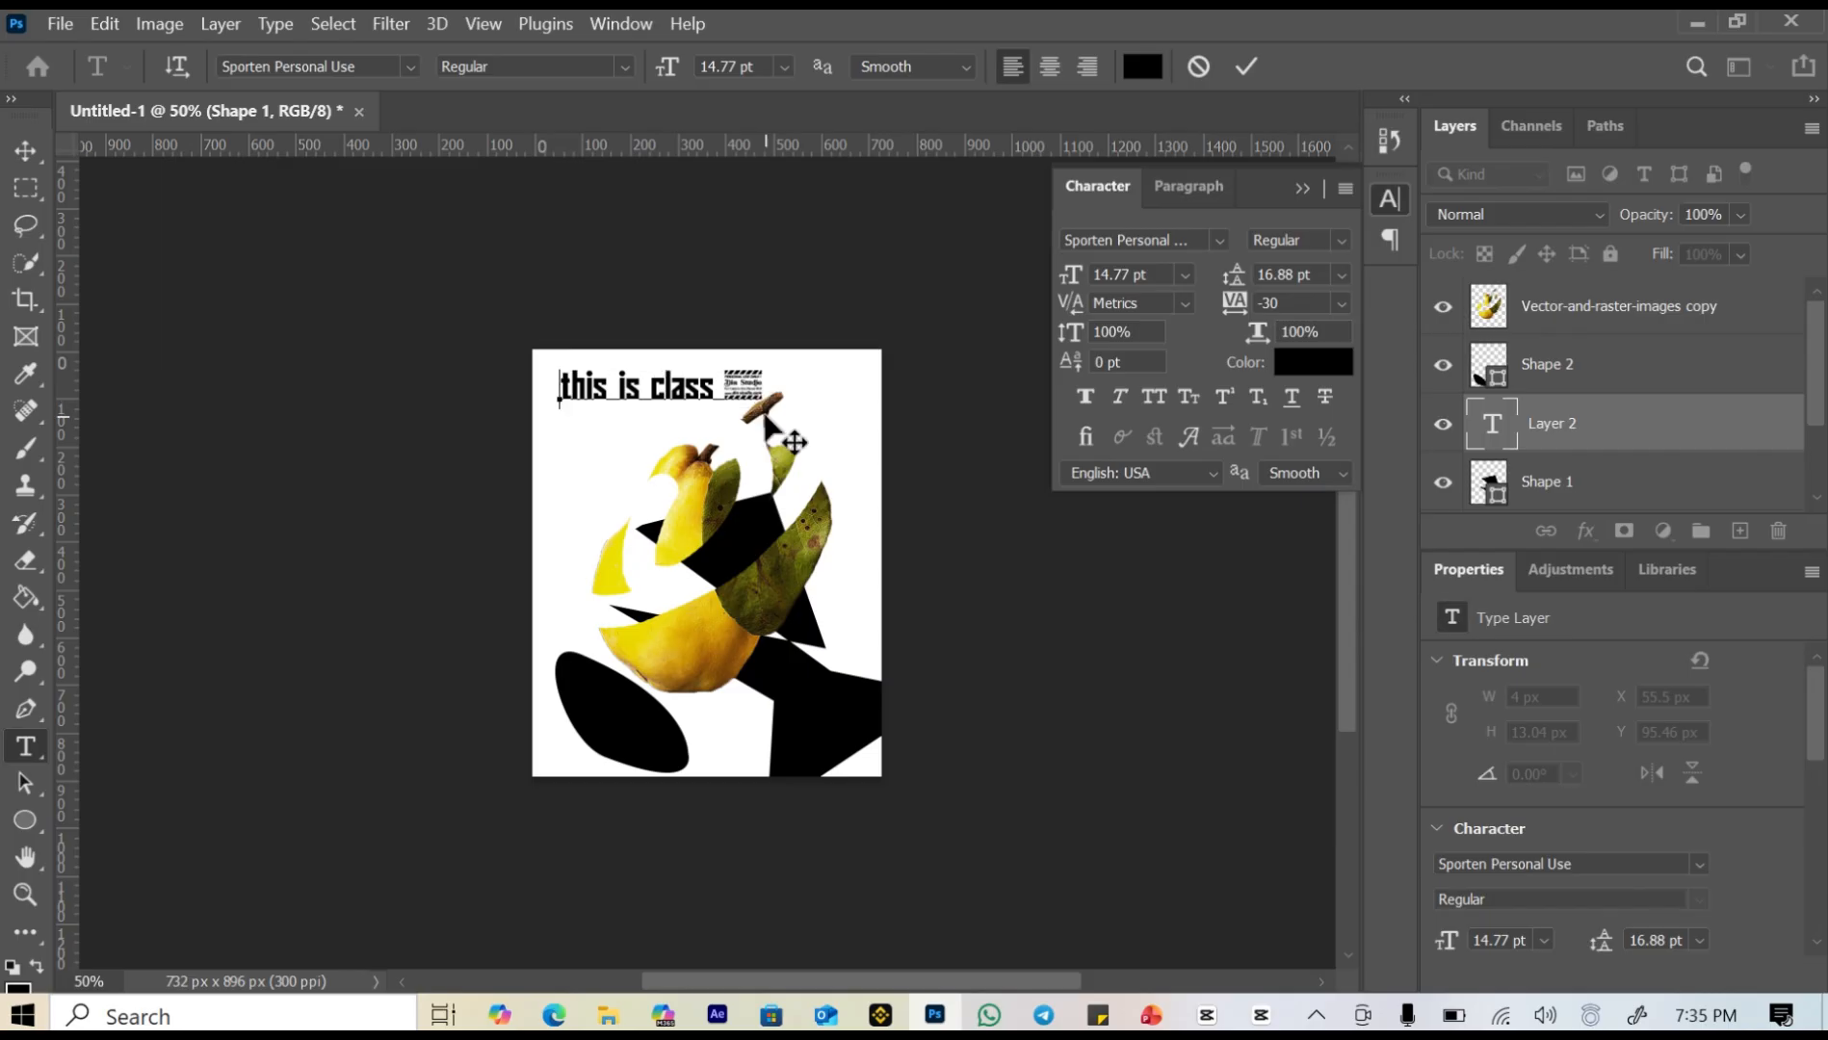
Select the whole "this is class 2" text and set its font to Poppins in the Bold style.
{"action": "left_click_drag", "start_coordinate": [770, 398], "coordinate": [542, 367]}
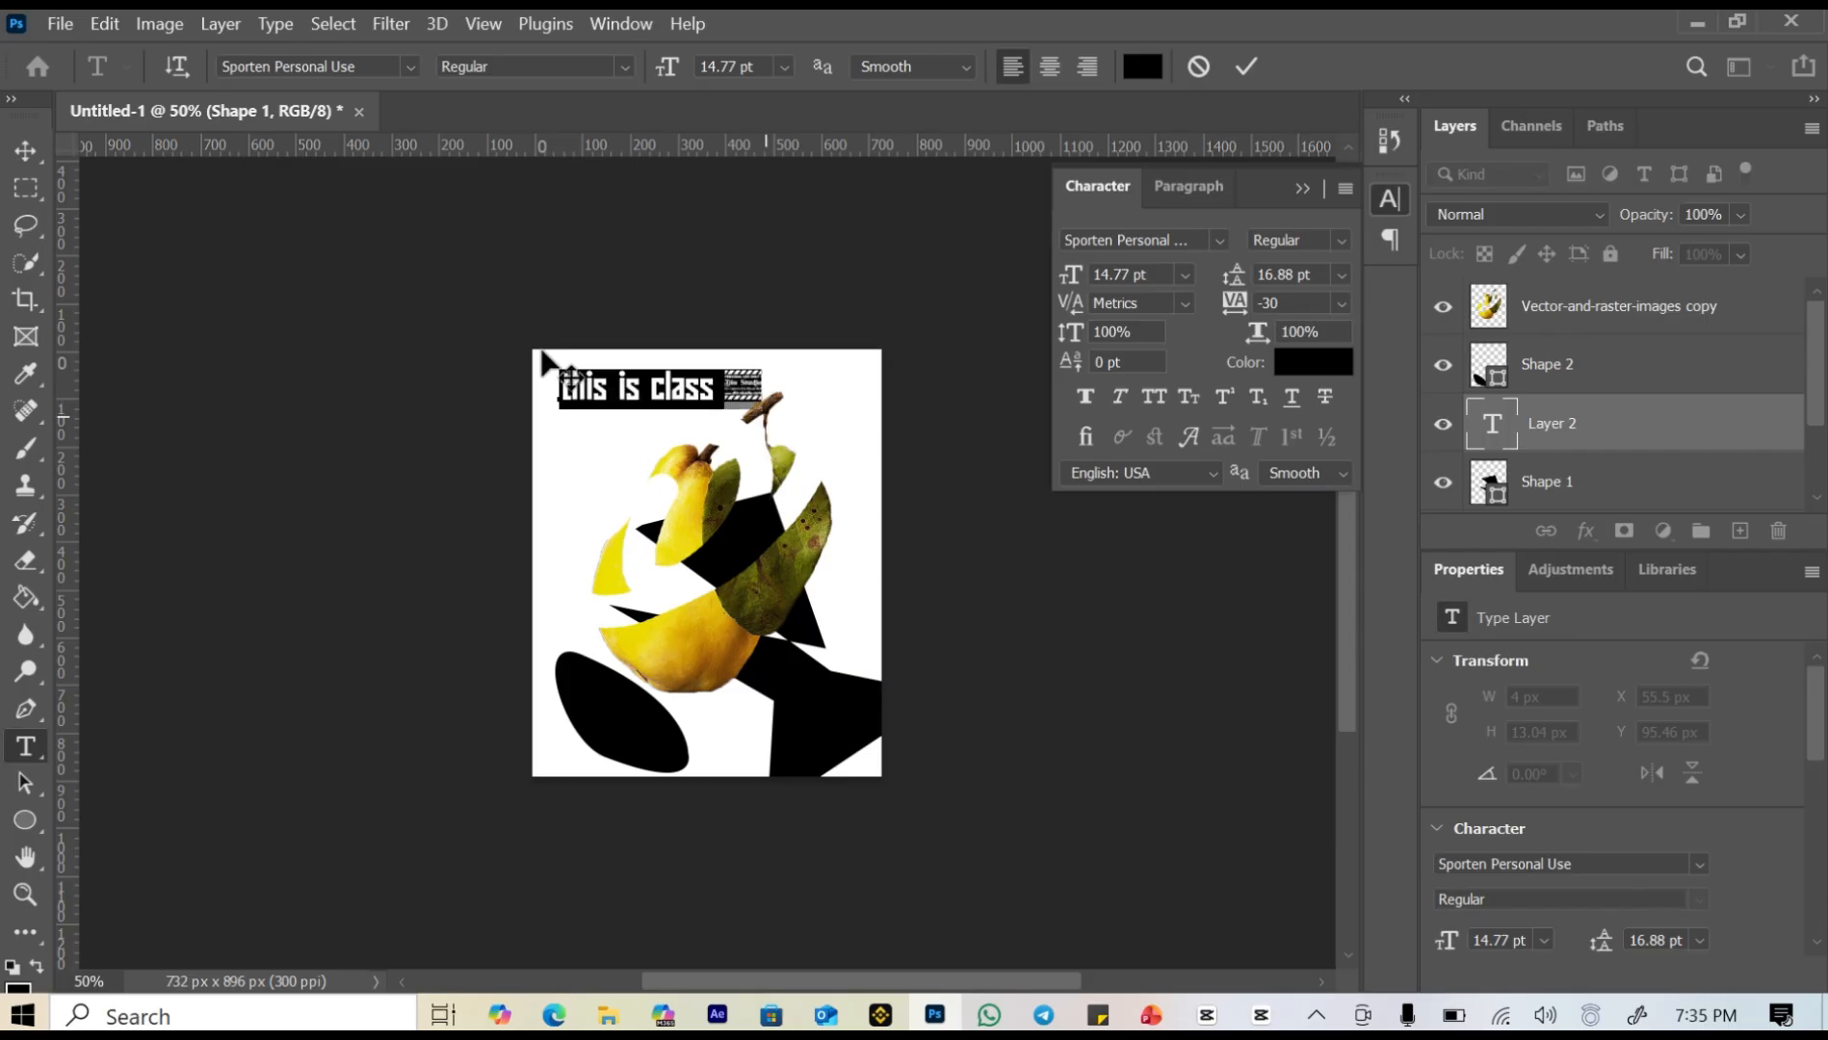
{"action": "left_click", "coordinate": [1219, 241]}
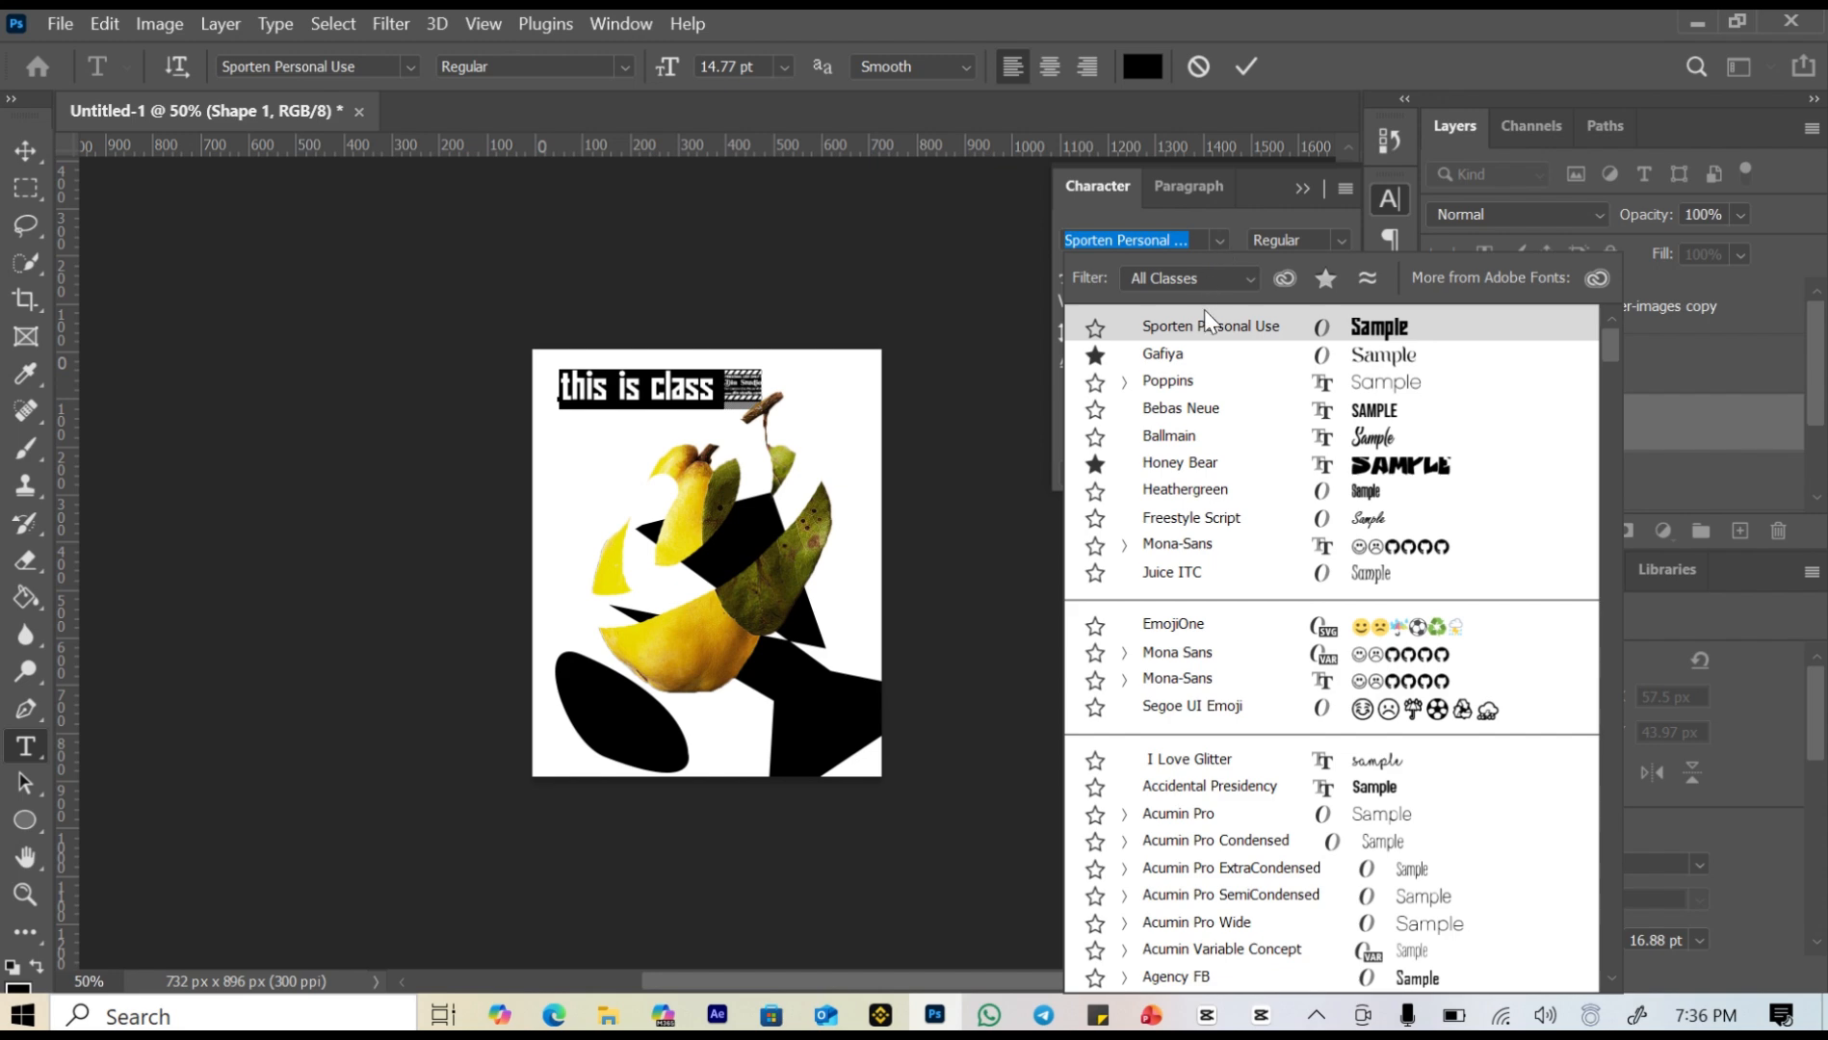
{"action": "left_click", "coordinate": [1168, 382]}
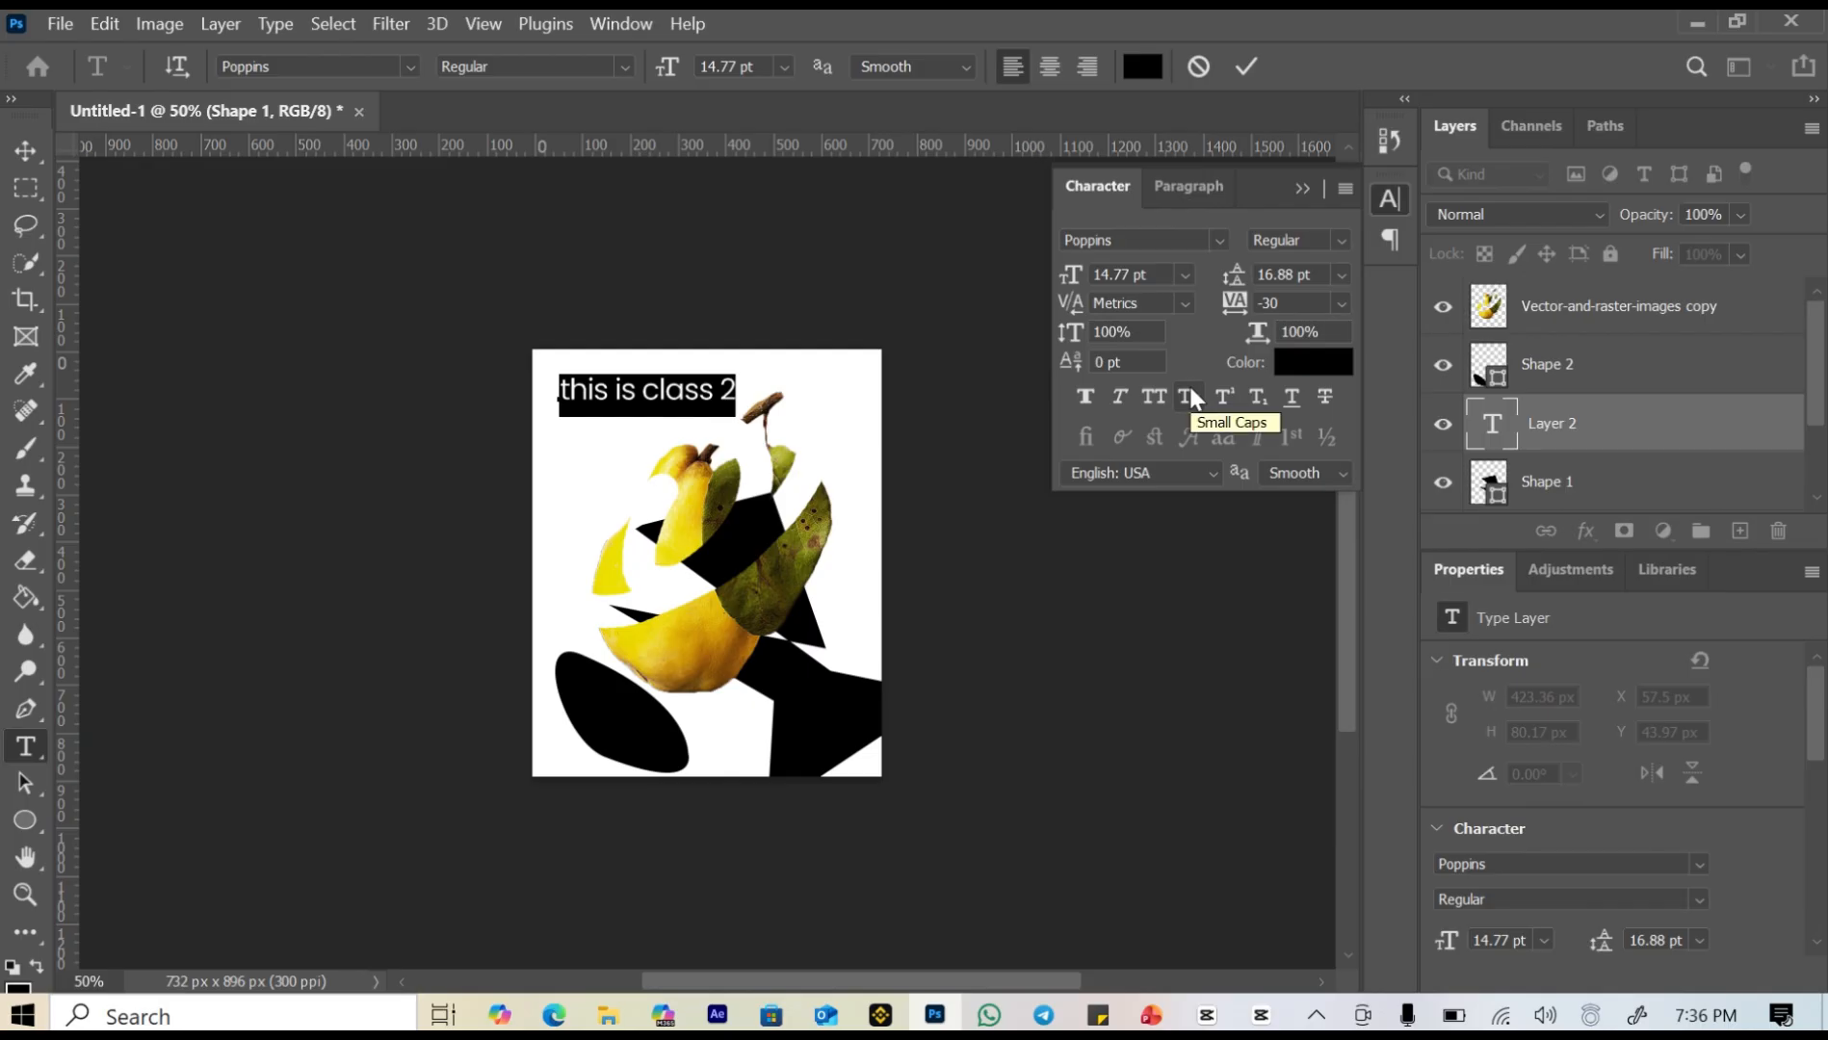
{"action": "left_click", "coordinate": [1341, 241]}
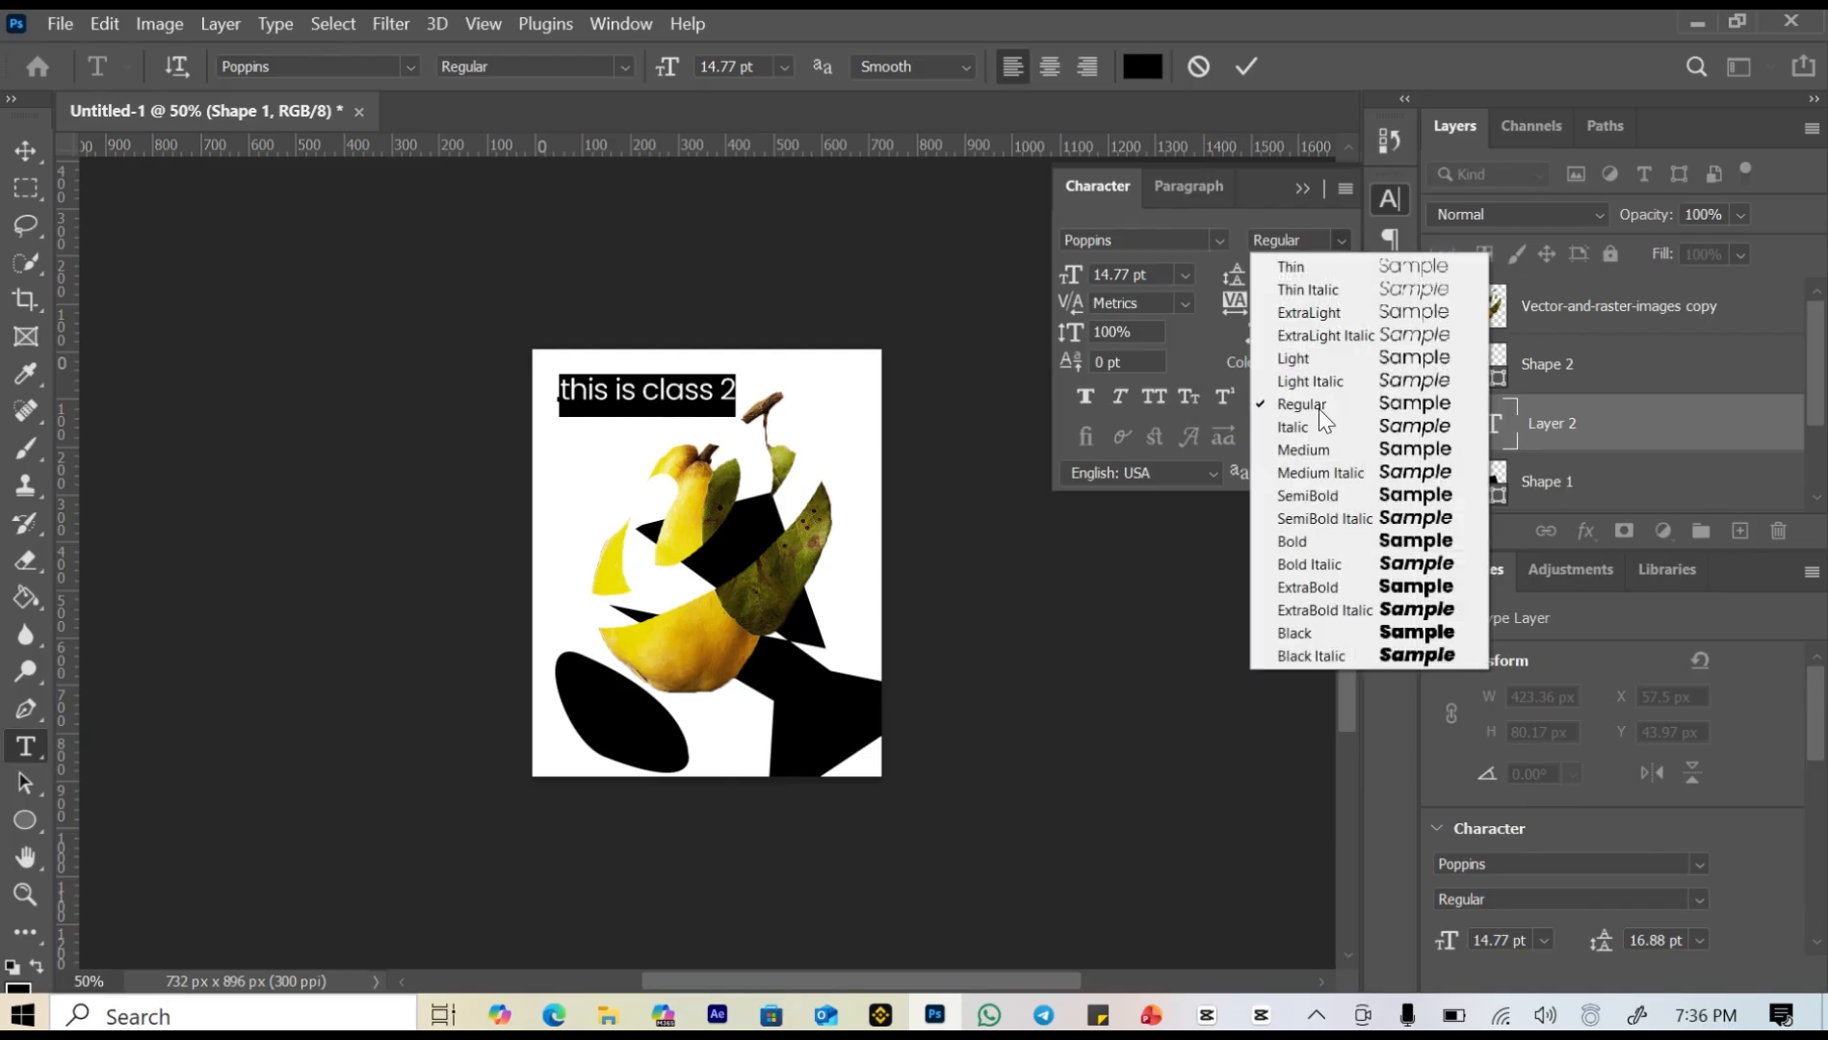
{"action": "left_click", "coordinate": [1300, 542]}
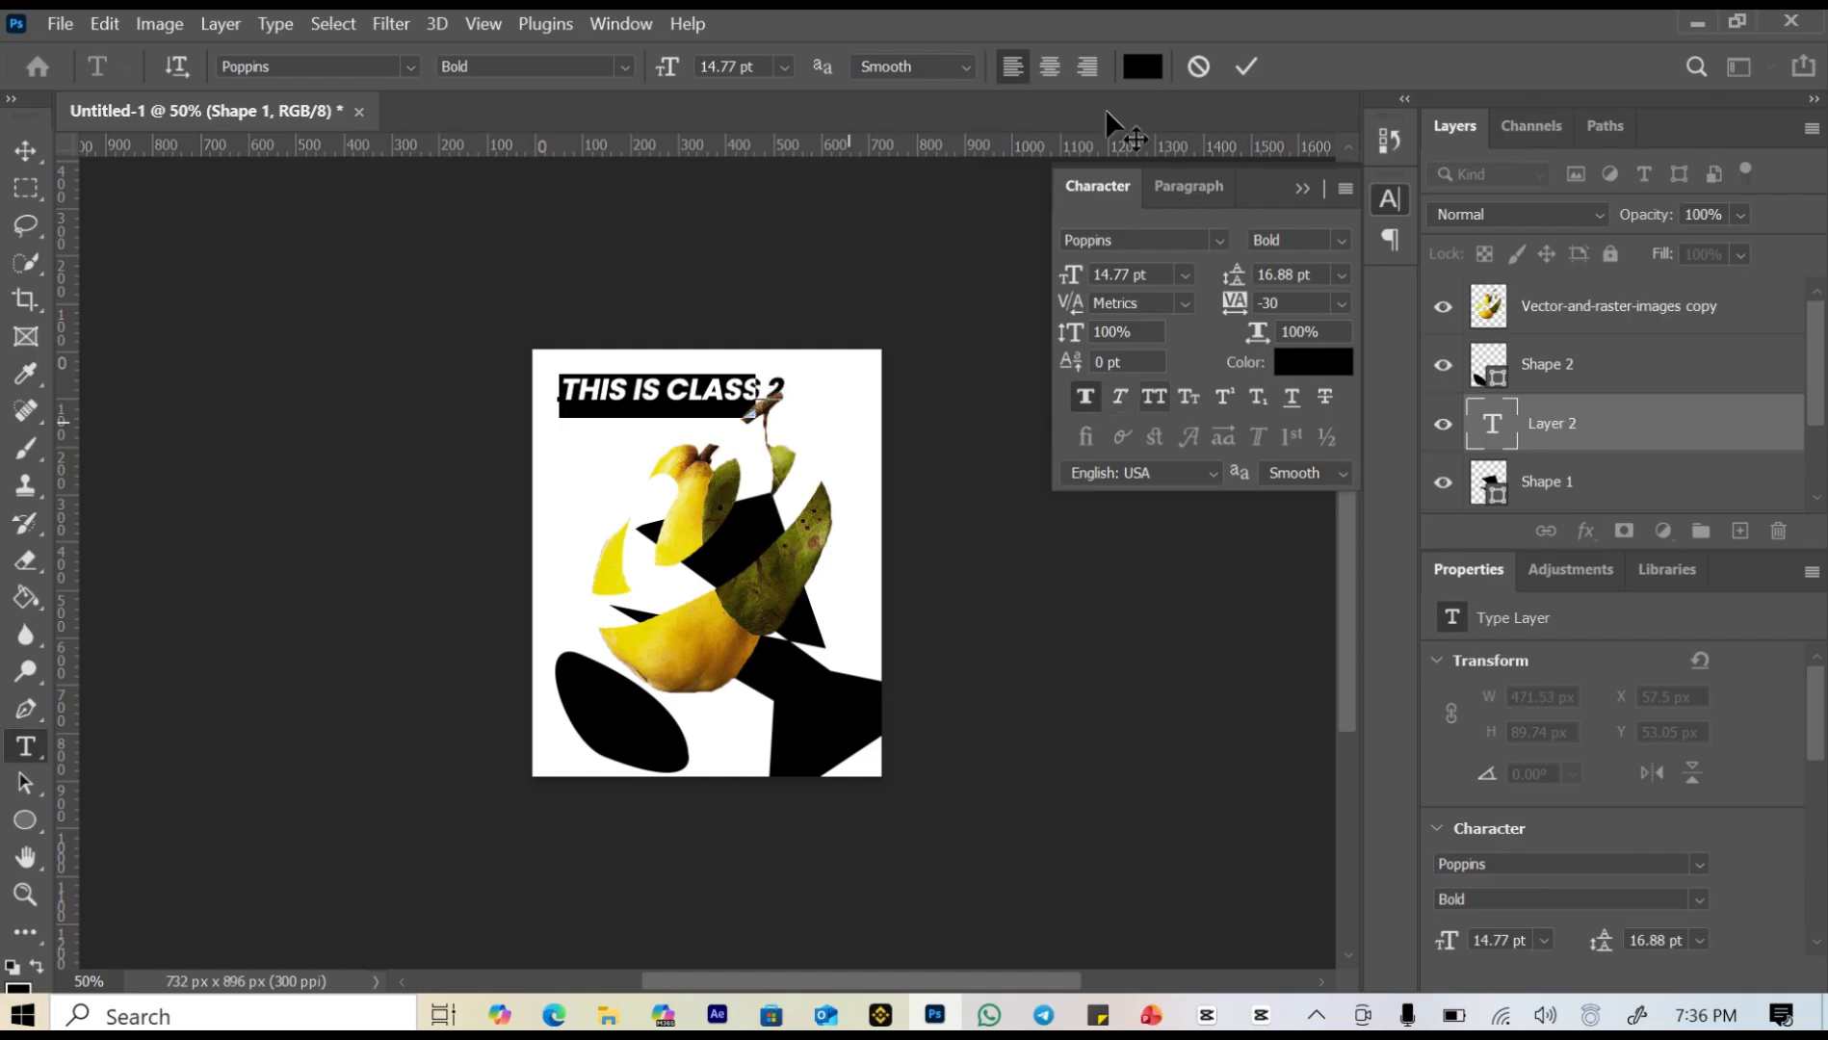
Commit the text edit and undo the all-caps and faux bold formatting.
{"action": "key", "text": "shift+Left"}
{"action": "left_click", "coordinate": [1246, 64]}
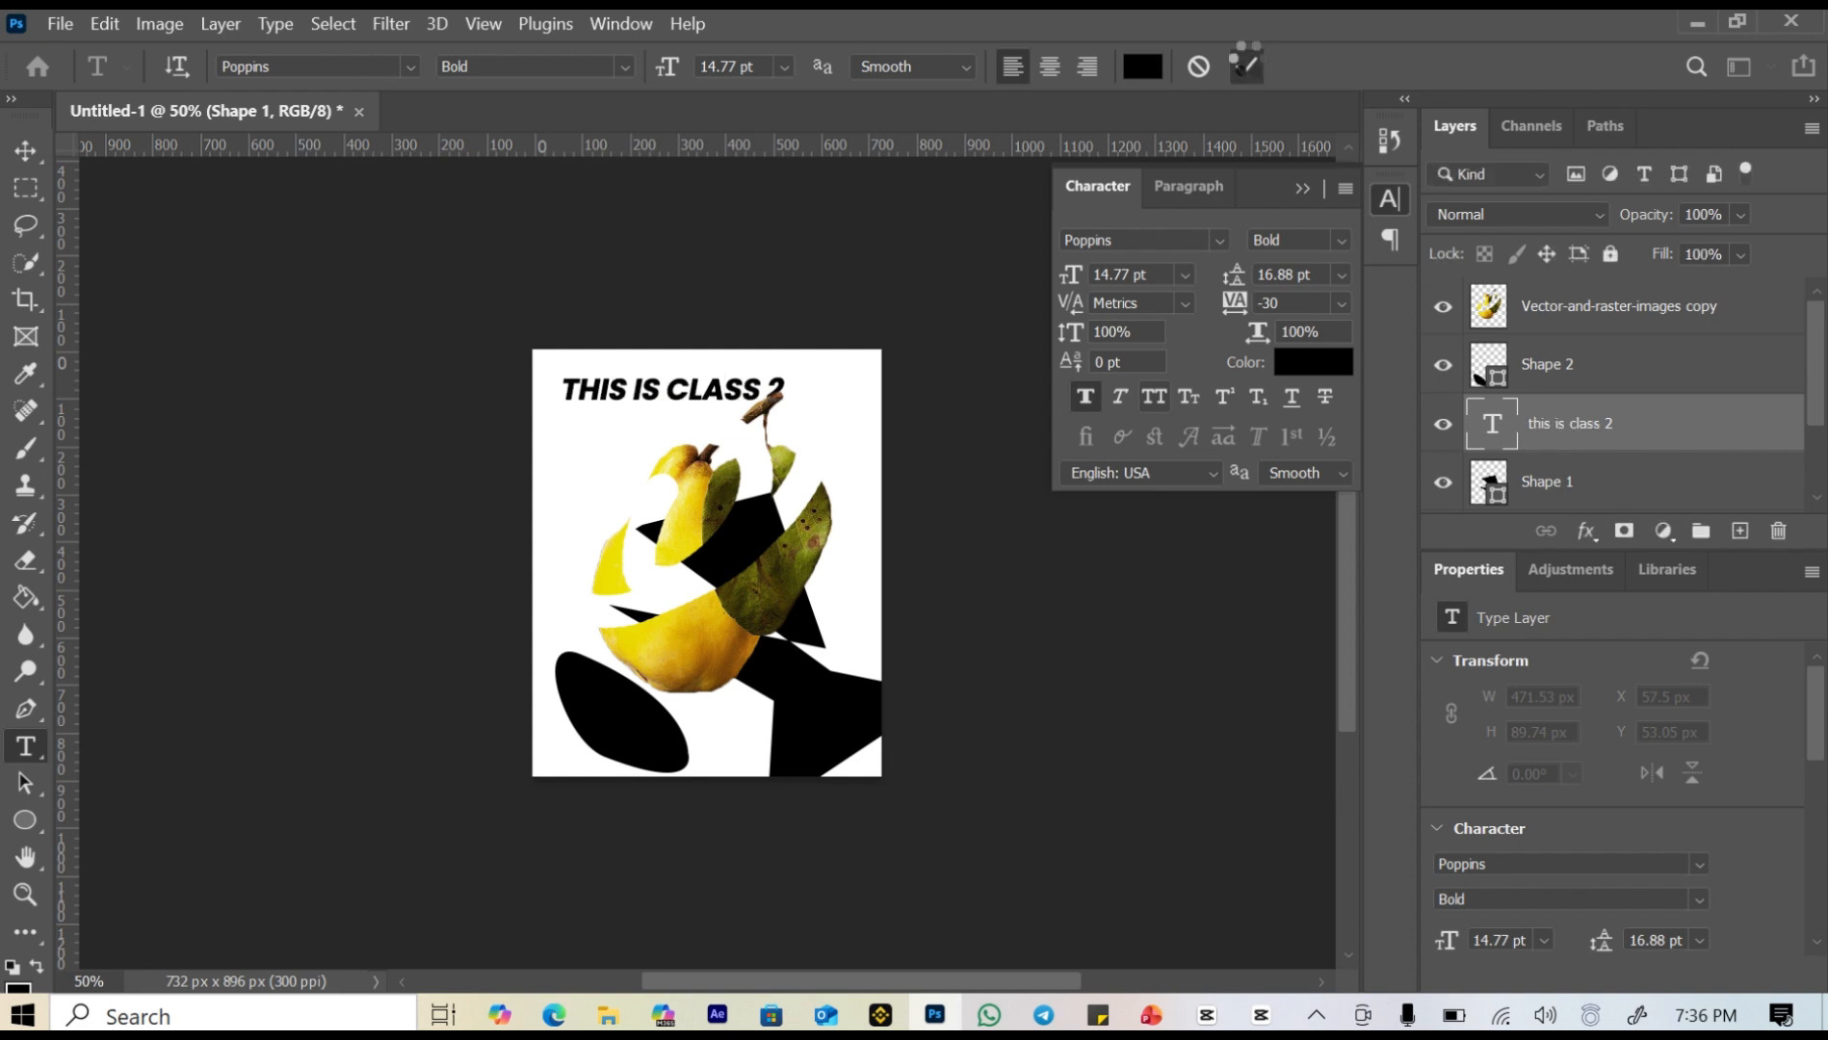
{"action": "key", "text": "ctrl+z"}
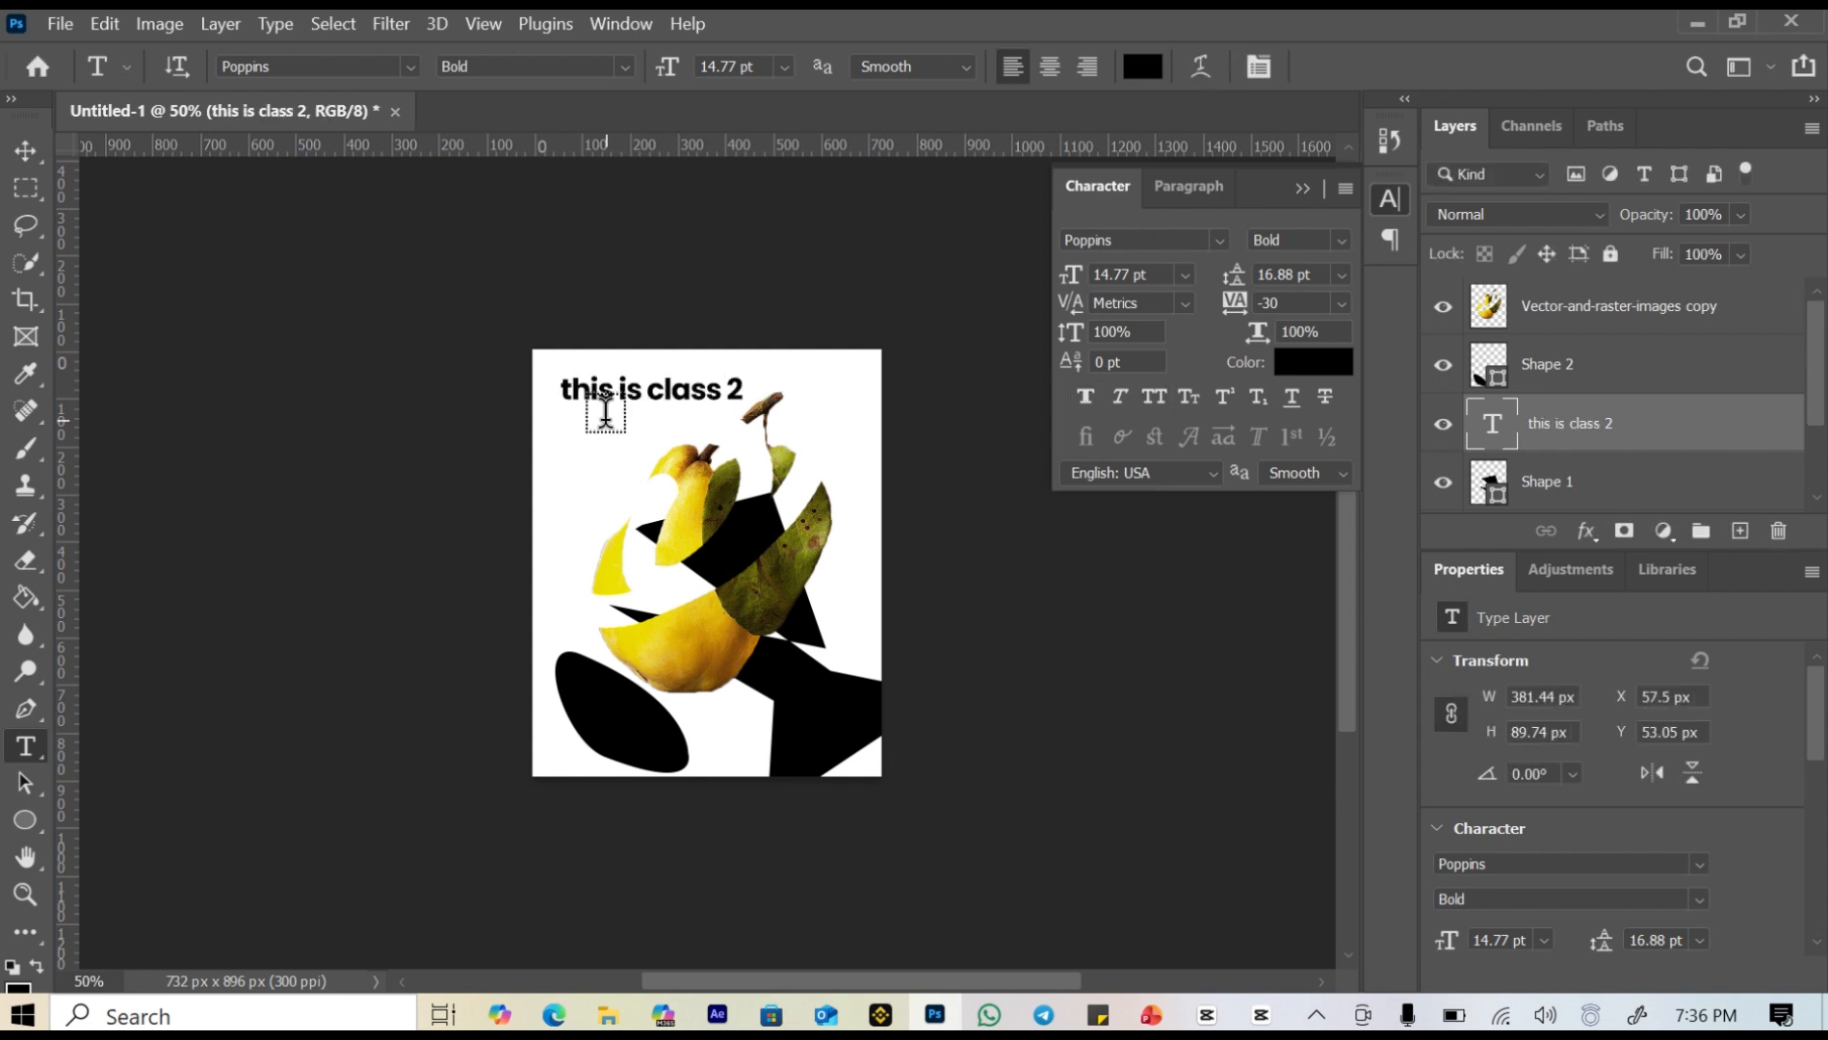
Draw a black rectangle about 87 by 77 px below the "this is class 2" text with the Rectangle tool.
{"action": "left_click", "coordinate": [26, 821]}
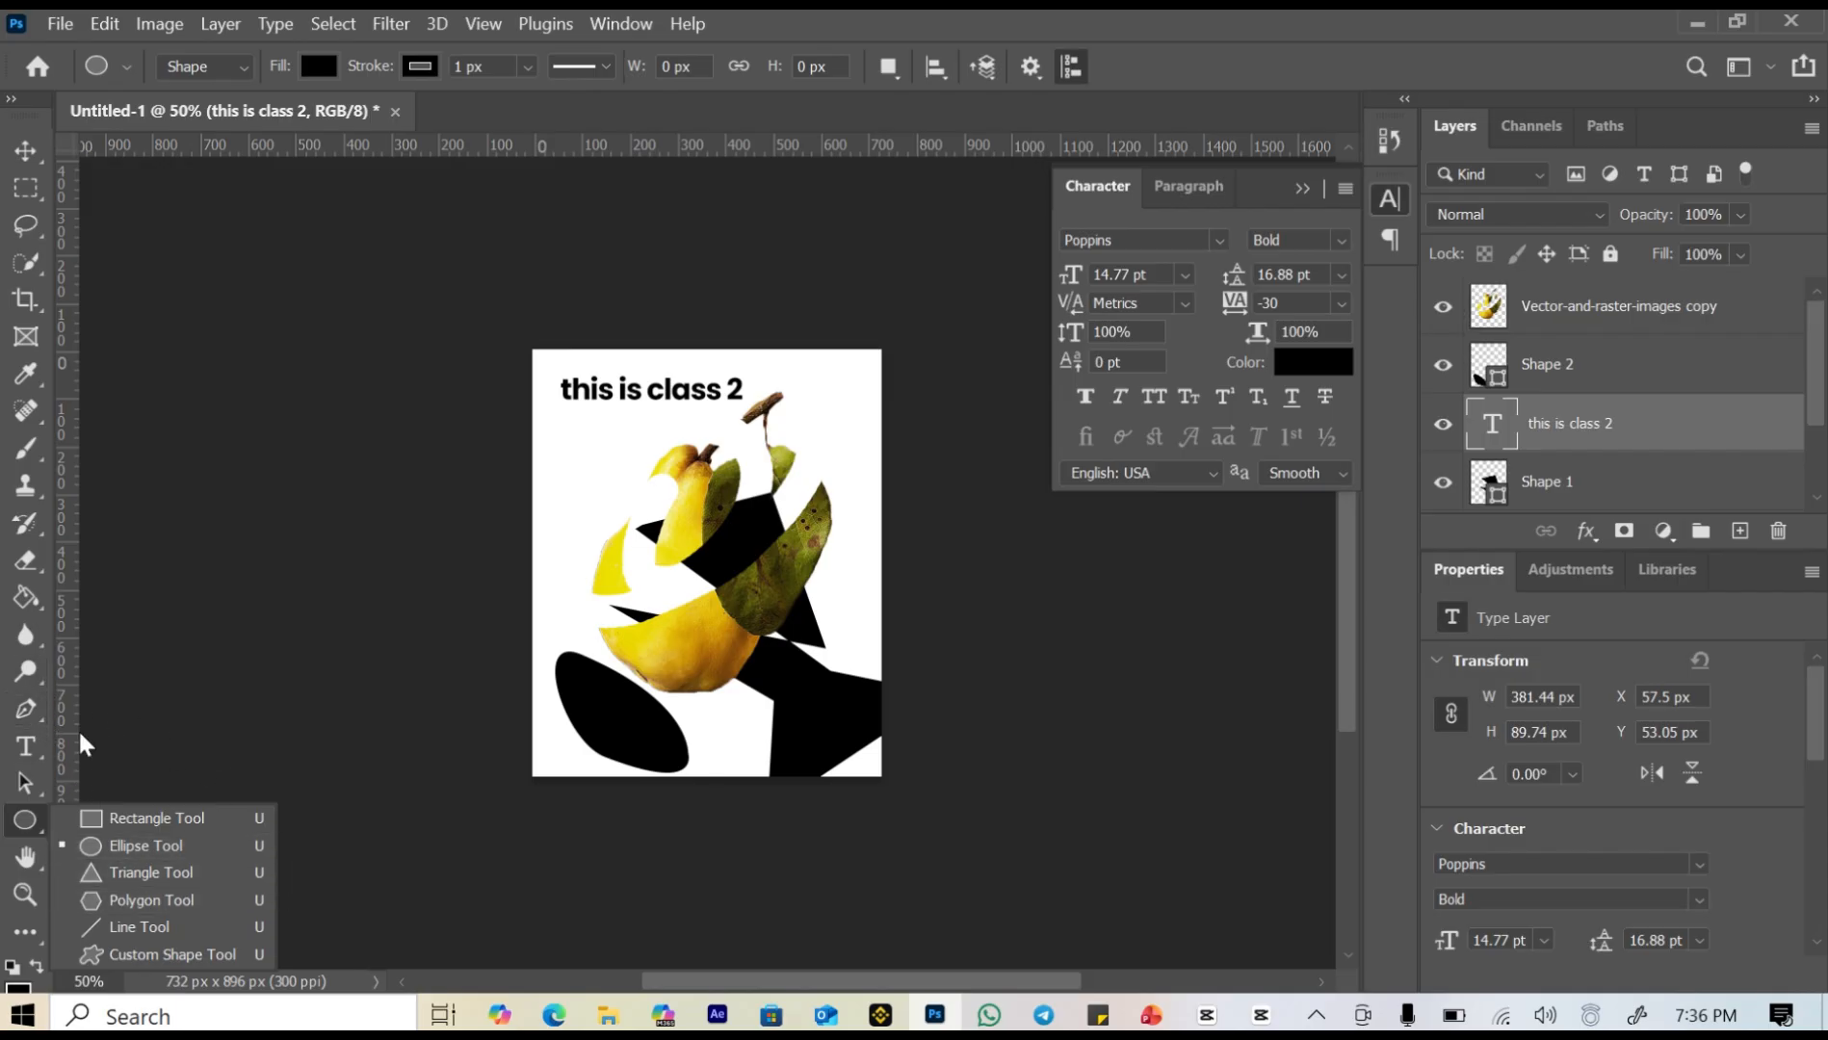
{"action": "left_click", "coordinate": [135, 823]}
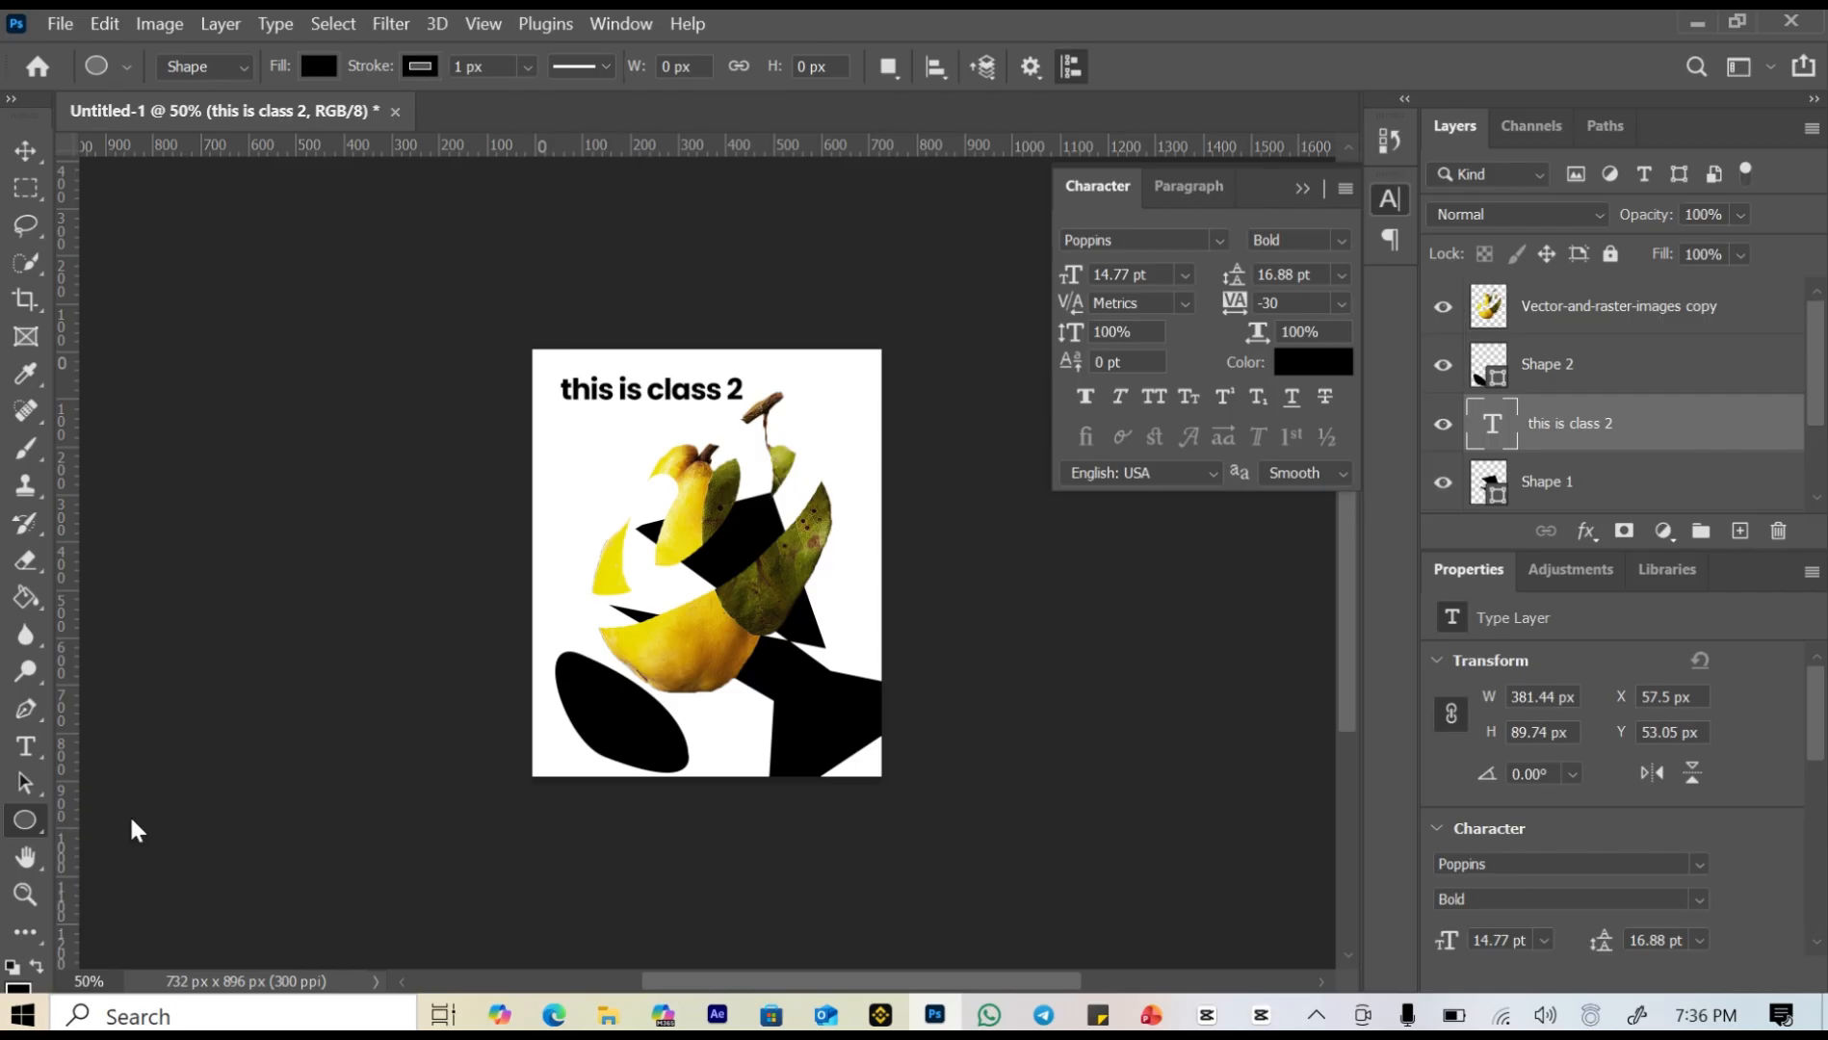
{"action": "left_click_drag", "start_coordinate": [577, 437], "coordinate": [618, 473]}
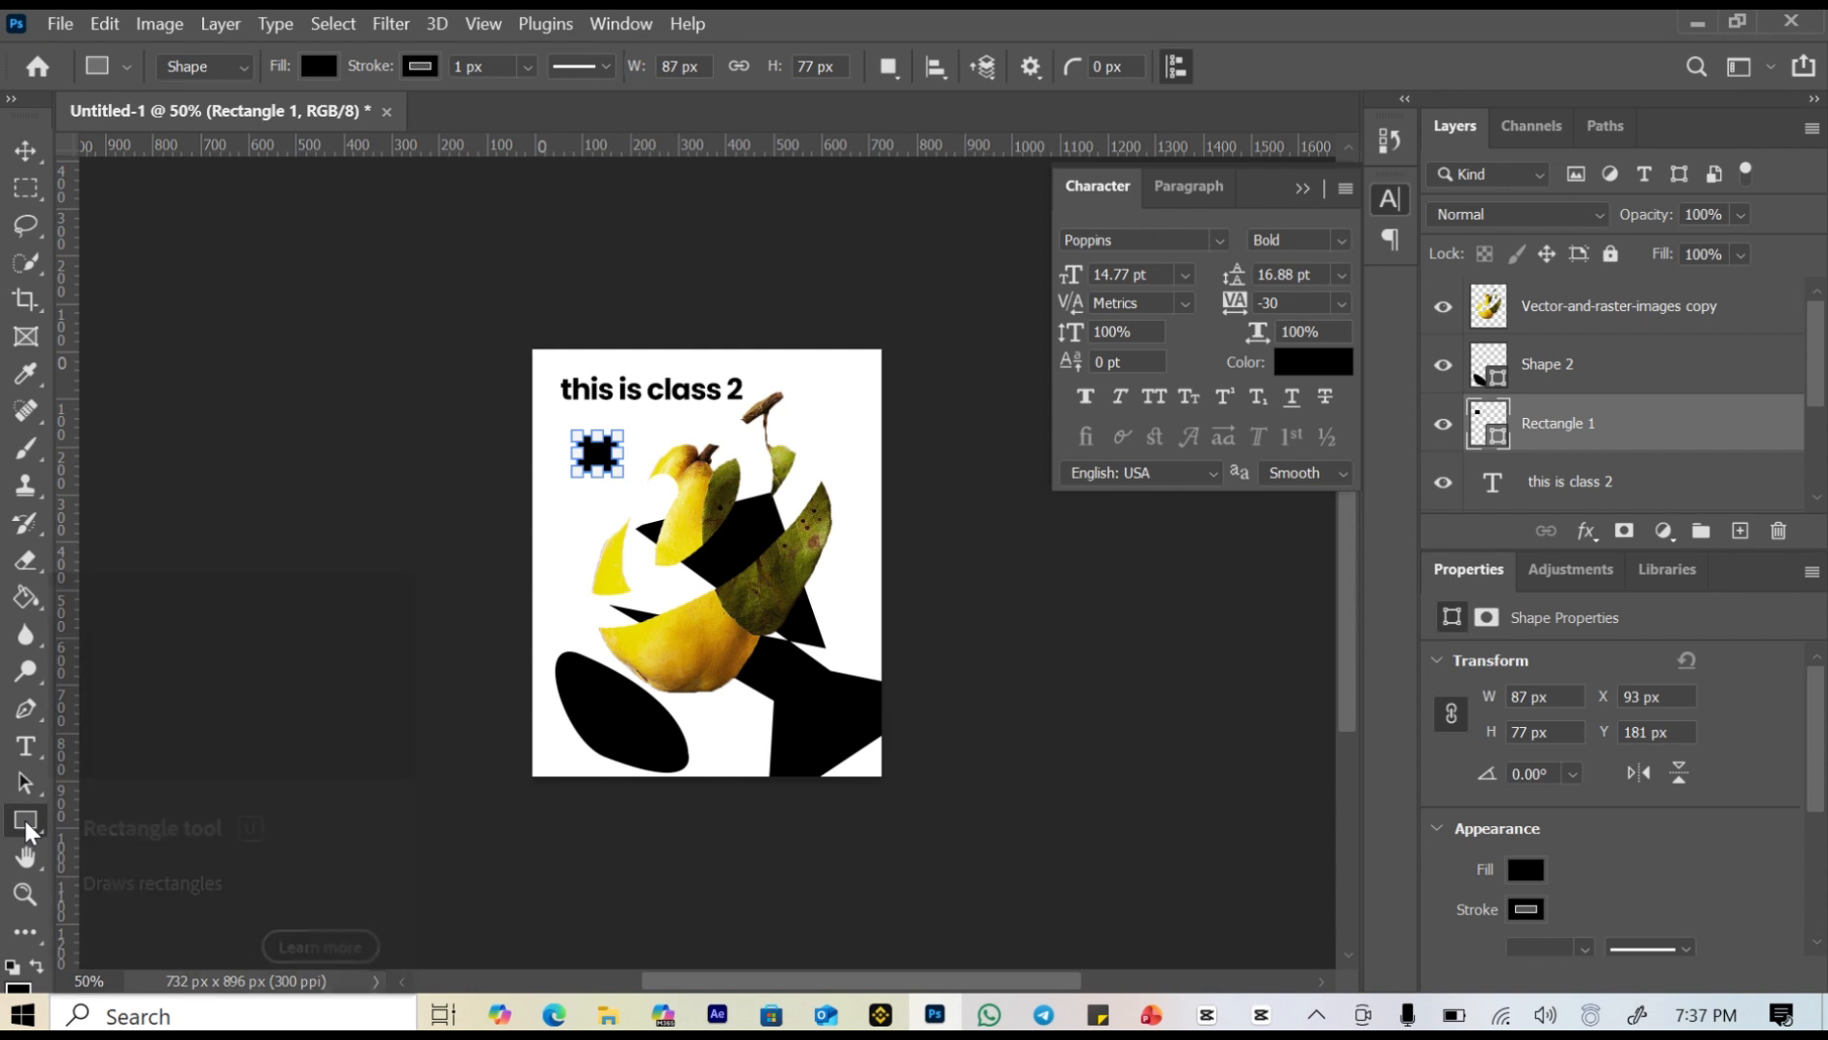
Draw a black ellipse about 103 by 89 px just below the small rectangle and deselect it.
{"action": "left_click", "coordinate": [26, 822]}
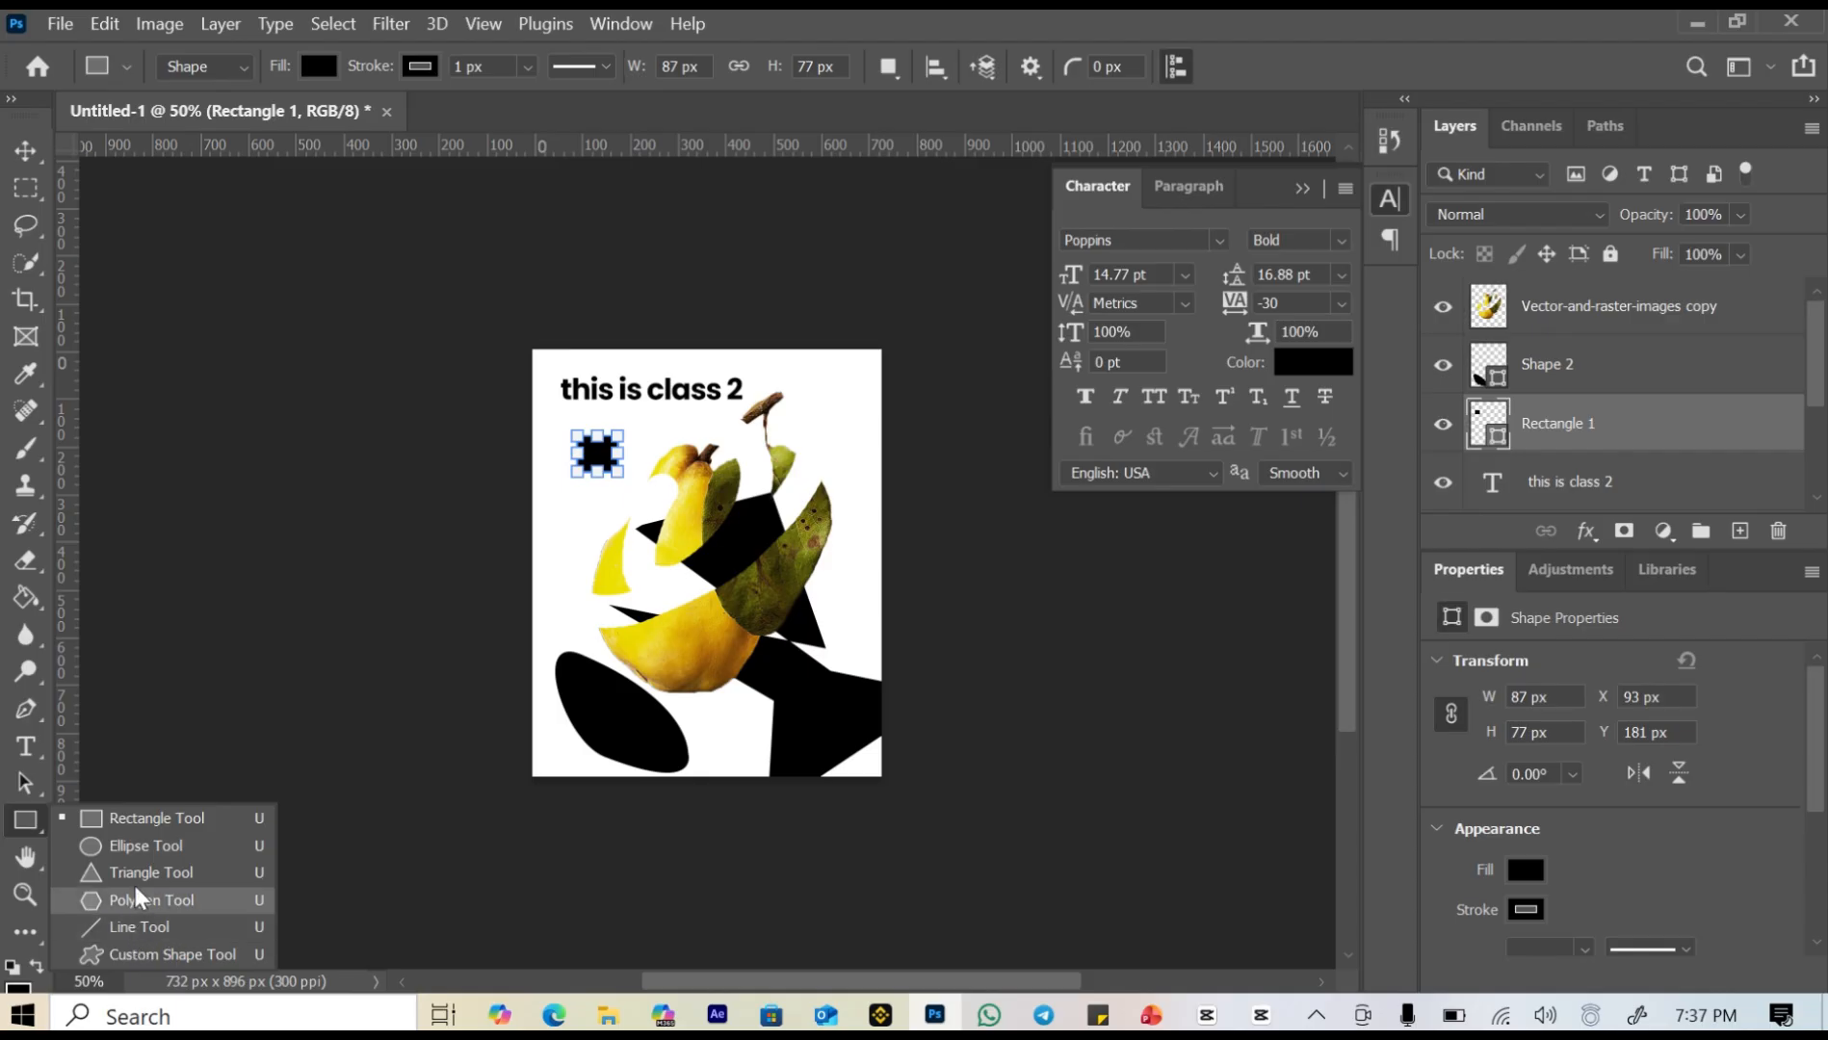
{"action": "left_click", "coordinate": [138, 856]}
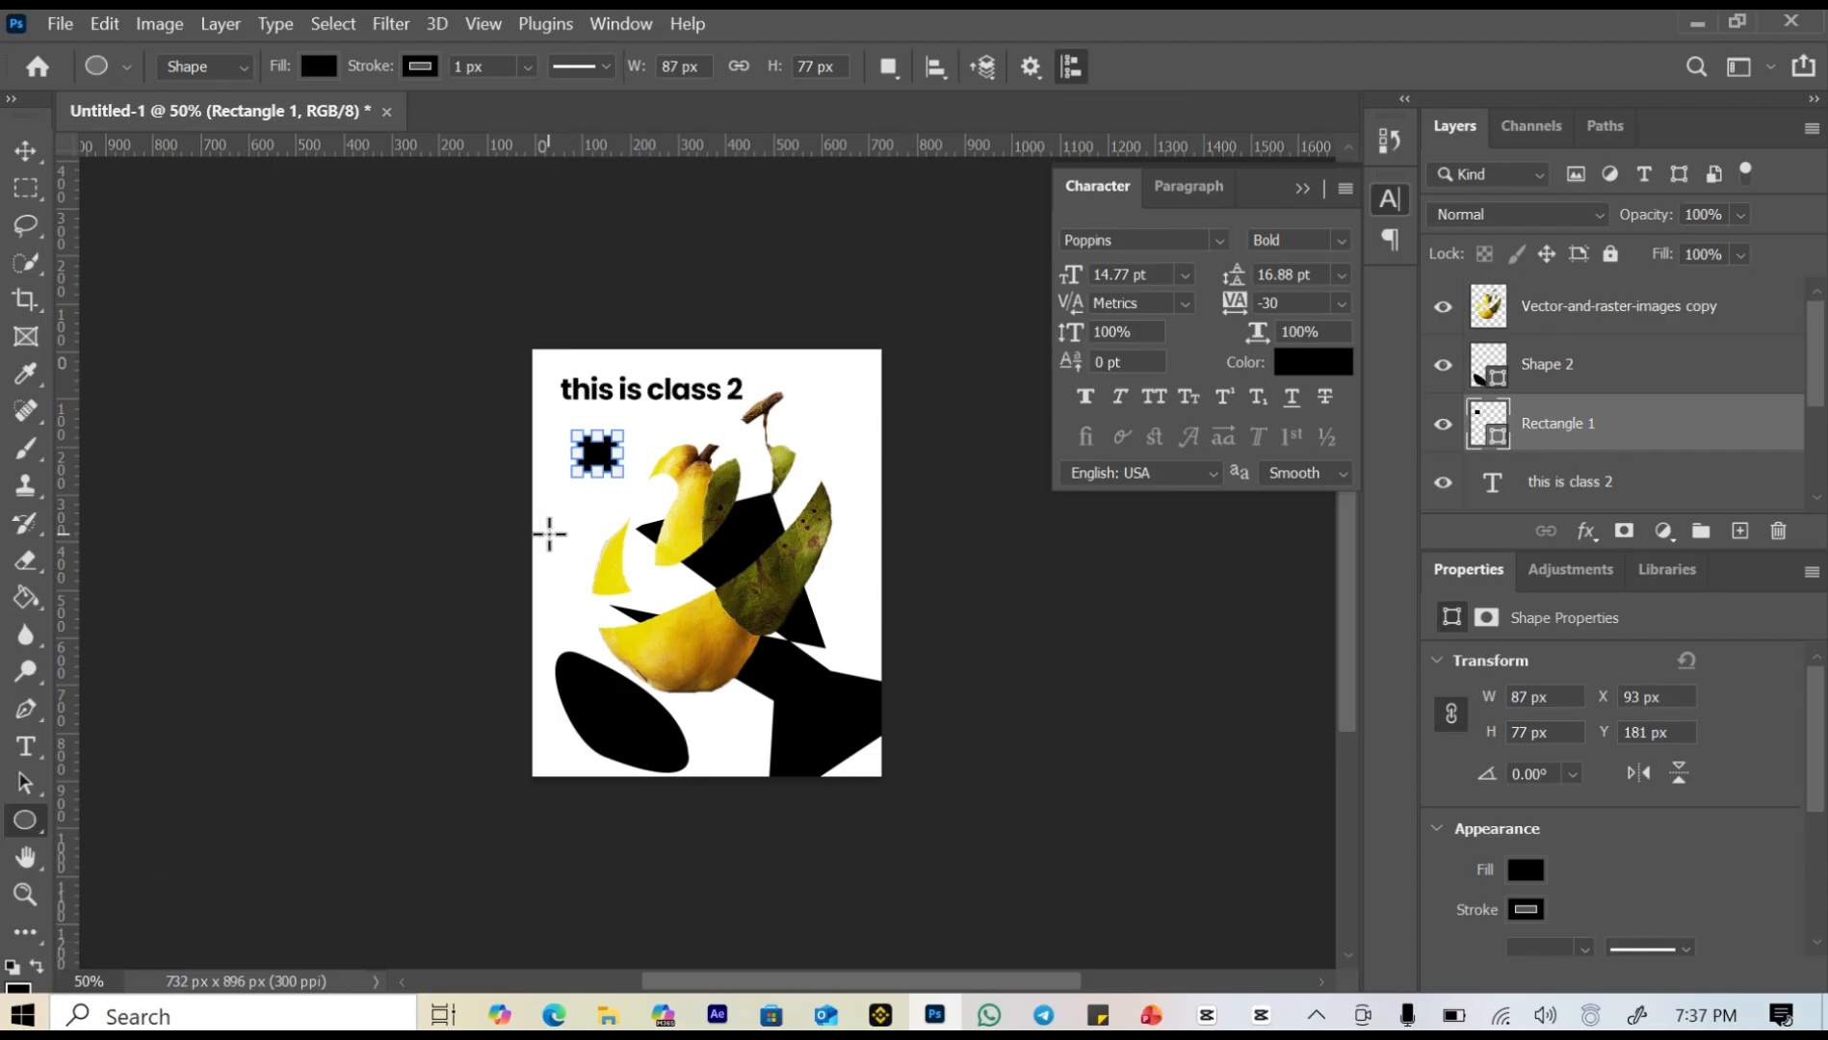
{"action": "left_click_drag", "start_coordinate": [559, 532], "coordinate": [609, 492]}
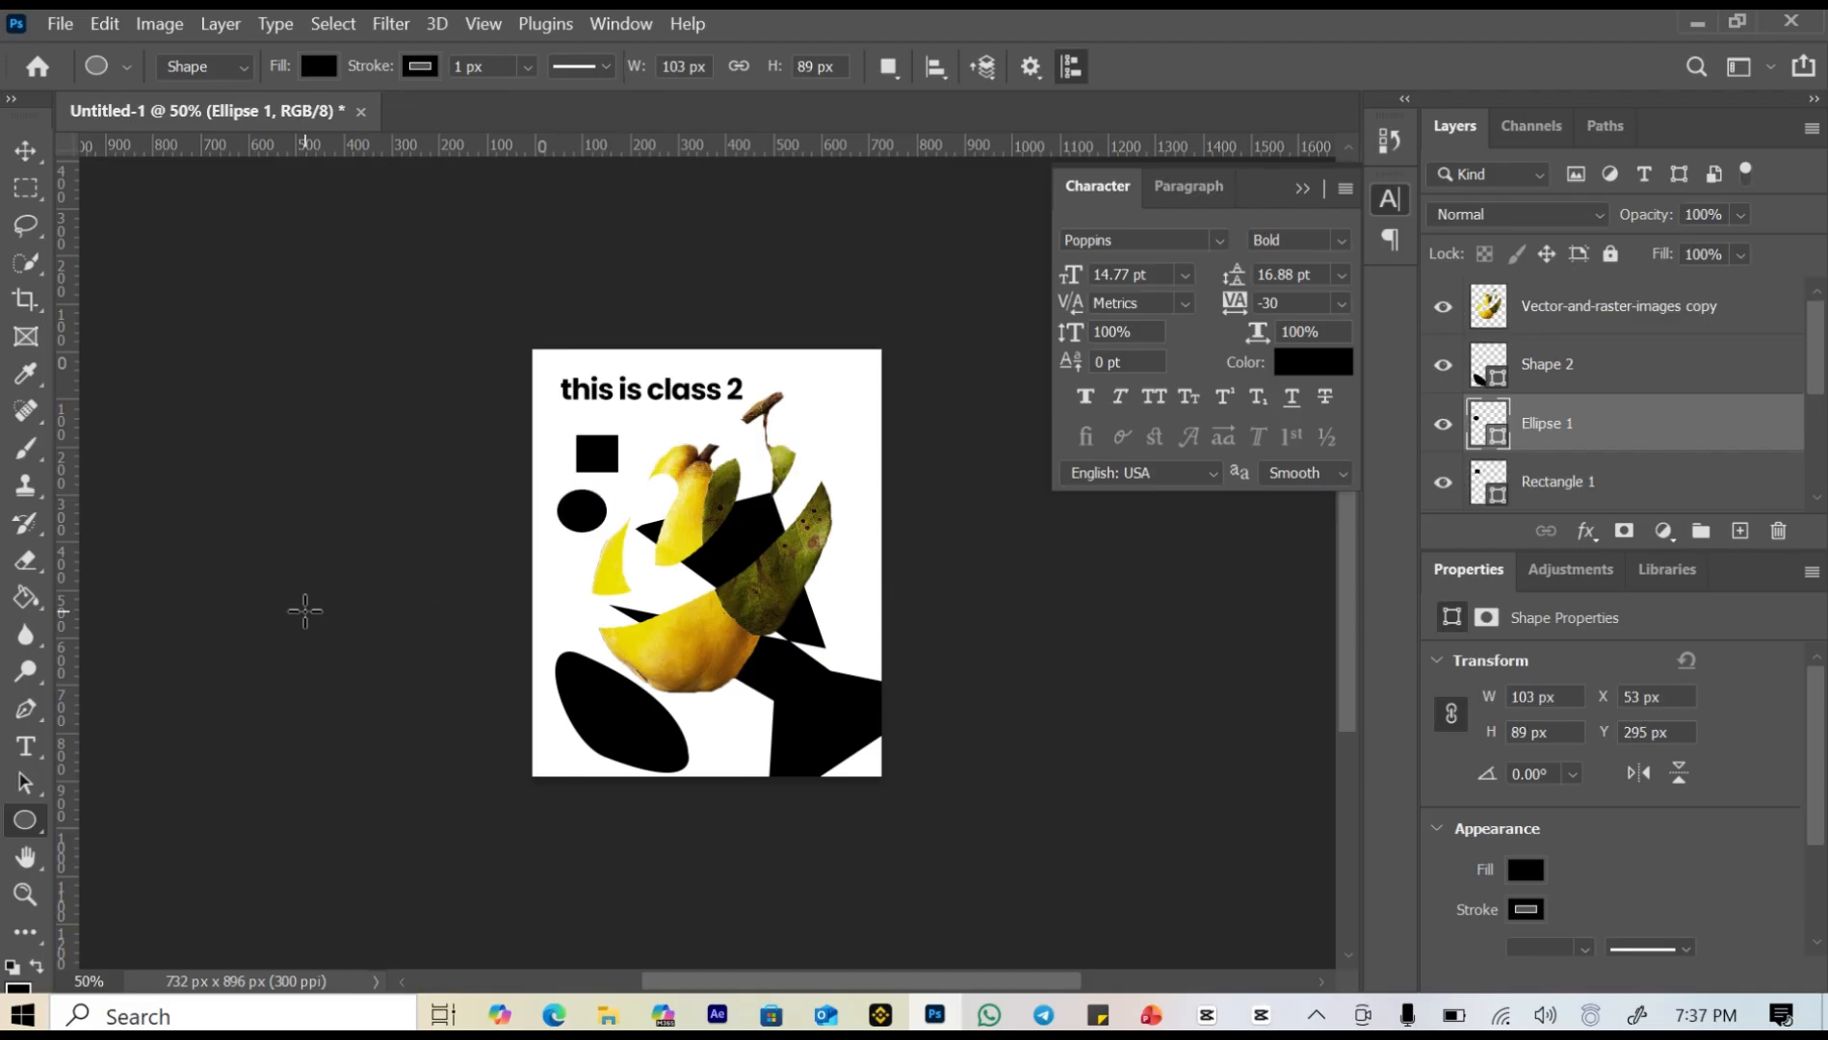
{"action": "key", "text": "v"}
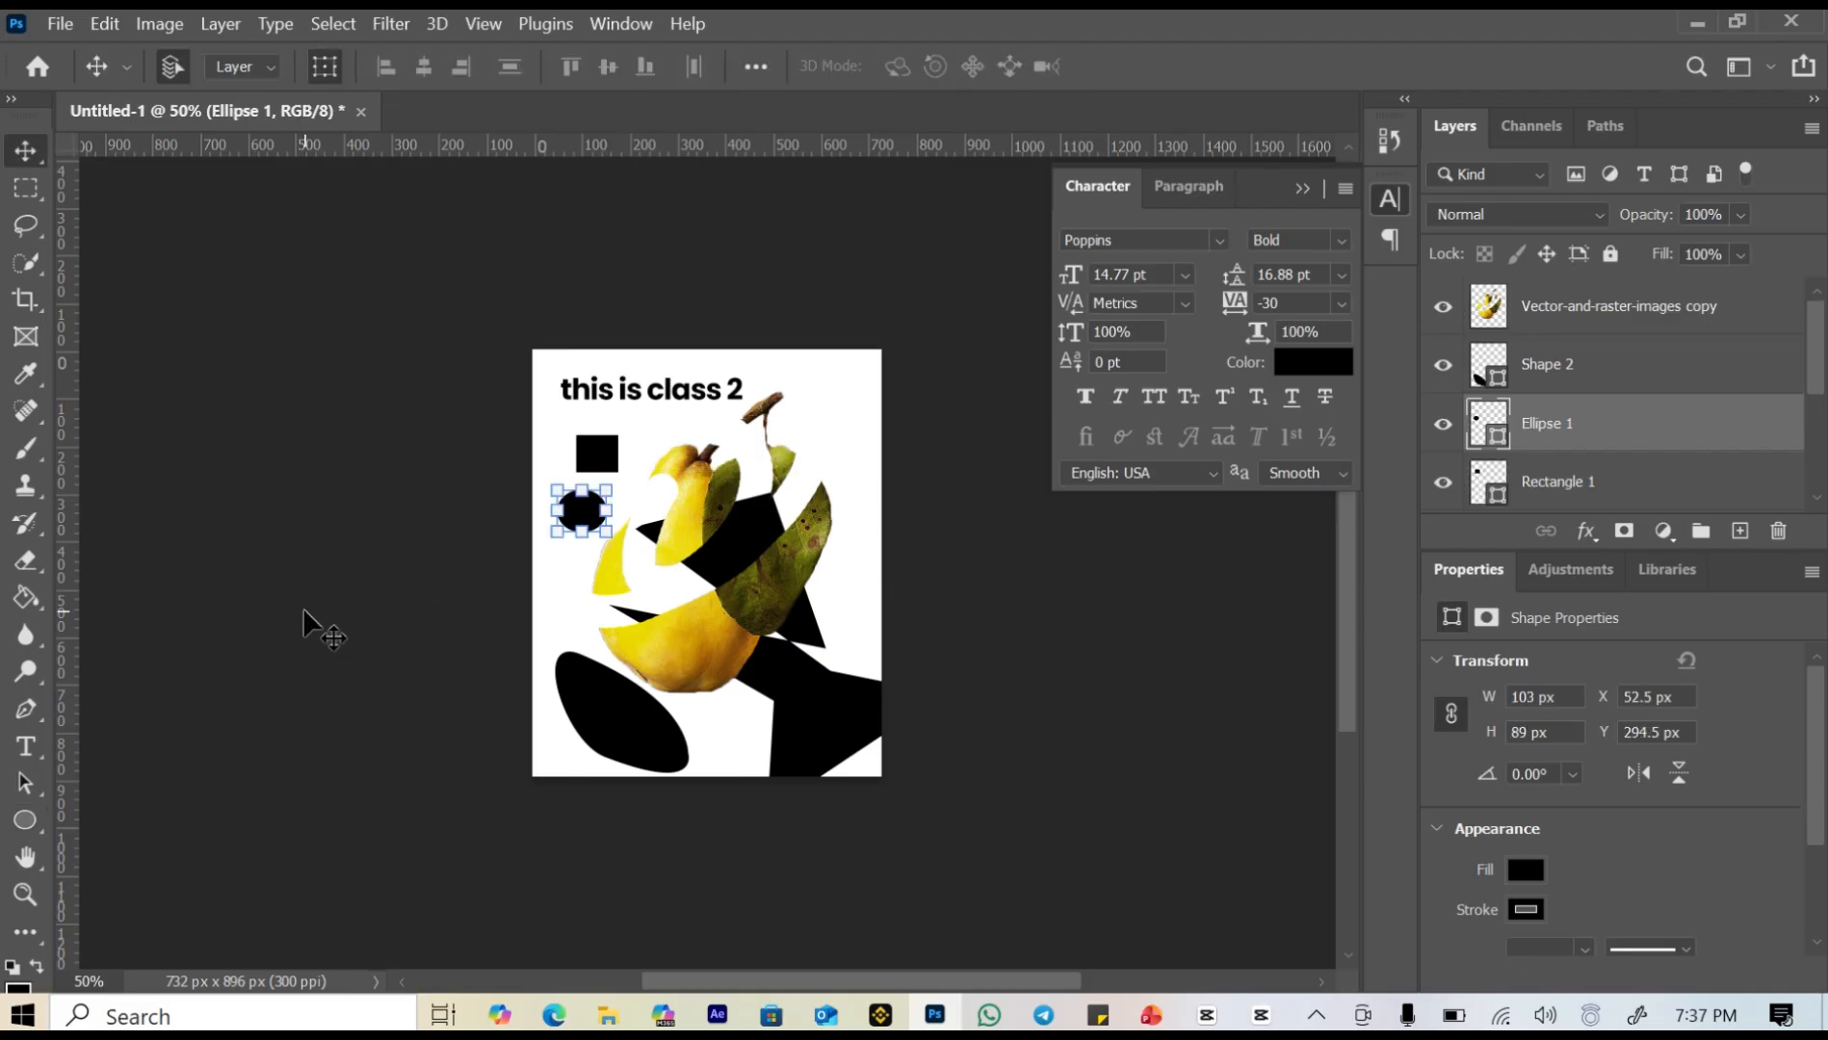
{"action": "left_click", "coordinate": [997, 494]}
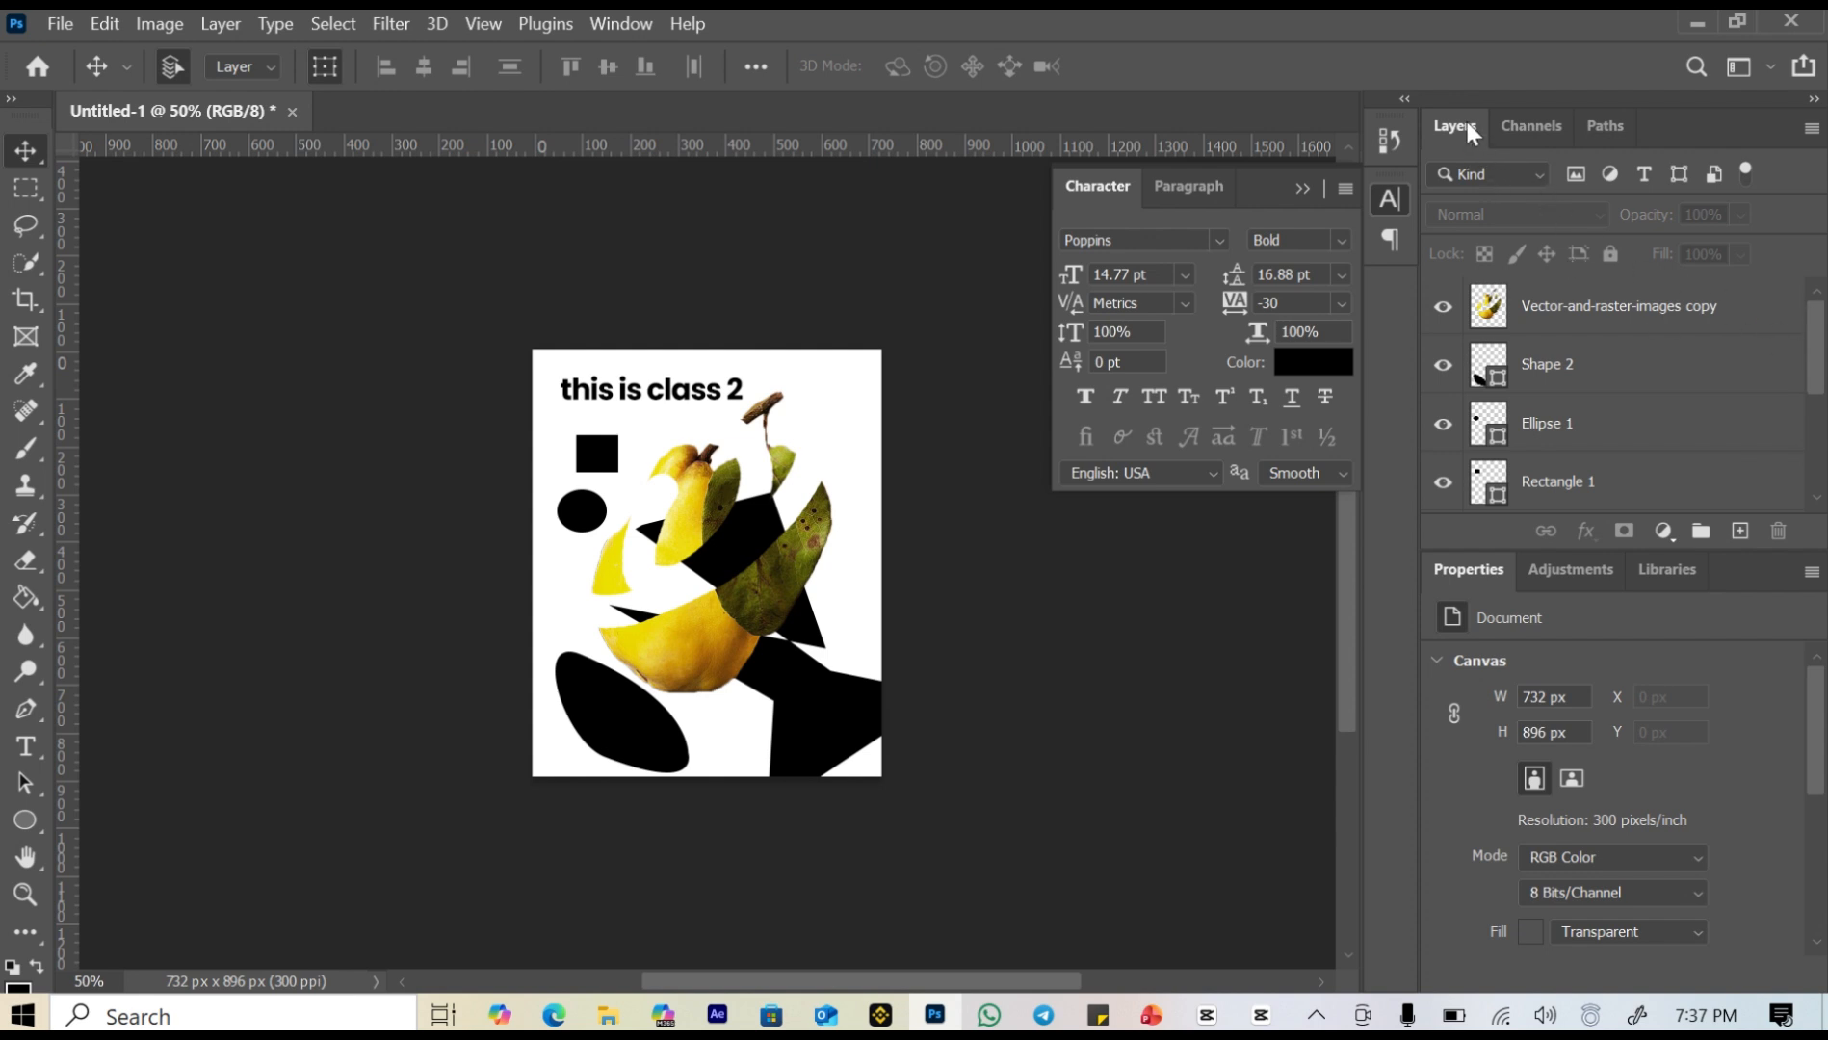
Select the Vector-and-raster-images copy layer, hide it and show it again, and leave it hidden.
{"action": "scroll", "coordinate": [1656, 395], "scroll_direction": "down", "scroll_amount": 3}
{"action": "scroll", "coordinate": [1661, 395], "scroll_direction": "up", "scroll_amount": 3}
{"action": "left_click", "coordinate": [1554, 314]}
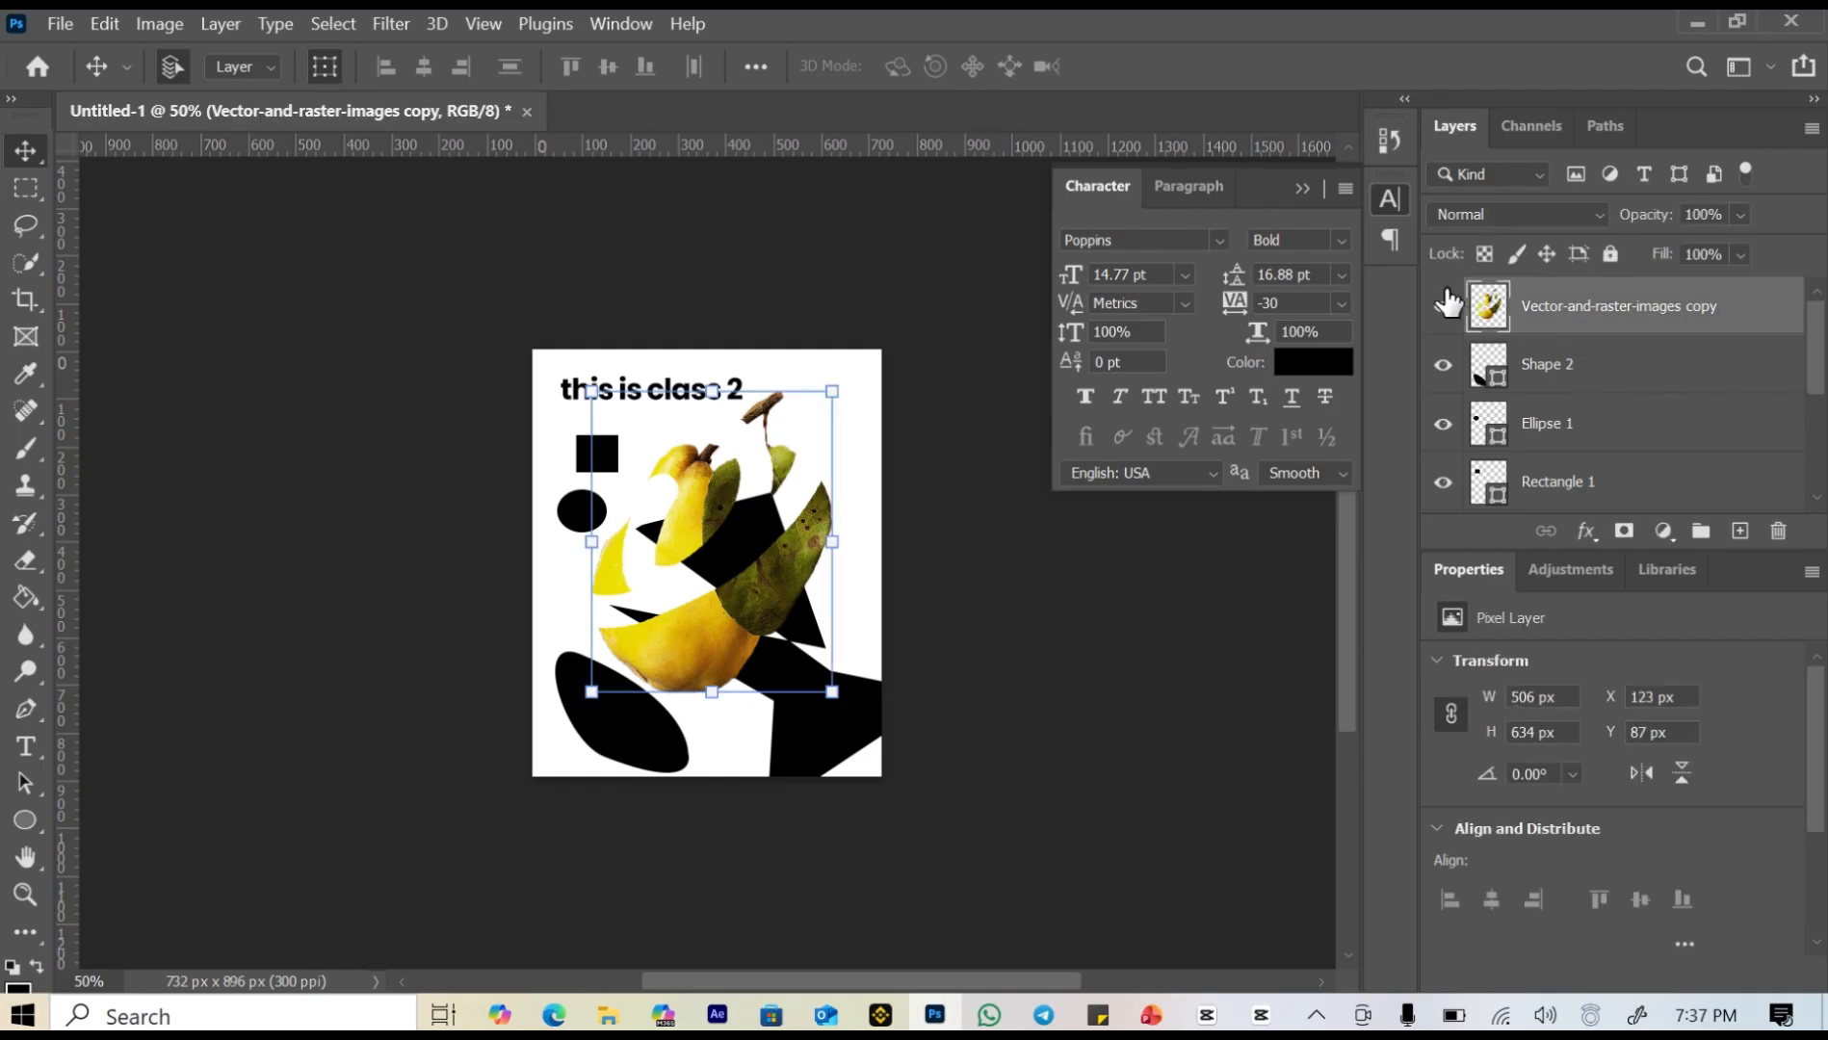
{"action": "left_click", "coordinate": [1444, 305]}
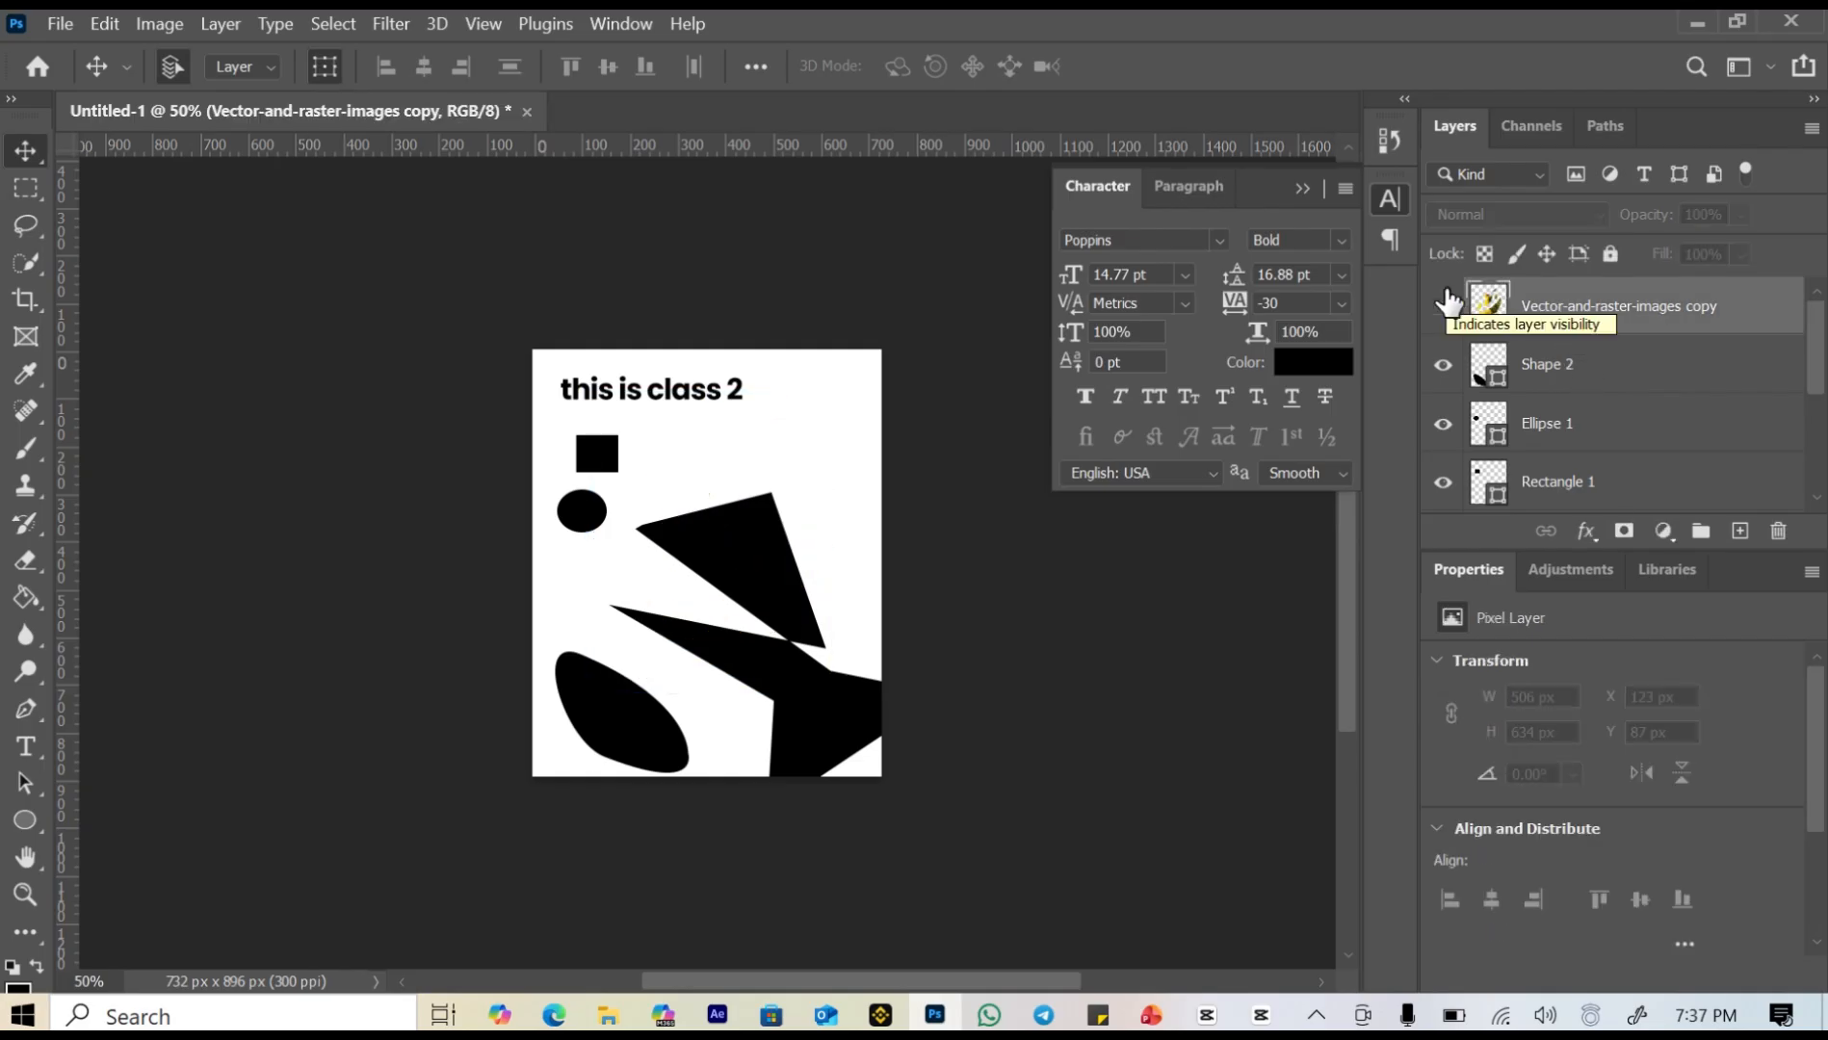
{"action": "left_click", "coordinate": [1444, 305]}
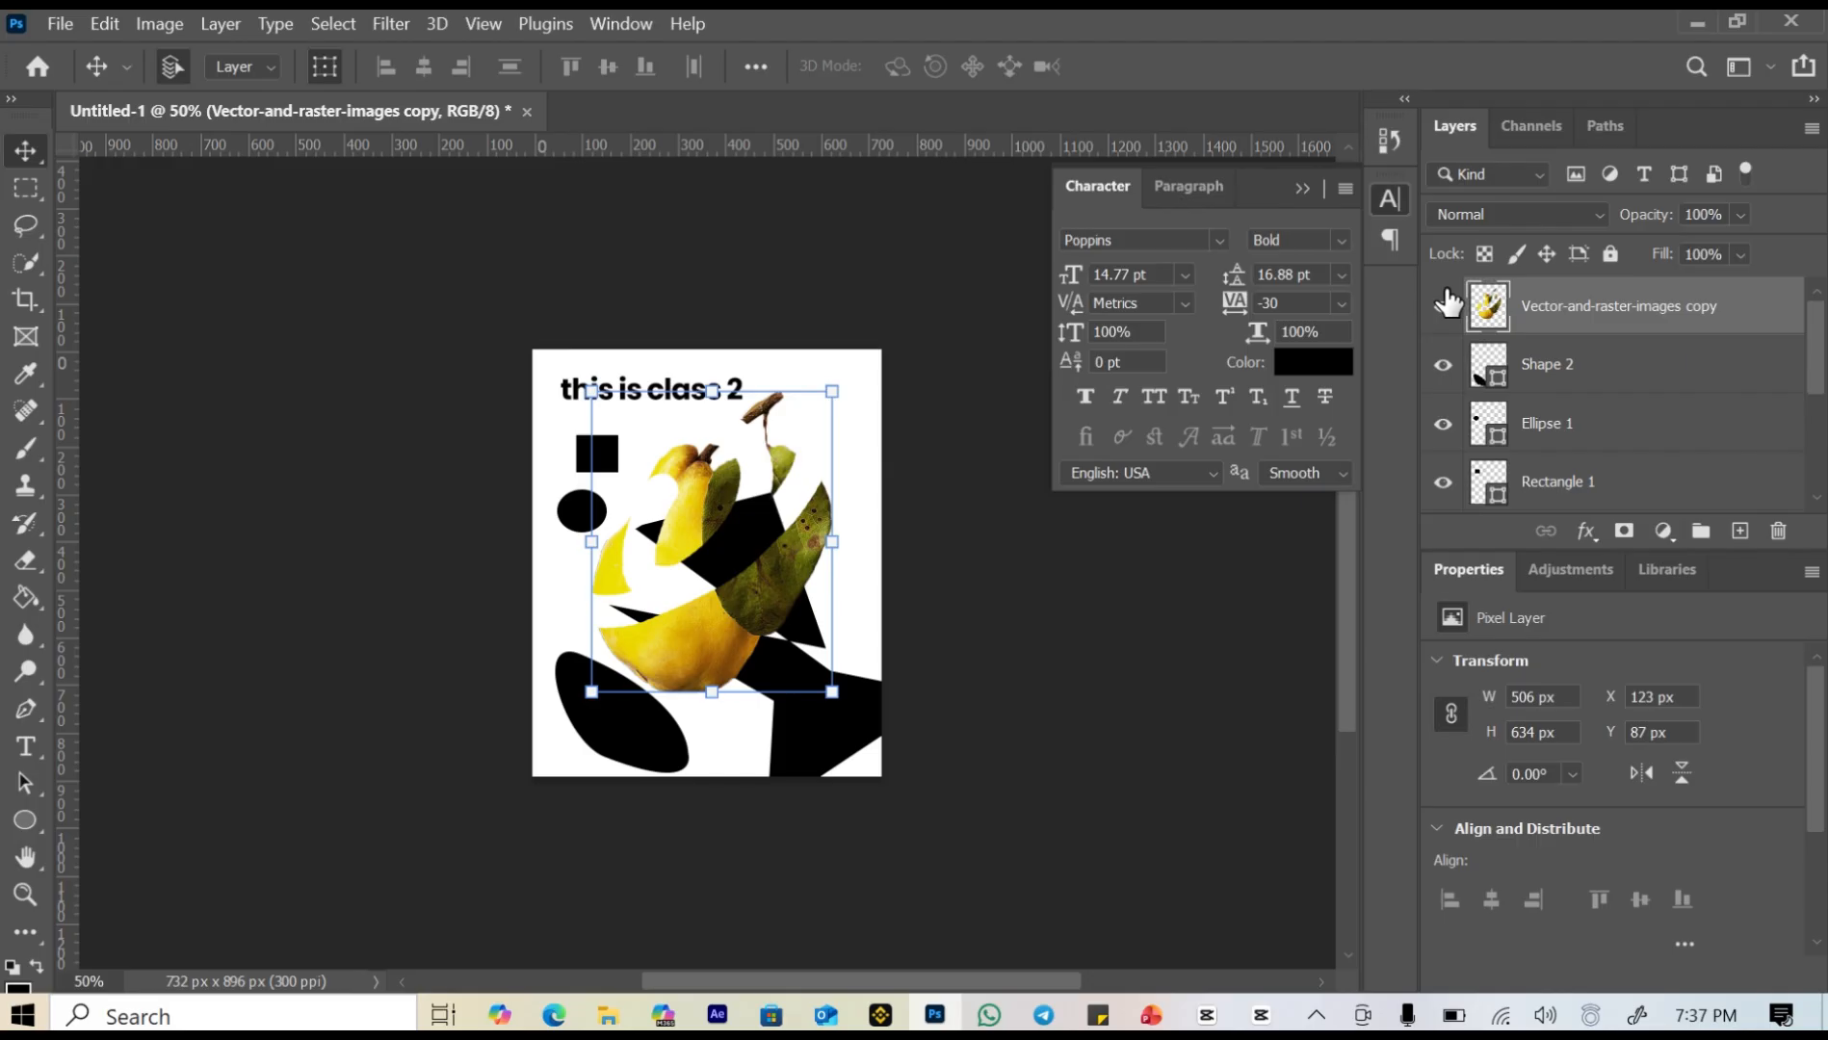
{"action": "left_click", "coordinate": [1443, 305]}
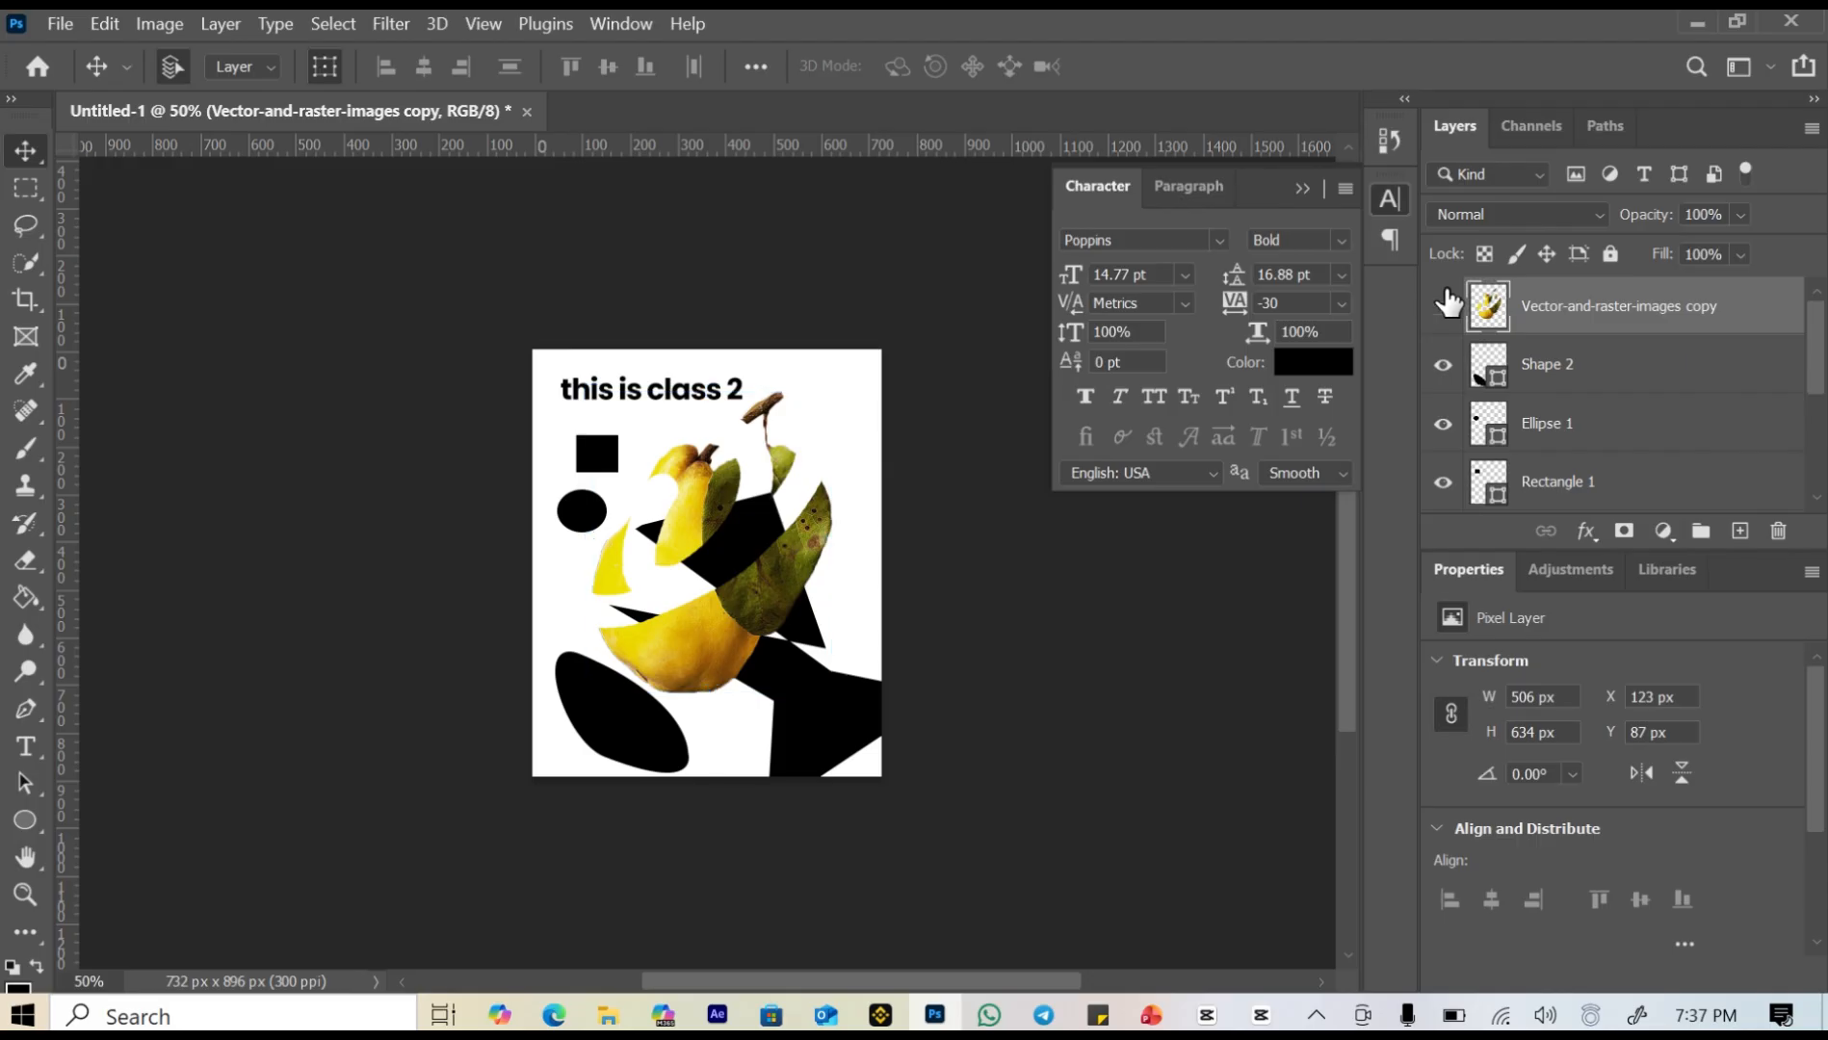
Hide and show again the Shape 2, Ellipse 1 and Layer 1 layers, one after another.
{"action": "left_click", "coordinate": [1444, 365]}
{"action": "left_click", "coordinate": [1444, 365]}
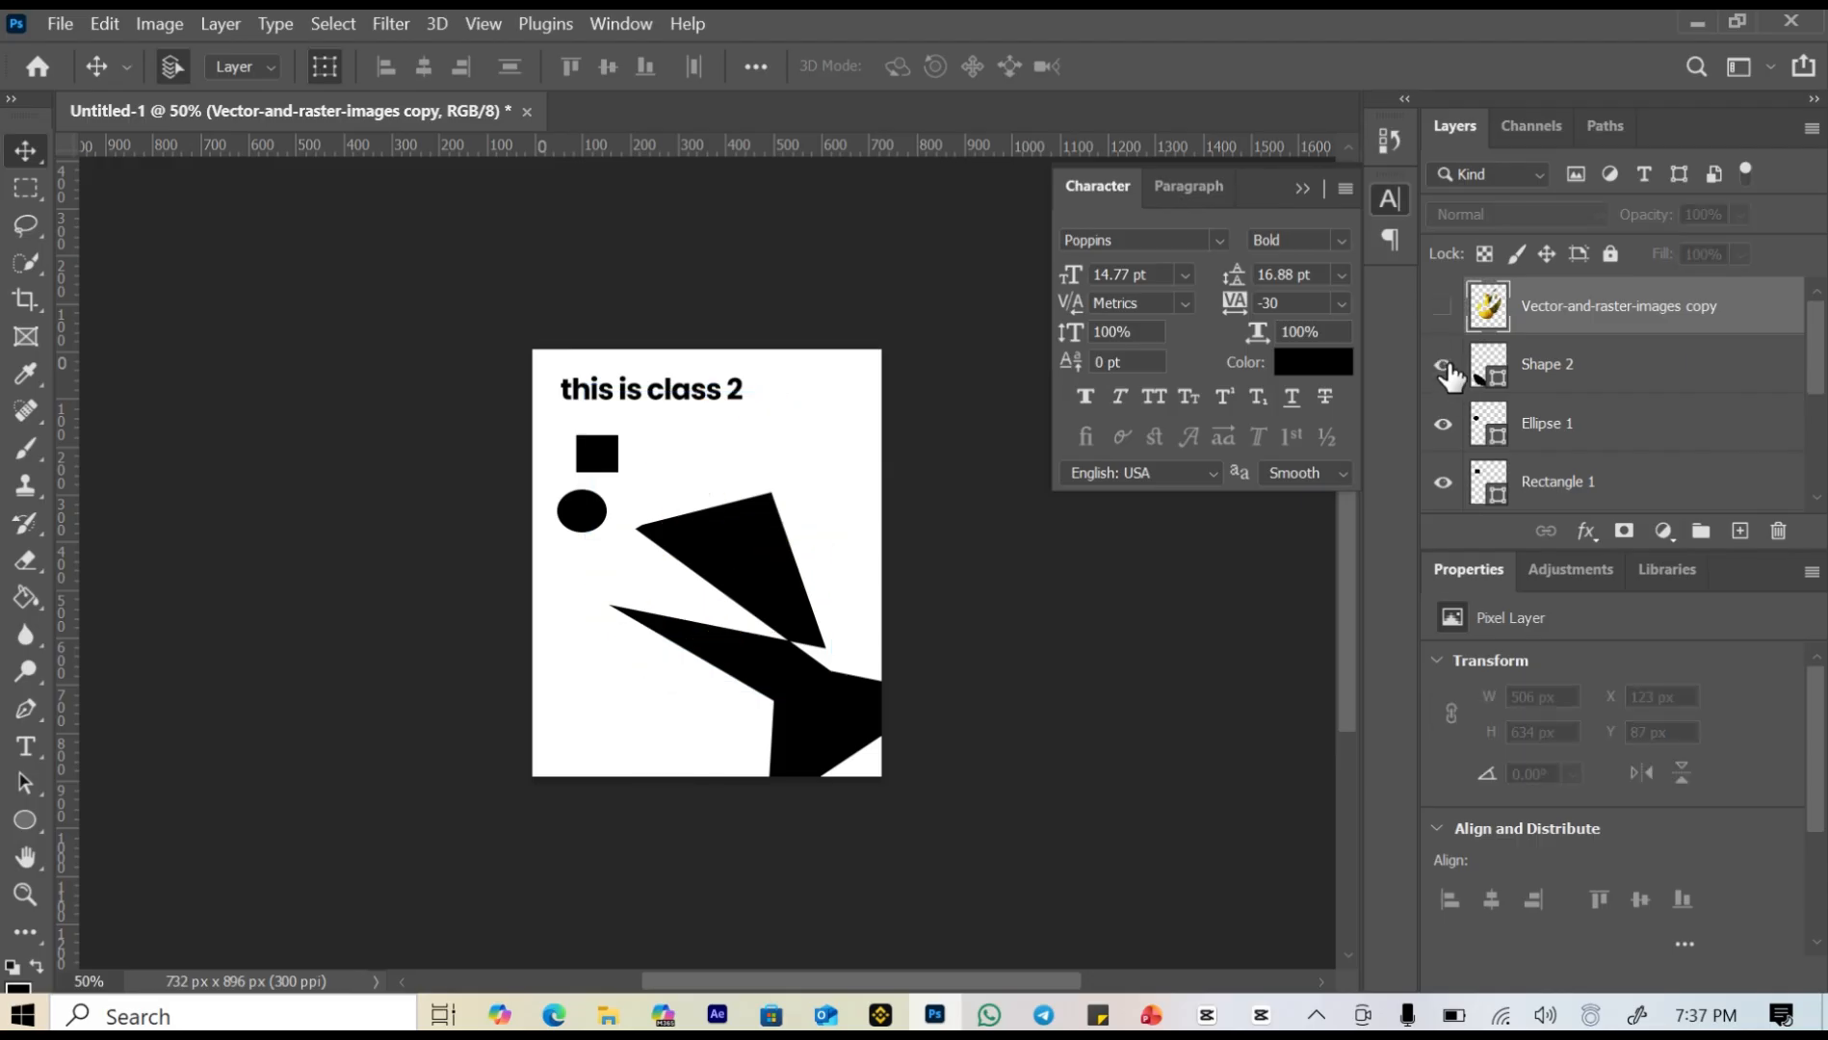
{"action": "left_click", "coordinate": [1444, 424]}
{"action": "left_click", "coordinate": [1443, 424]}
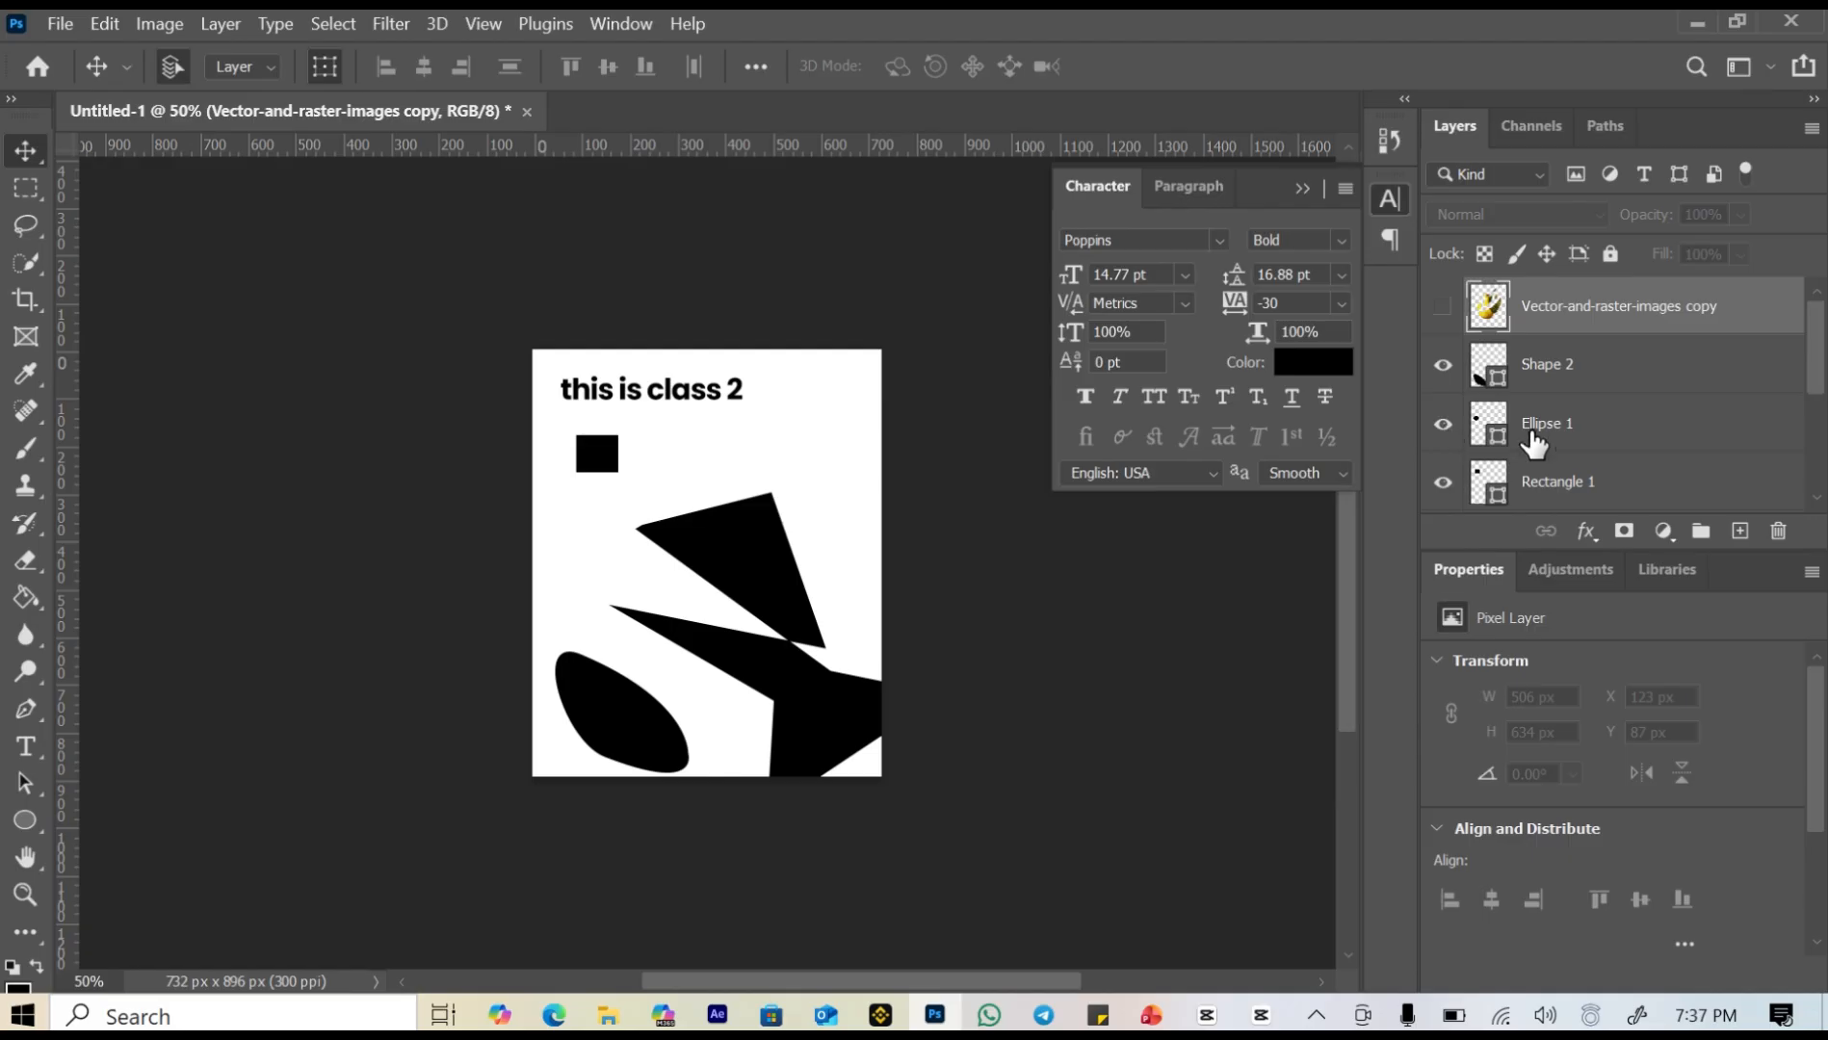
{"action": "scroll", "coordinate": [1626, 457], "scroll_direction": "down", "scroll_amount": 2}
{"action": "scroll", "coordinate": [1625, 453], "scroll_direction": "down", "scroll_amount": 2}
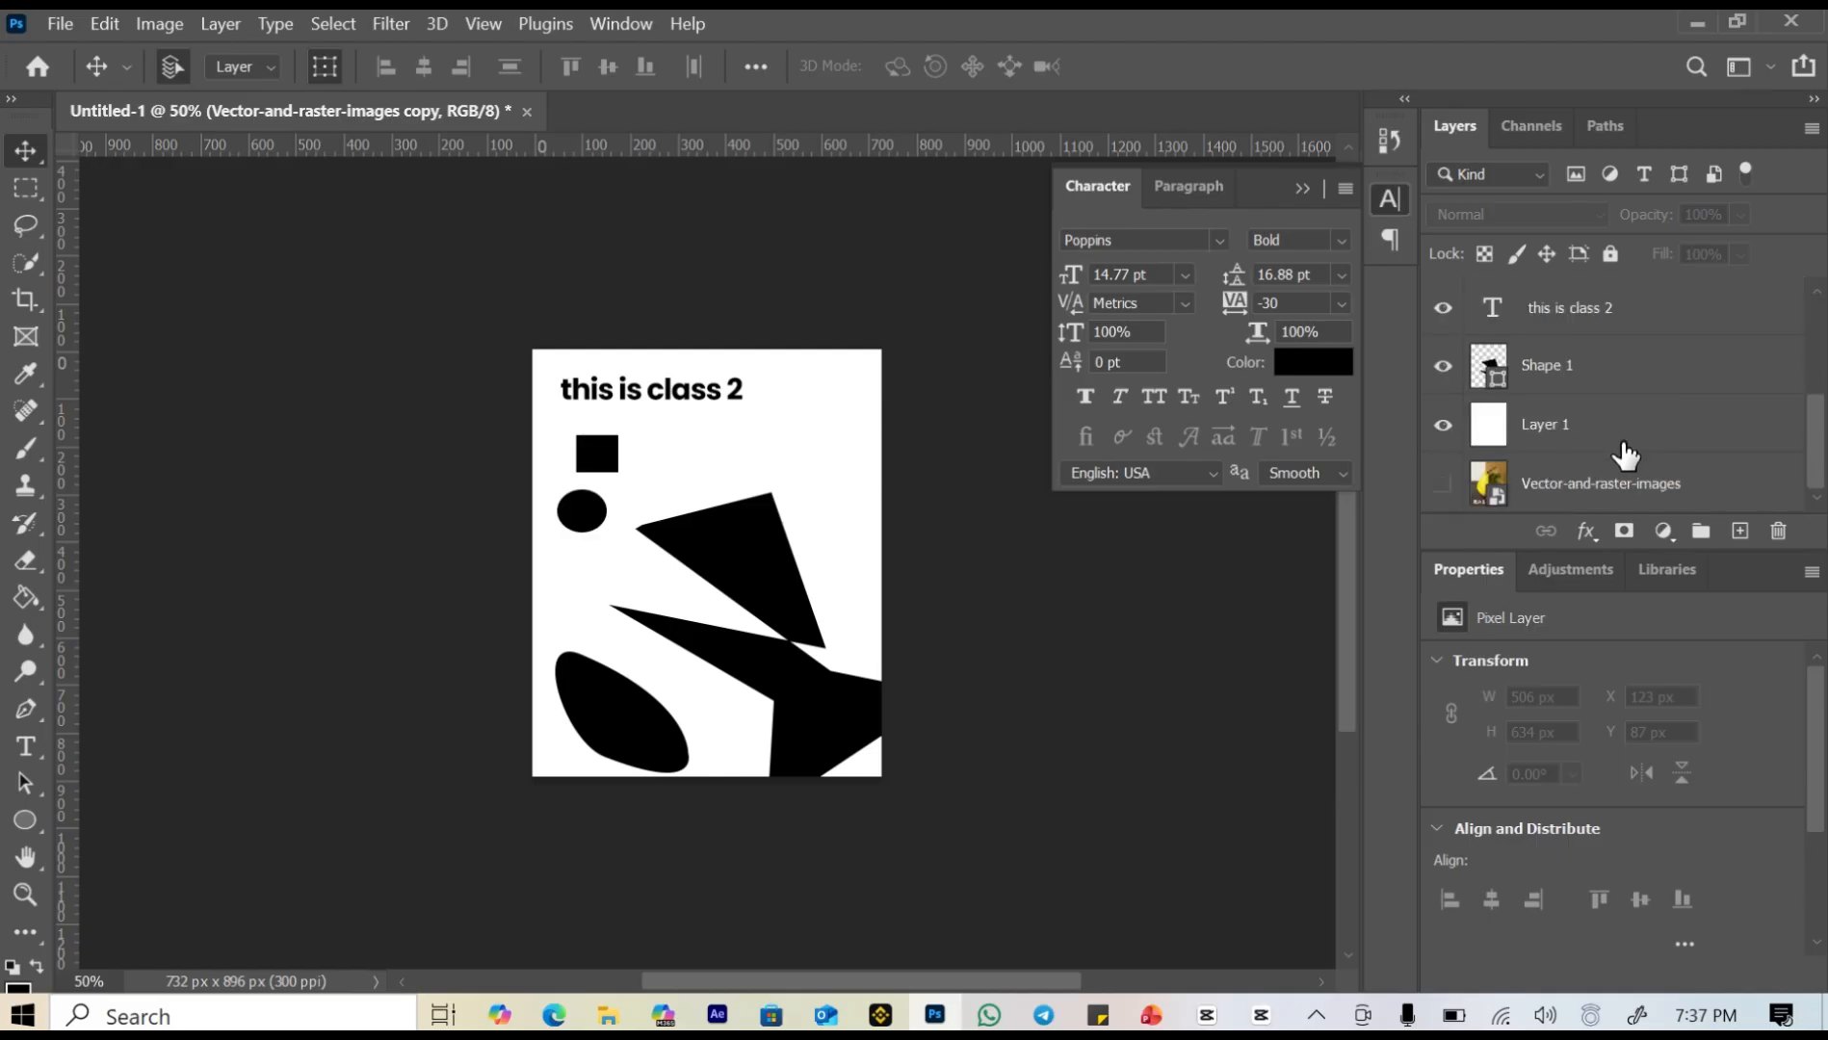
{"action": "left_click", "coordinate": [1439, 426]}
{"action": "left_click", "coordinate": [1438, 426]}
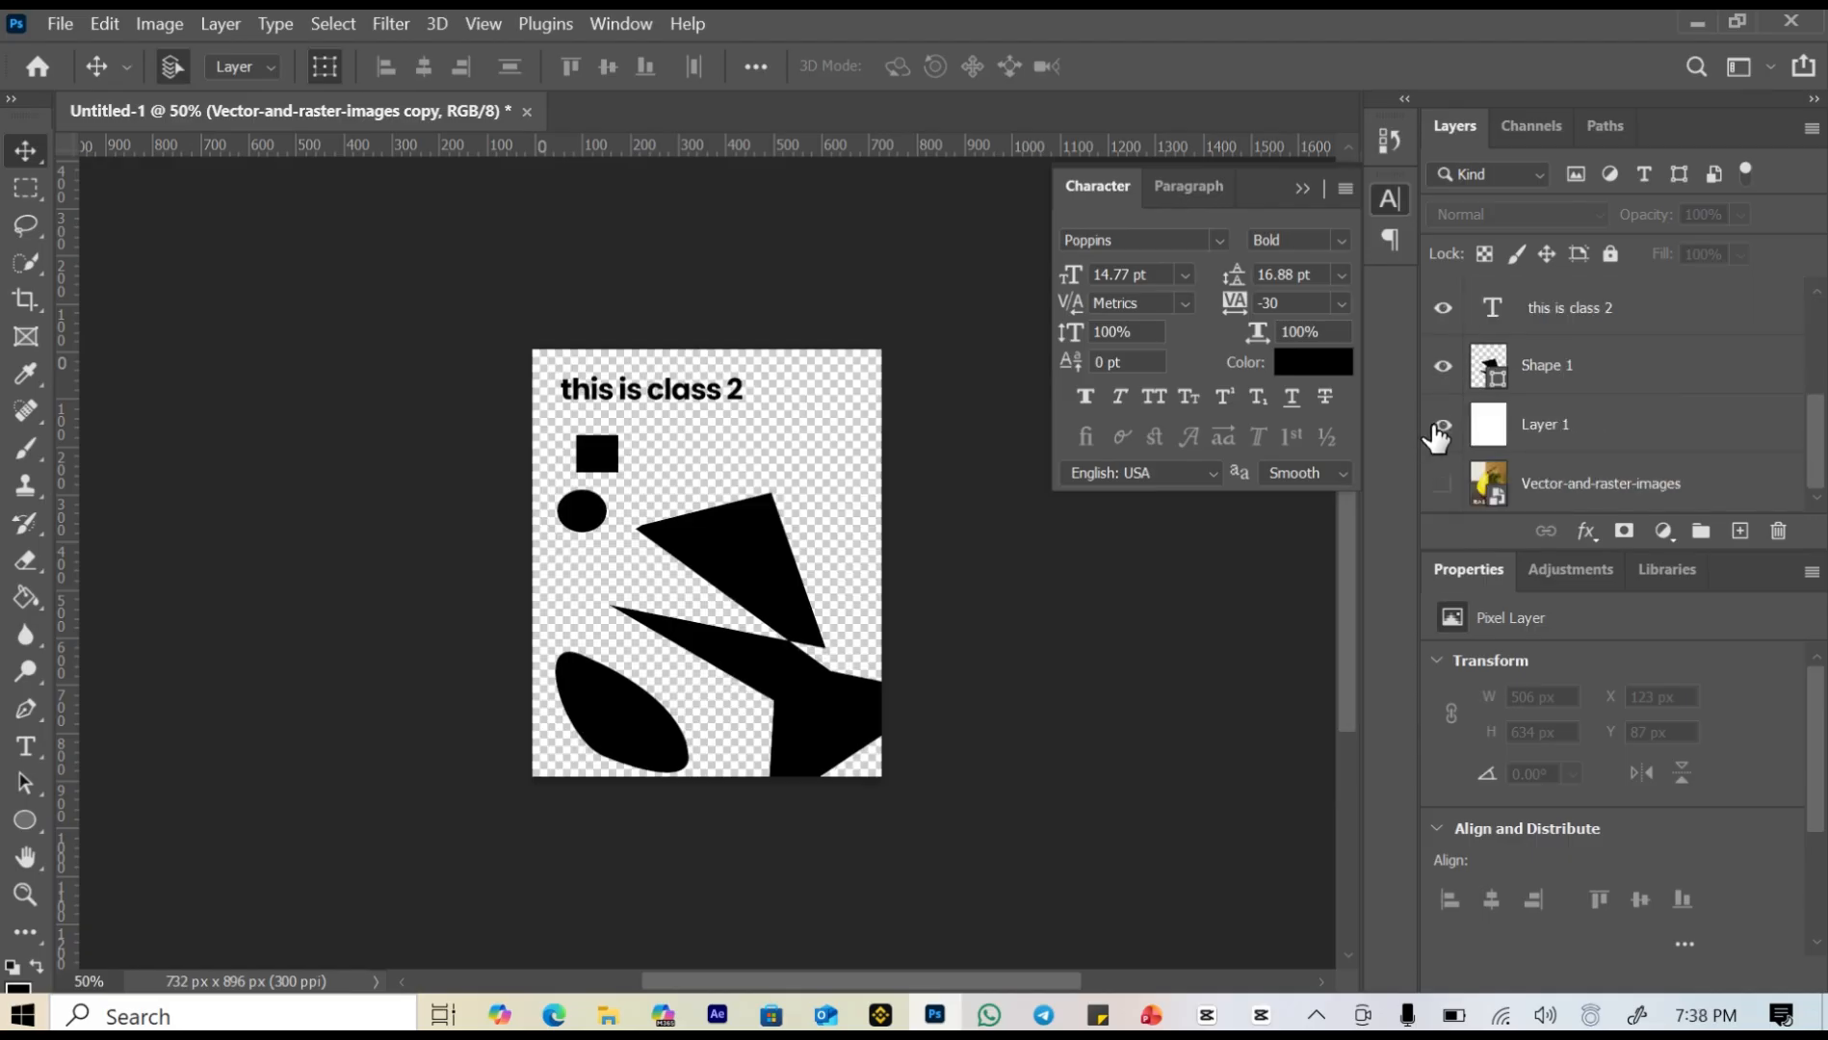
Make the original Vector-and-raster-images layer and its copy visible, hiding Layer 1 briefly to reveal the original picture.
{"action": "left_click", "coordinate": [1442, 484]}
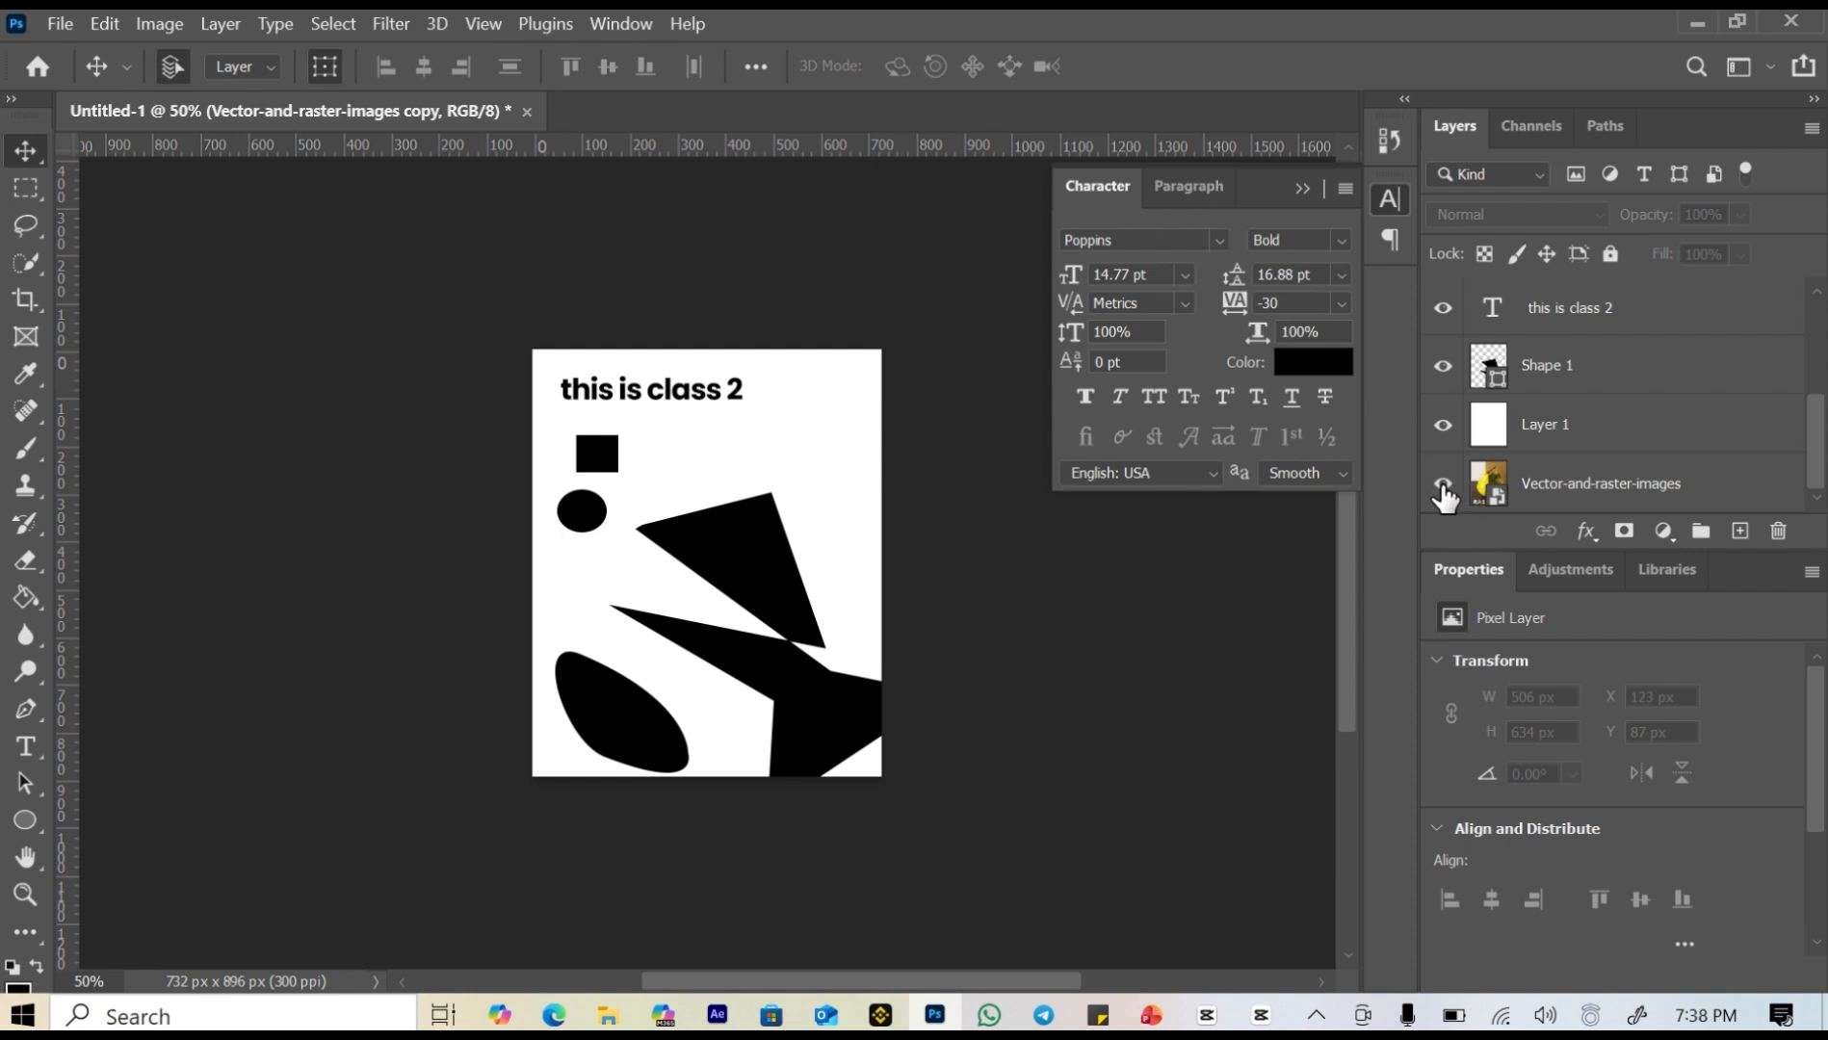
{"action": "left_click", "coordinate": [1439, 427]}
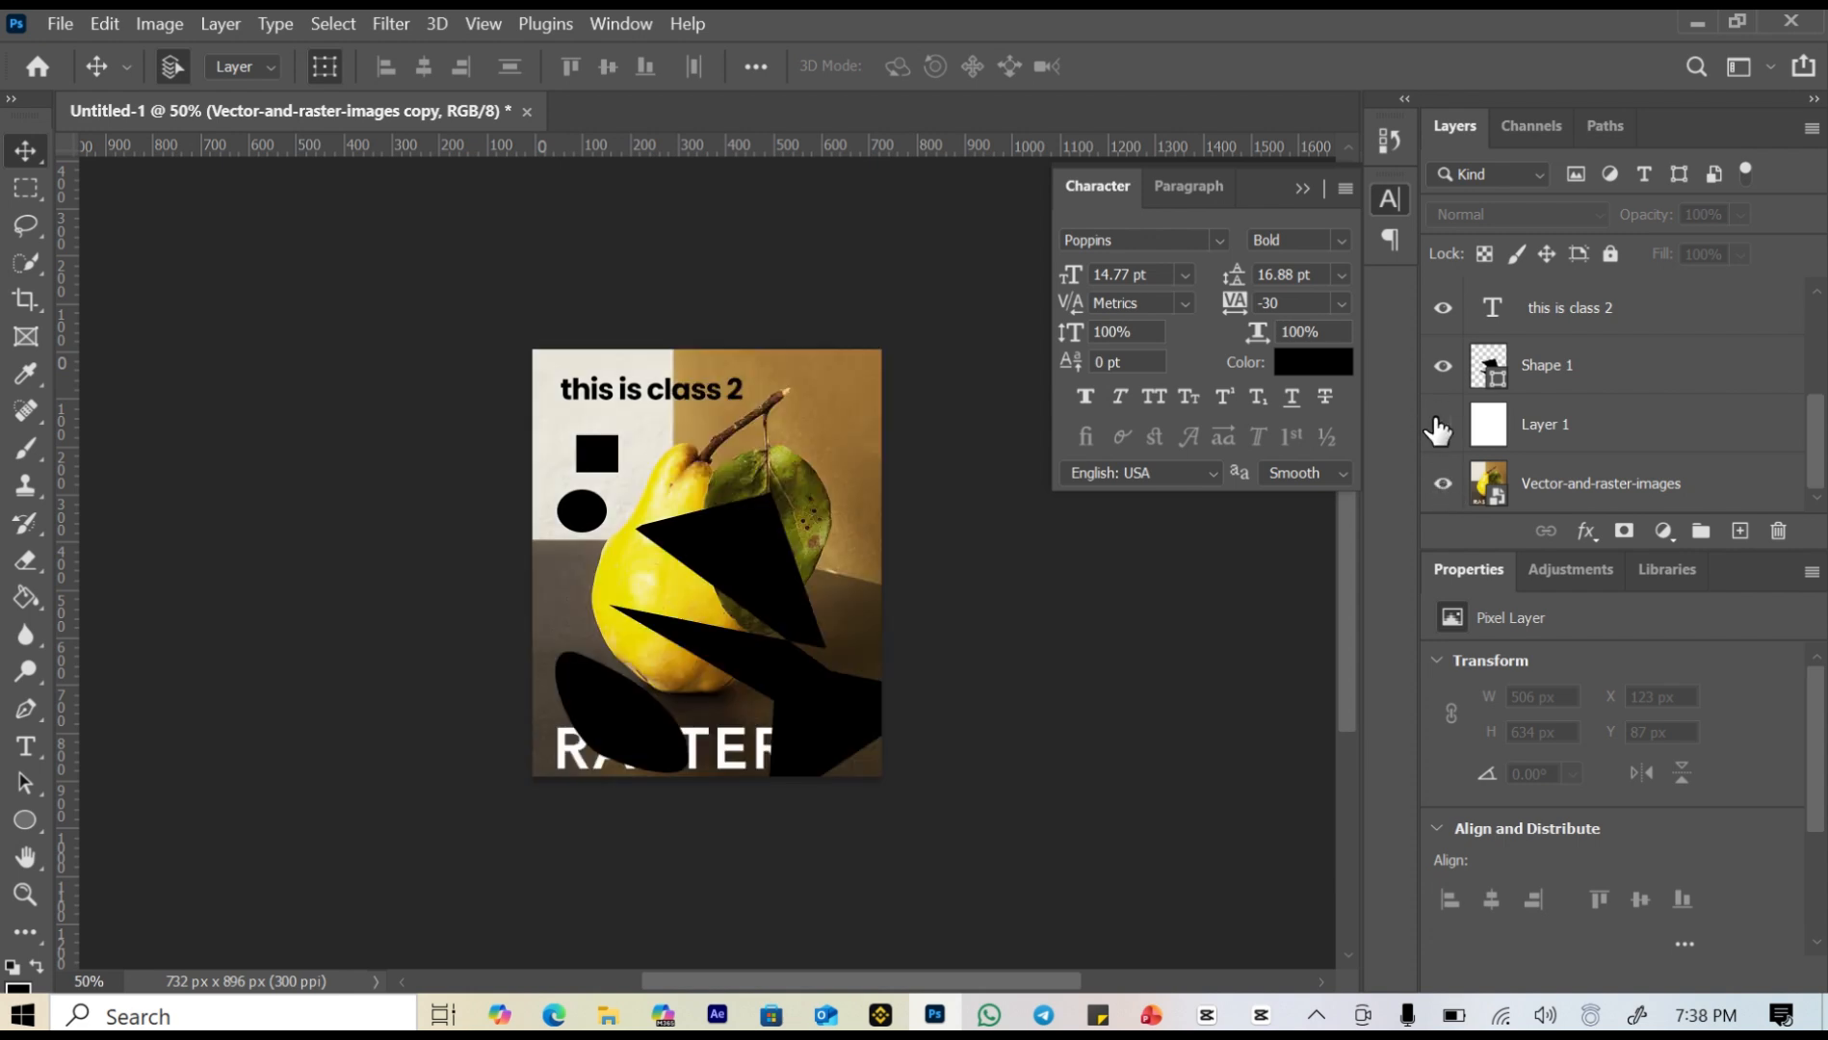
{"action": "left_click", "coordinate": [1439, 427]}
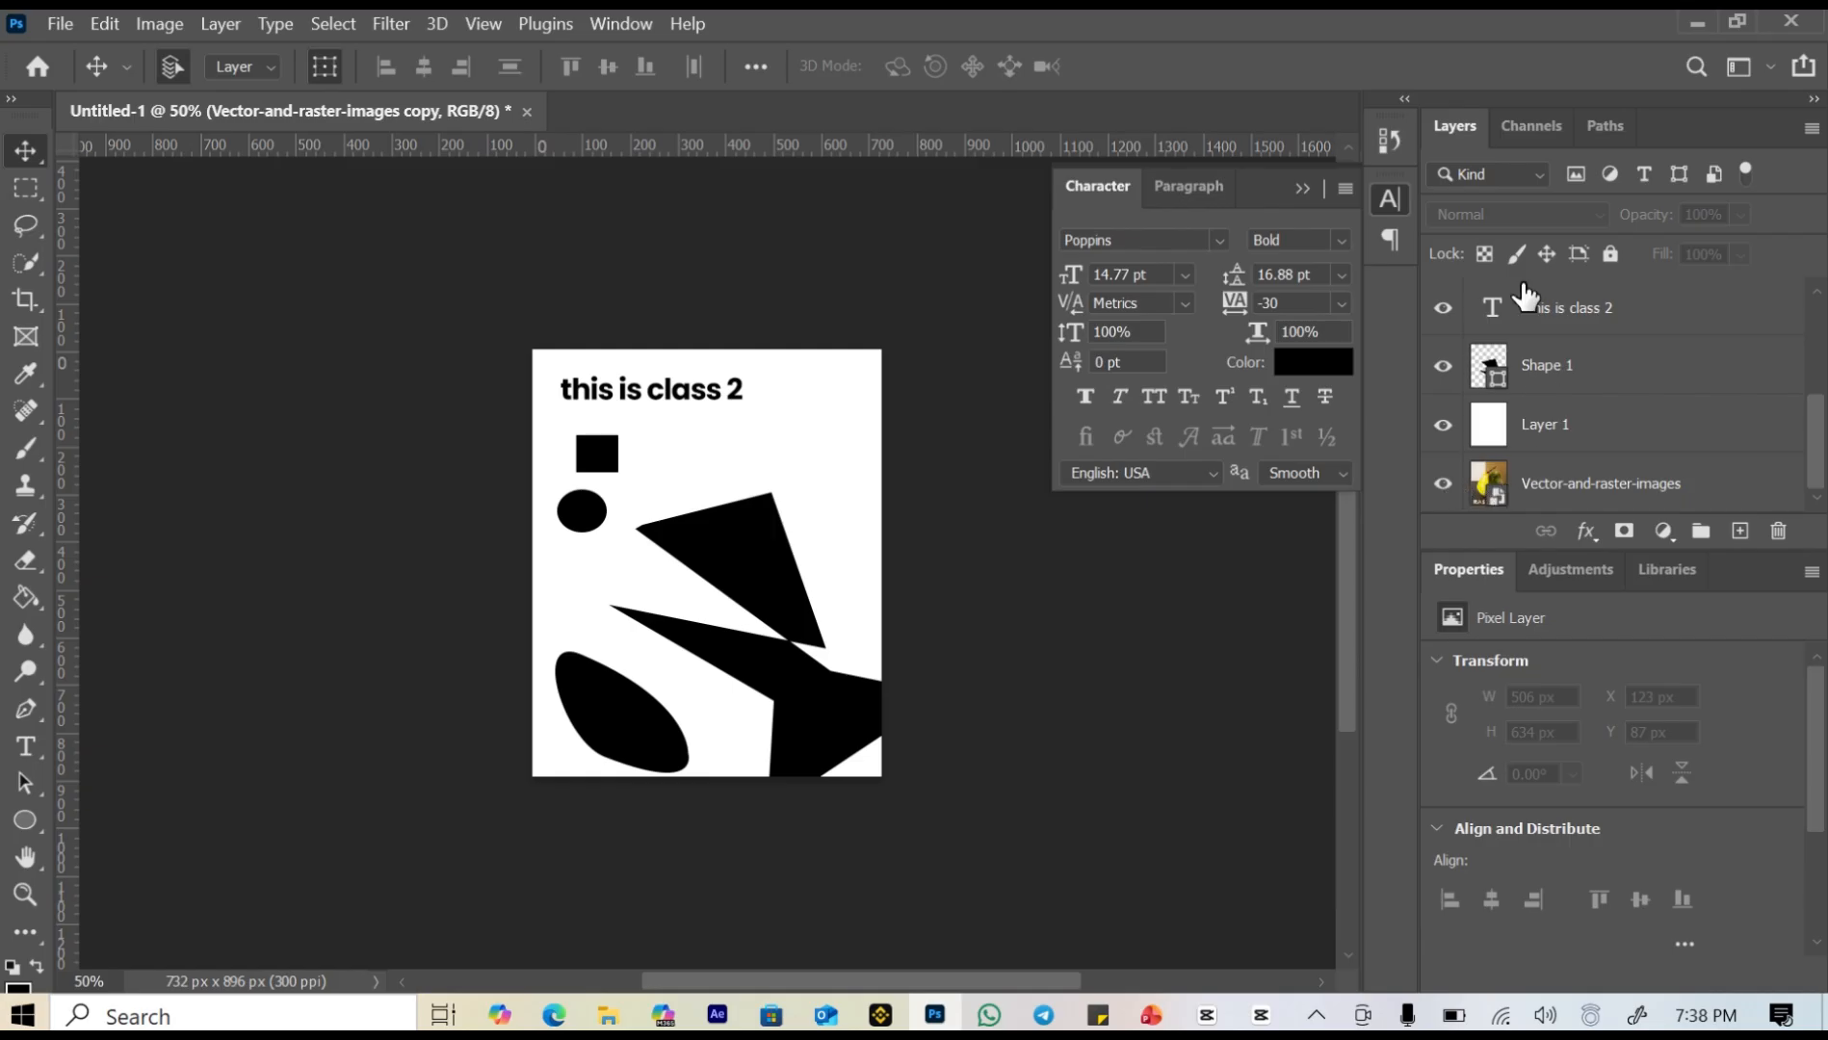
{"action": "scroll", "coordinate": [1514, 433], "scroll_direction": "up", "scroll_amount": 5}
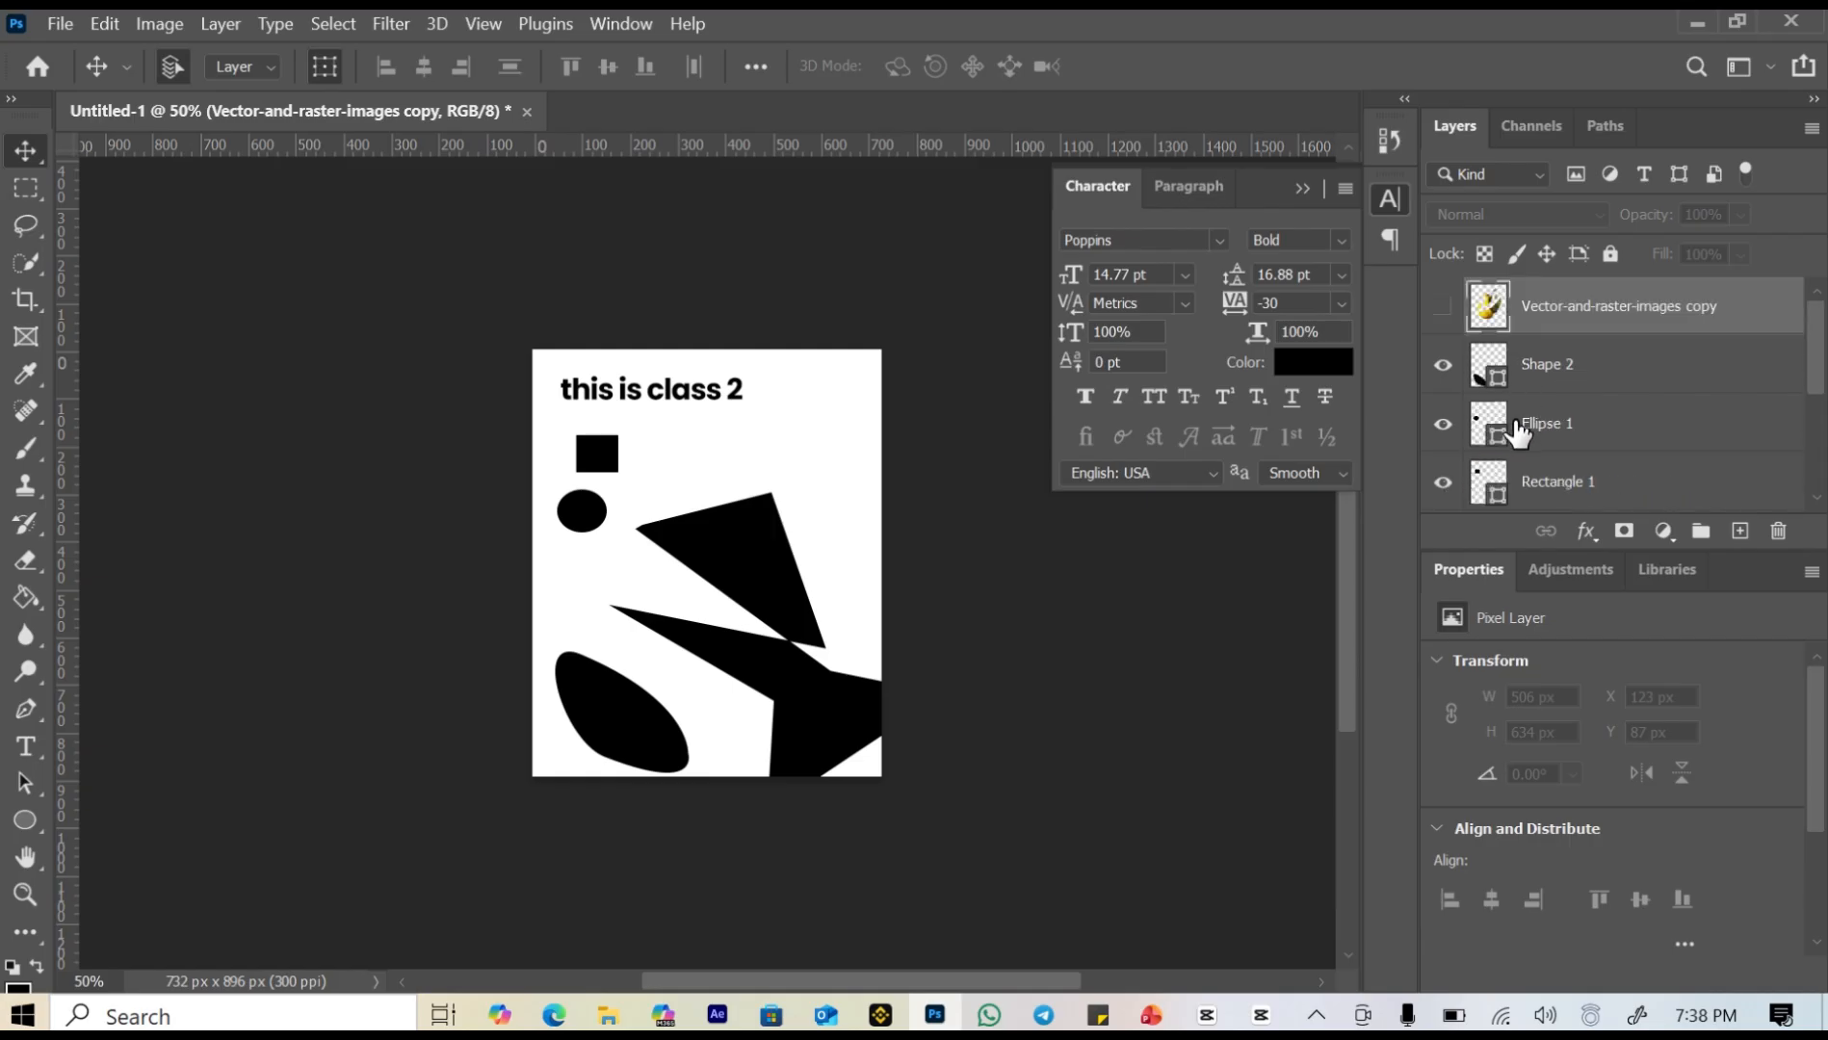
{"action": "left_click", "coordinate": [1444, 306]}
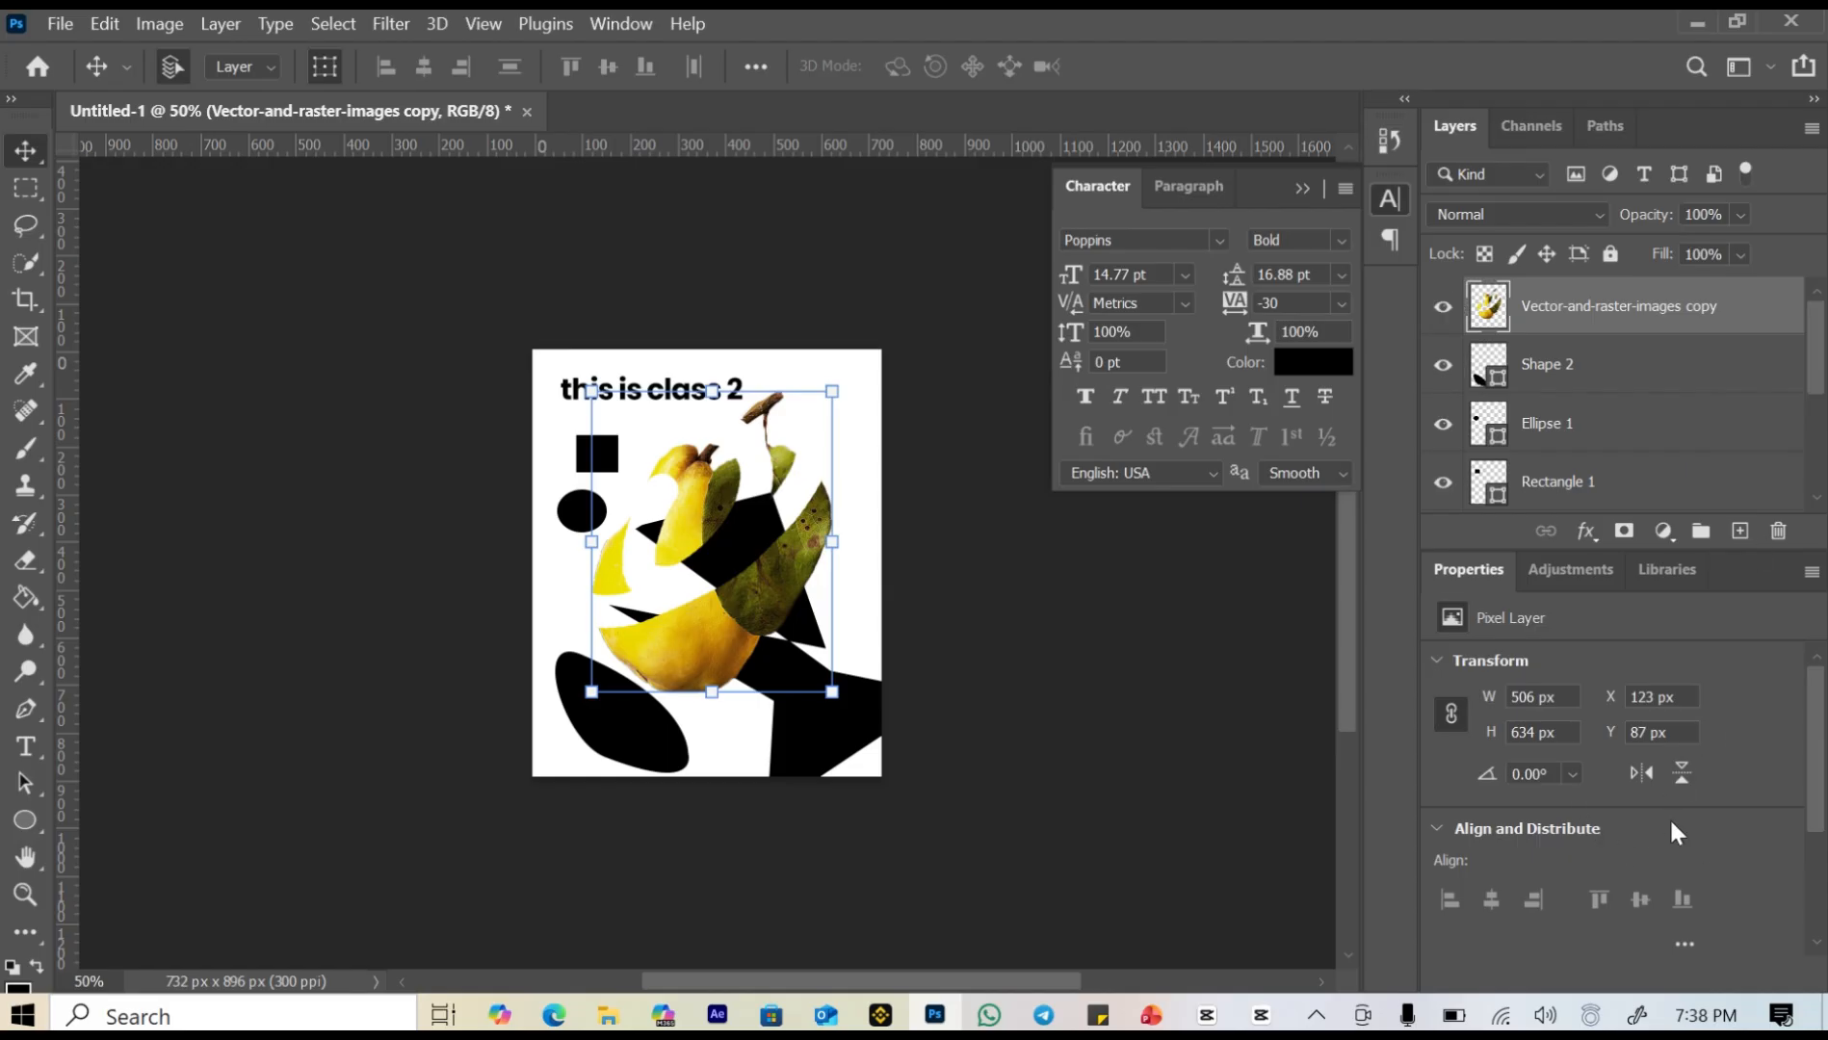
Select the Shape 2 layer and then the Vector-and-raster-images copy layer to compare their properties.
{"action": "left_click", "coordinate": [1589, 372]}
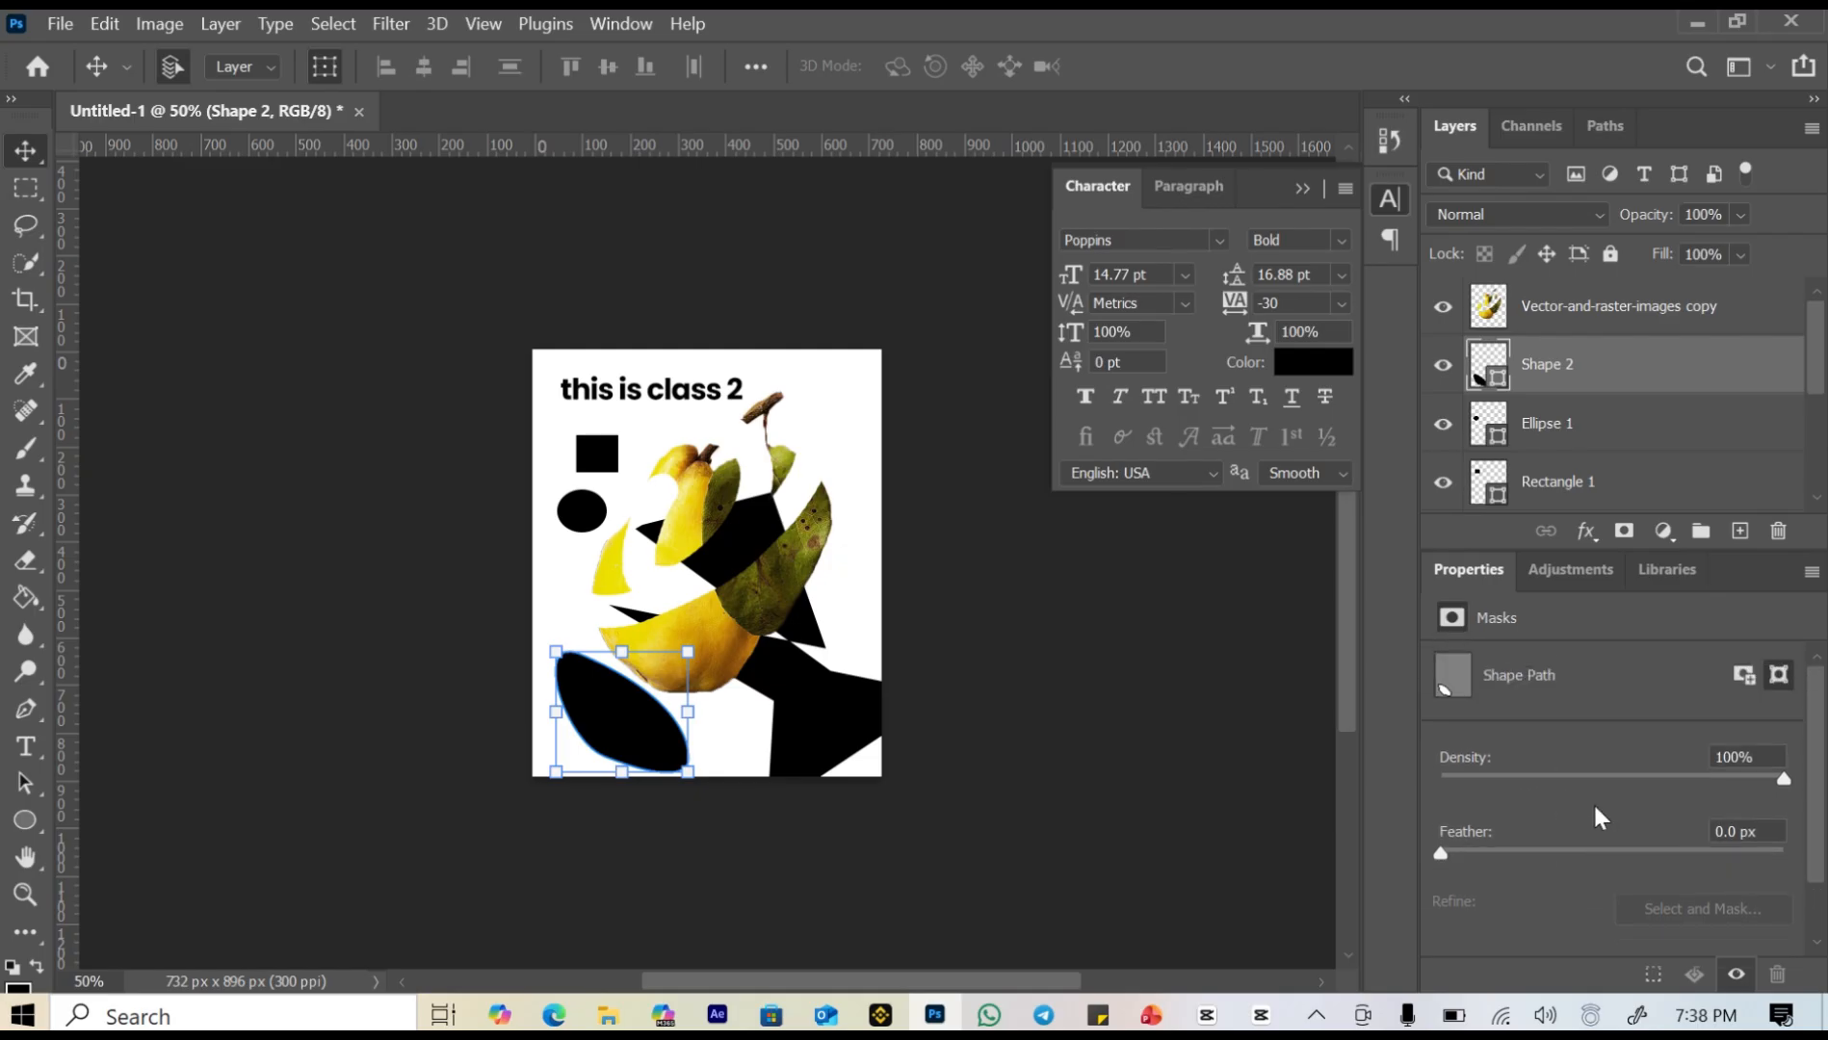
{"action": "left_click", "coordinate": [1620, 325]}
{"action": "scroll", "coordinate": [1584, 474], "scroll_direction": "down", "scroll_amount": 1}
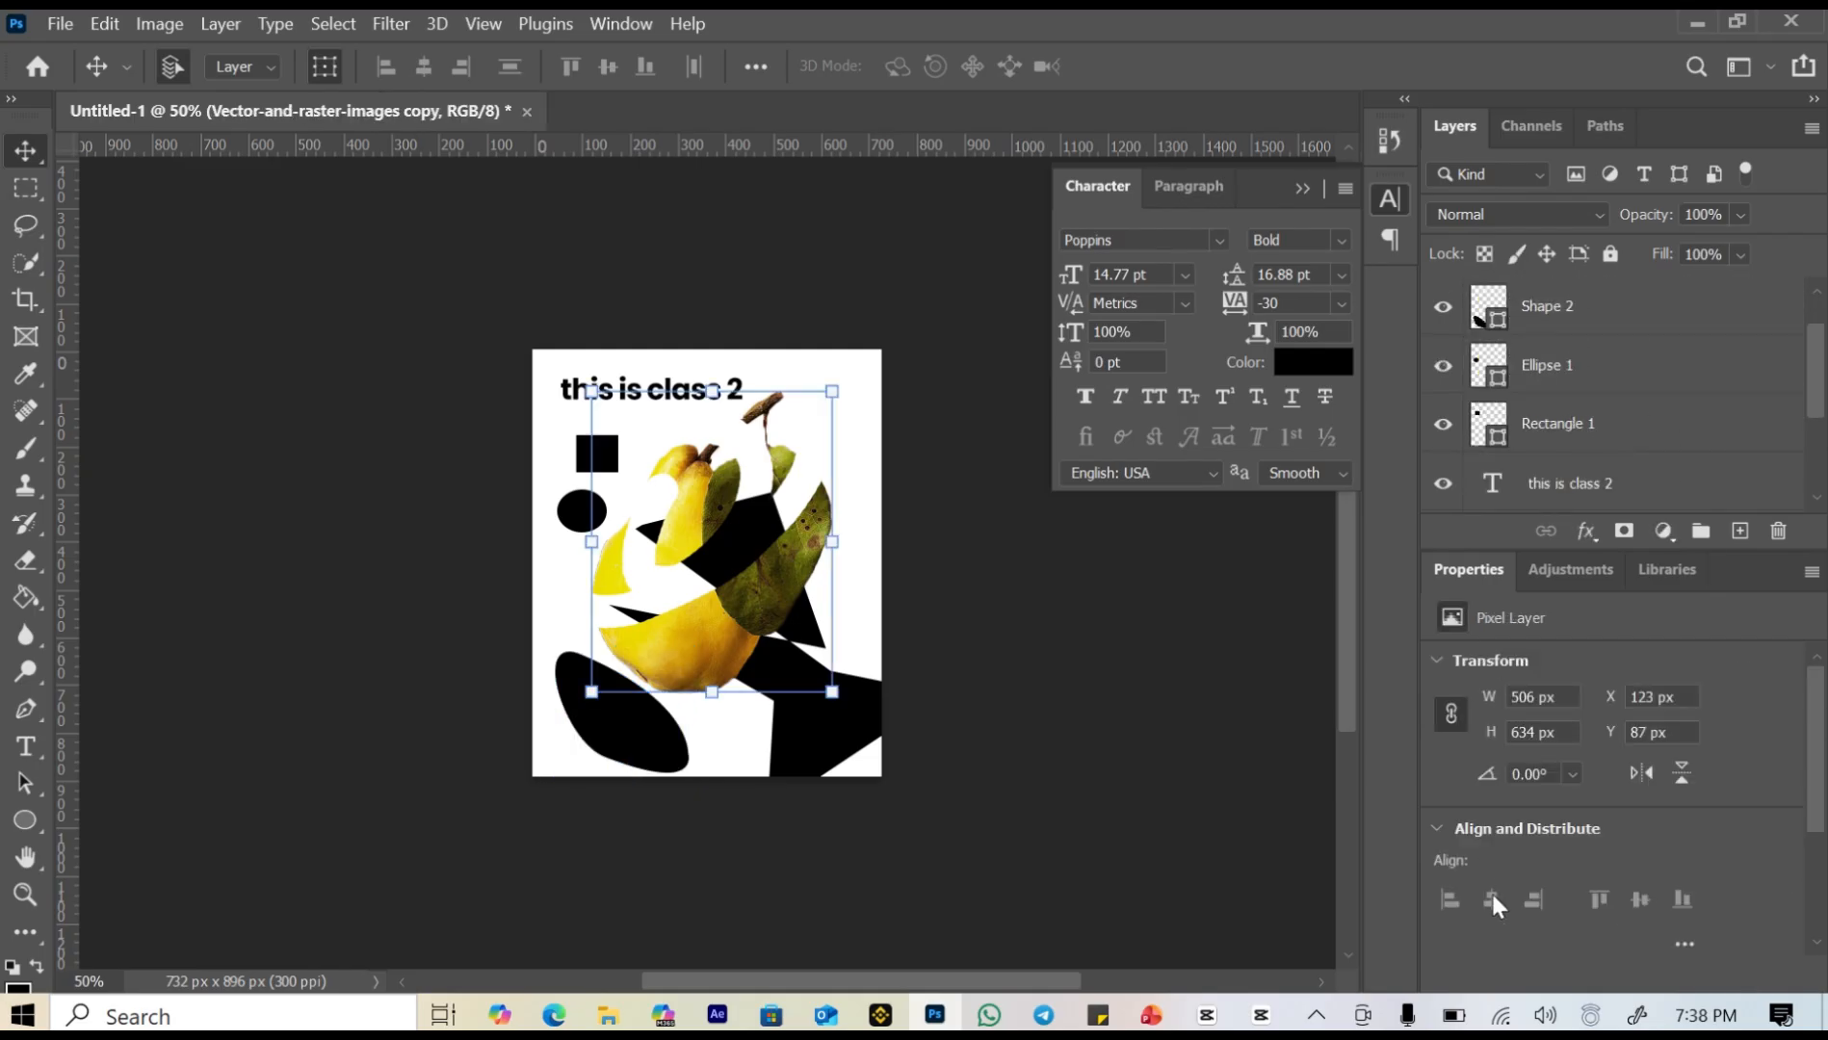
Examine the adjustments, libraries and channels, return to the layers and properties, and look over the list of available panels.
{"action": "left_click", "coordinate": [1571, 570]}
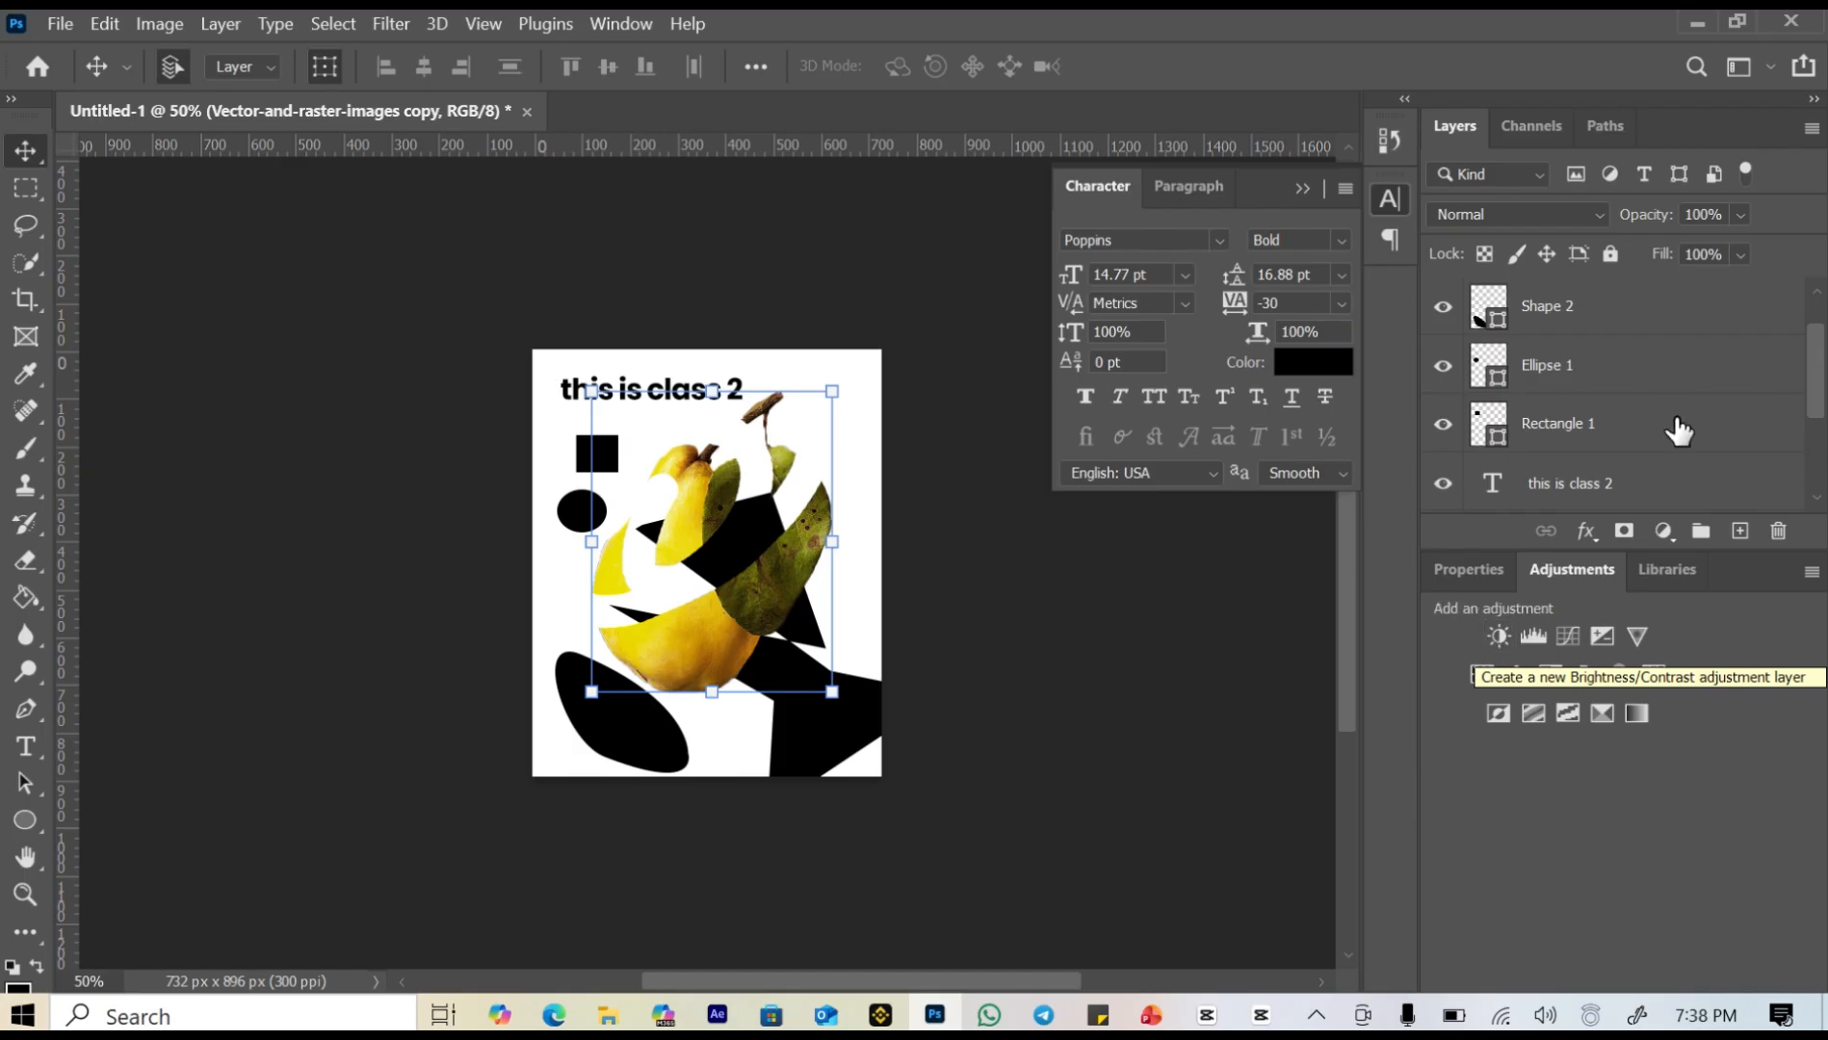
{"action": "left_click", "coordinate": [1669, 571]}
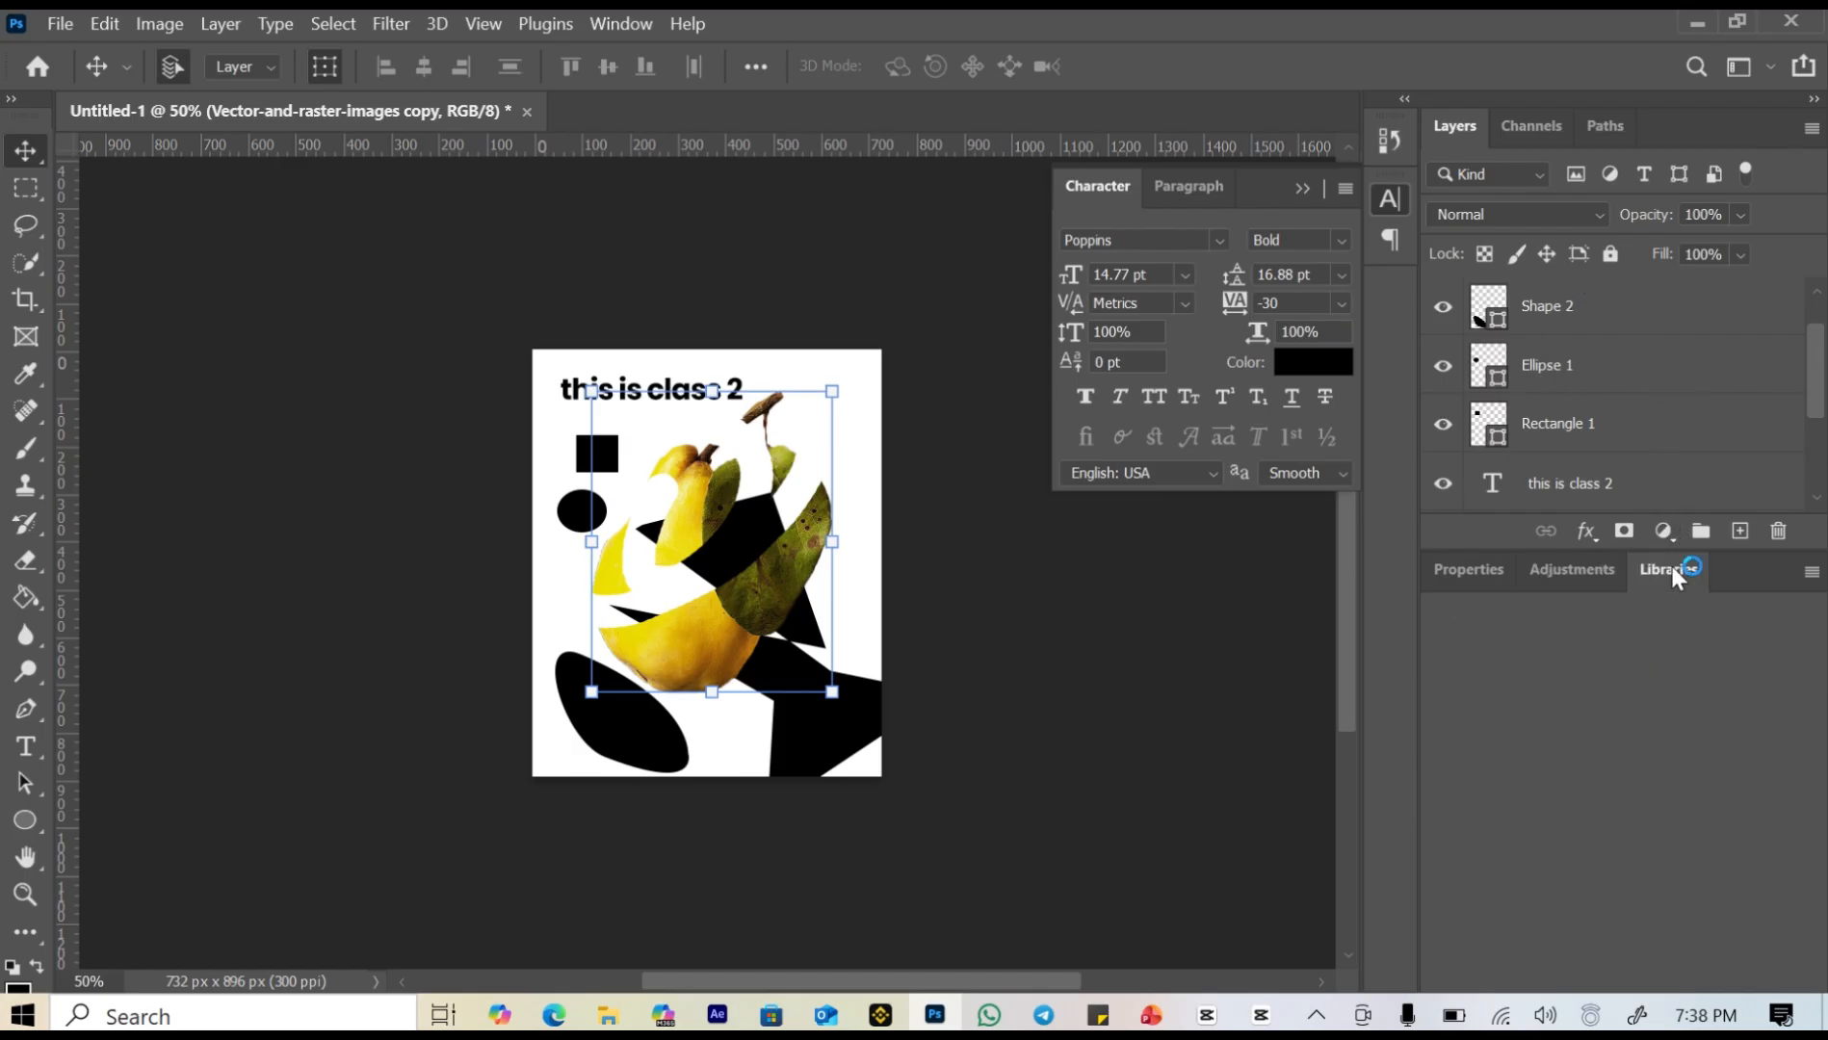
{"action": "left_click", "coordinate": [1529, 126]}
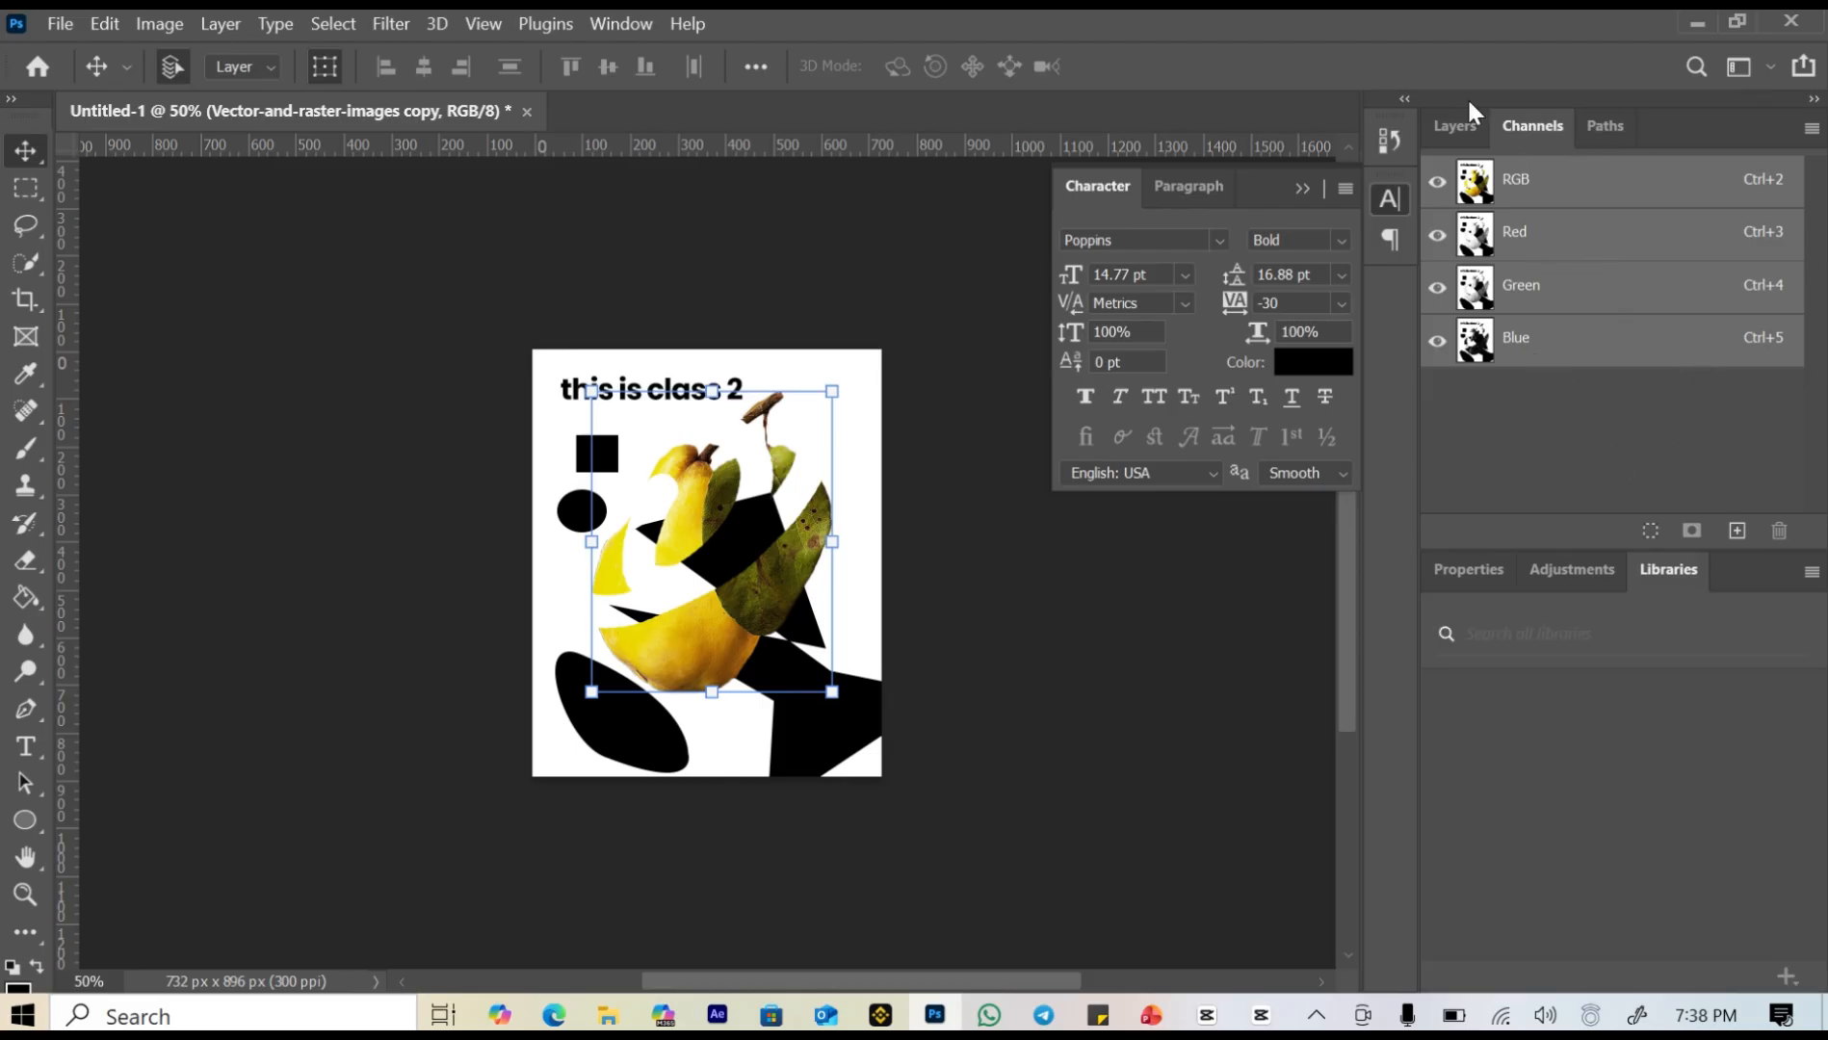
{"action": "left_click", "coordinate": [1448, 131]}
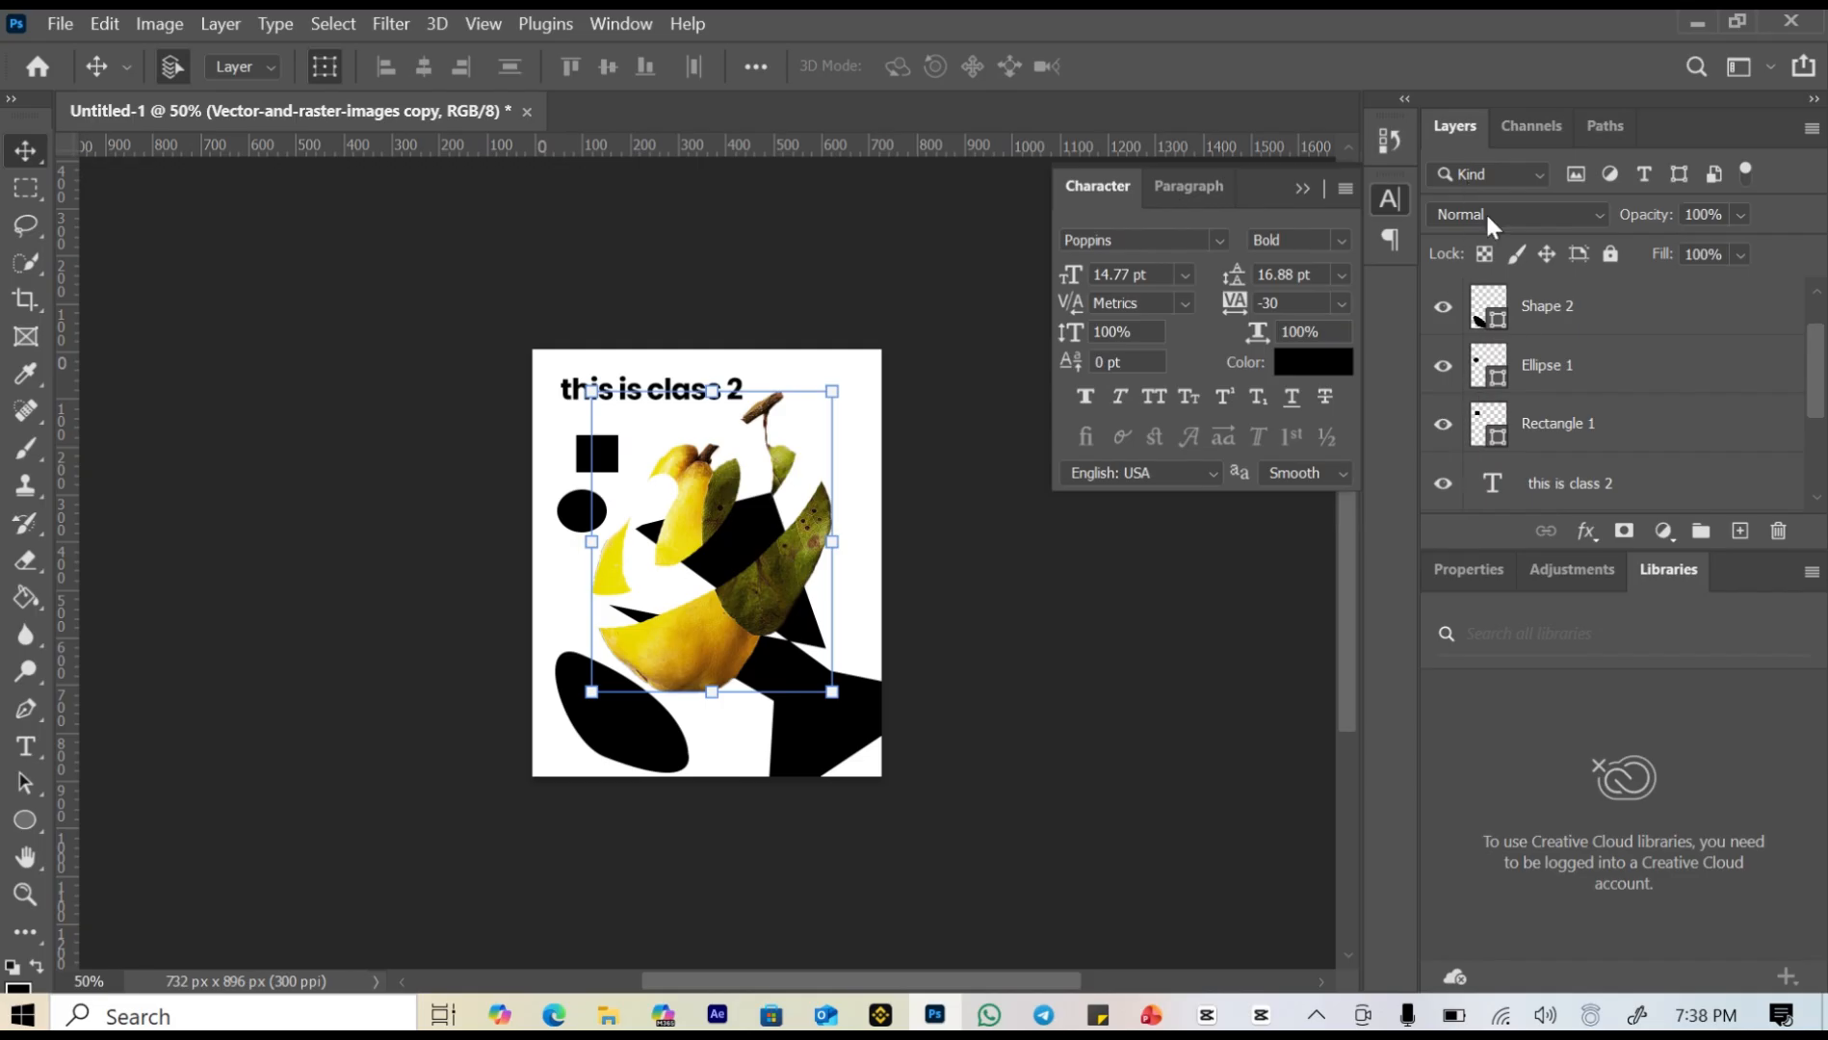
{"action": "left_click", "coordinate": [1478, 572]}
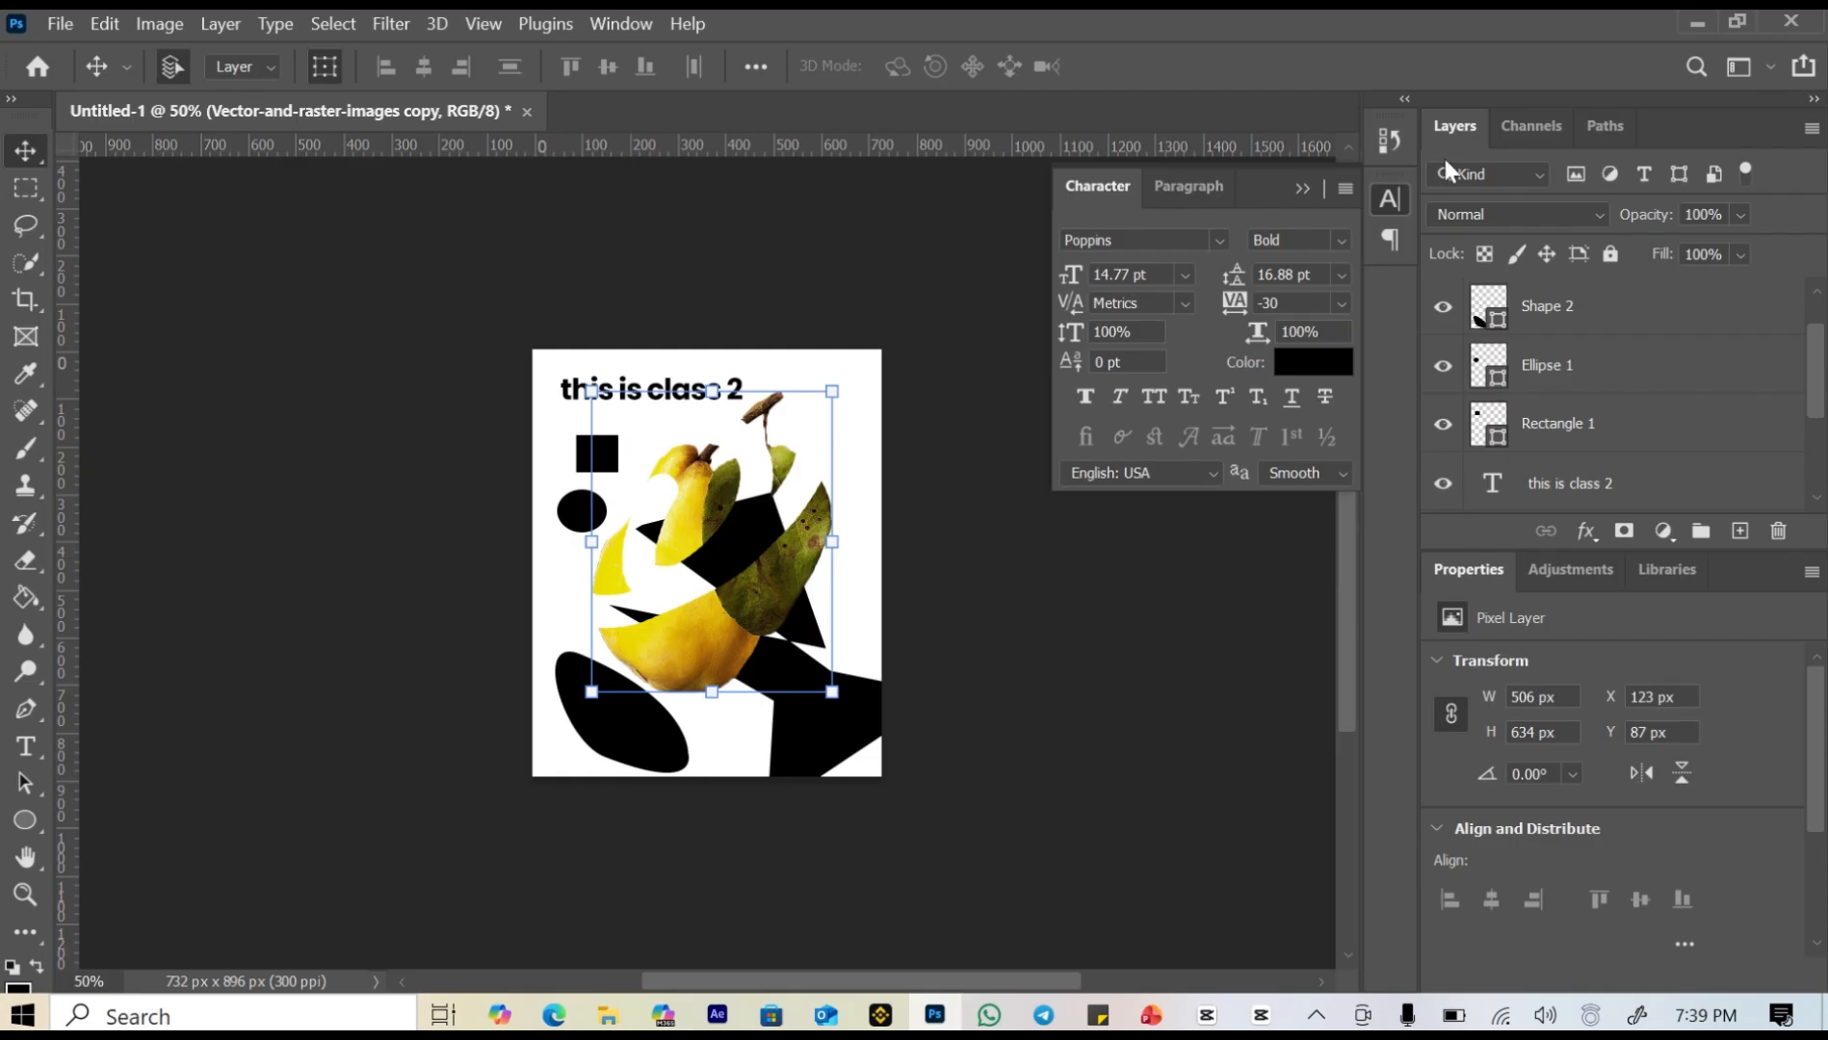
{"action": "left_click", "coordinate": [618, 17]}
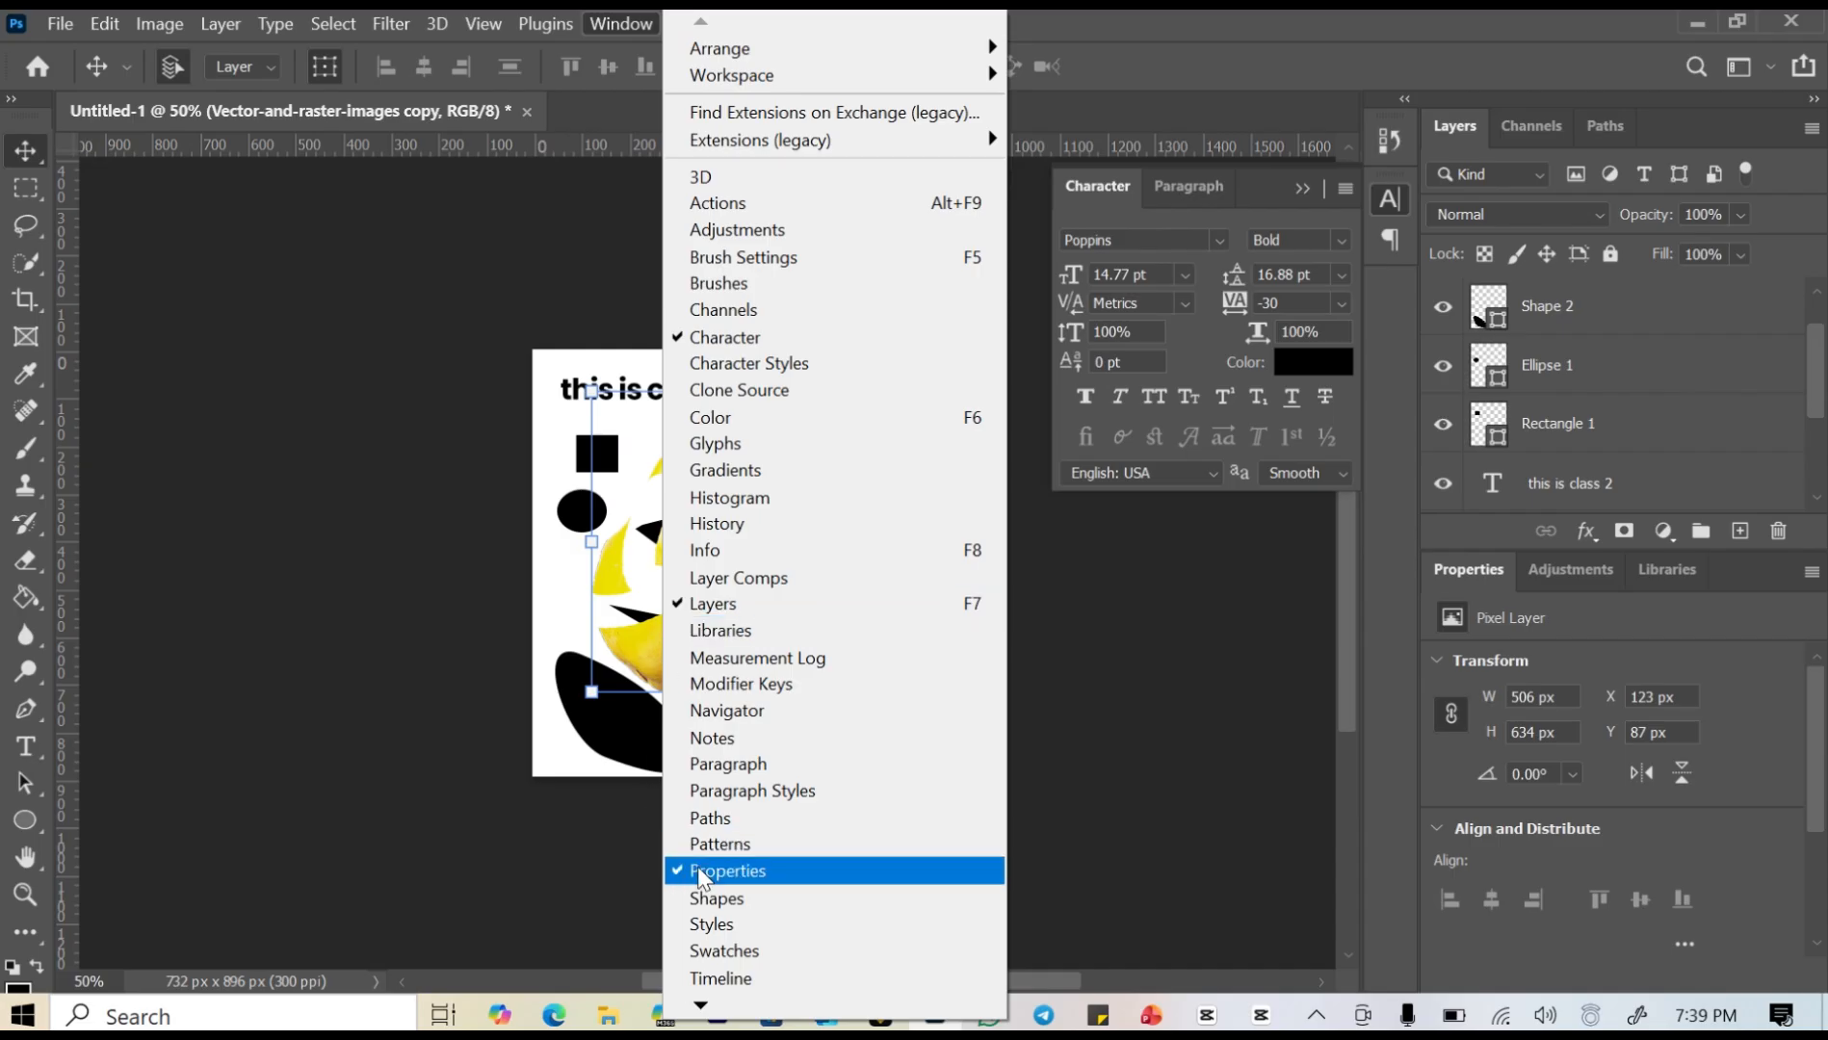
{"action": "left_click", "coordinate": [209, 755]}
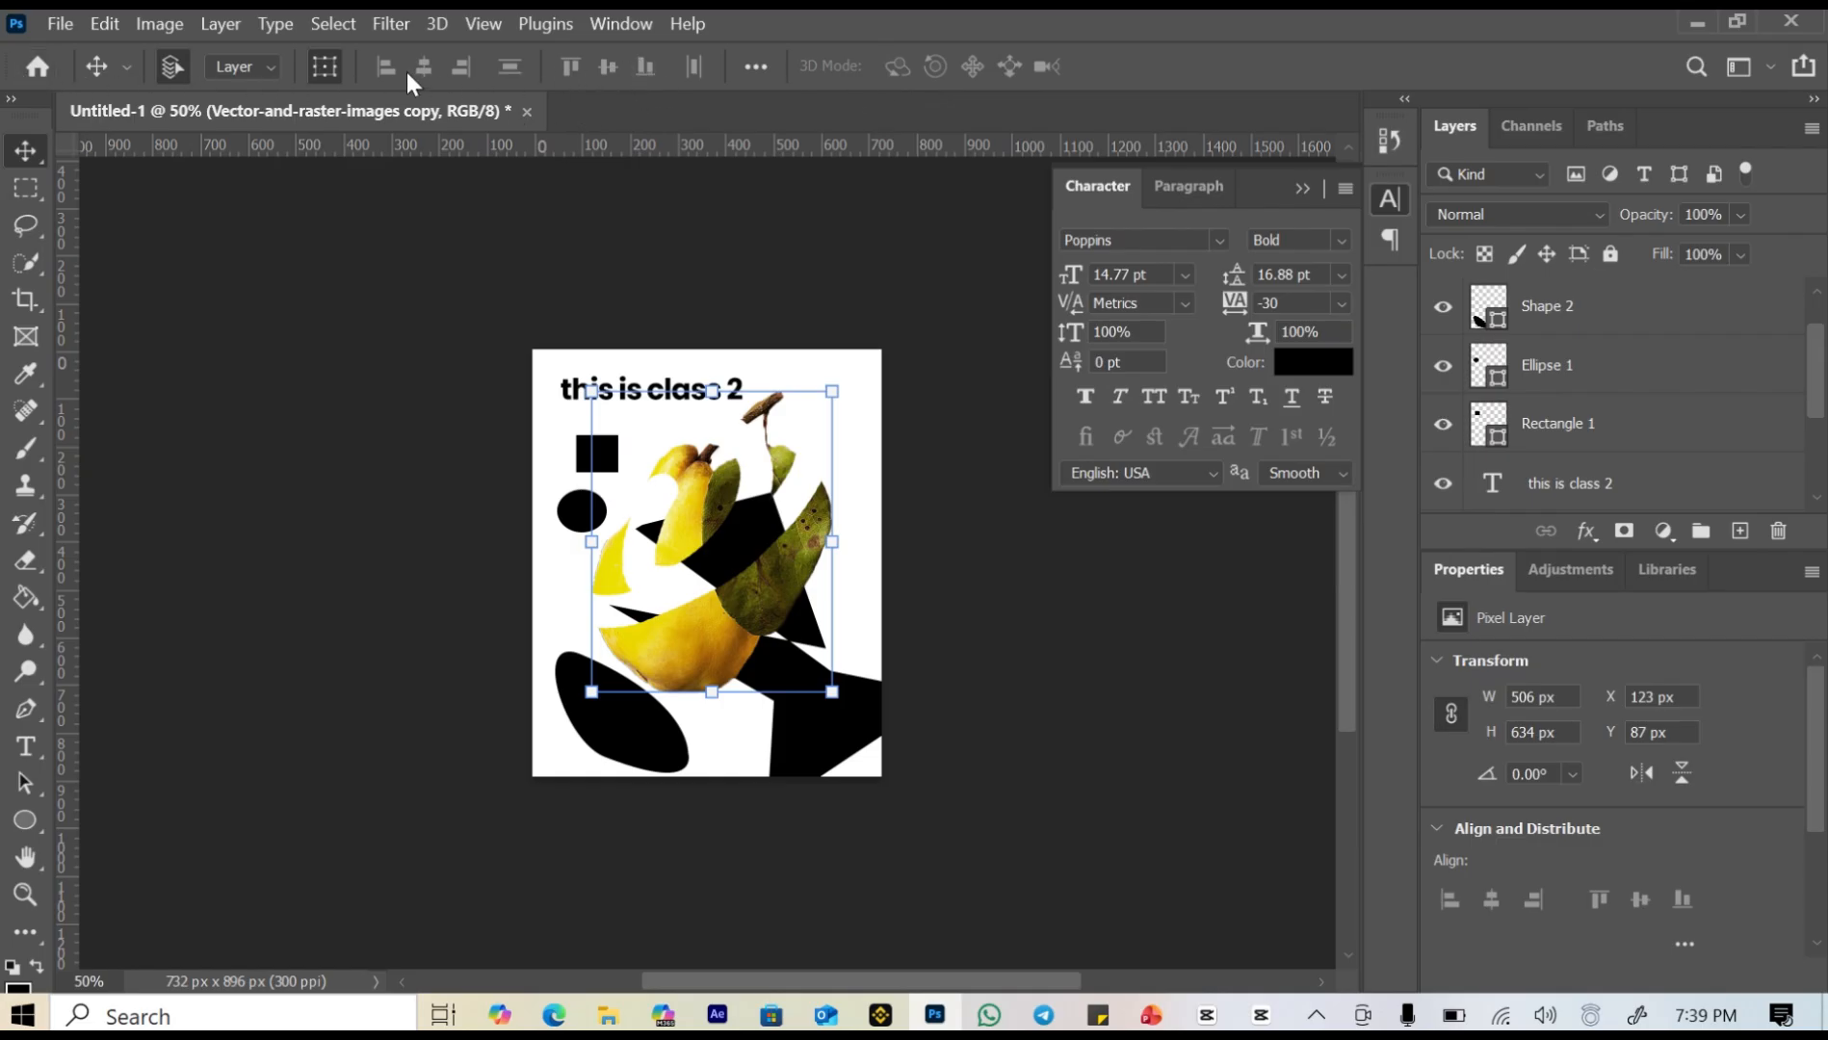
Go through the Lasso, Crop, Eyedropper, Clone Stamp and Blur tools to review them, ending with the Type tool active.
{"action": "left_click", "coordinate": [23, 228]}
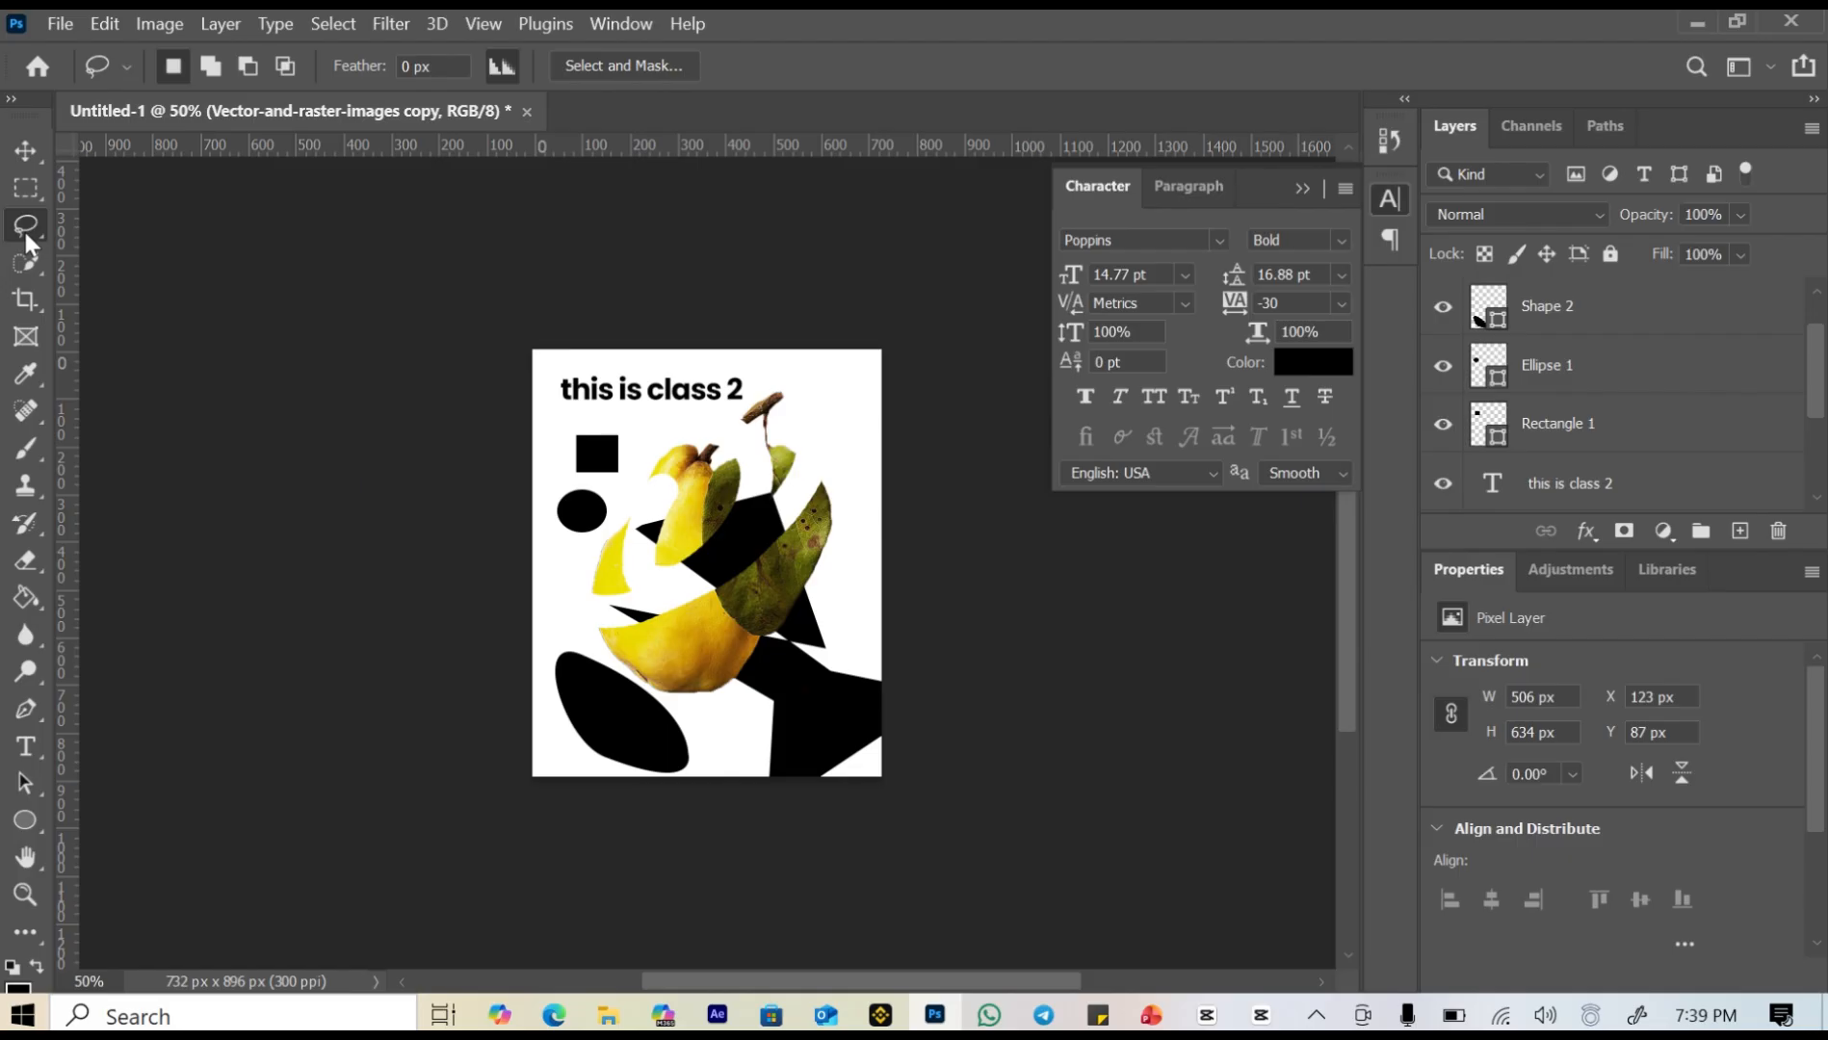
{"action": "left_click", "coordinate": [23, 303]}
{"action": "left_click", "coordinate": [25, 373]}
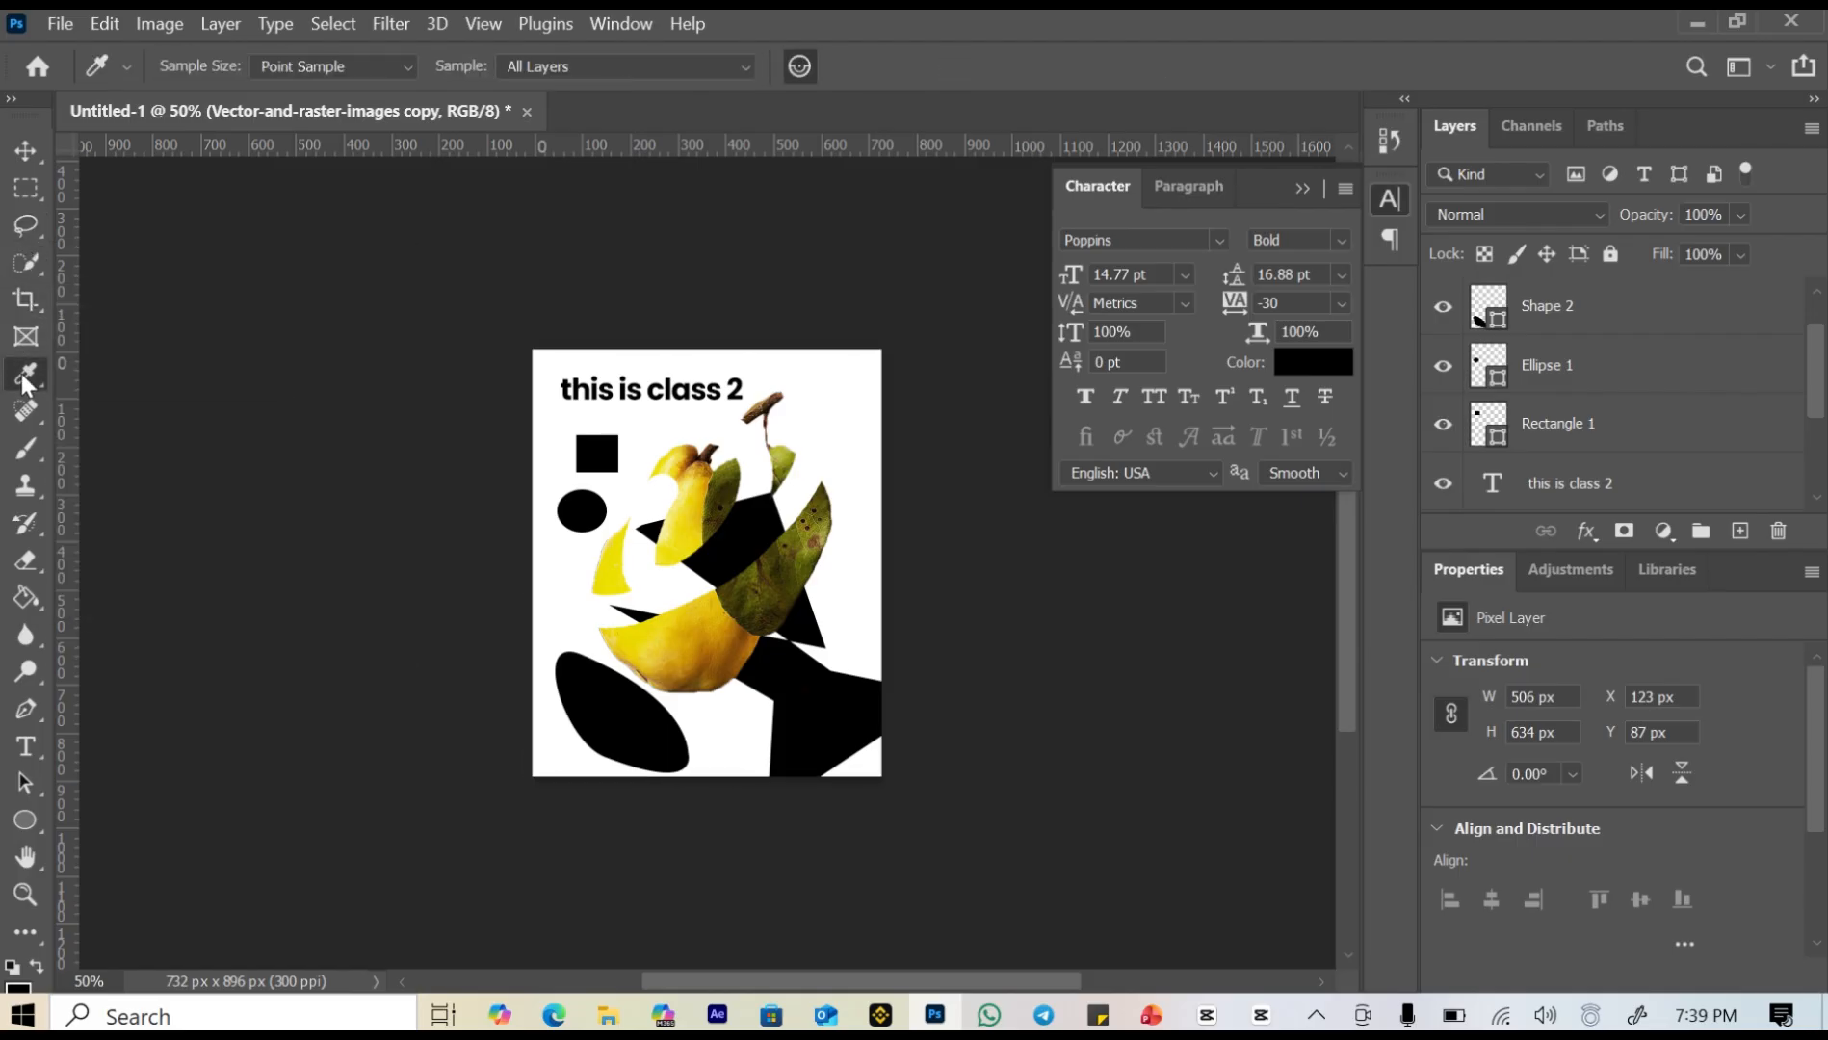
{"action": "left_click", "coordinate": [29, 484]}
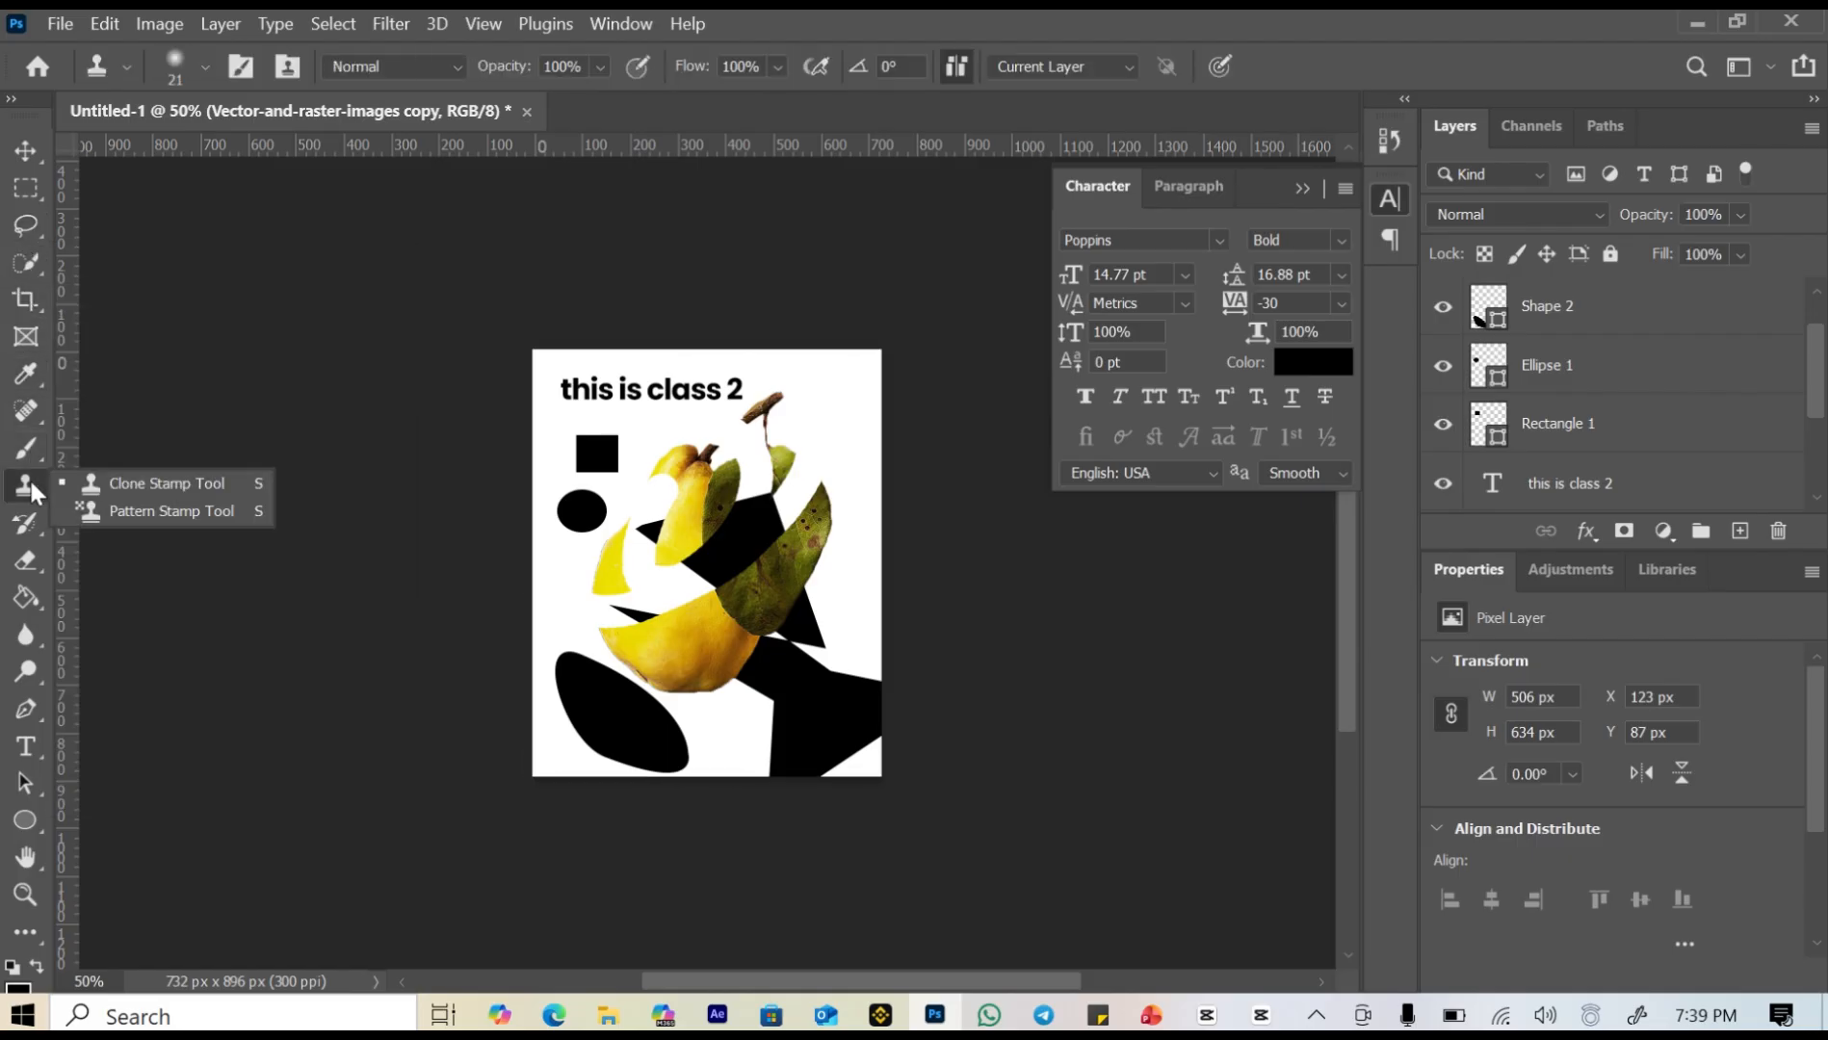
{"action": "left_click", "coordinate": [35, 542]}
{"action": "left_click", "coordinate": [32, 637]}
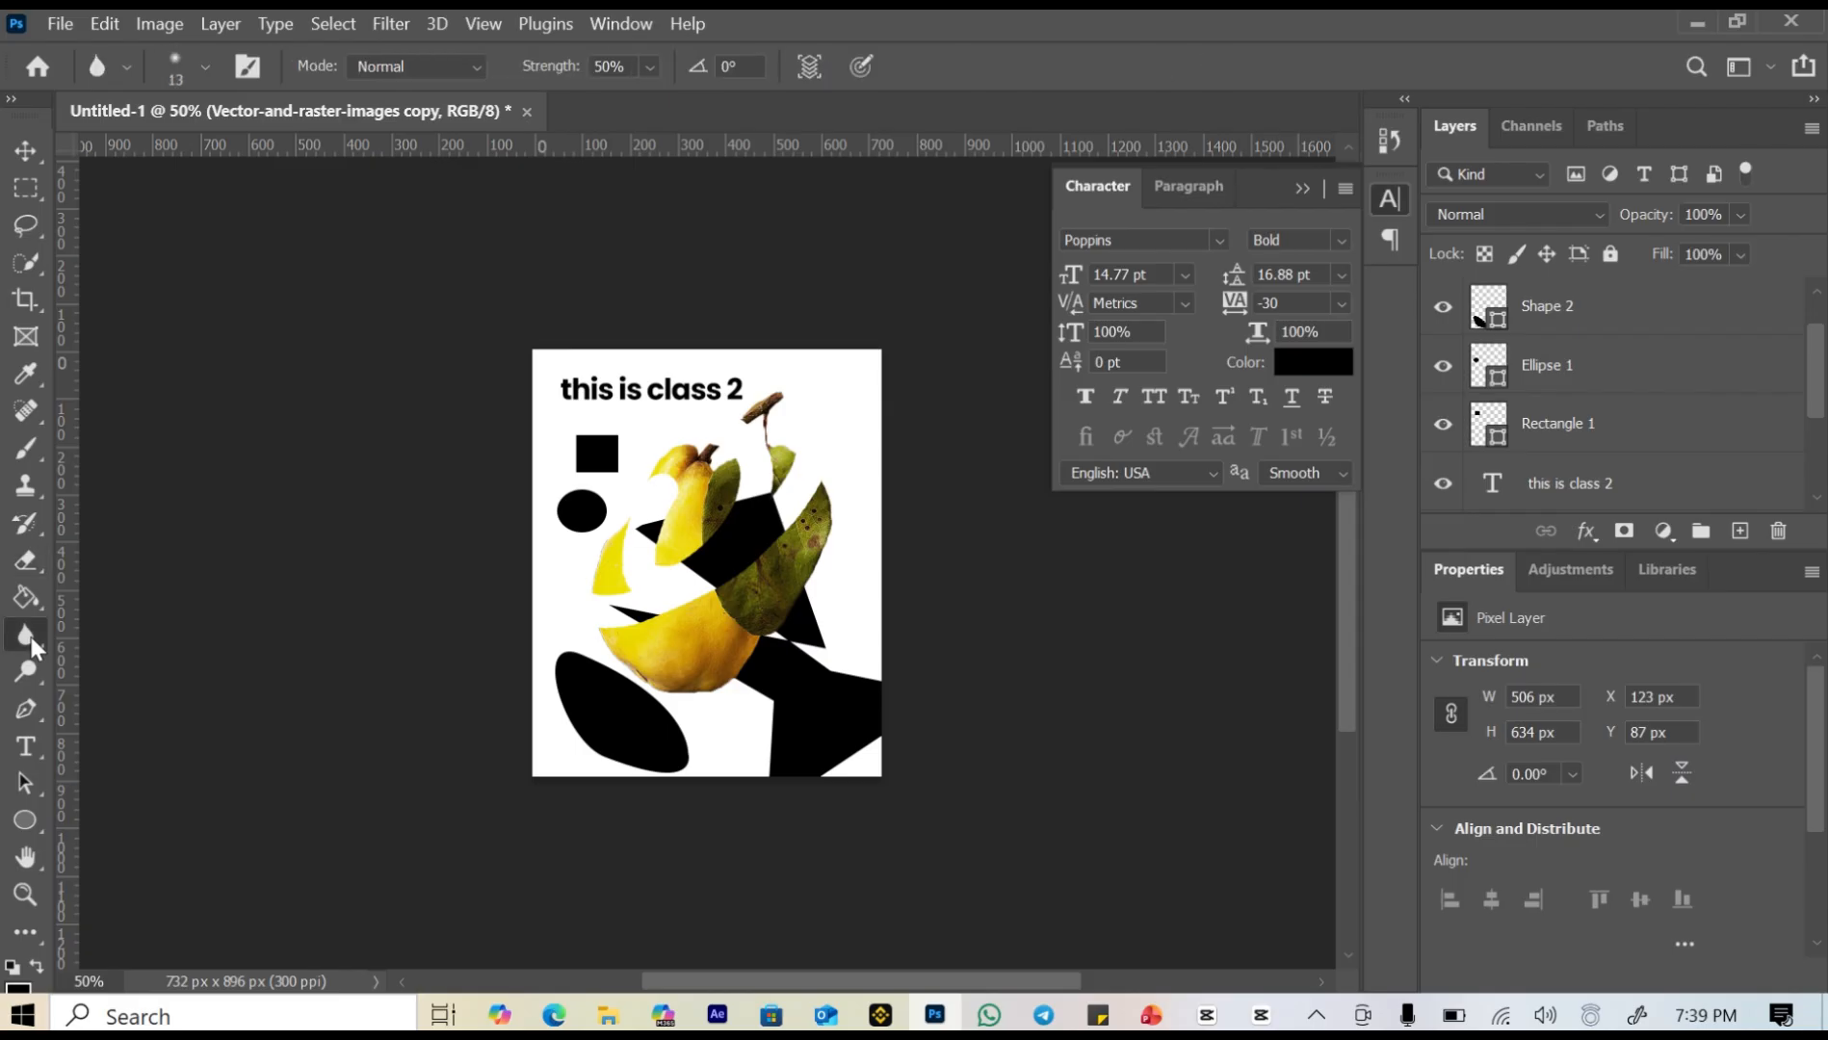
{"action": "left_click", "coordinate": [27, 747]}
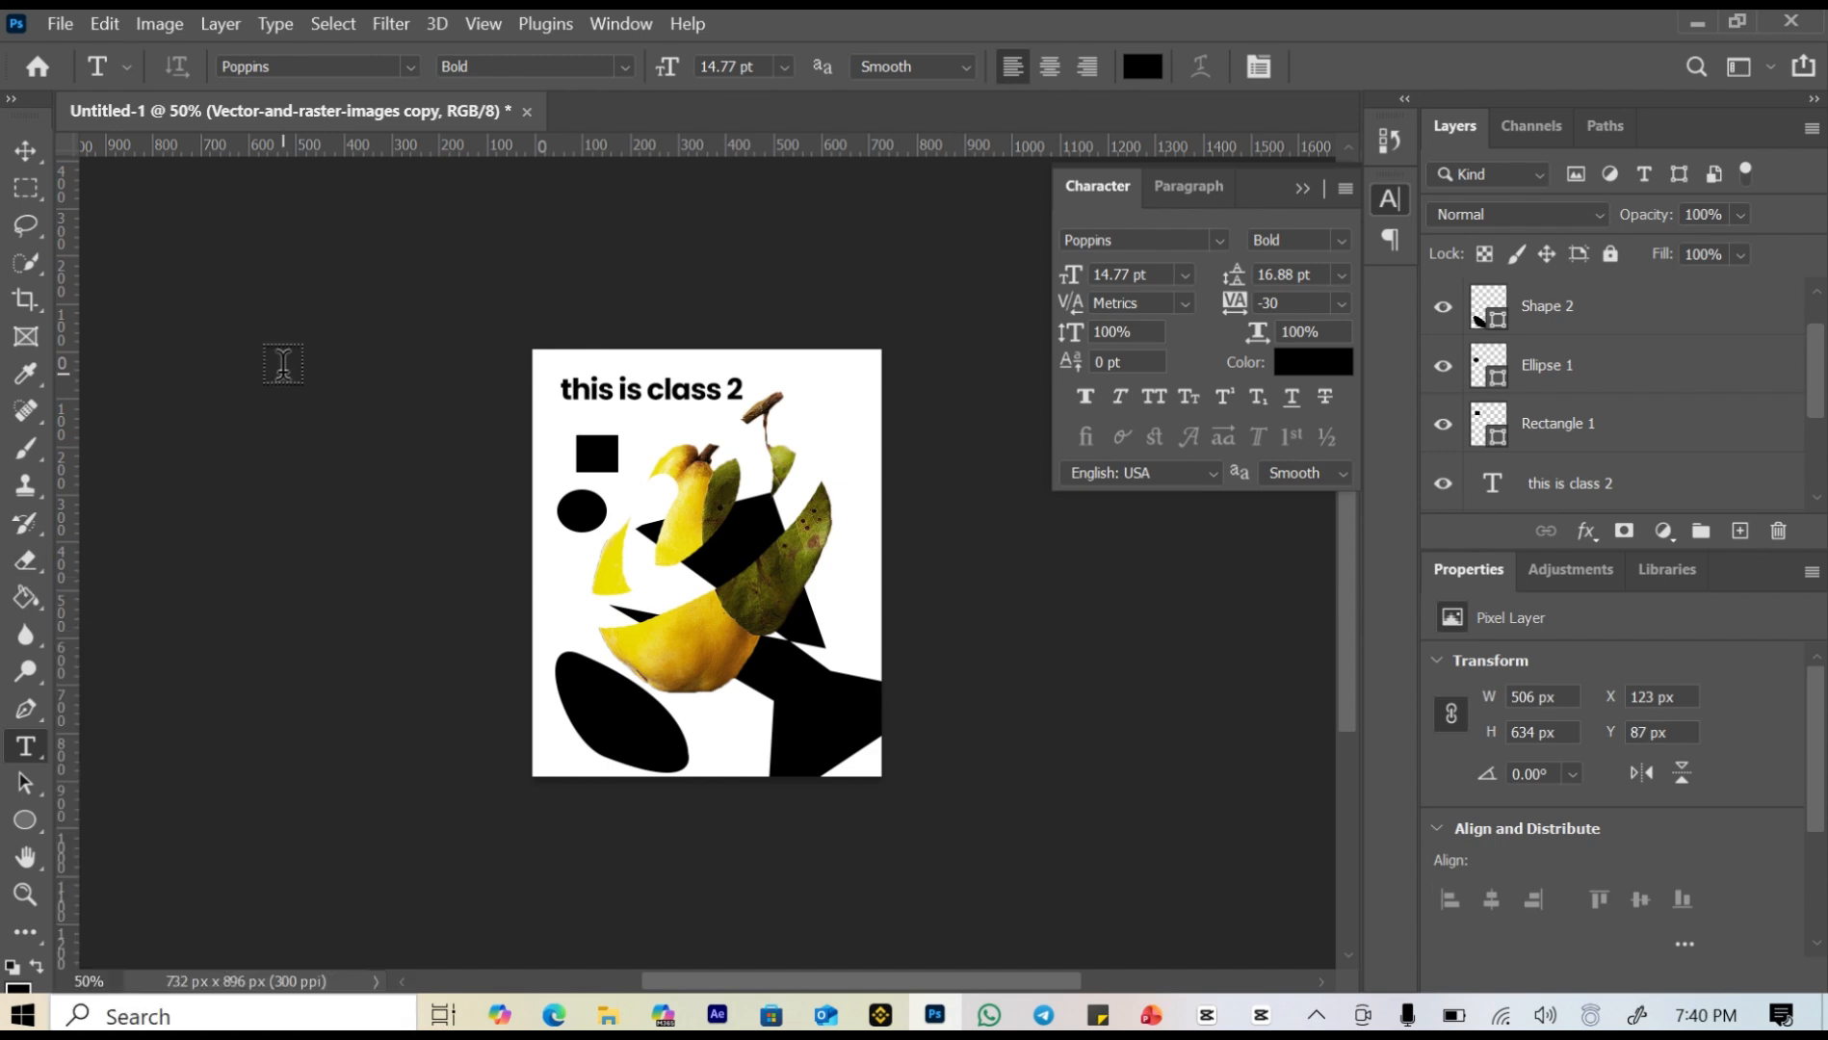
Save the document in Photoshop format as "class 2 1" in the Photoshop class folder, keeping Maximize Compatibility on.
{"action": "left_click", "coordinate": [64, 24]}
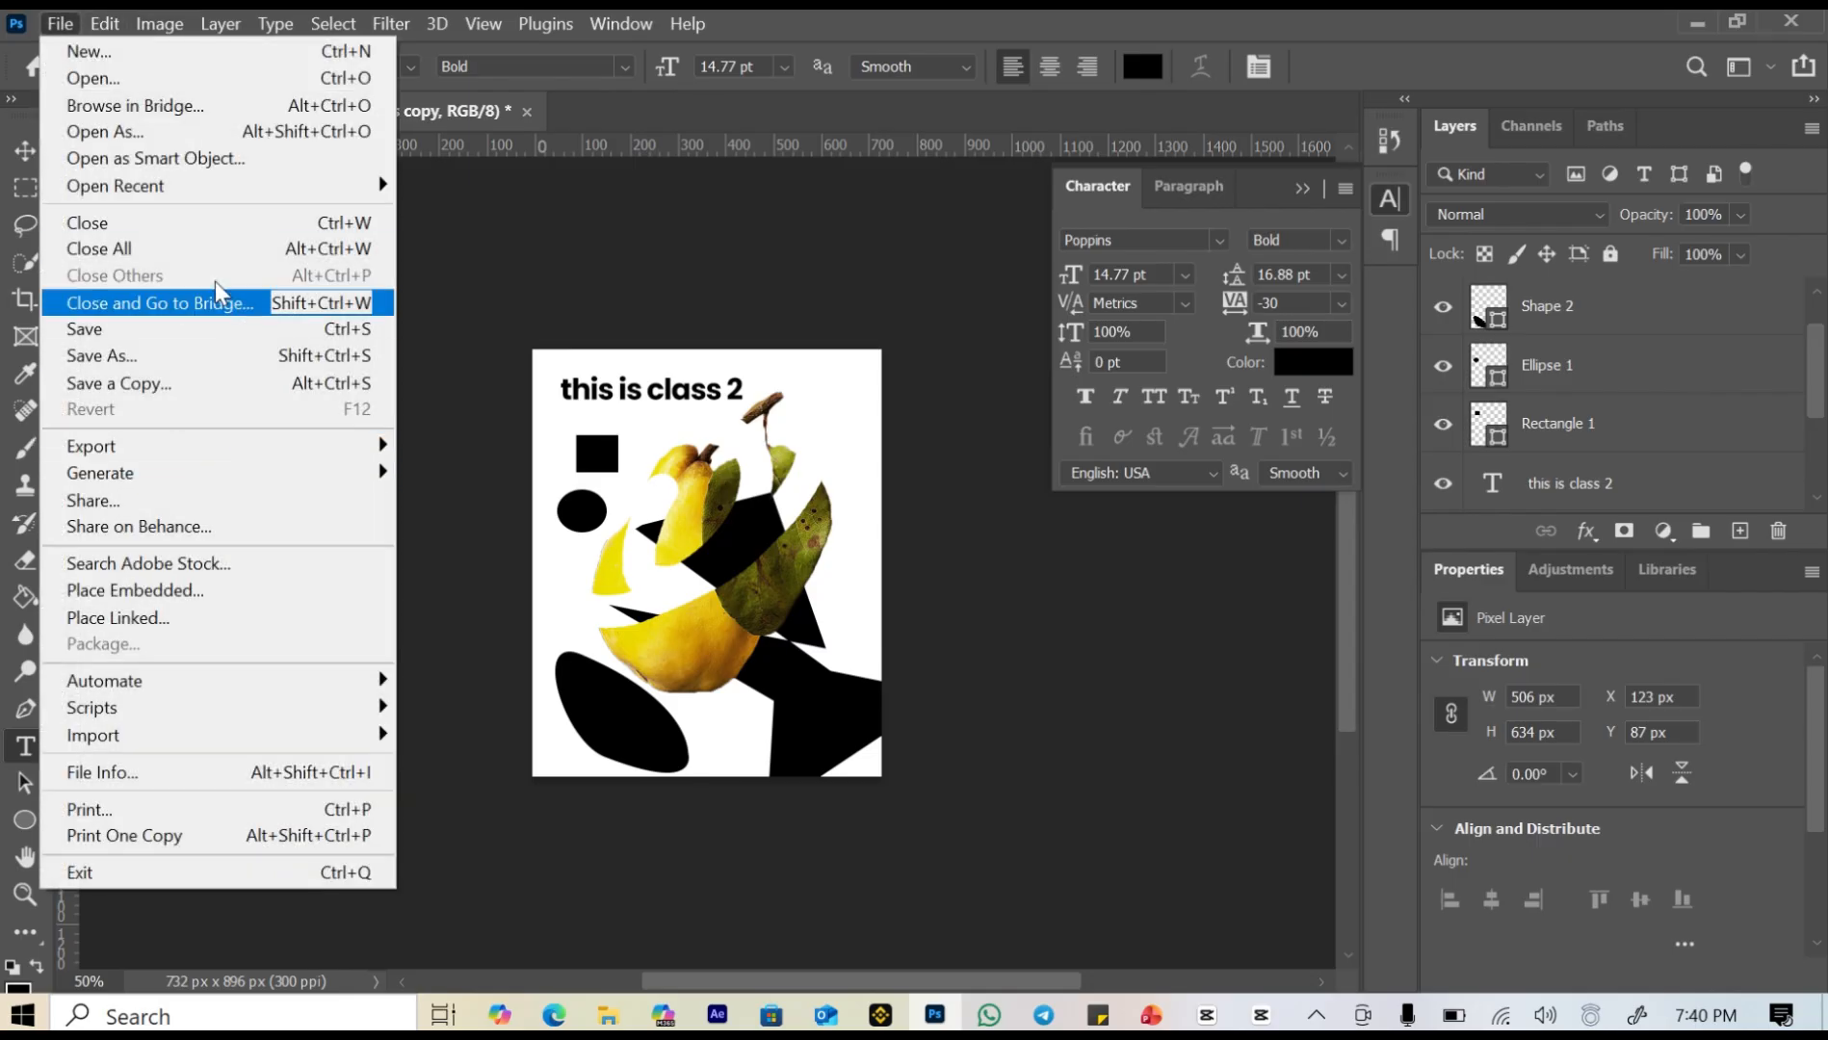
{"action": "left_click", "coordinate": [194, 329]}
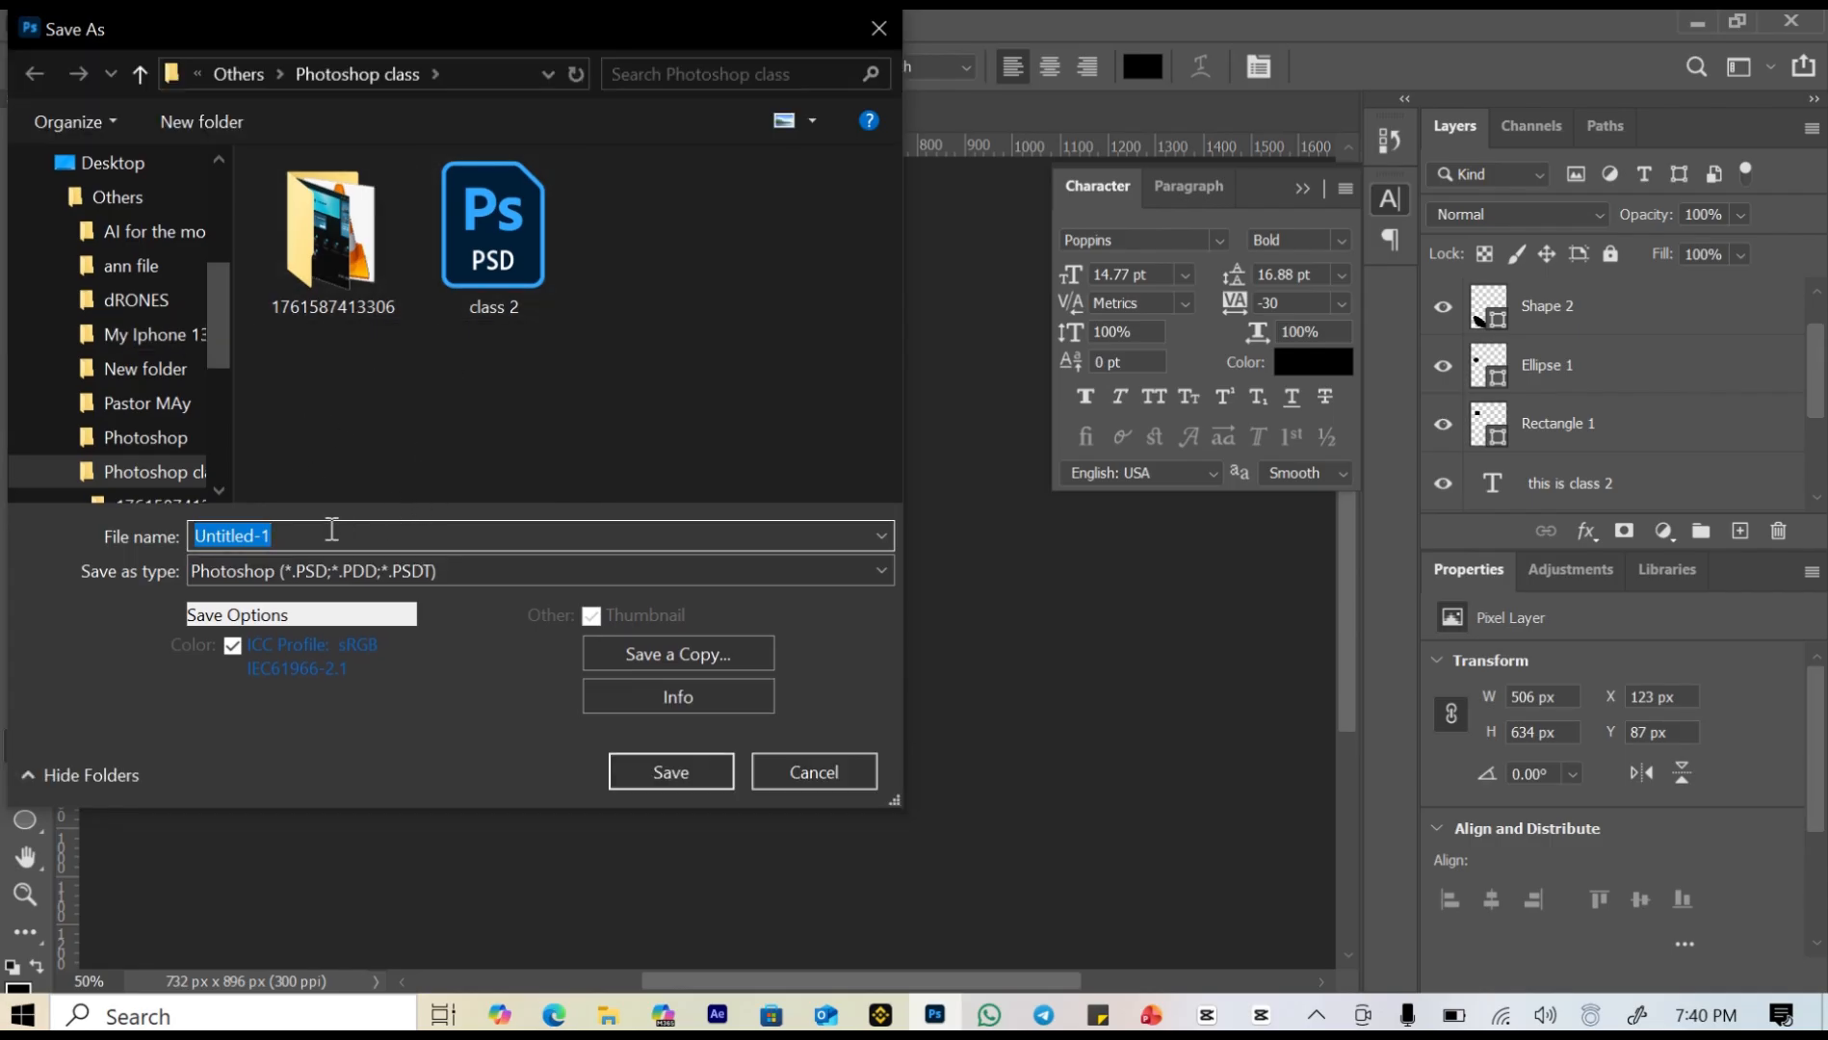
{"action": "type", "text": "class "}
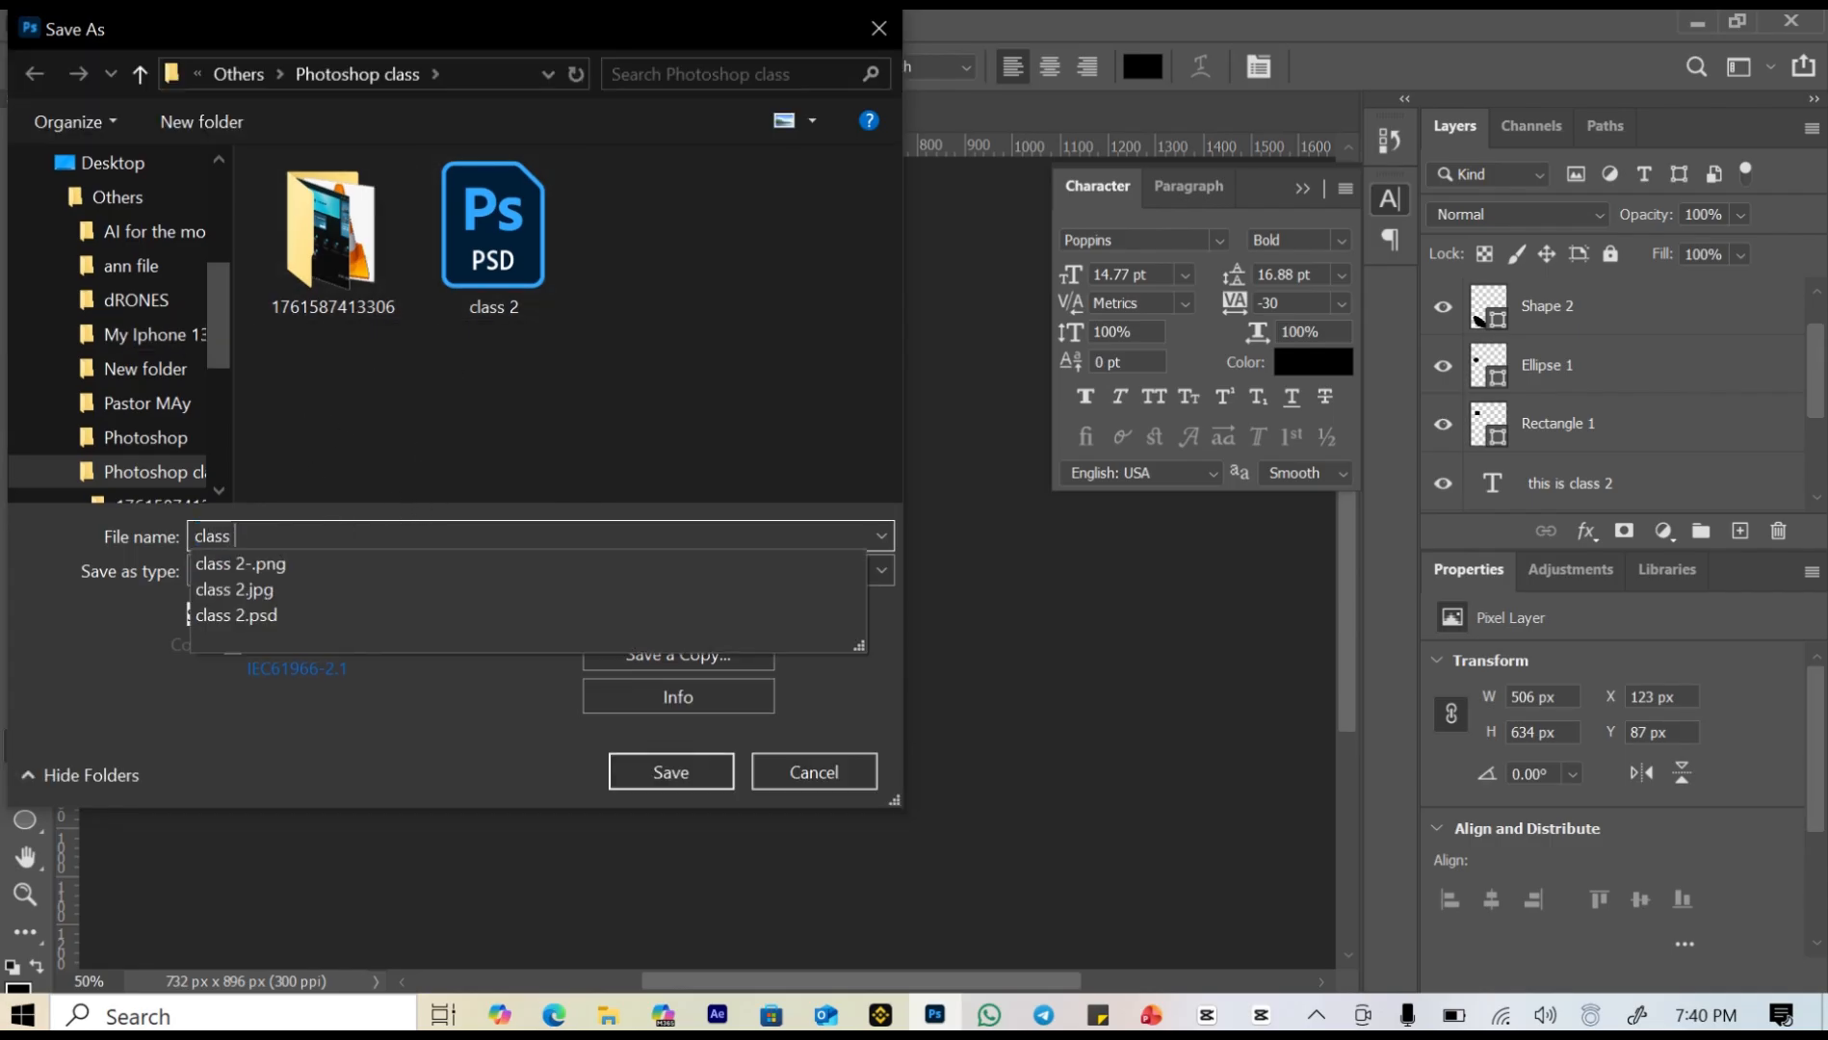
{"action": "type", "text": "2 1"}
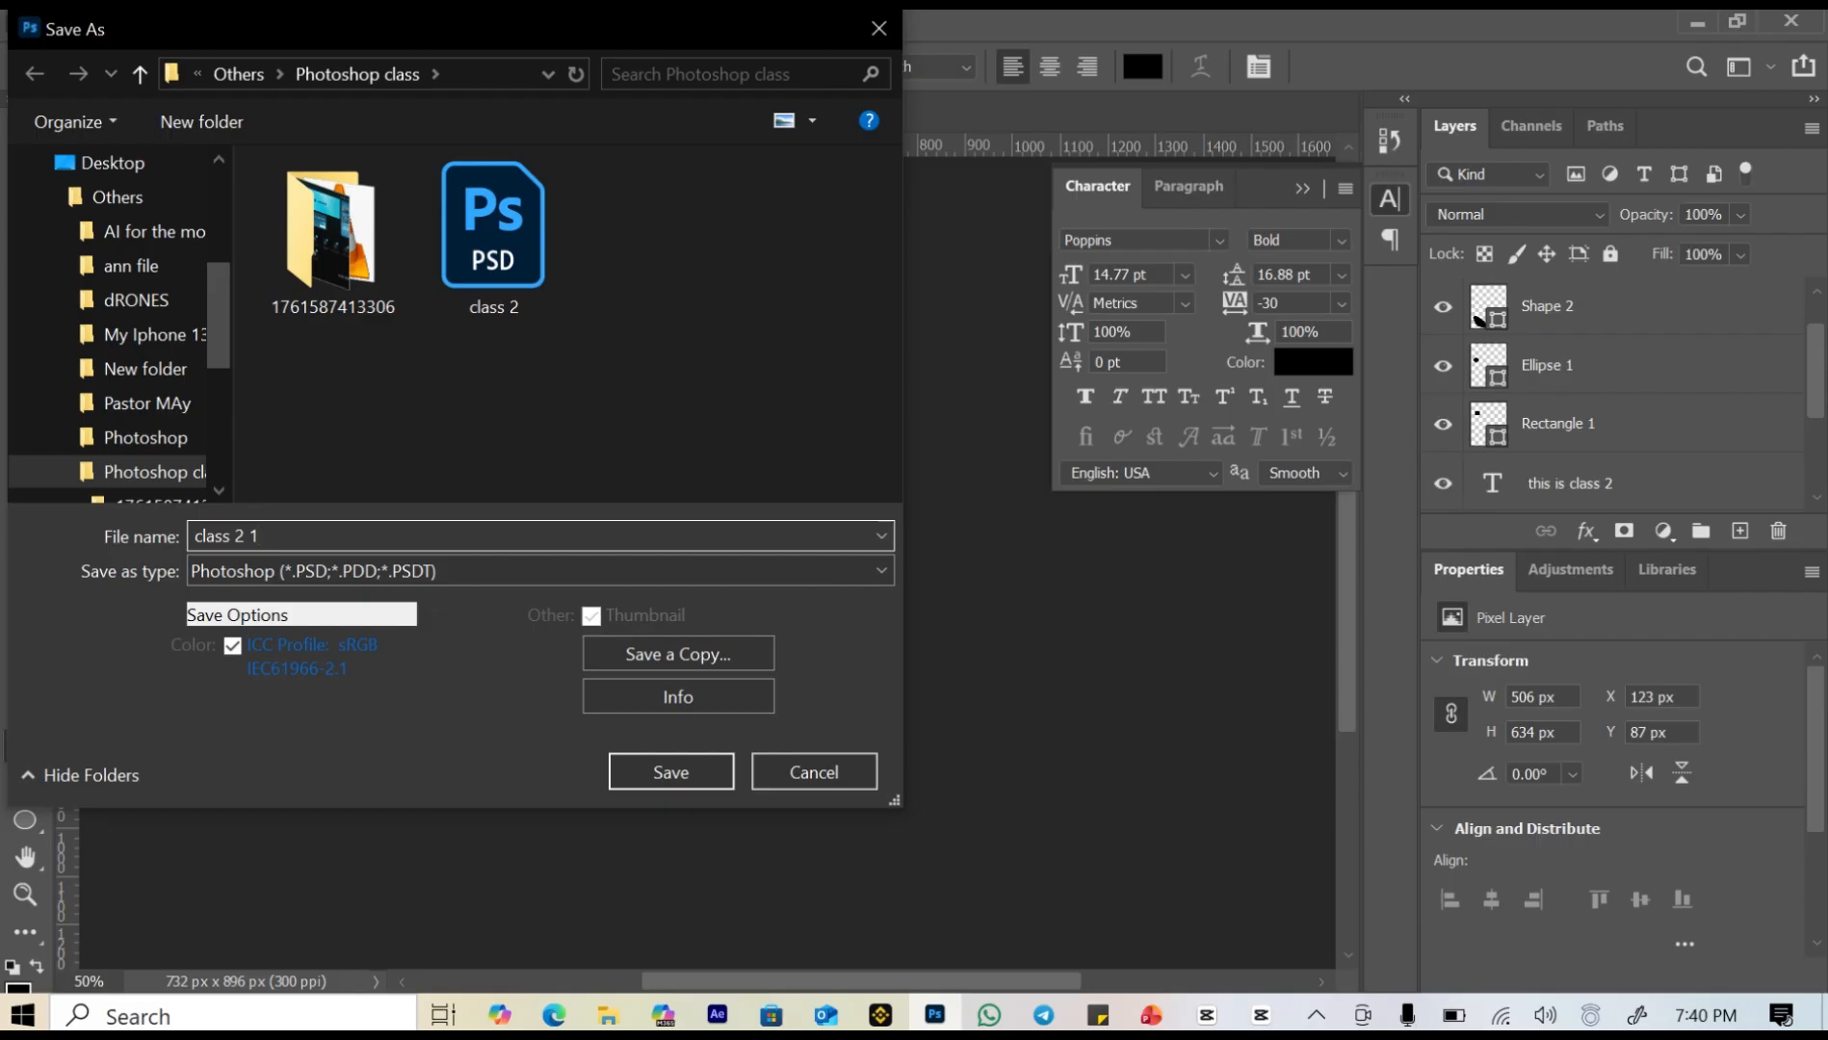
{"action": "key", "text": "Return"}
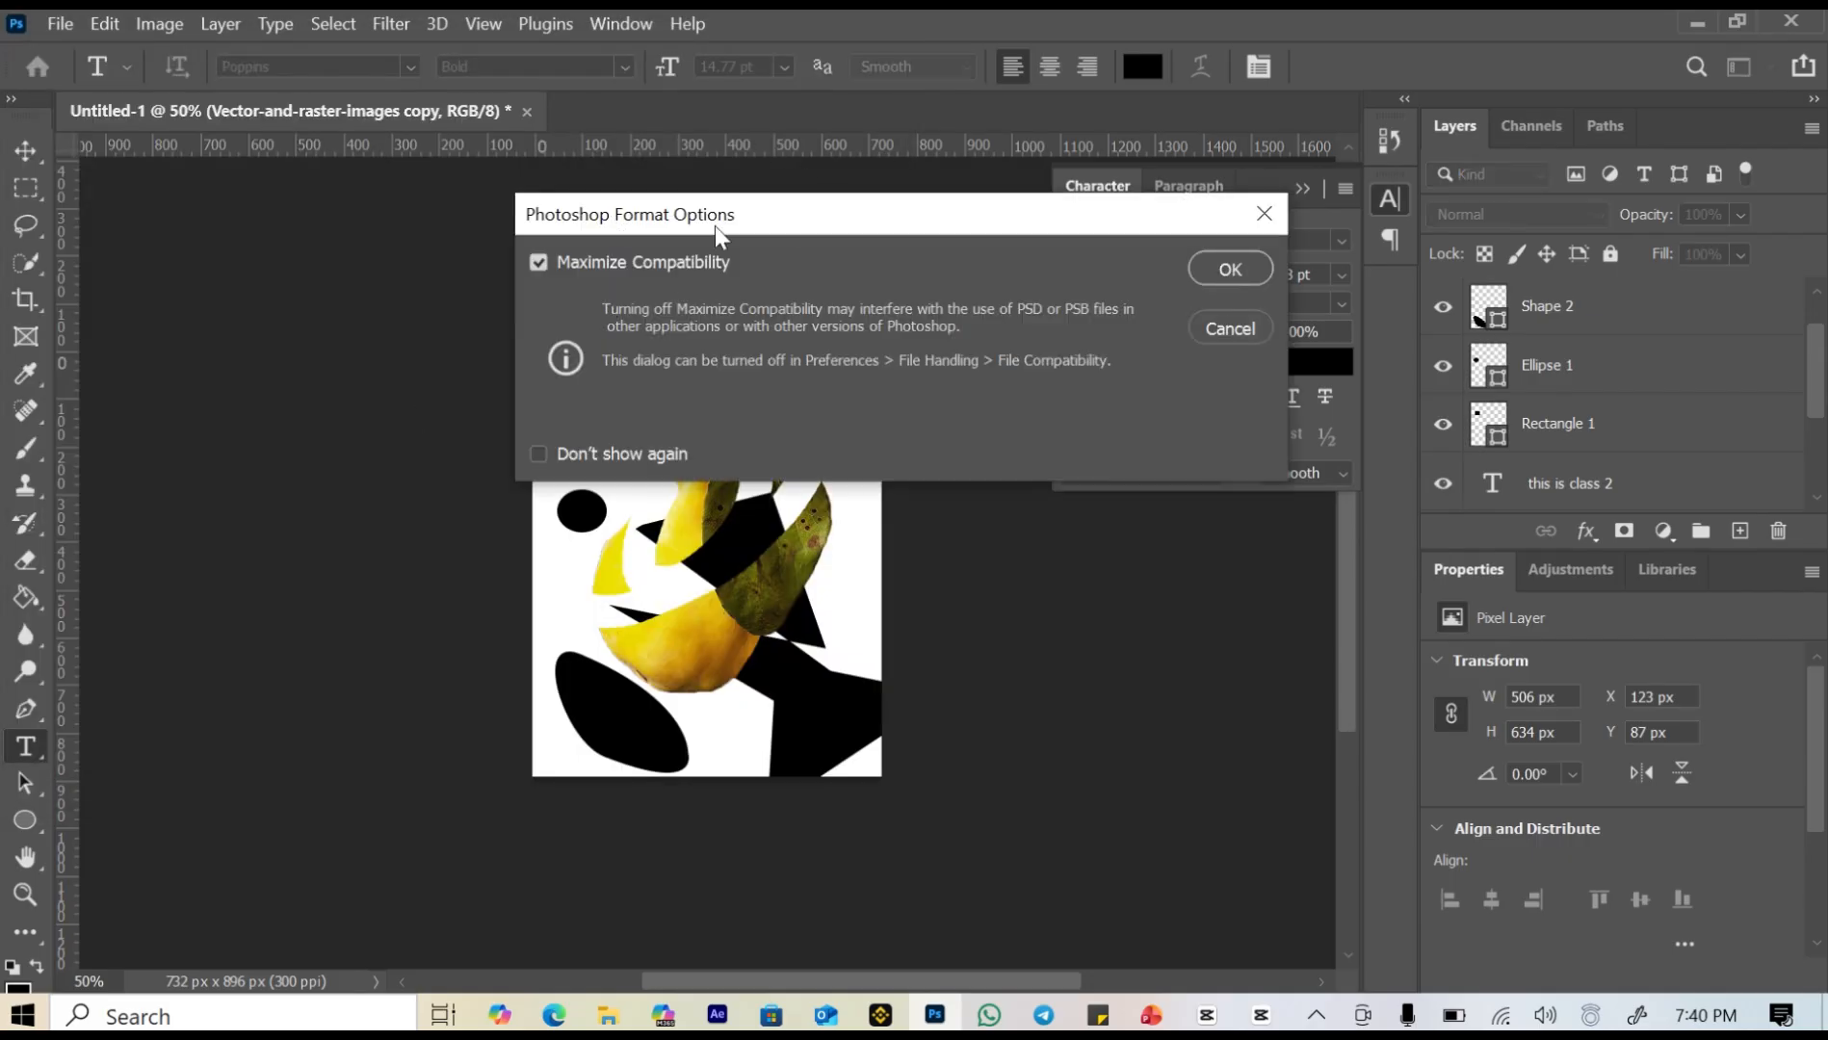
{"action": "left_click", "coordinate": [1219, 275]}
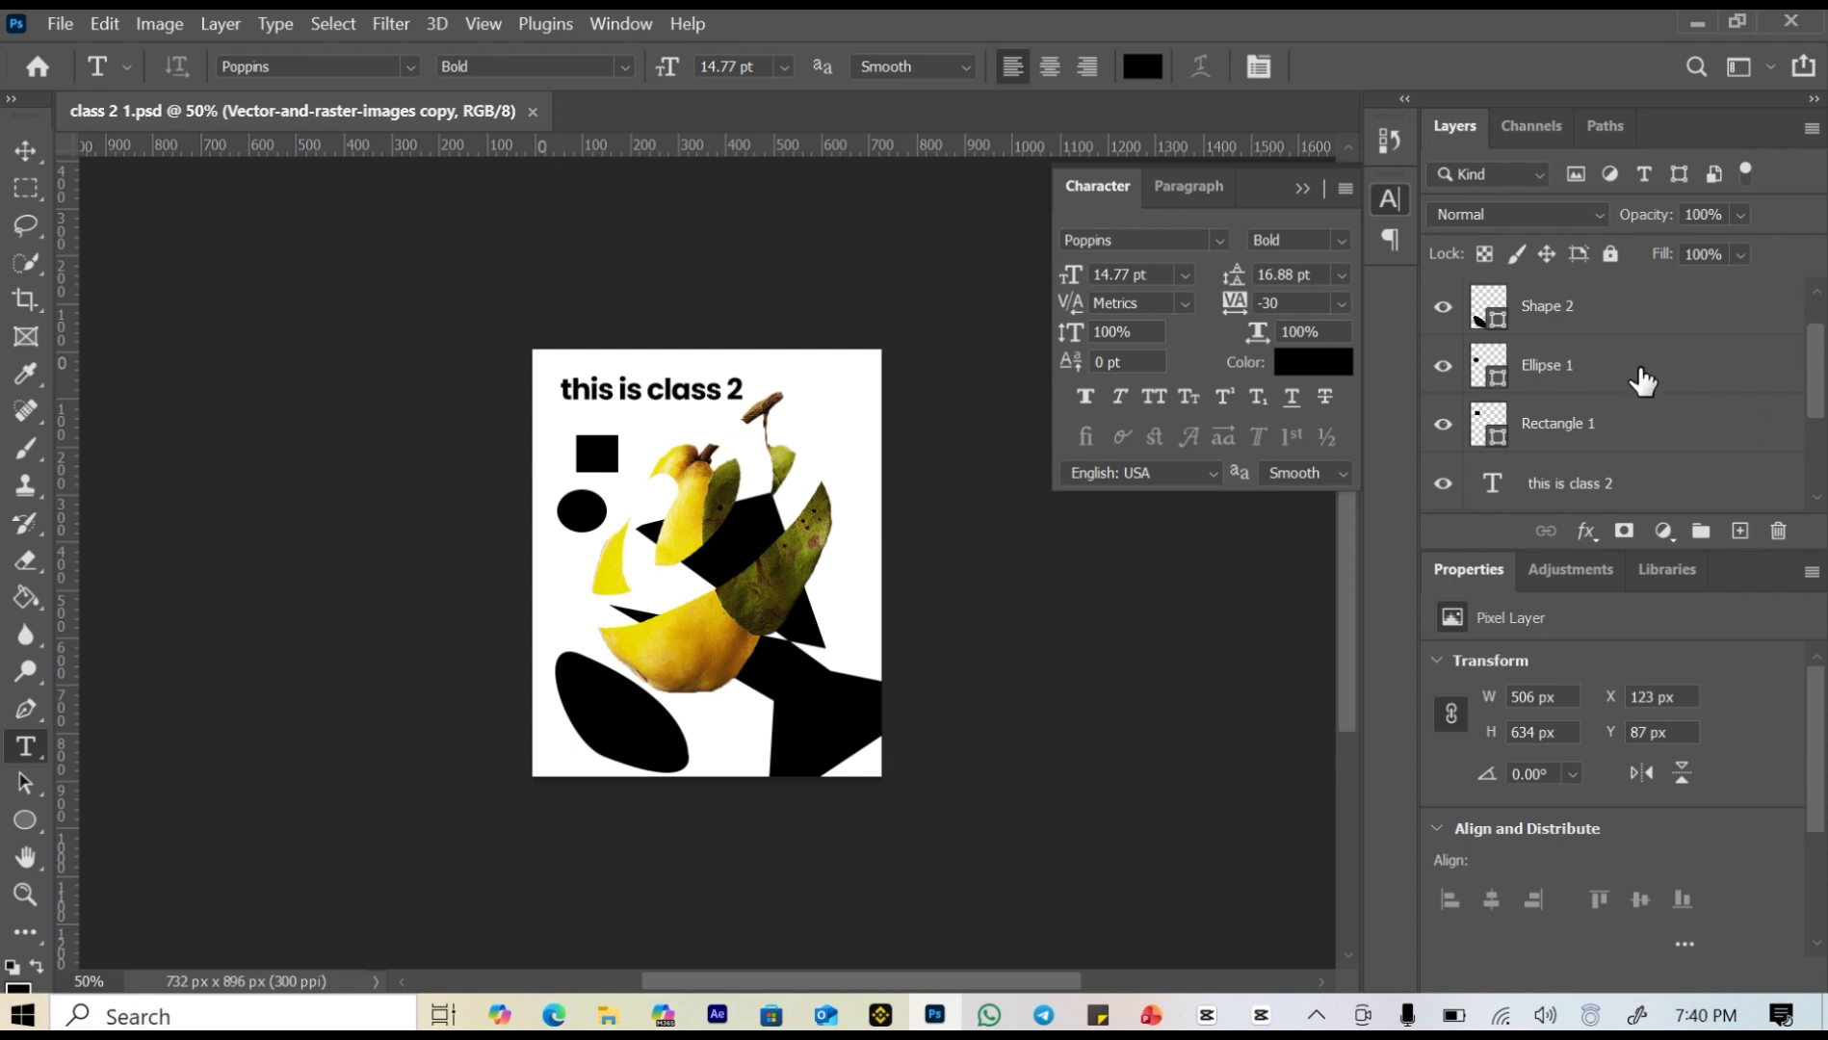
Show the white Layer 1 background briefly and hide it again to compare it with the transparent background.
{"action": "scroll", "coordinate": [1648, 395], "scroll_direction": "down", "scroll_amount": 2}
{"action": "scroll", "coordinate": [1653, 400], "scroll_direction": "up", "scroll_amount": 3}
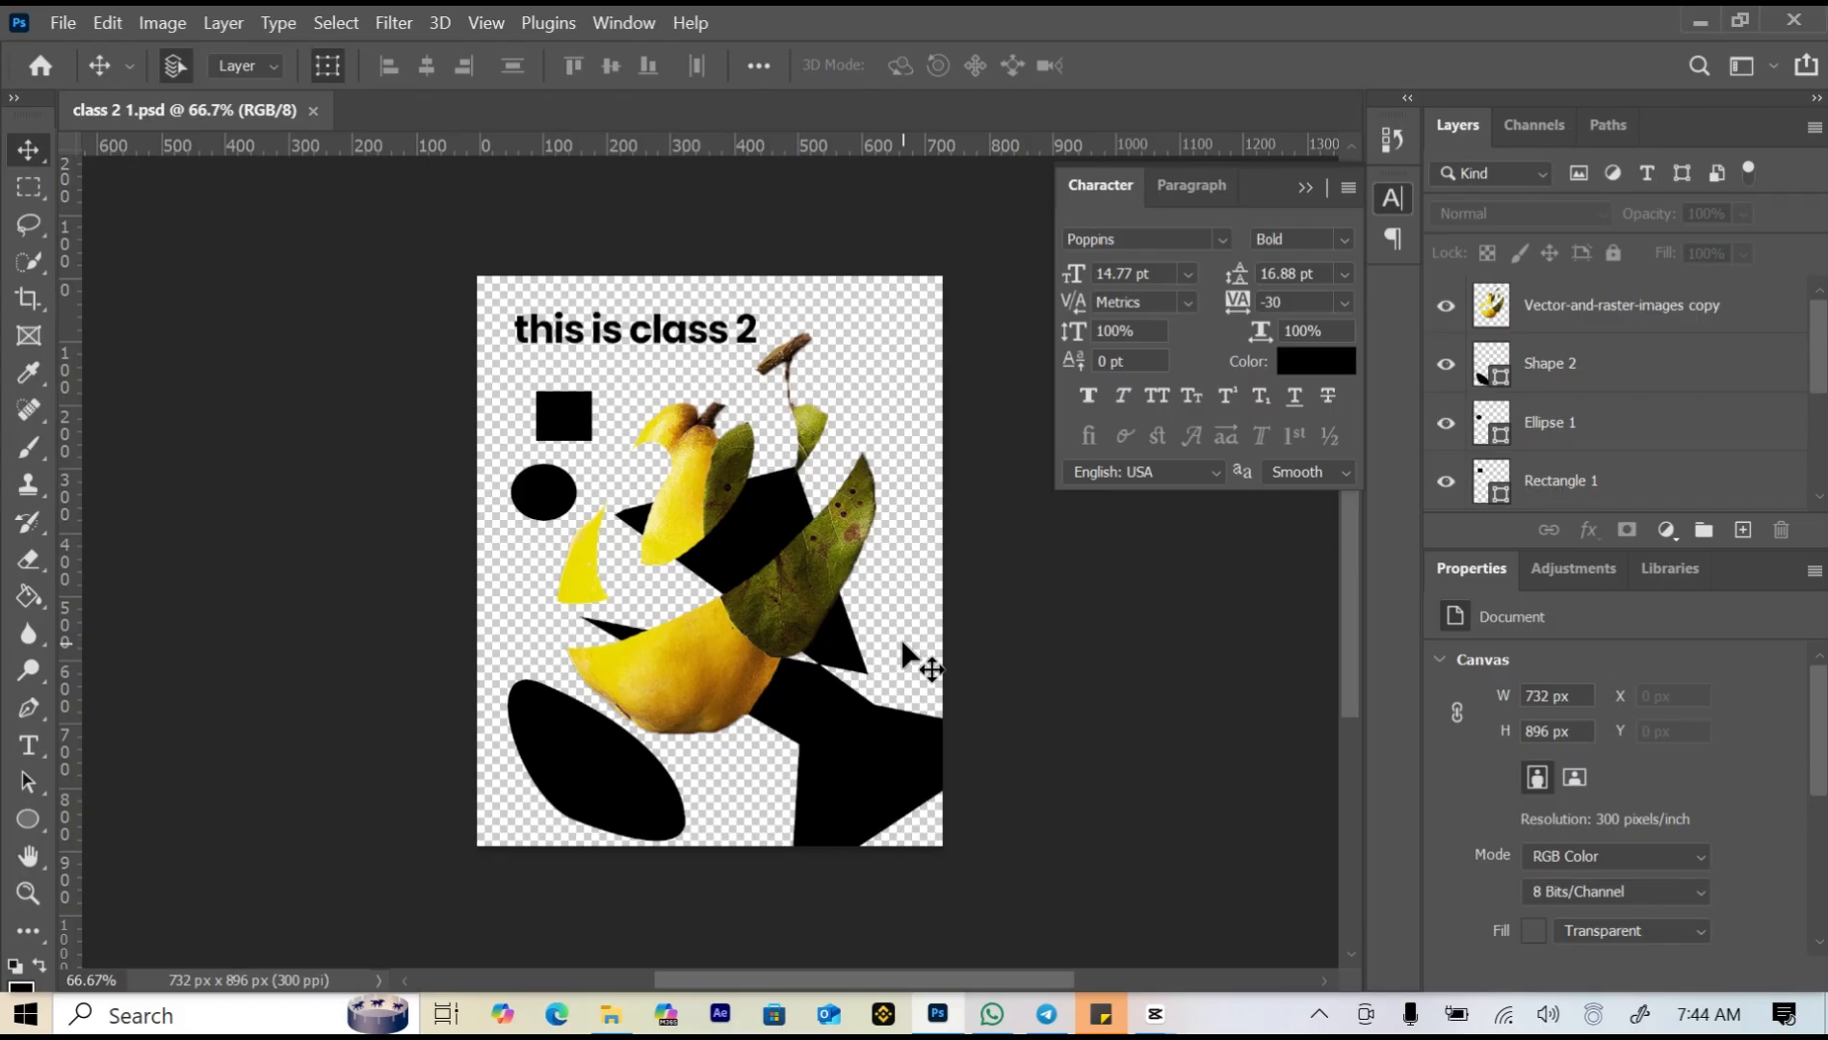
{"action": "scroll", "coordinate": [1552, 420], "scroll_direction": "down", "scroll_amount": 3}
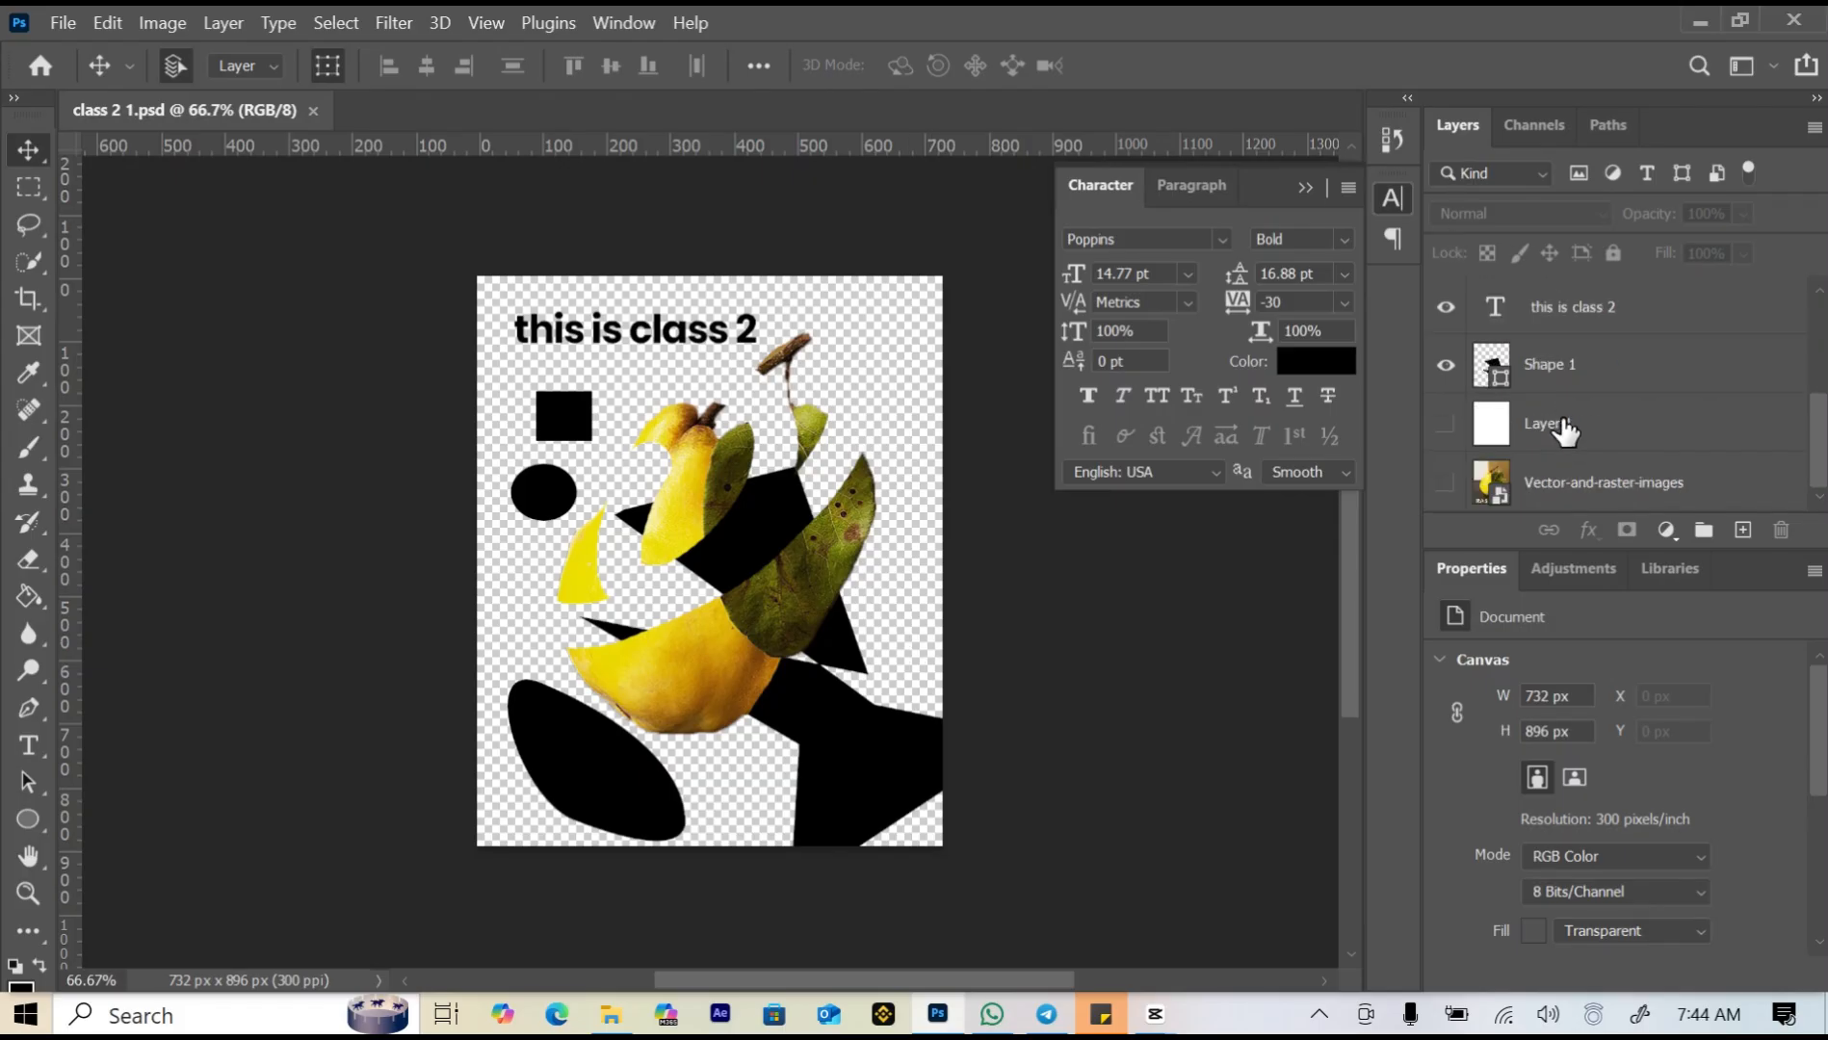
{"action": "left_click", "coordinate": [1445, 426]}
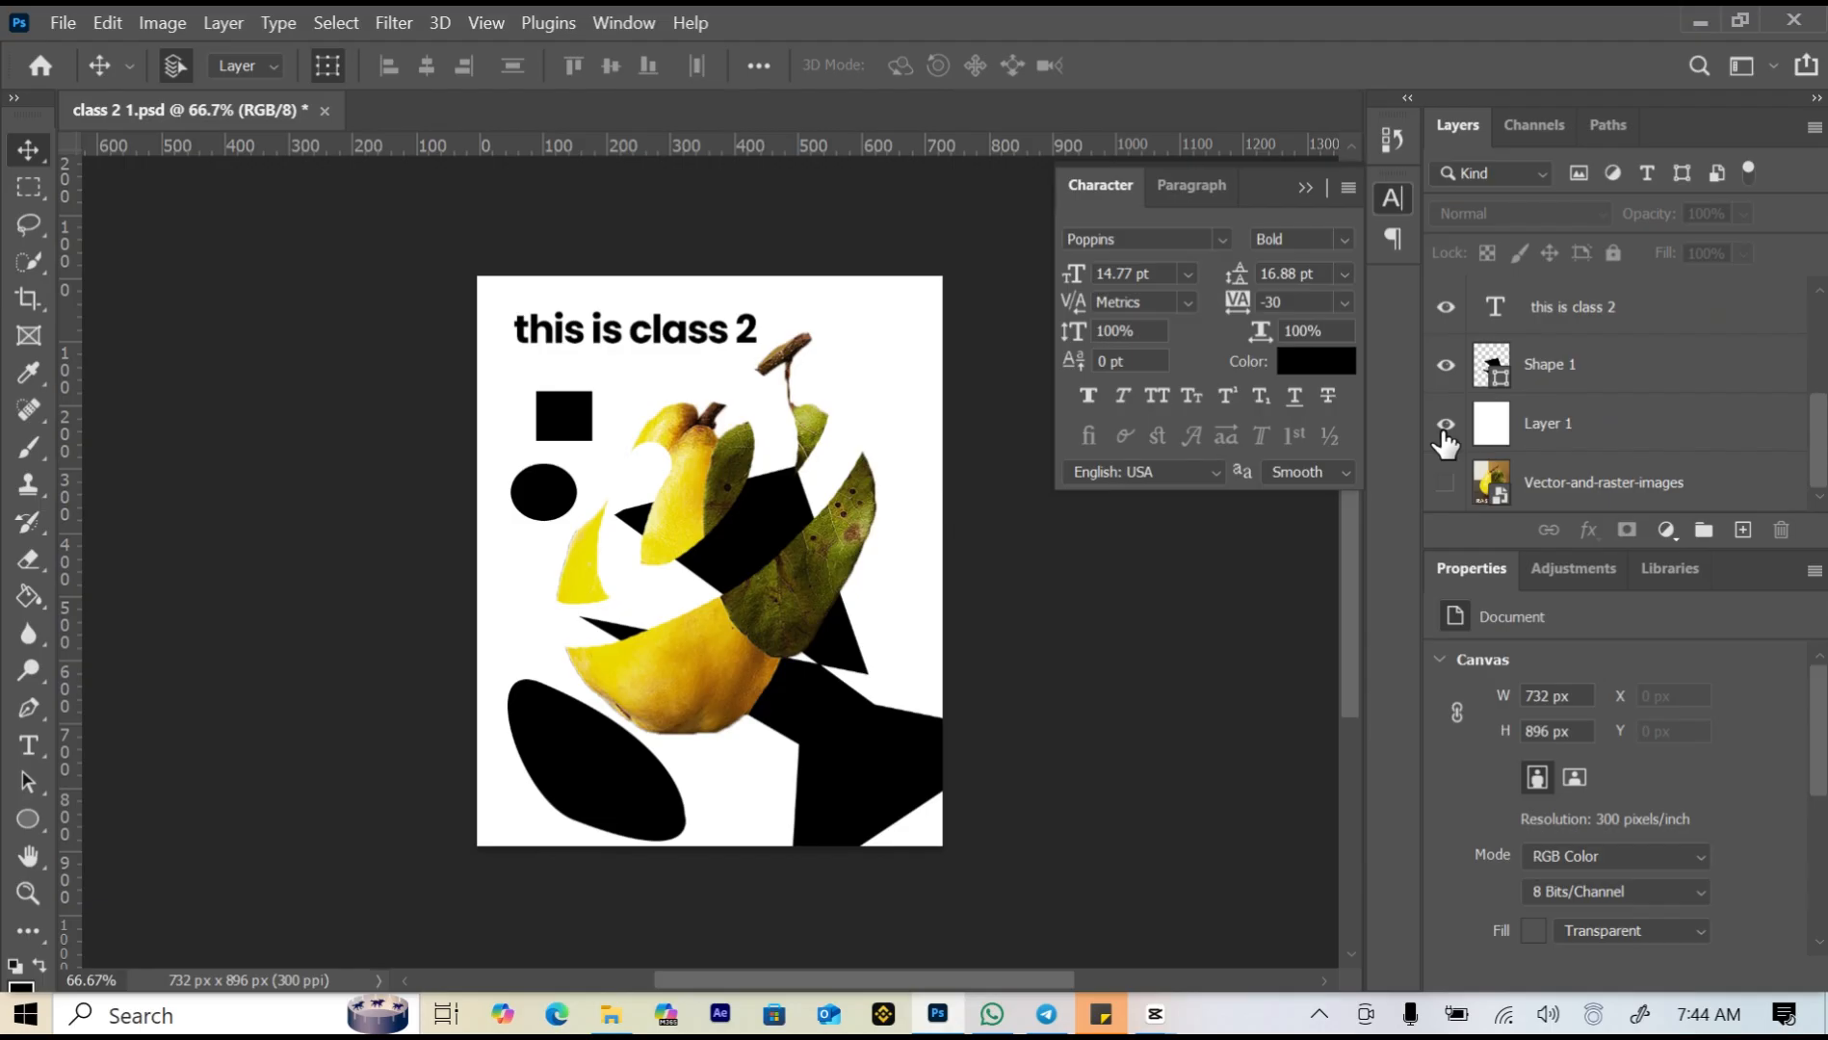
{"action": "left_click", "coordinate": [1445, 434]}
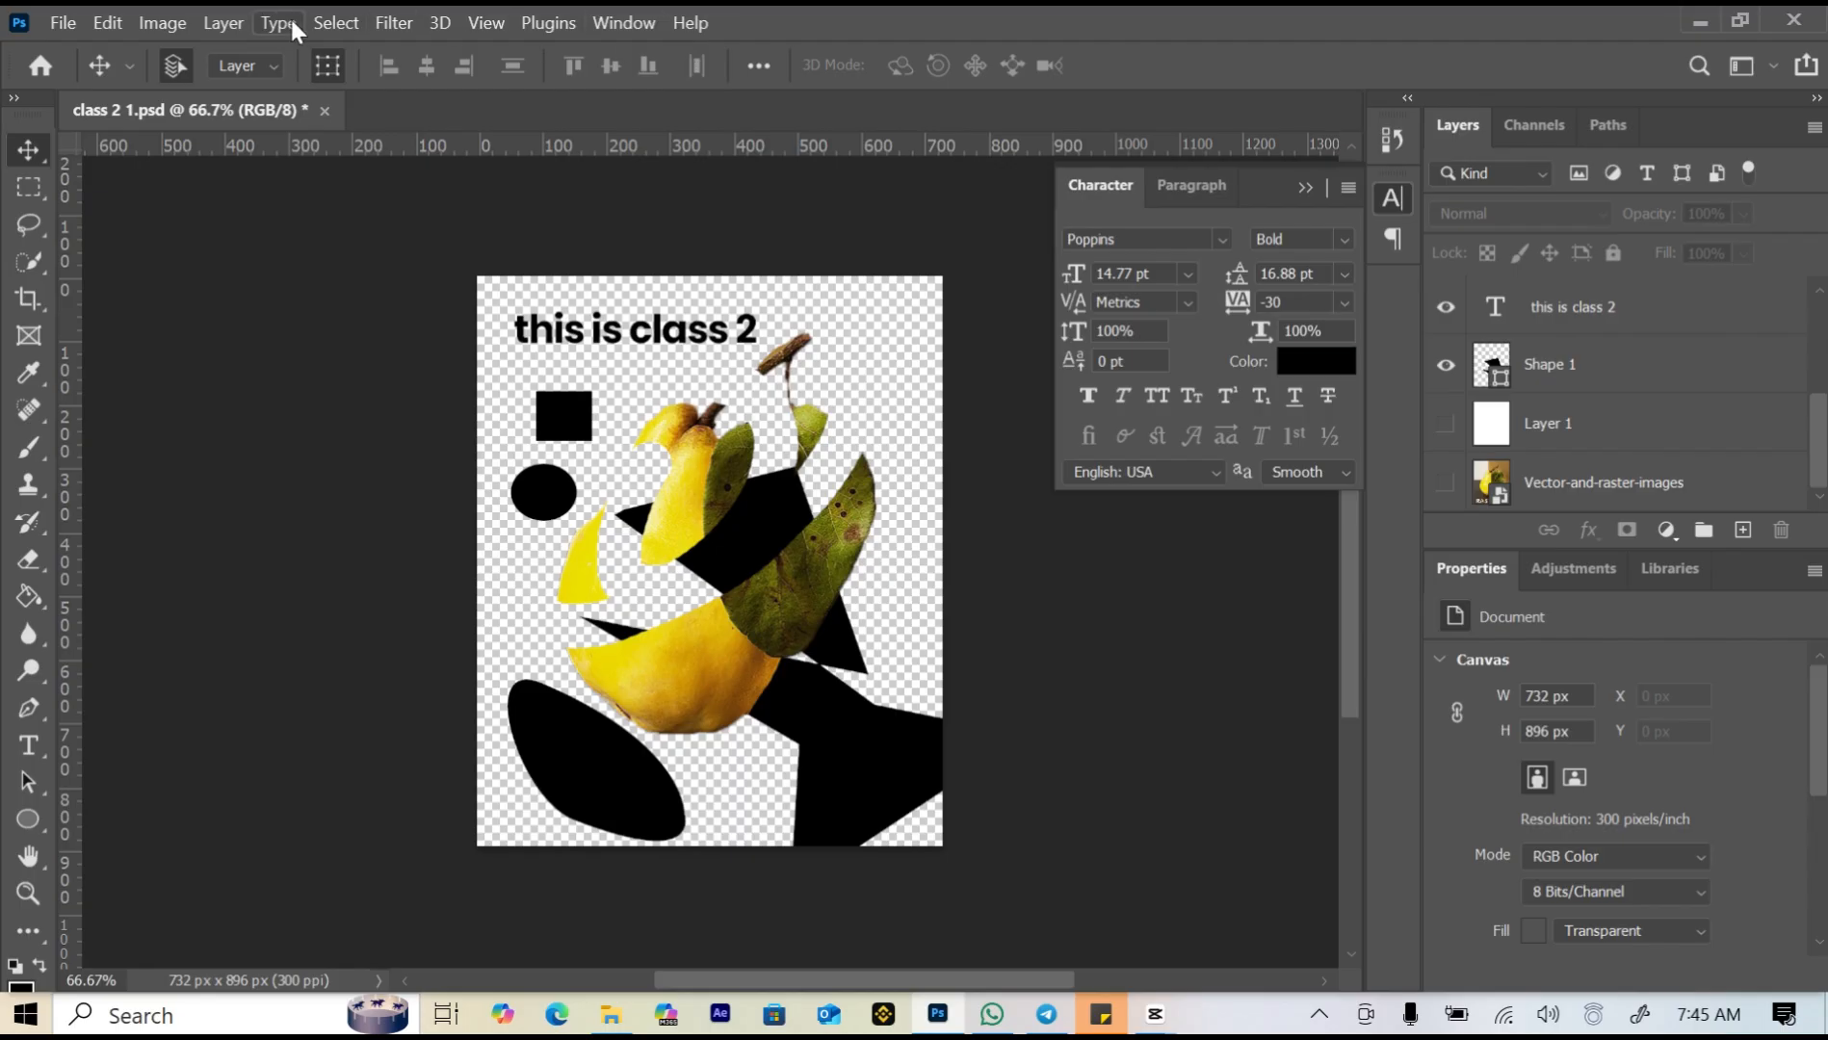
Export the artwork as a transparent PNG named "class 2 1 png" in the Photoshop class folder.
{"action": "left_click", "coordinate": [63, 23]}
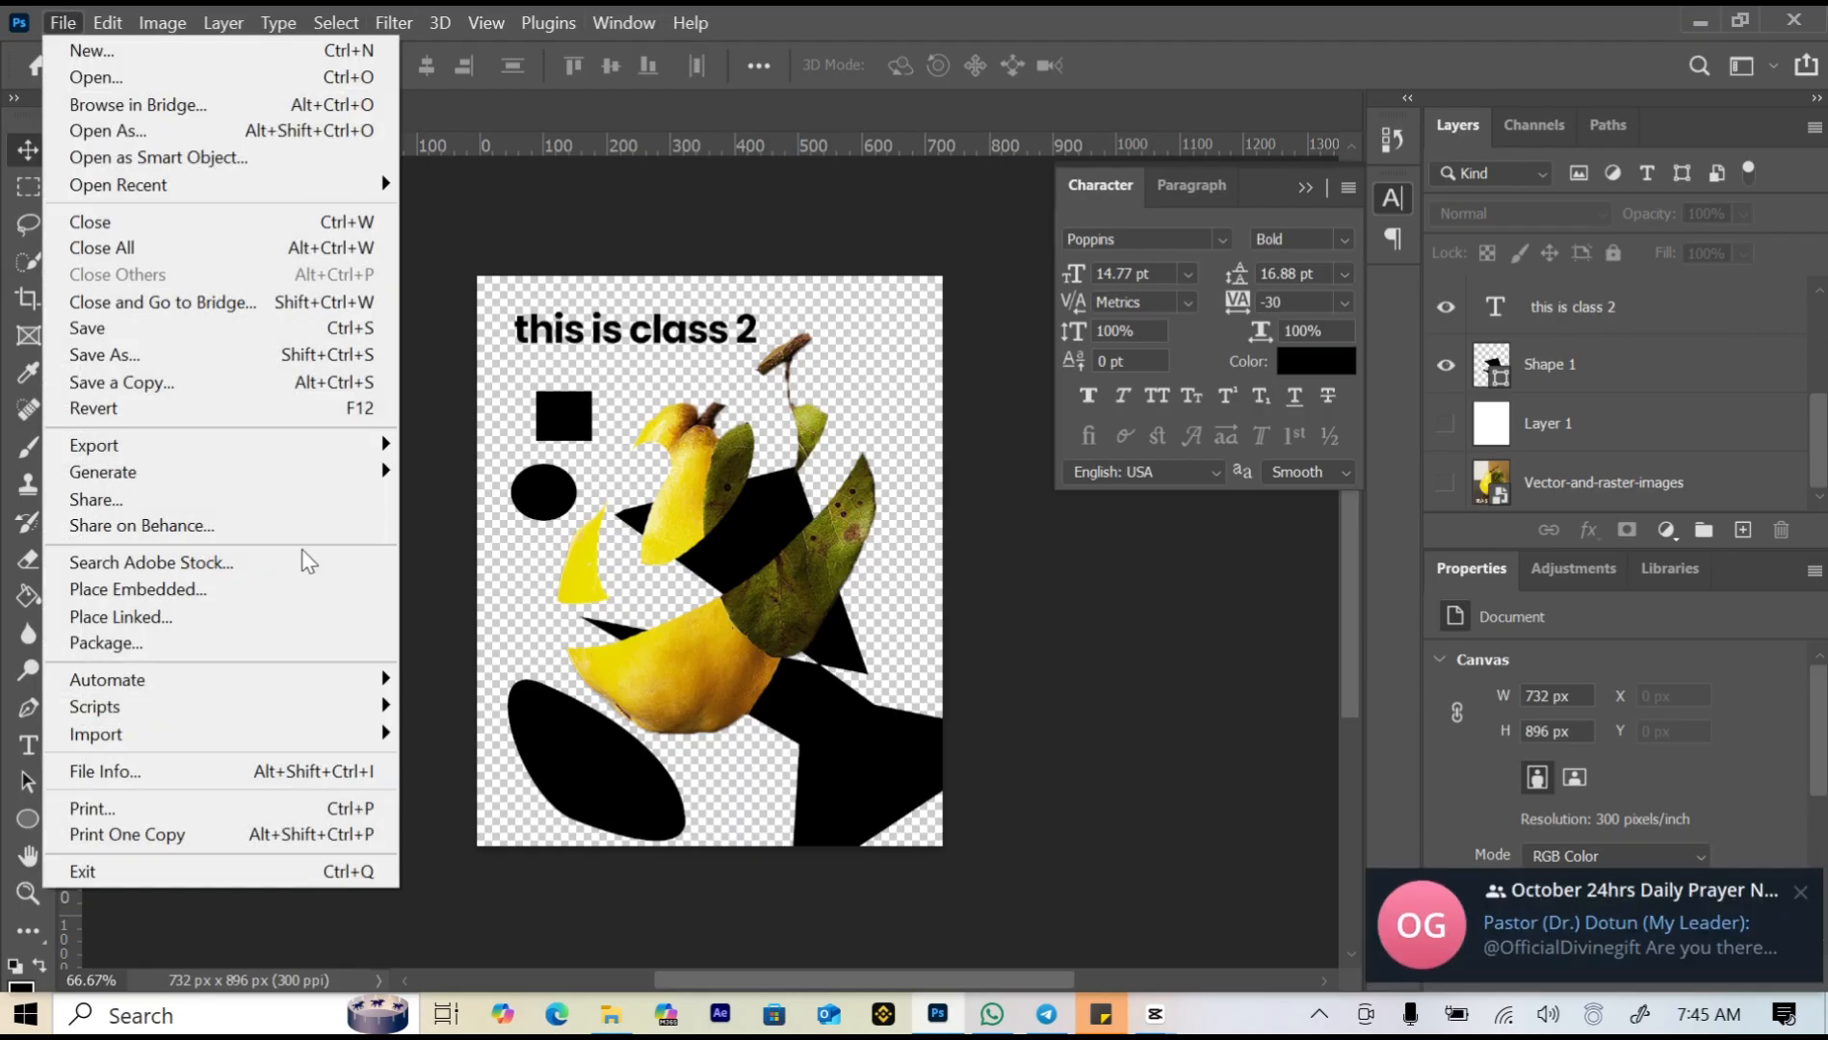
{"action": "mouse_move", "coordinate": [310, 447]}
{"action": "mouse_move", "coordinate": [393, 441]}
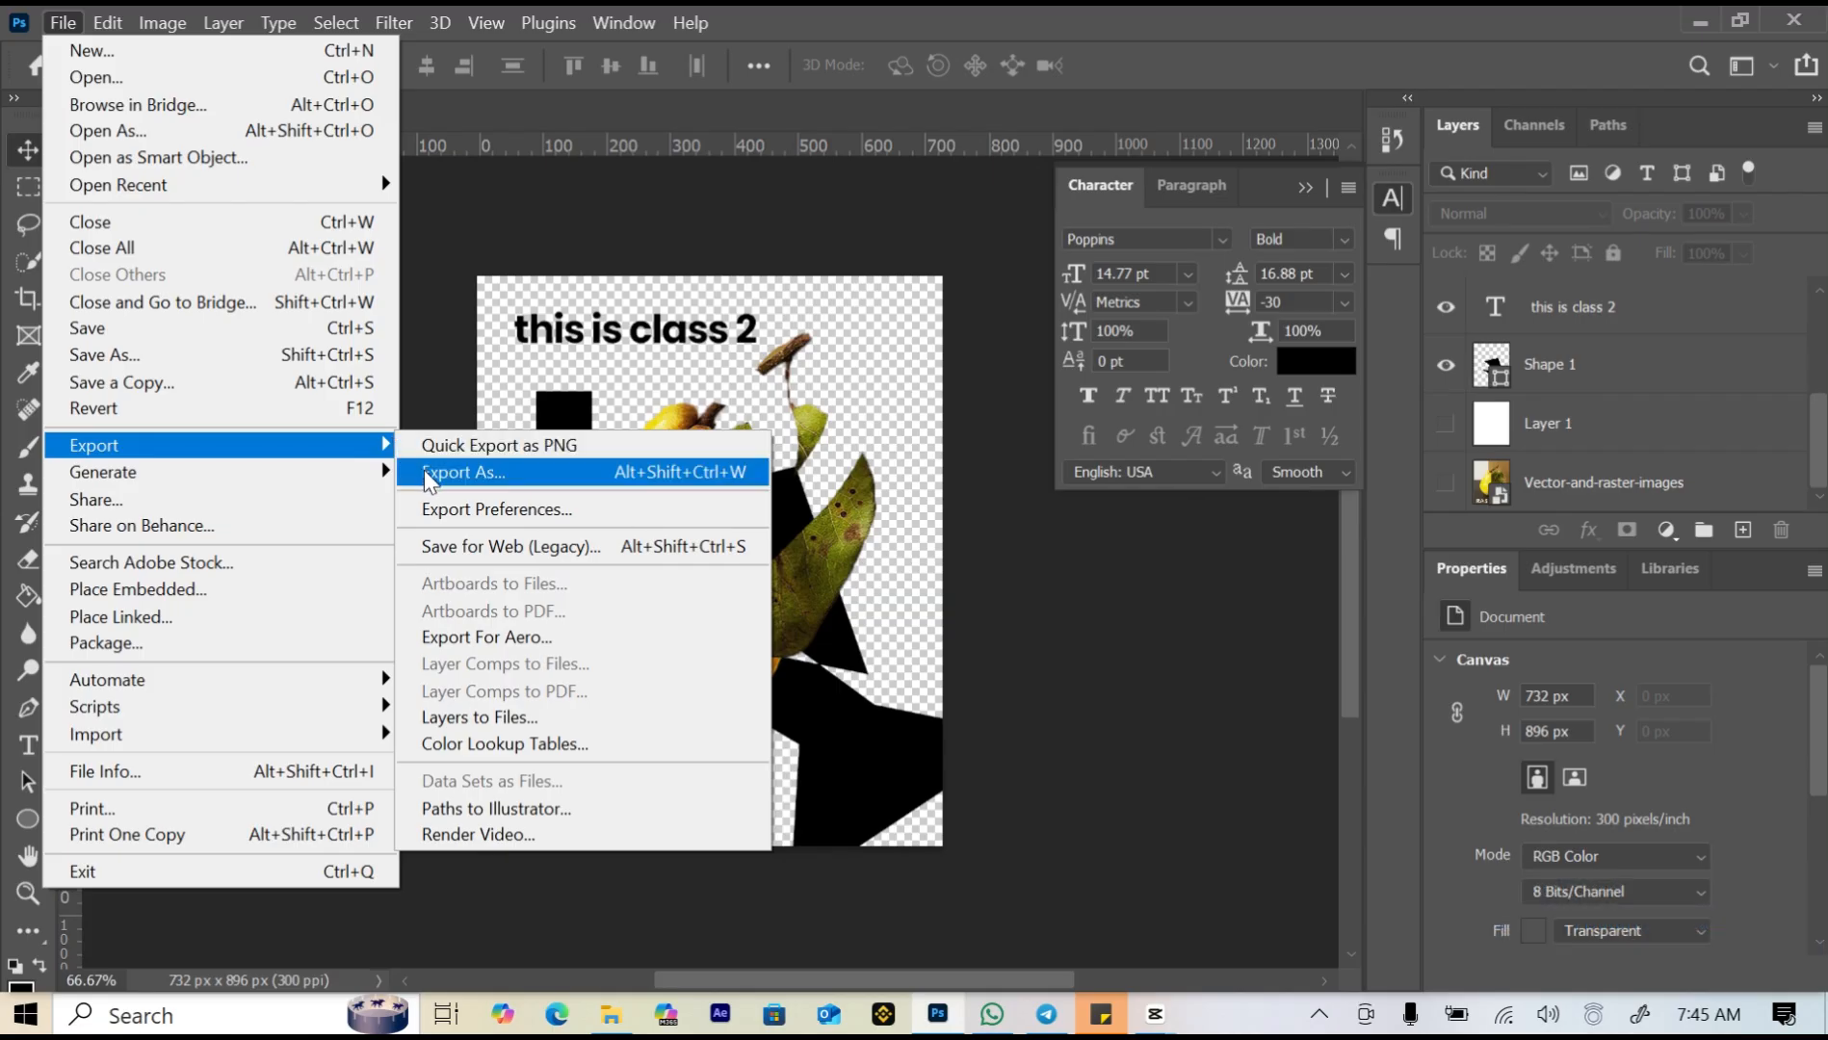
{"action": "left_click", "coordinate": [424, 471]}
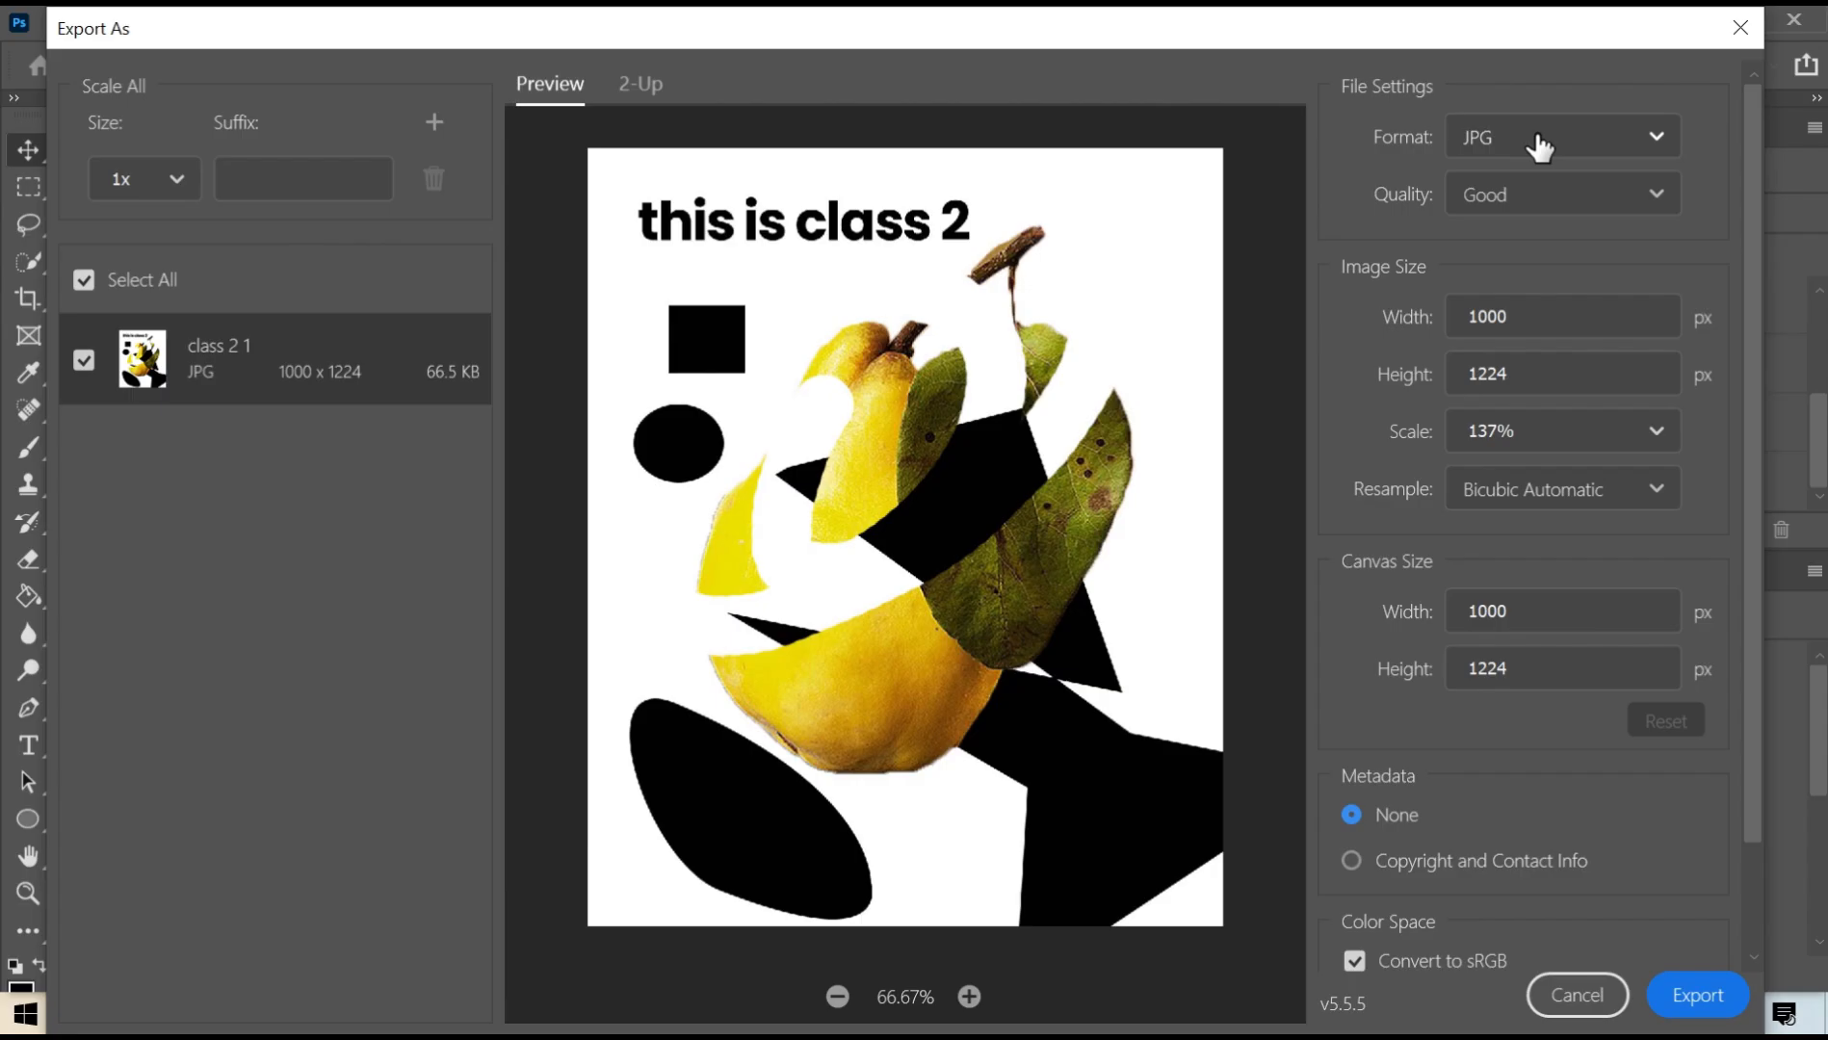
{"action": "left_click", "coordinate": [1537, 140]}
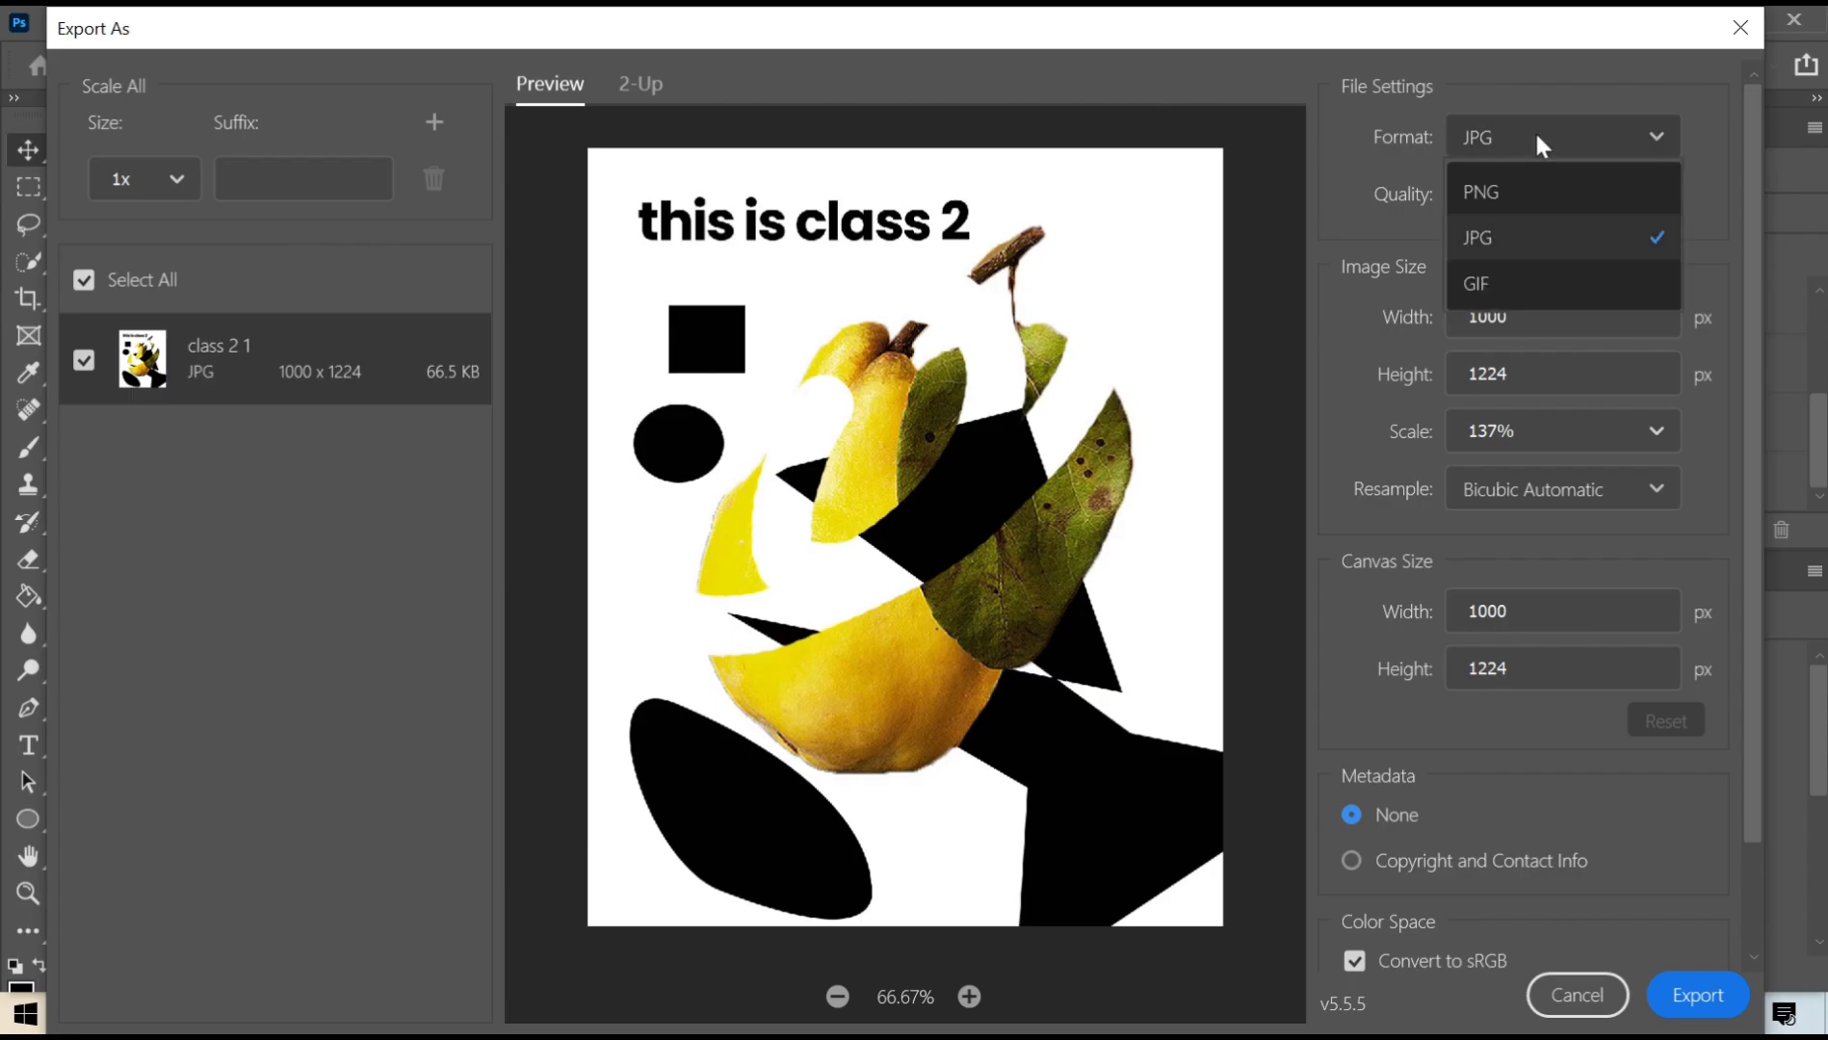
{"action": "left_click", "coordinate": [1508, 197]}
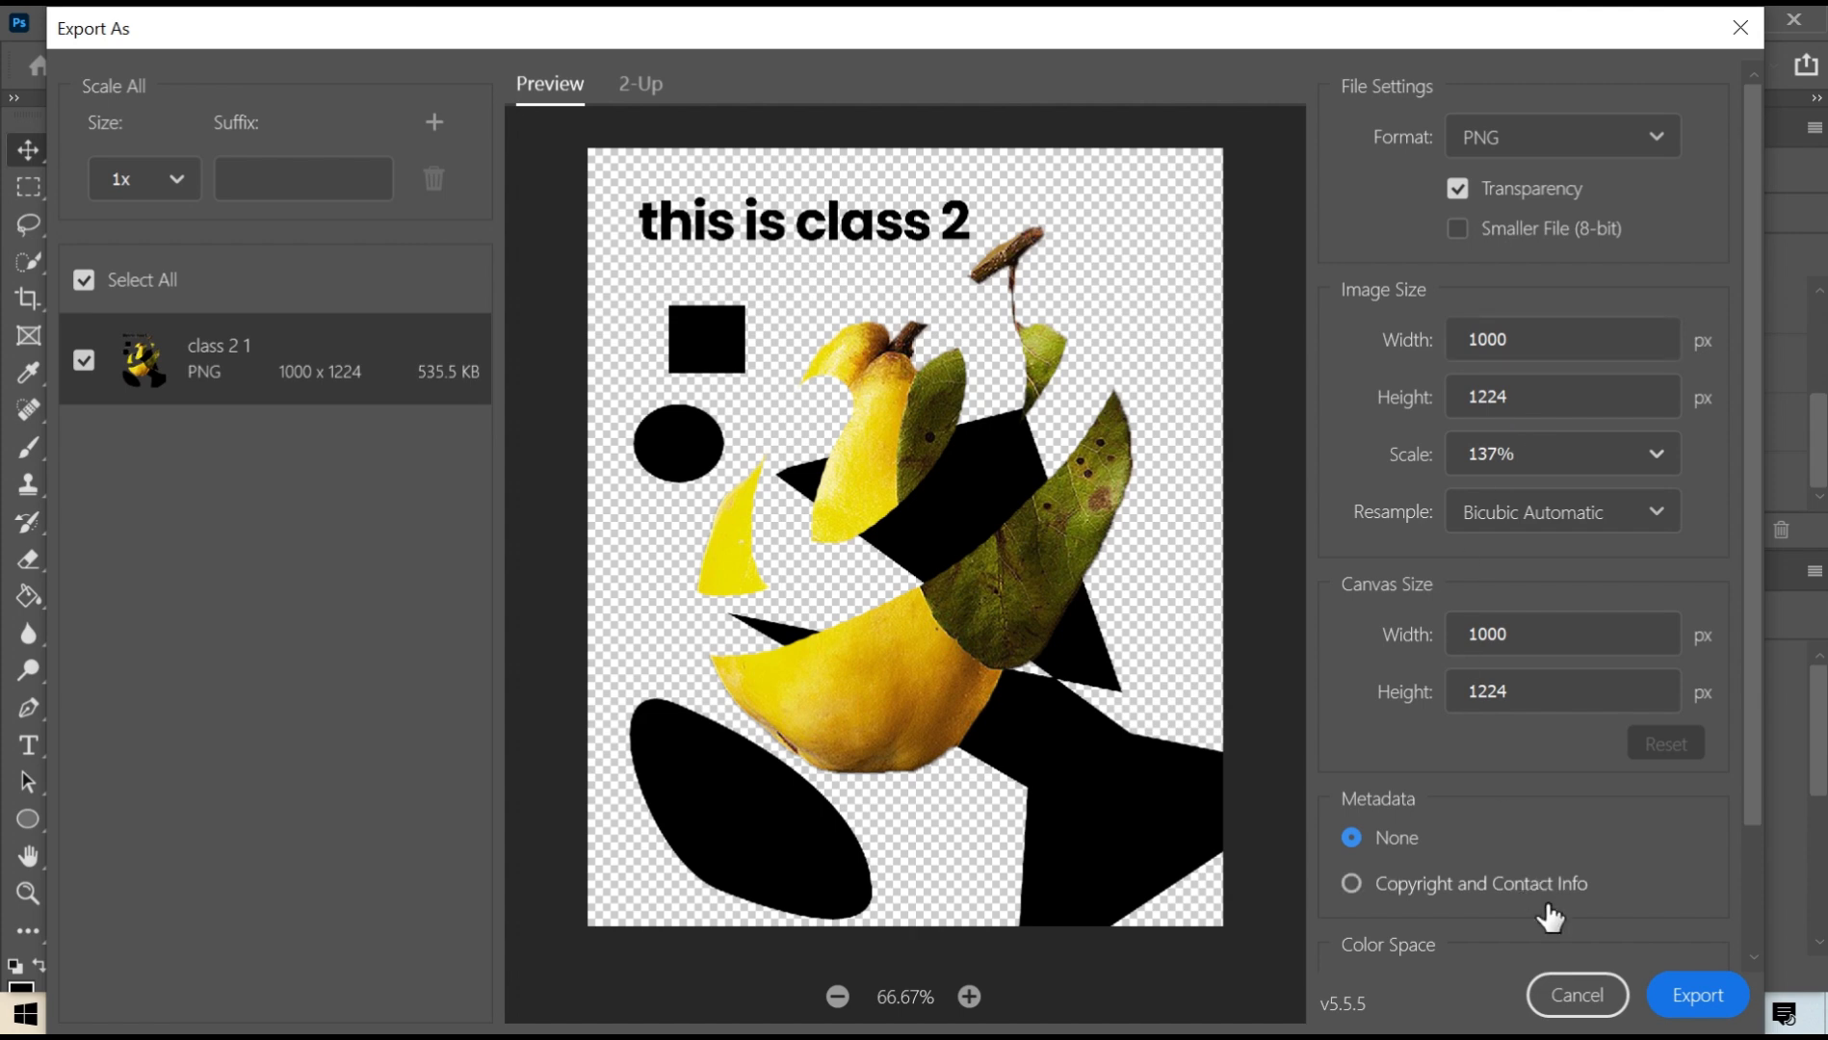
{"action": "left_click", "coordinate": [1698, 997]}
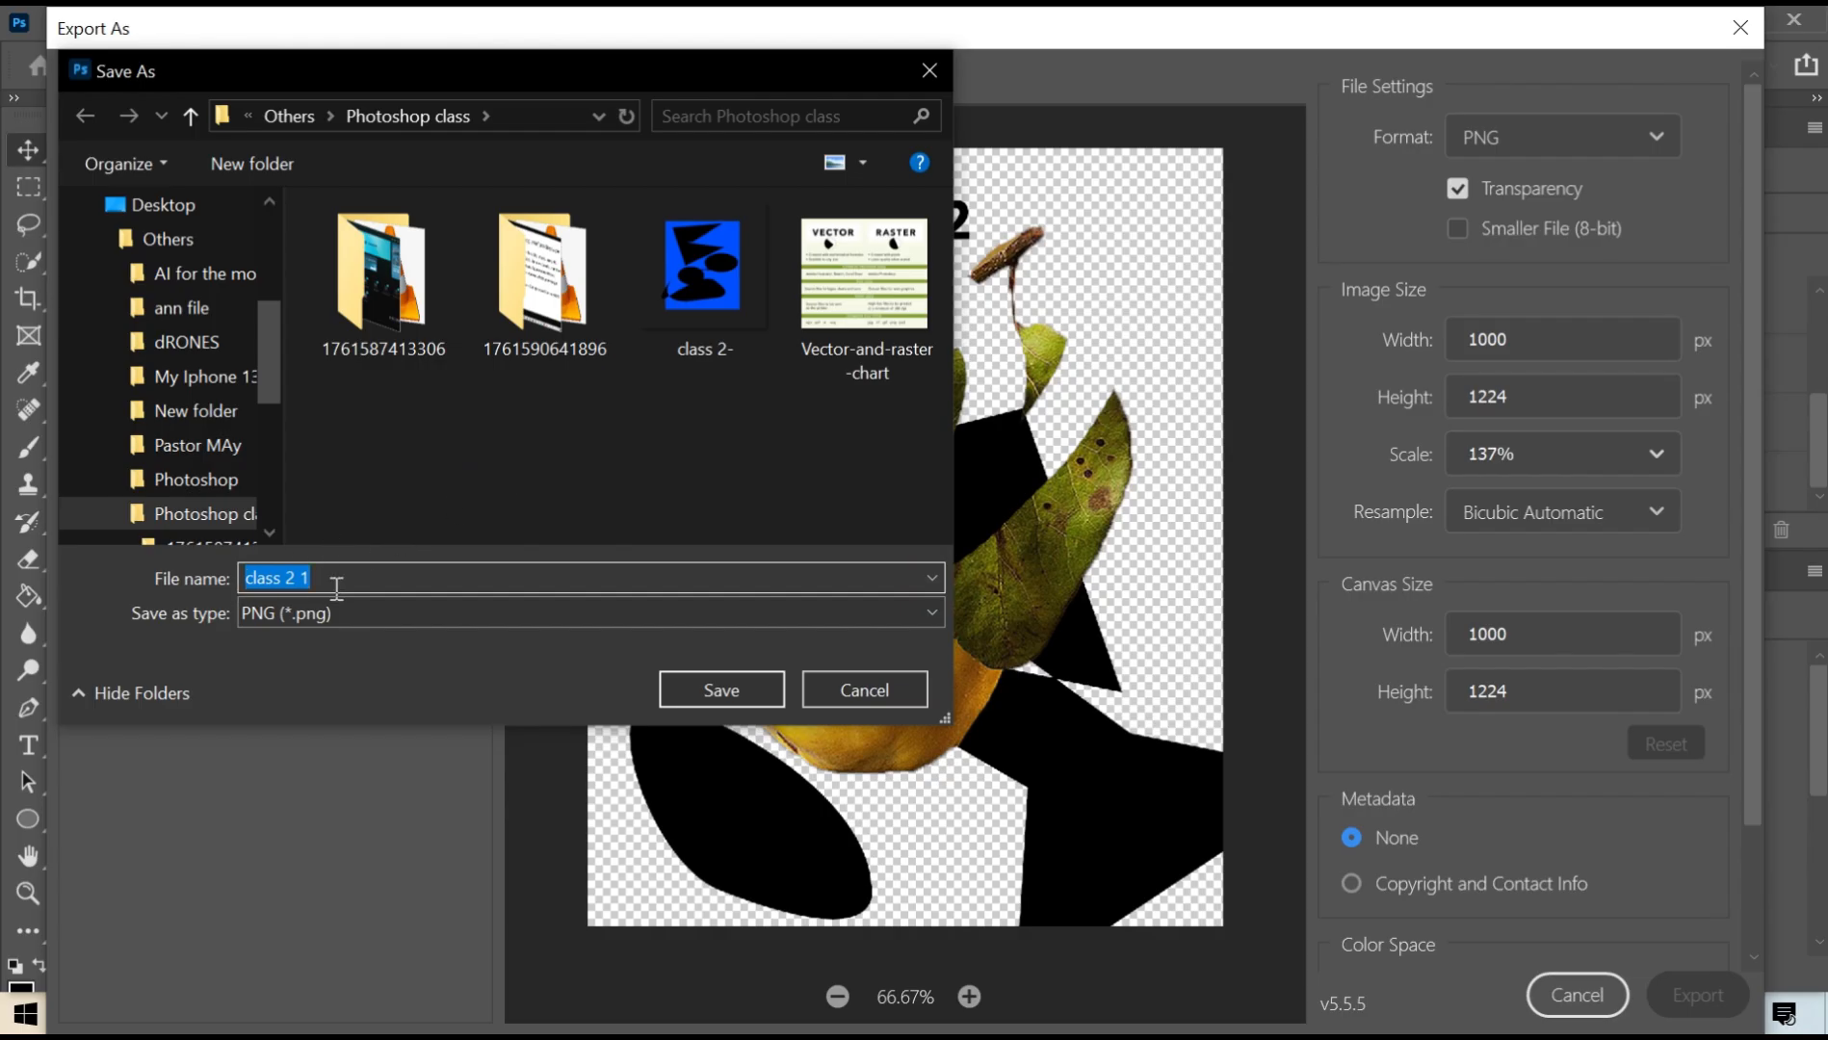
{"action": "left_click", "coordinate": [336, 587]}
{"action": "type", "text": "png"}
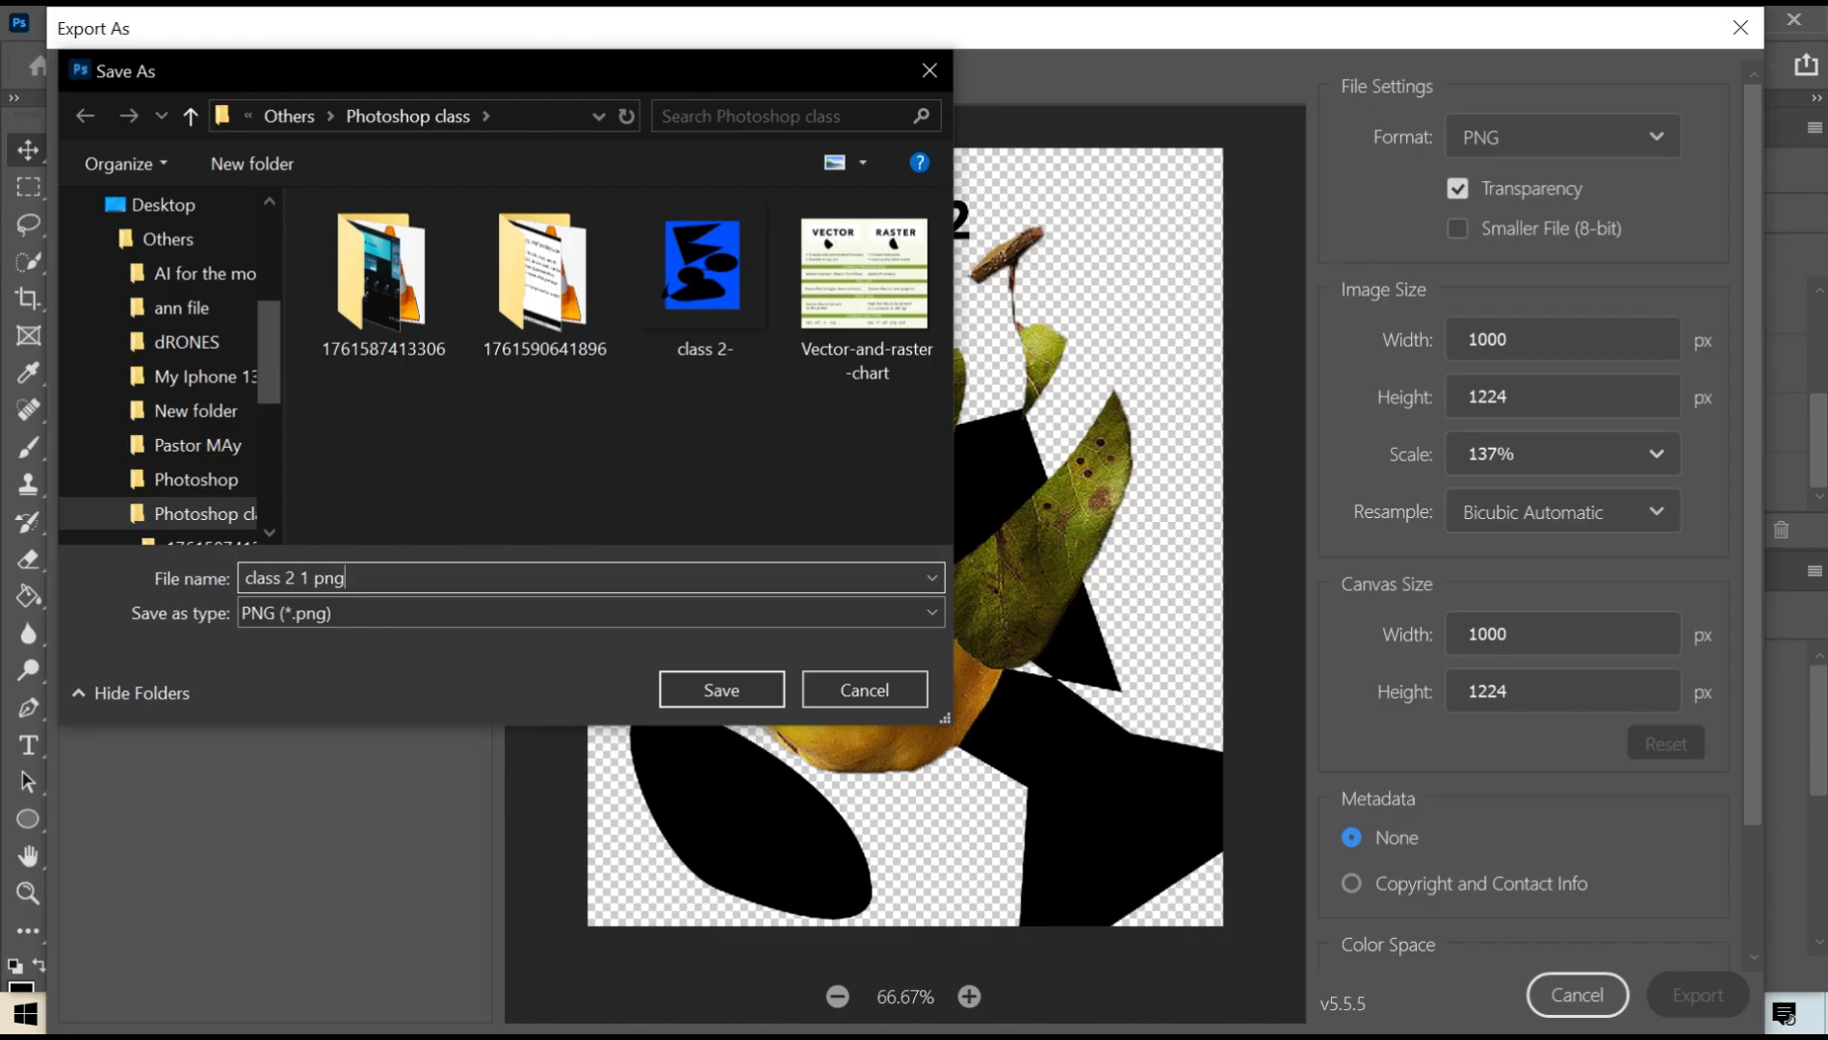
{"action": "key", "text": "Return"}
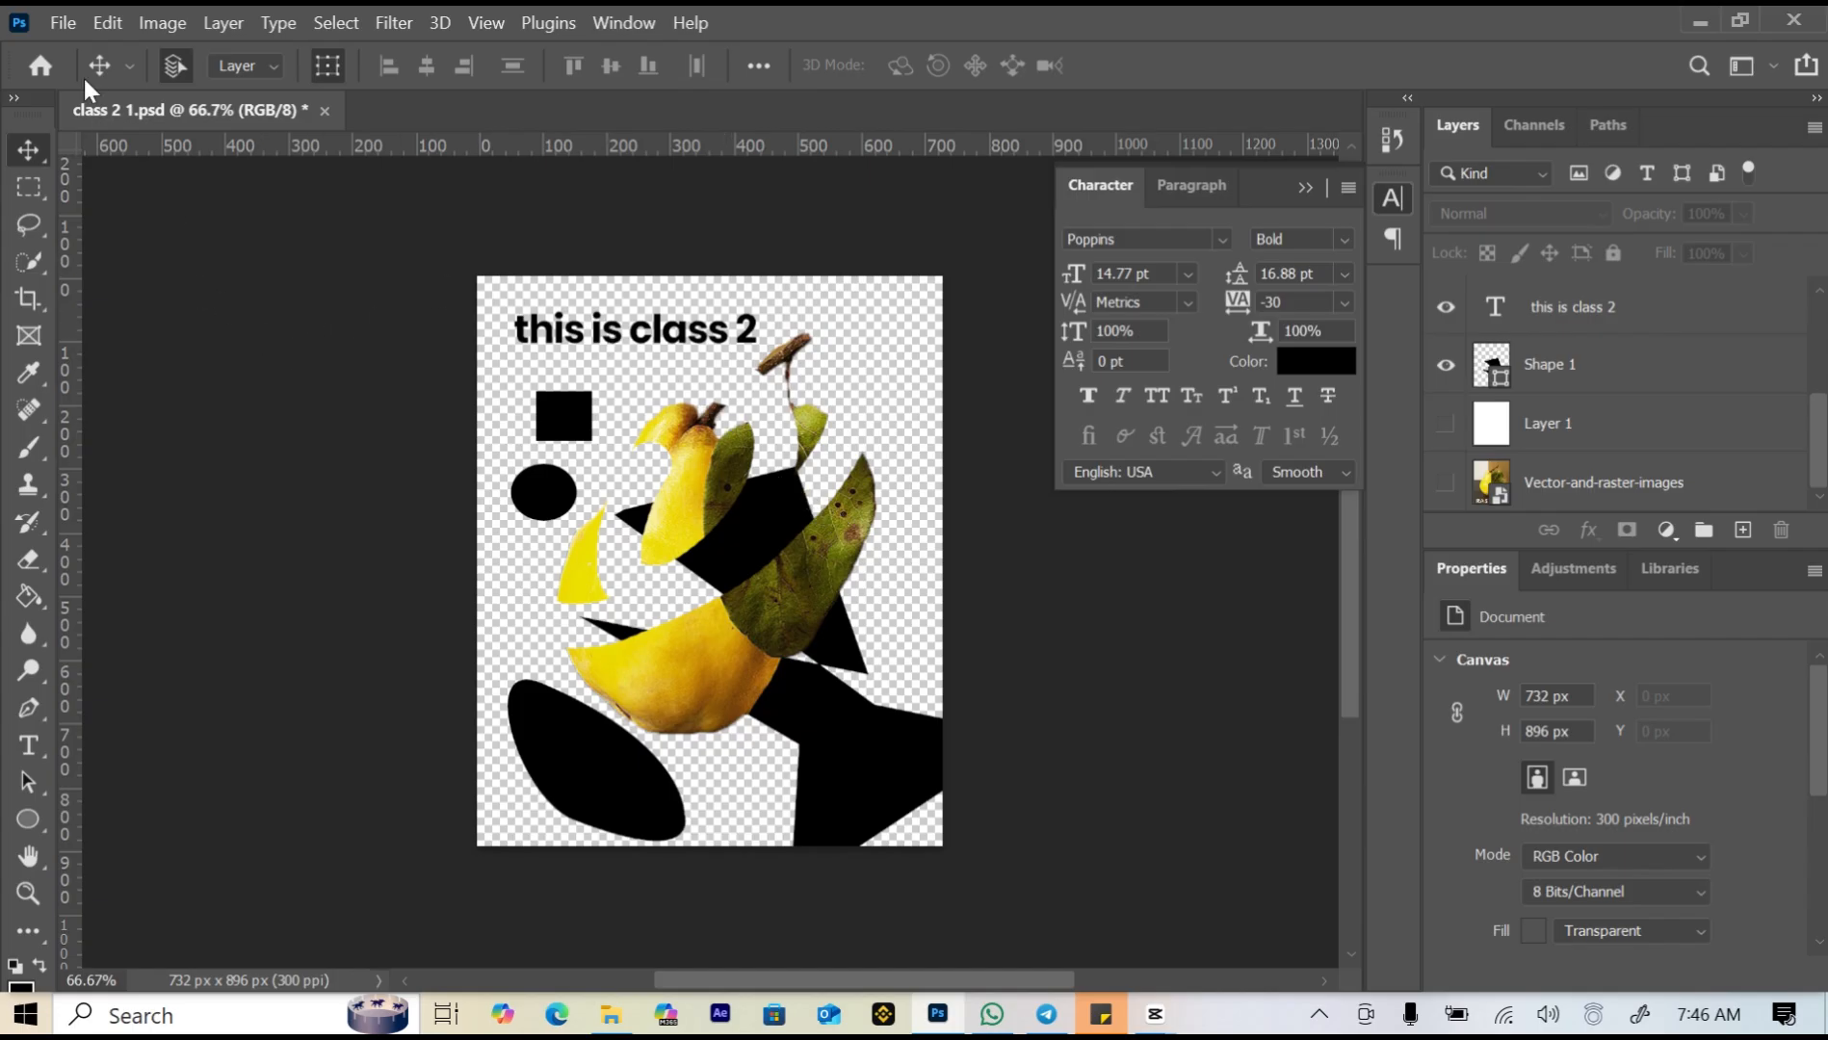
Reopen the Export As settings and switch between JPG and PNG to compare the background and file size.
{"action": "left_click", "coordinate": [61, 21]}
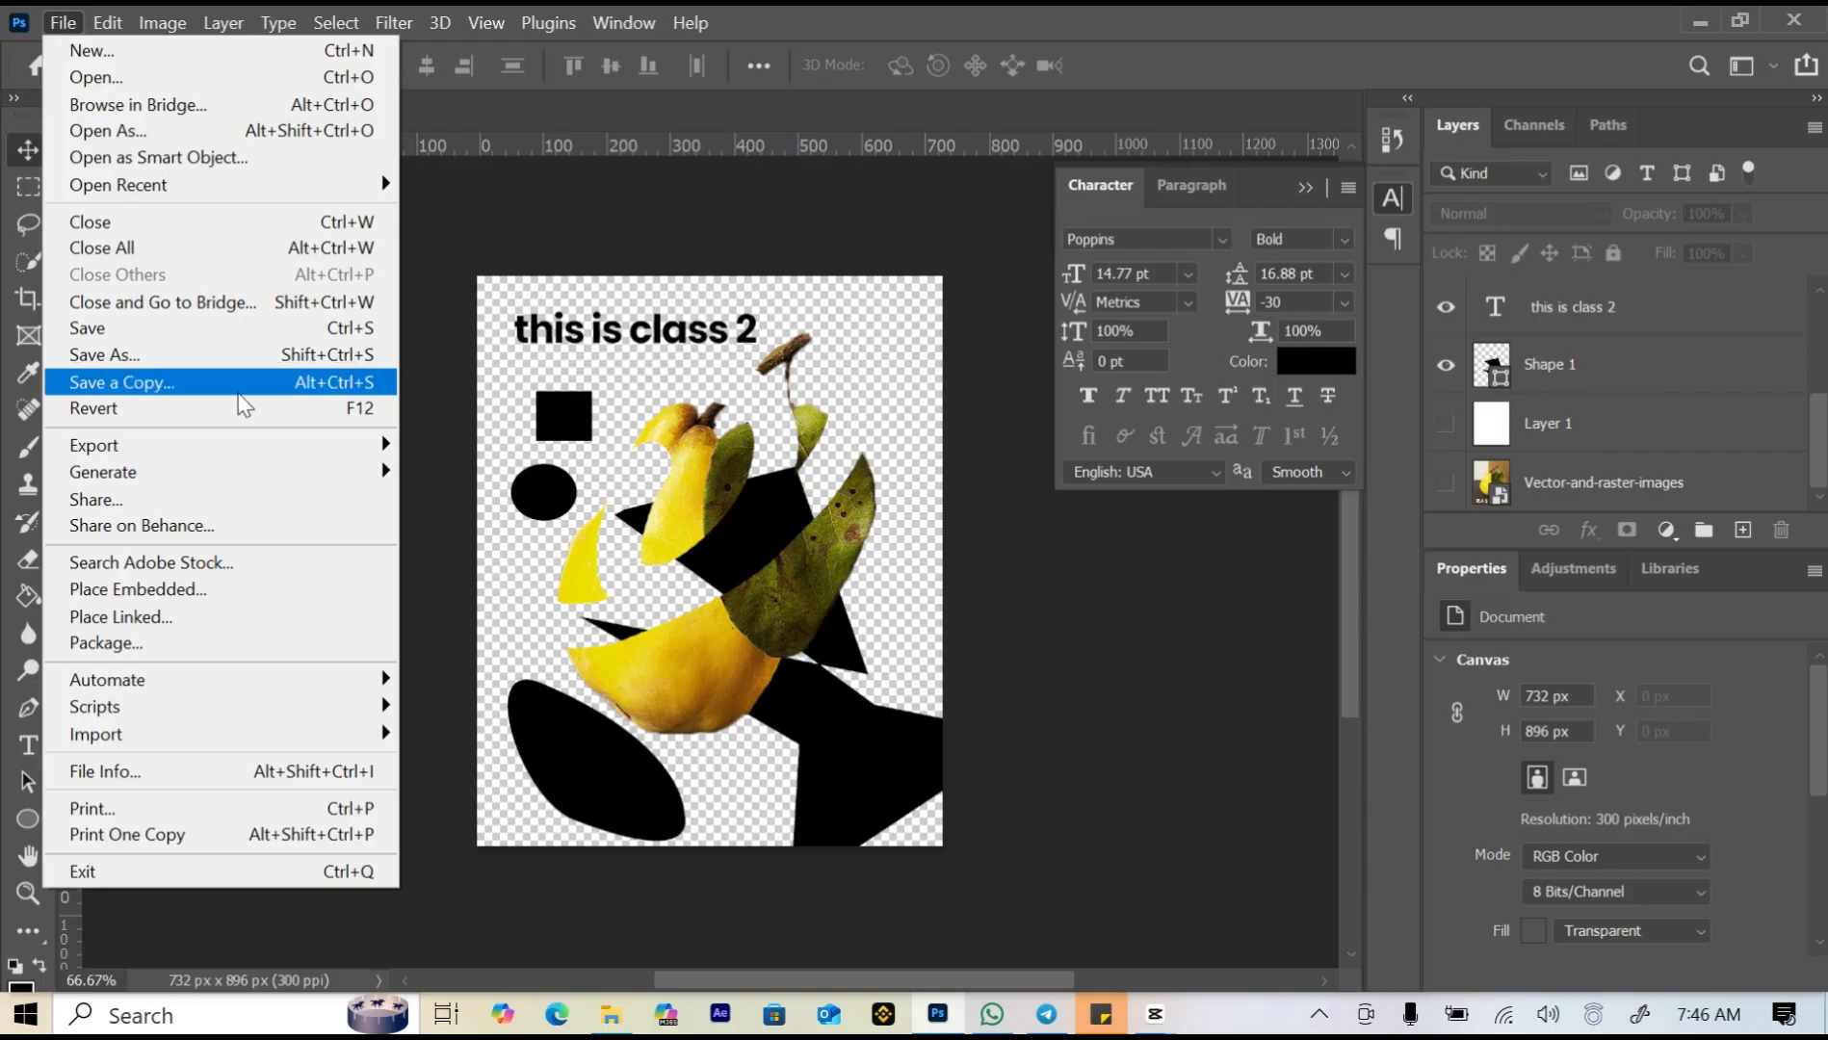
{"action": "mouse_move", "coordinate": [243, 449]}
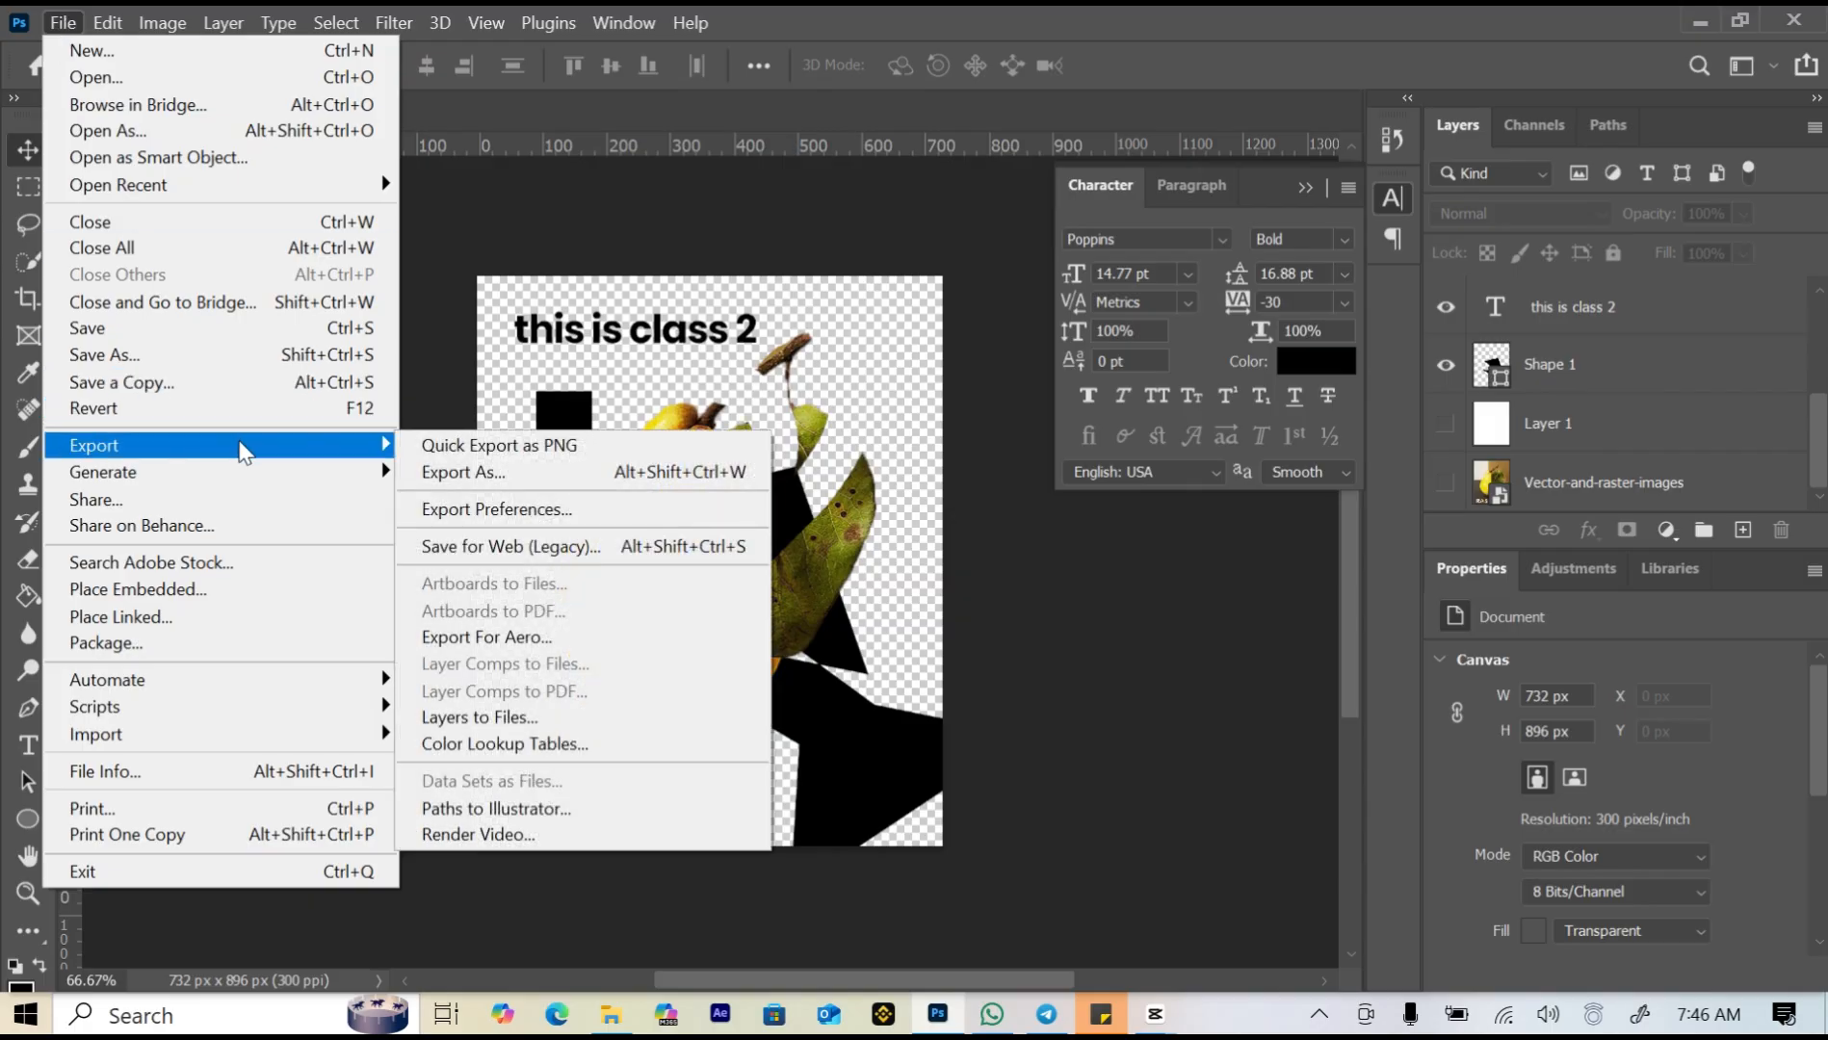
{"action": "left_click", "coordinate": [582, 472]}
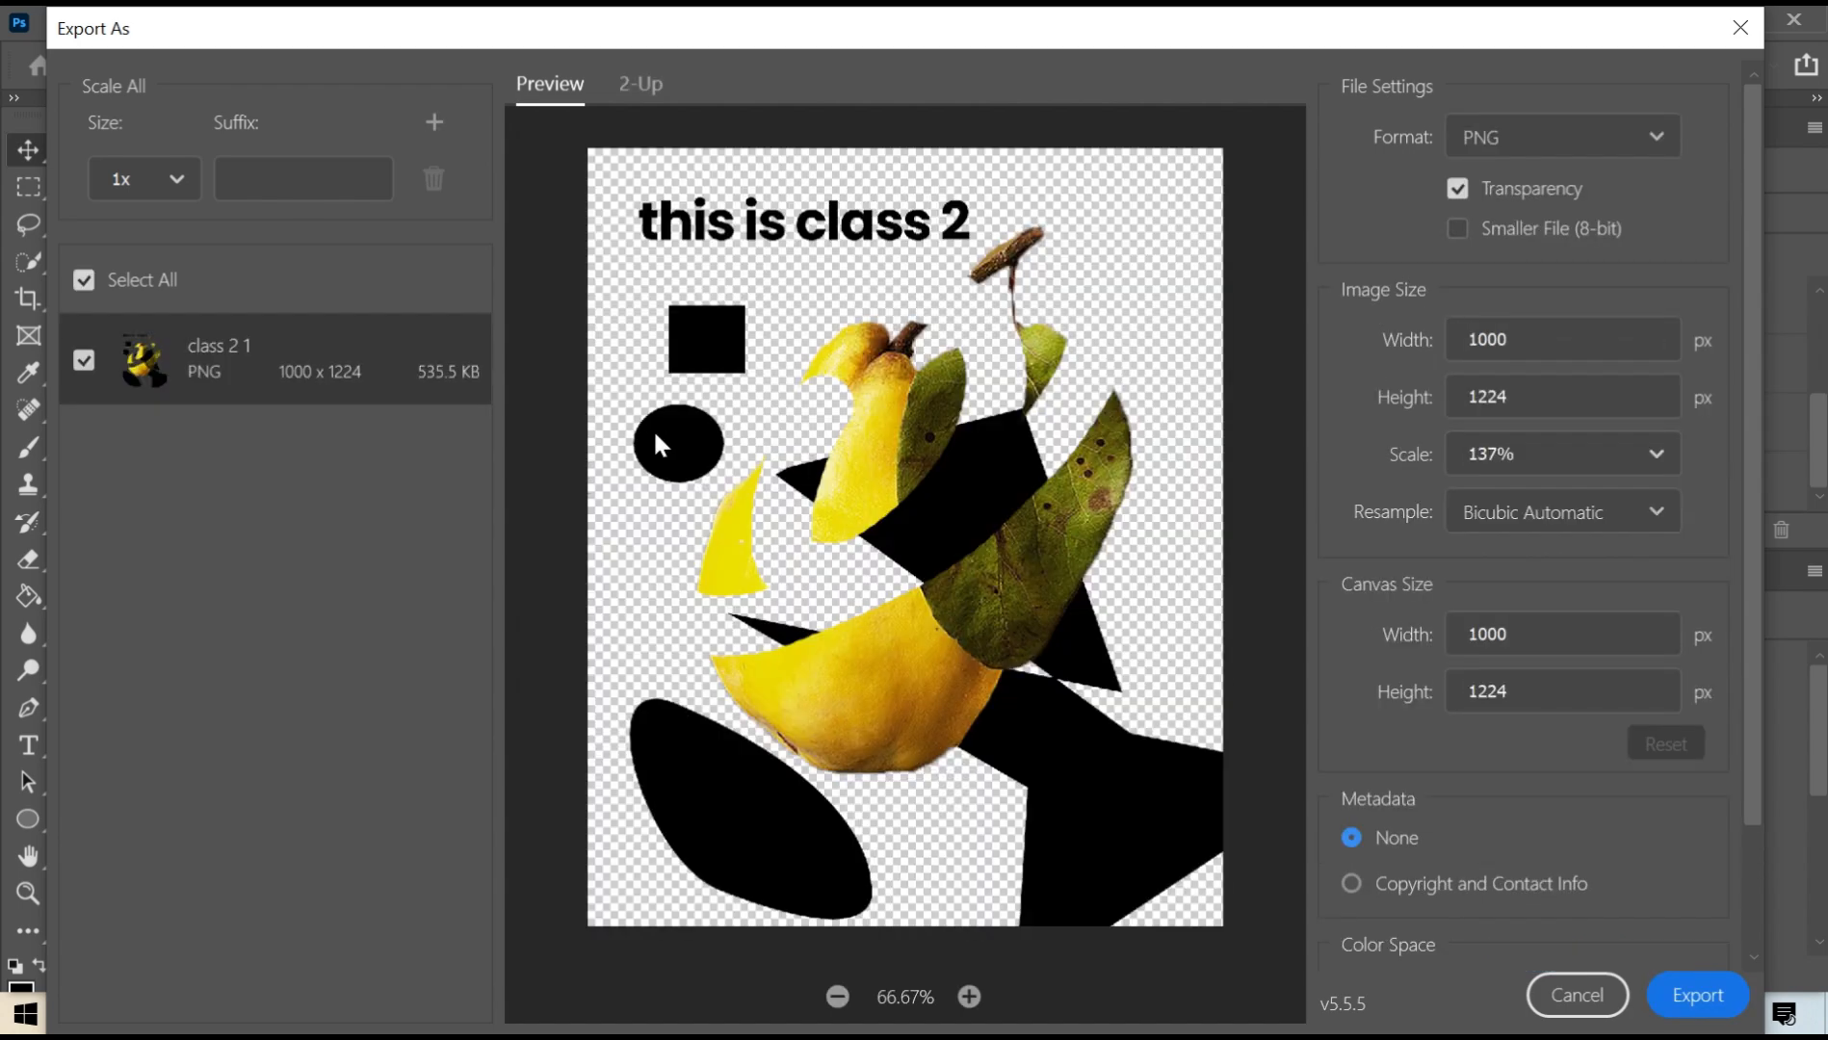
{"action": "left_click", "coordinate": [1553, 140]}
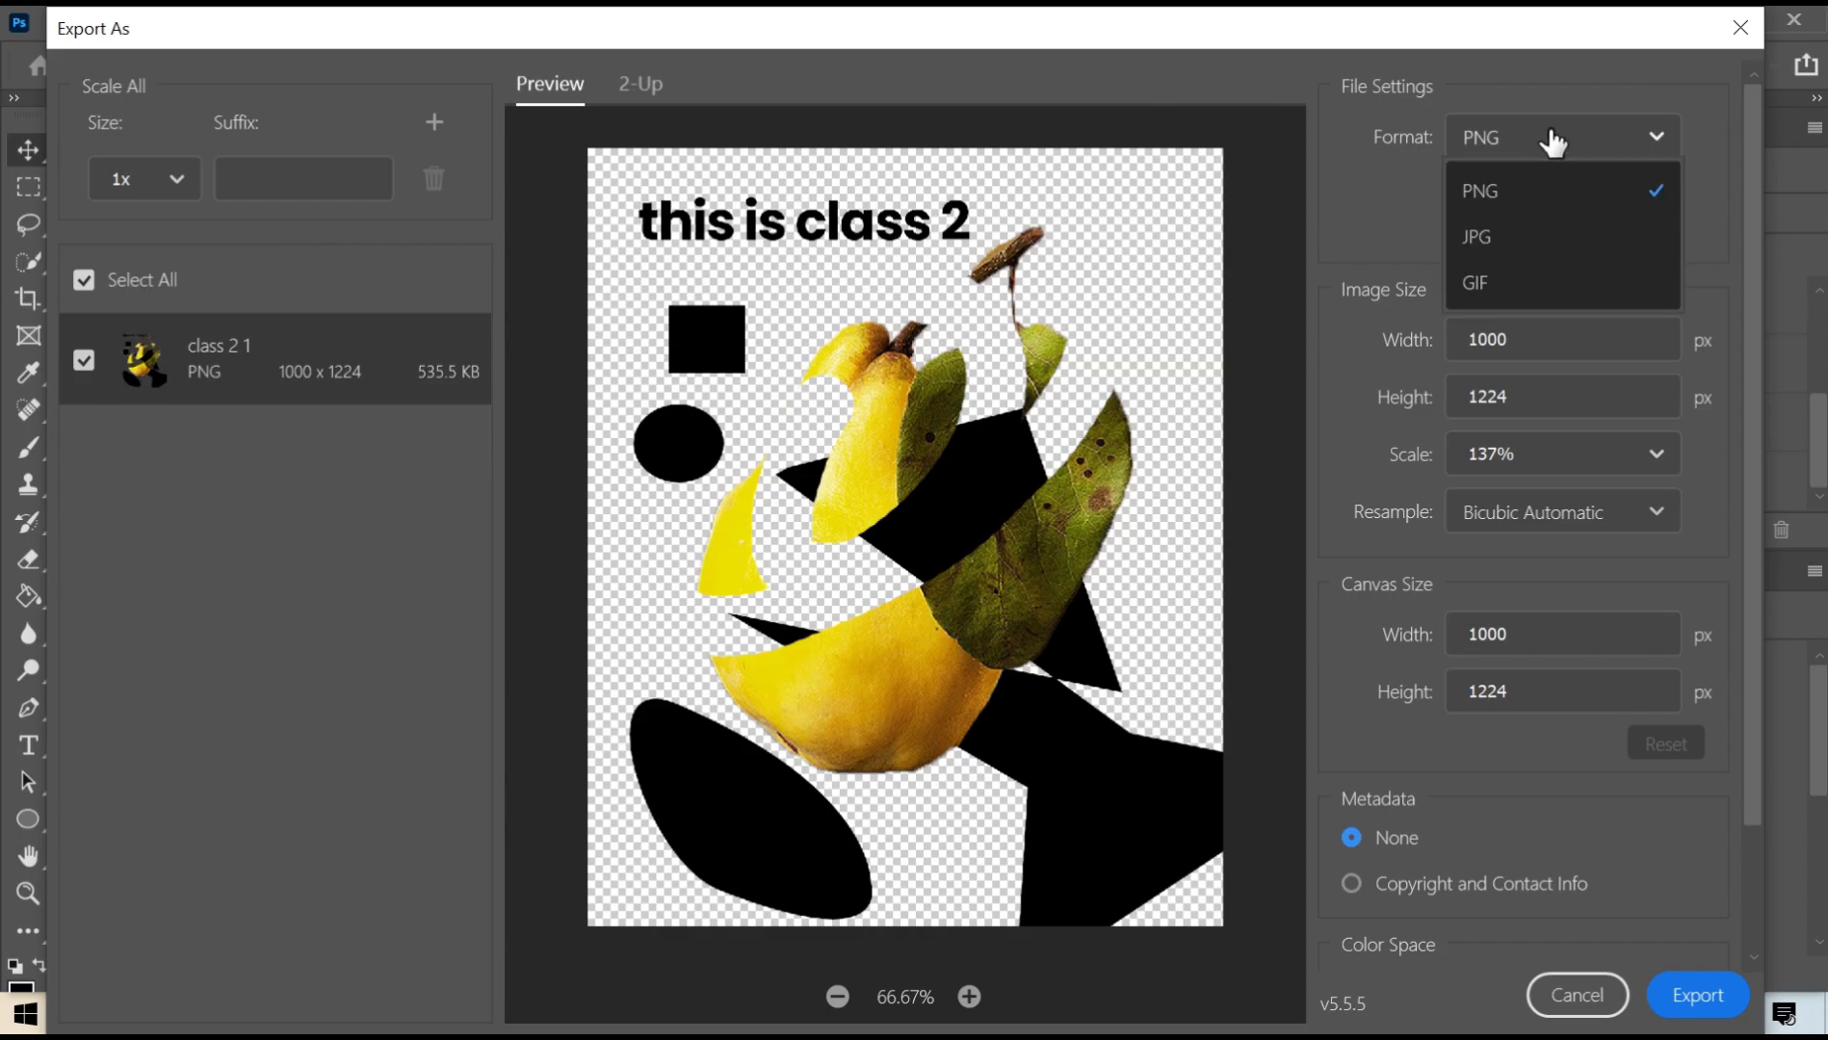
{"action": "left_click", "coordinate": [1547, 233]}
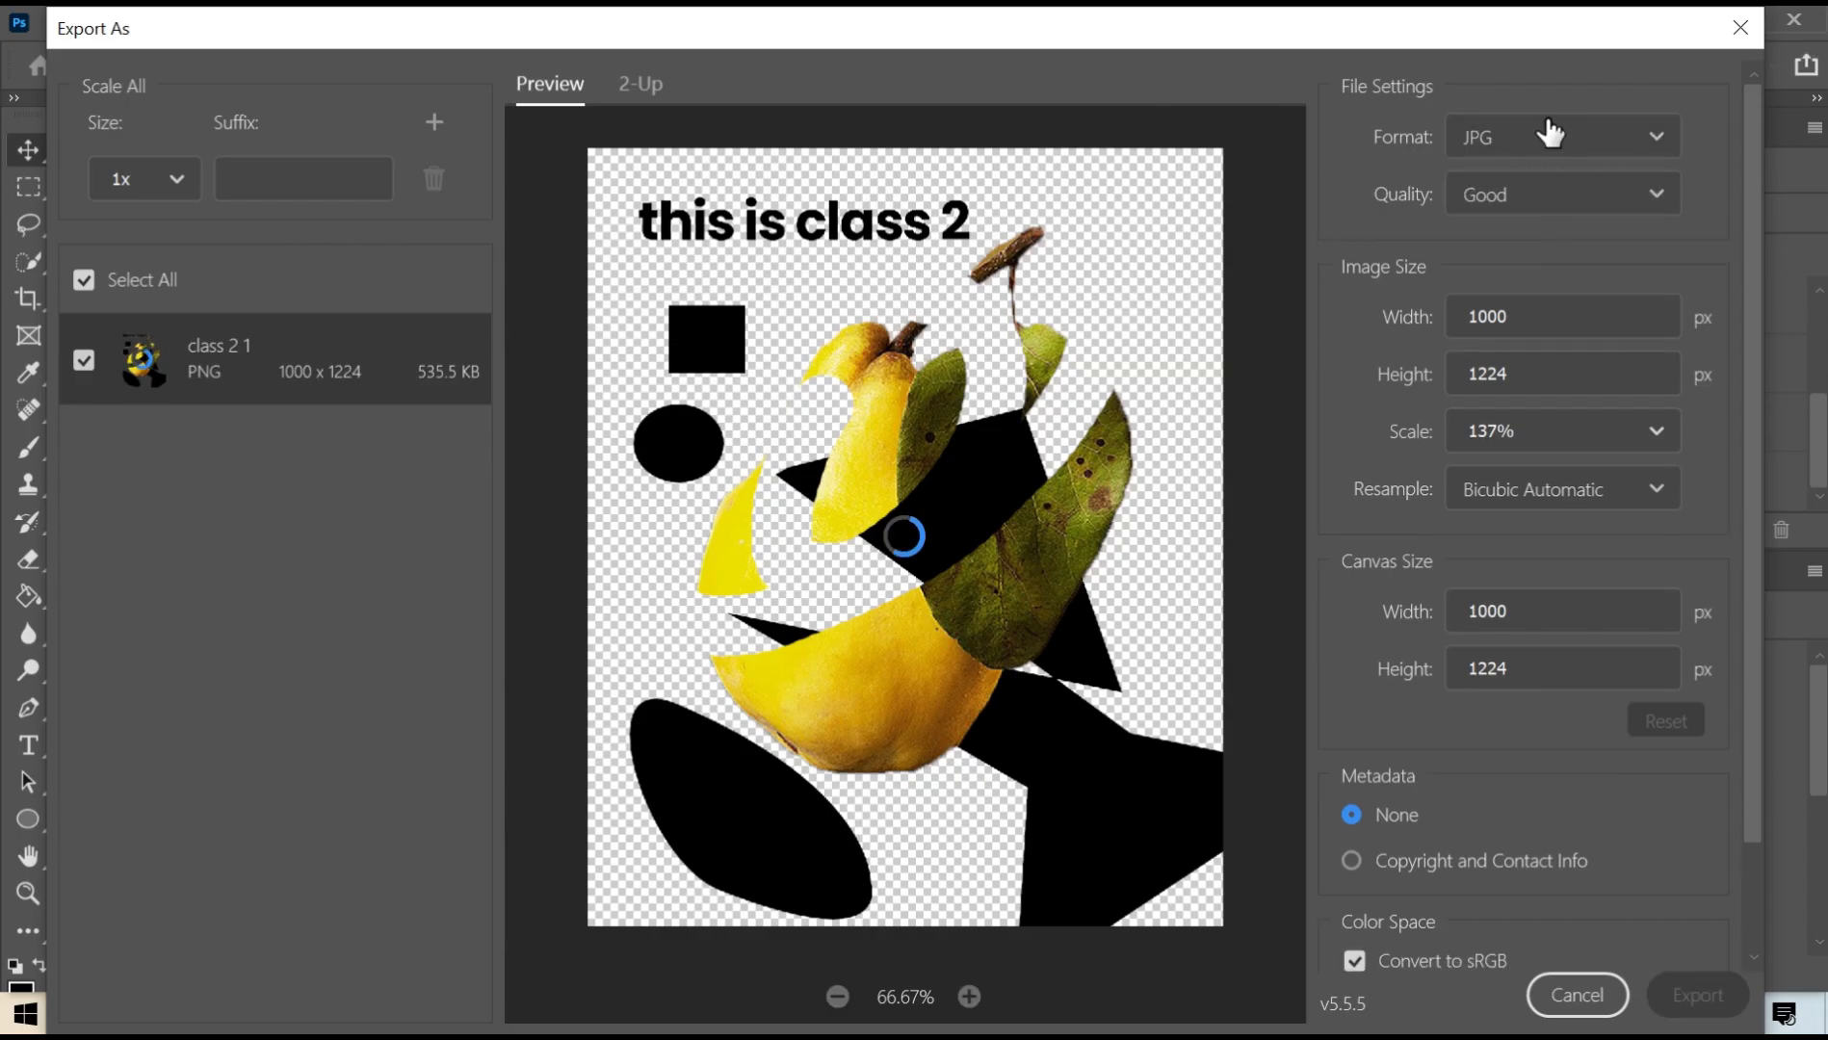
{"action": "left_click", "coordinate": [1551, 138]}
{"action": "left_click", "coordinate": [1509, 197]}
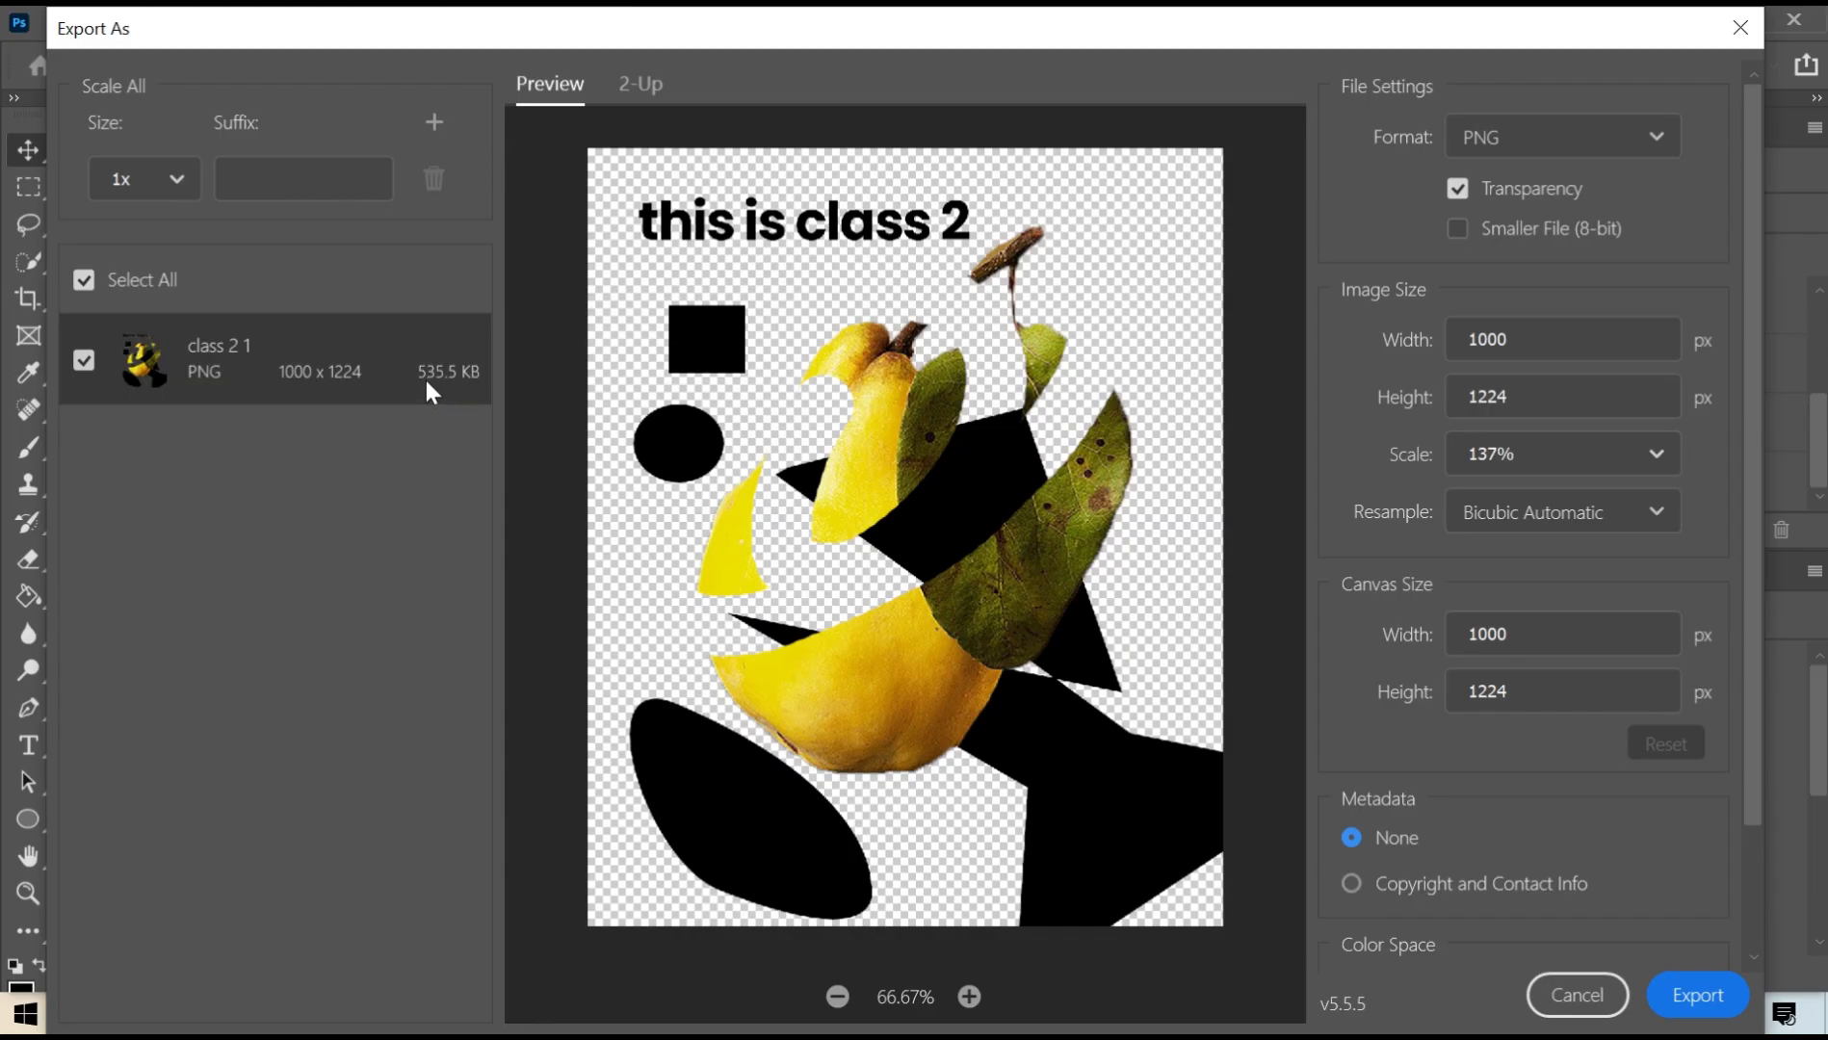
Export the artwork as a JPG named "class 2 1 jpg" and save the document.
{"action": "left_click", "coordinate": [1509, 146]}
{"action": "left_click", "coordinate": [1514, 235]}
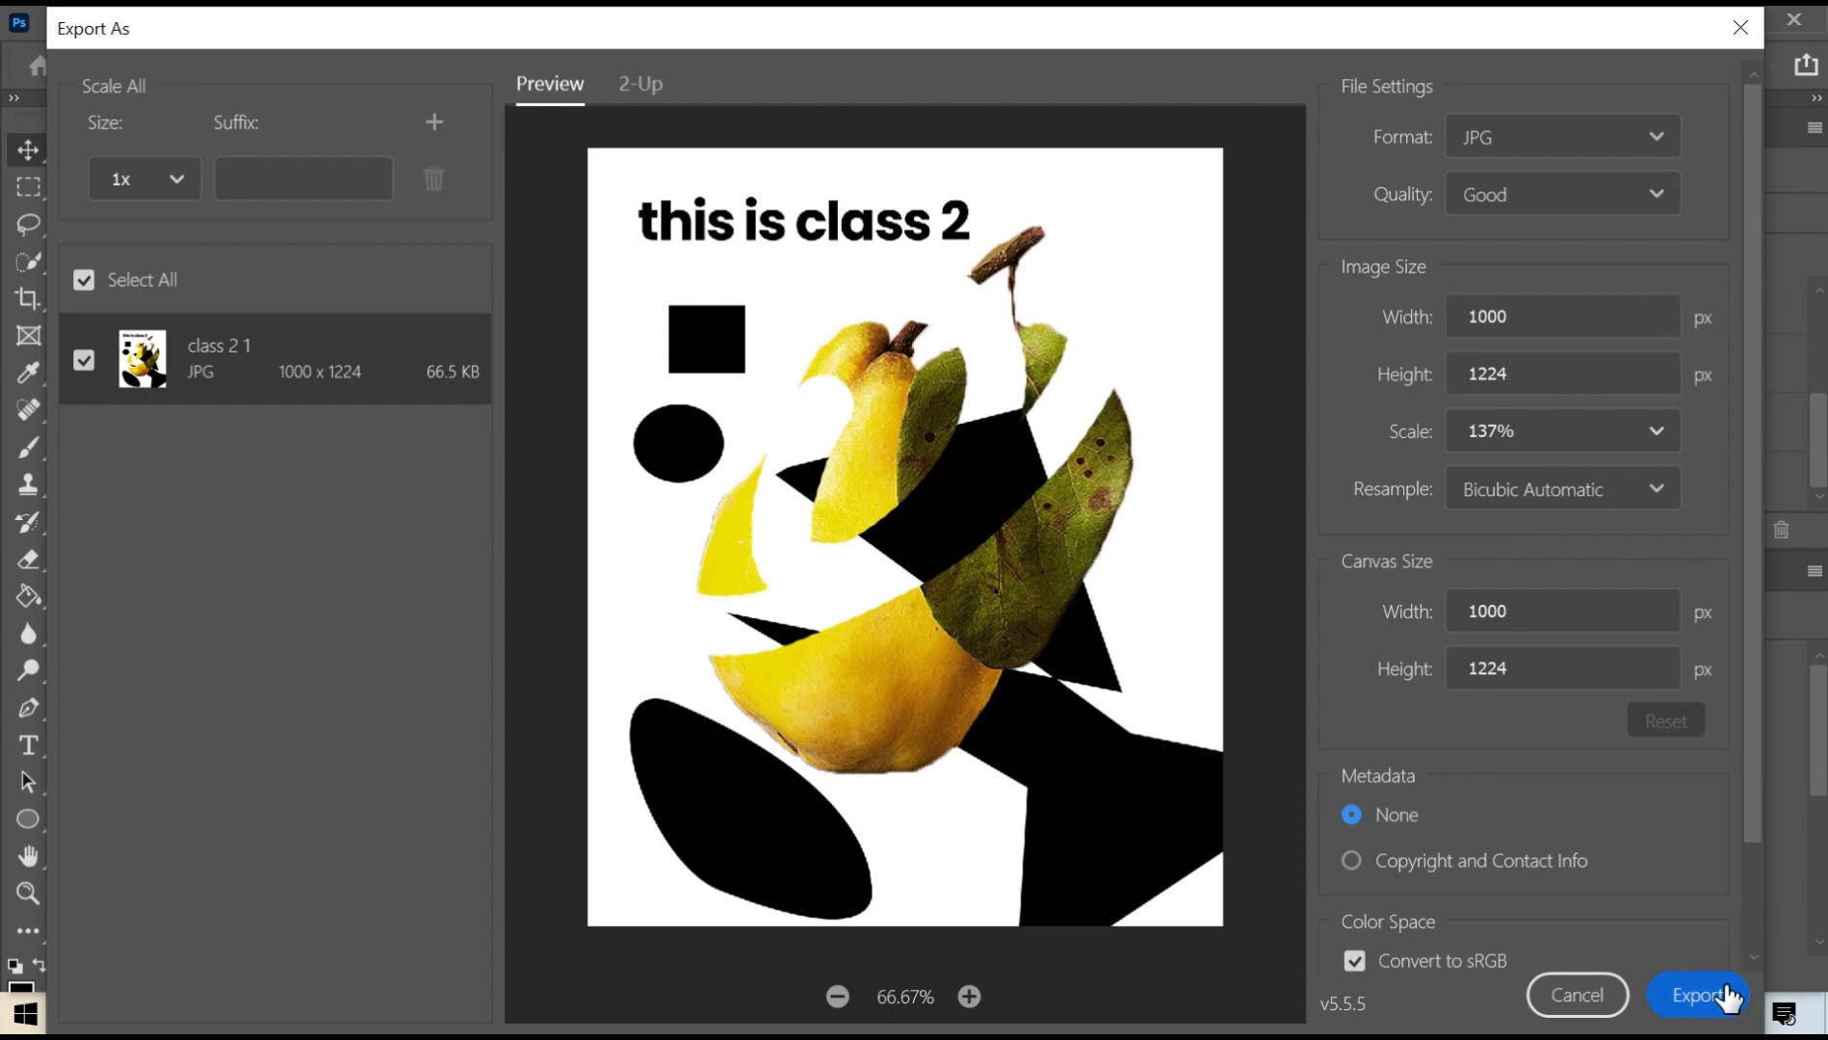
{"action": "left_click", "coordinate": [1719, 992]}
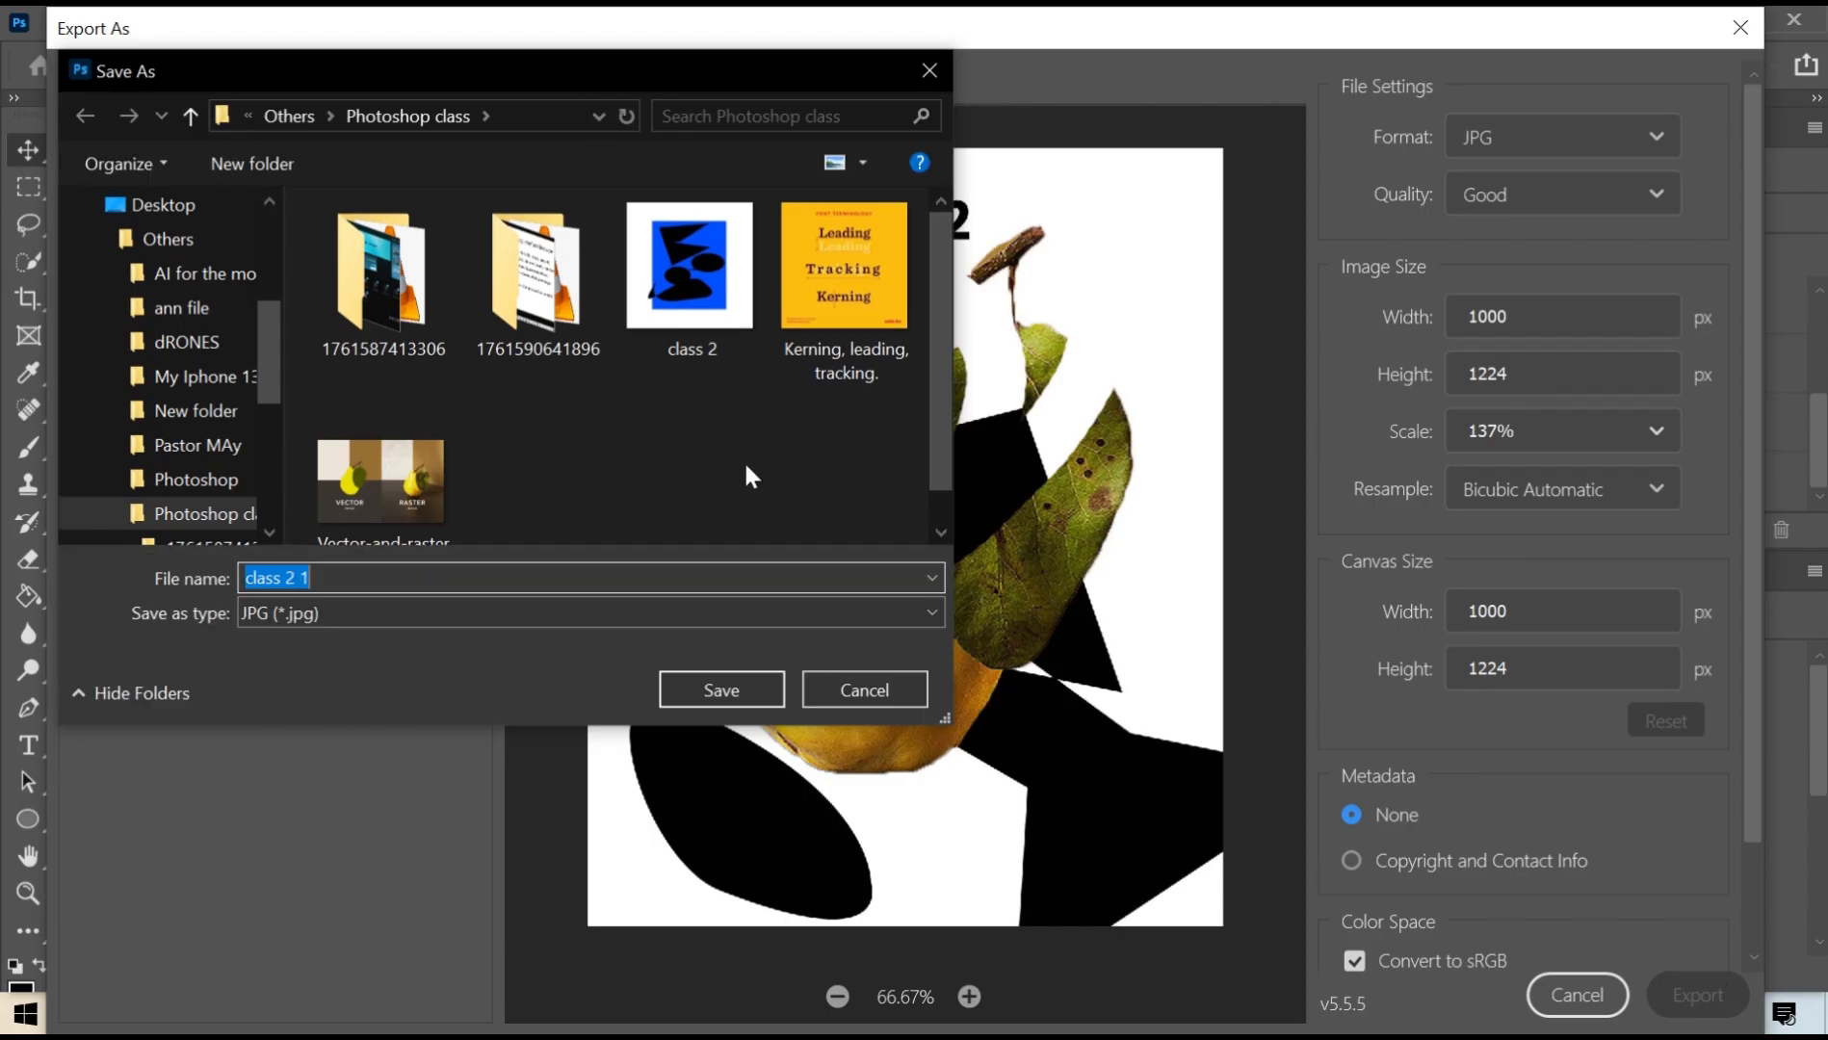
{"action": "key", "text": "Right"}
{"action": "type", "text": "jpg"}
{"action": "key", "text": "Return"}
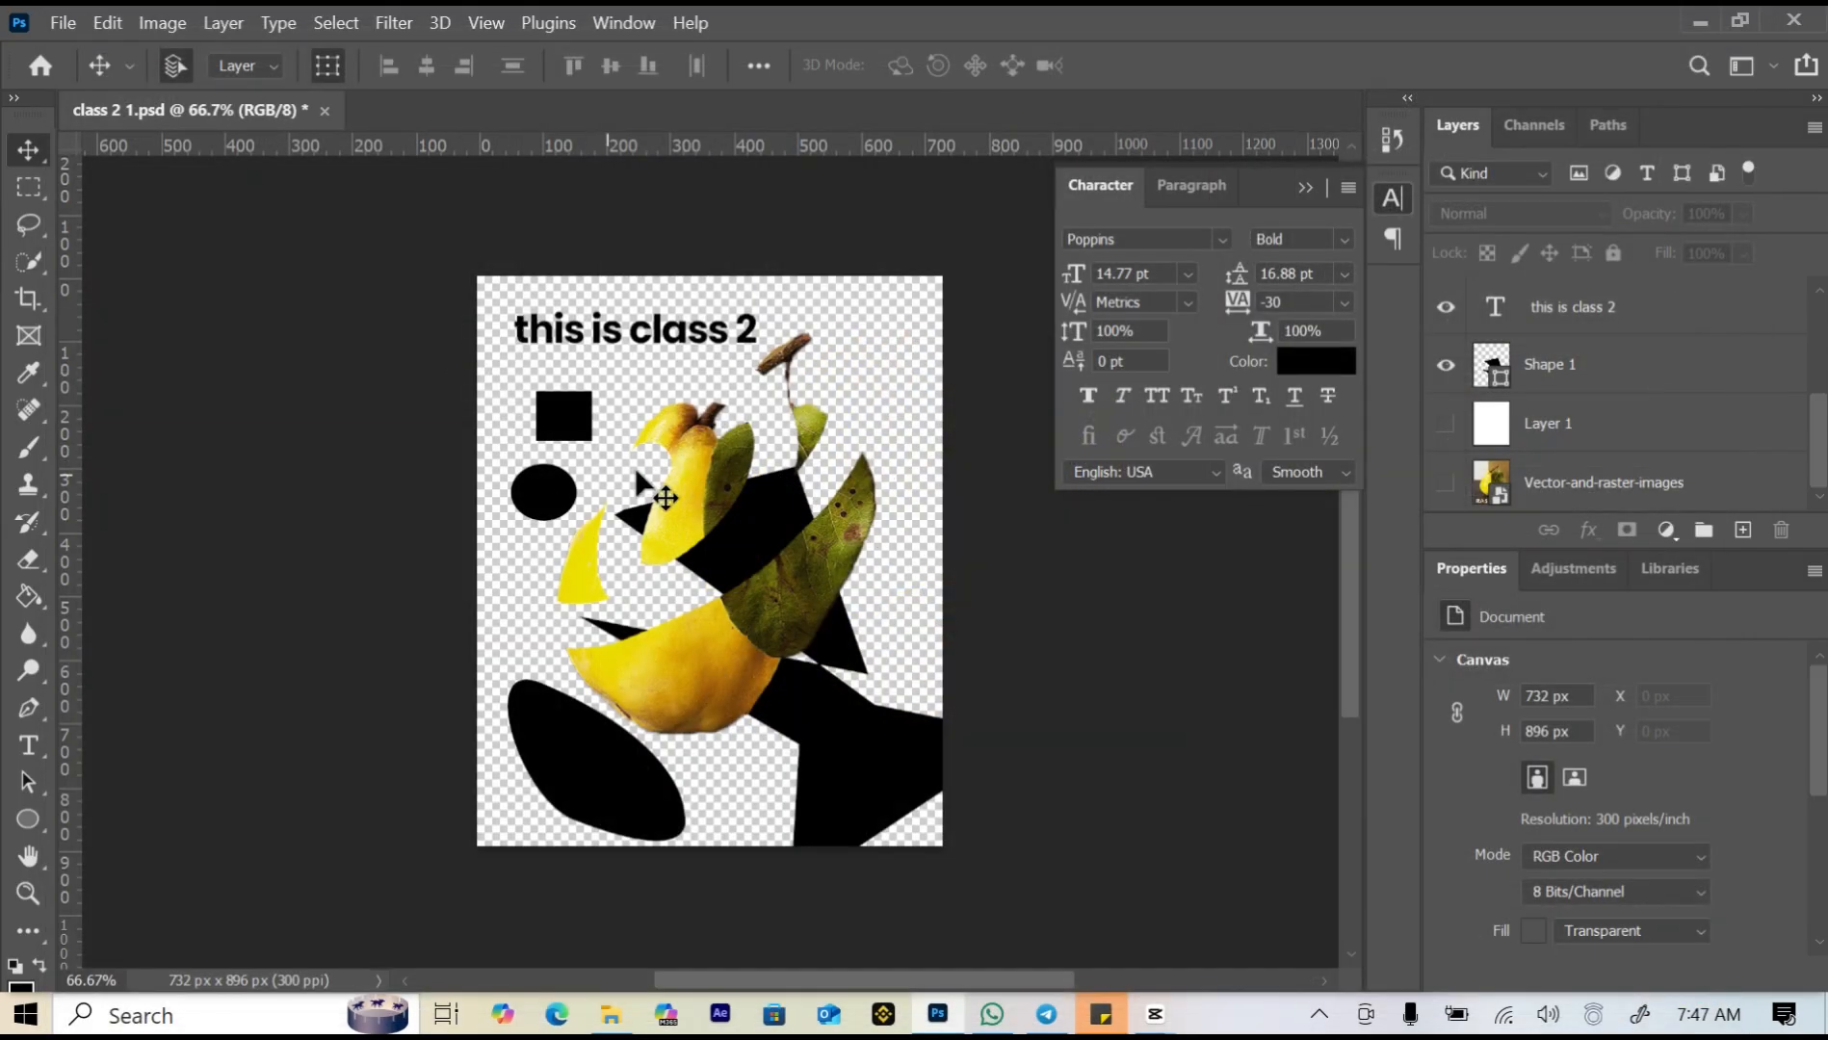
{"action": "key", "text": "ctrl+s"}
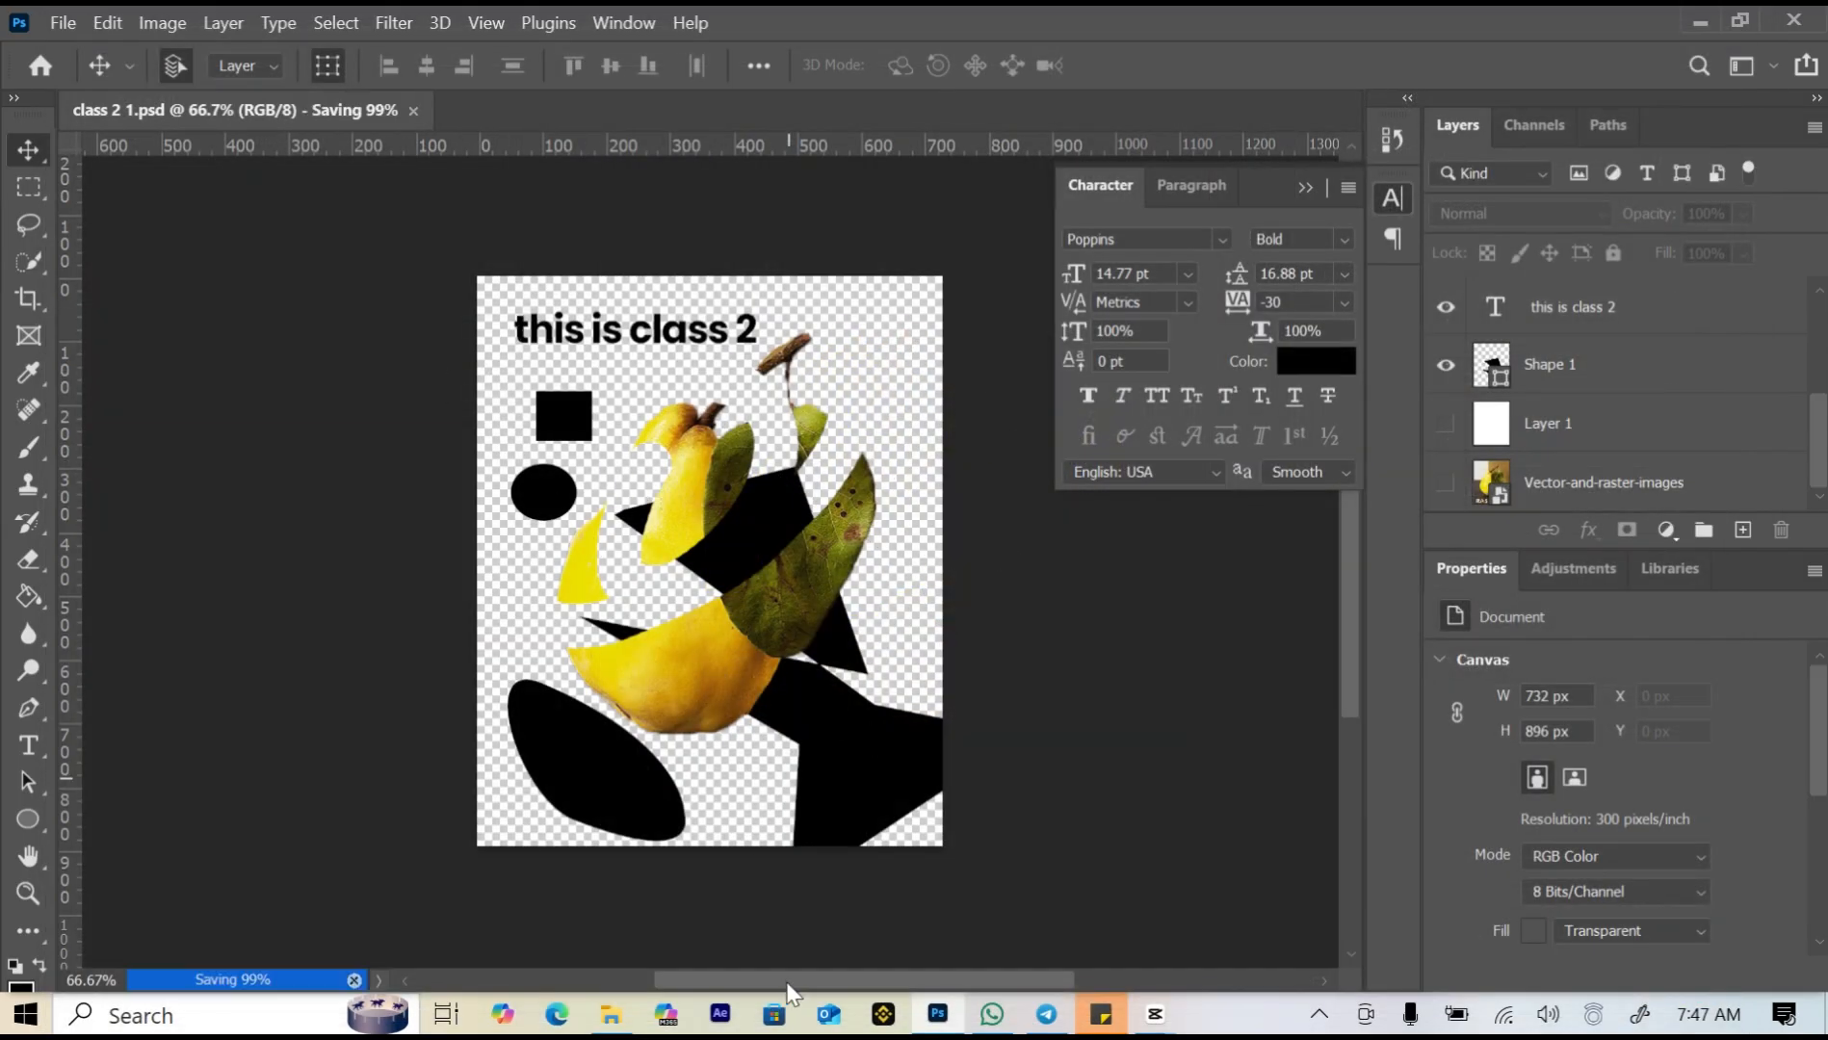
Switch to File Explorer, open "class 2 1 png" in the image viewer, and narrow its window and move it aside.
{"action": "left_click", "coordinate": [612, 1016]}
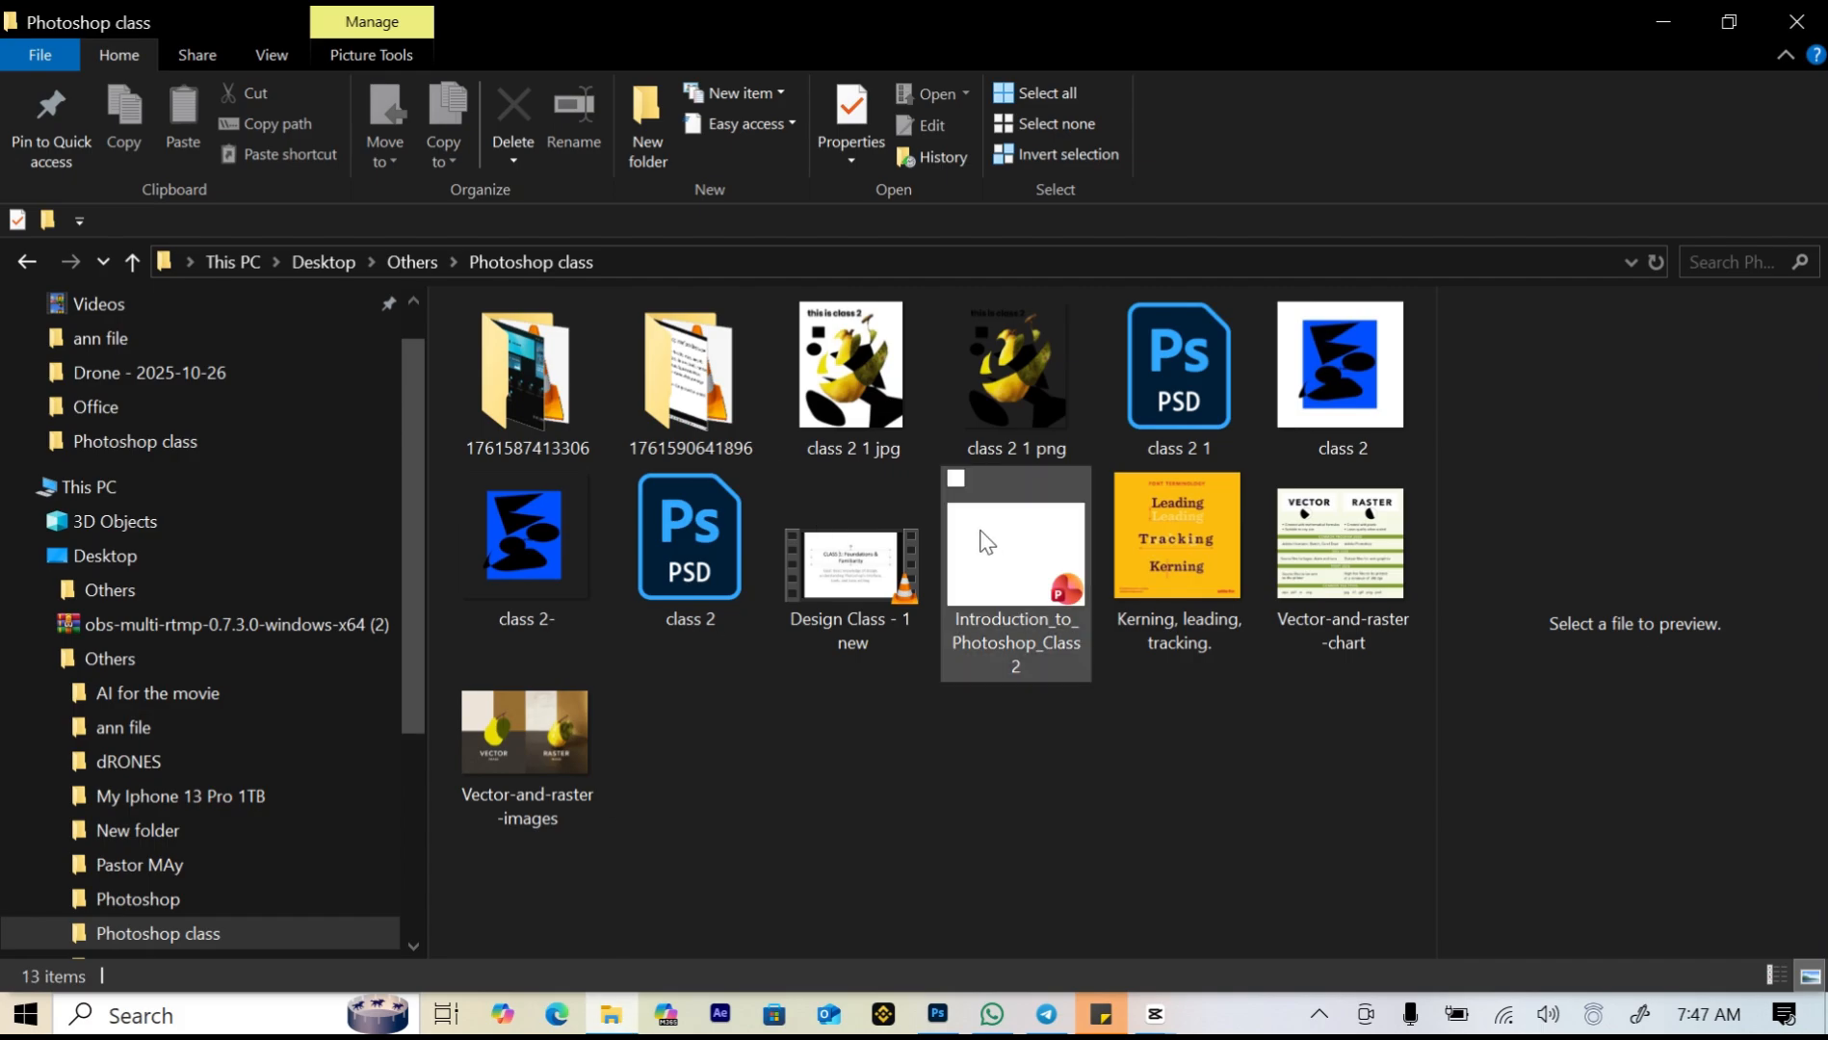
{"action": "left_click", "coordinate": [1034, 358]}
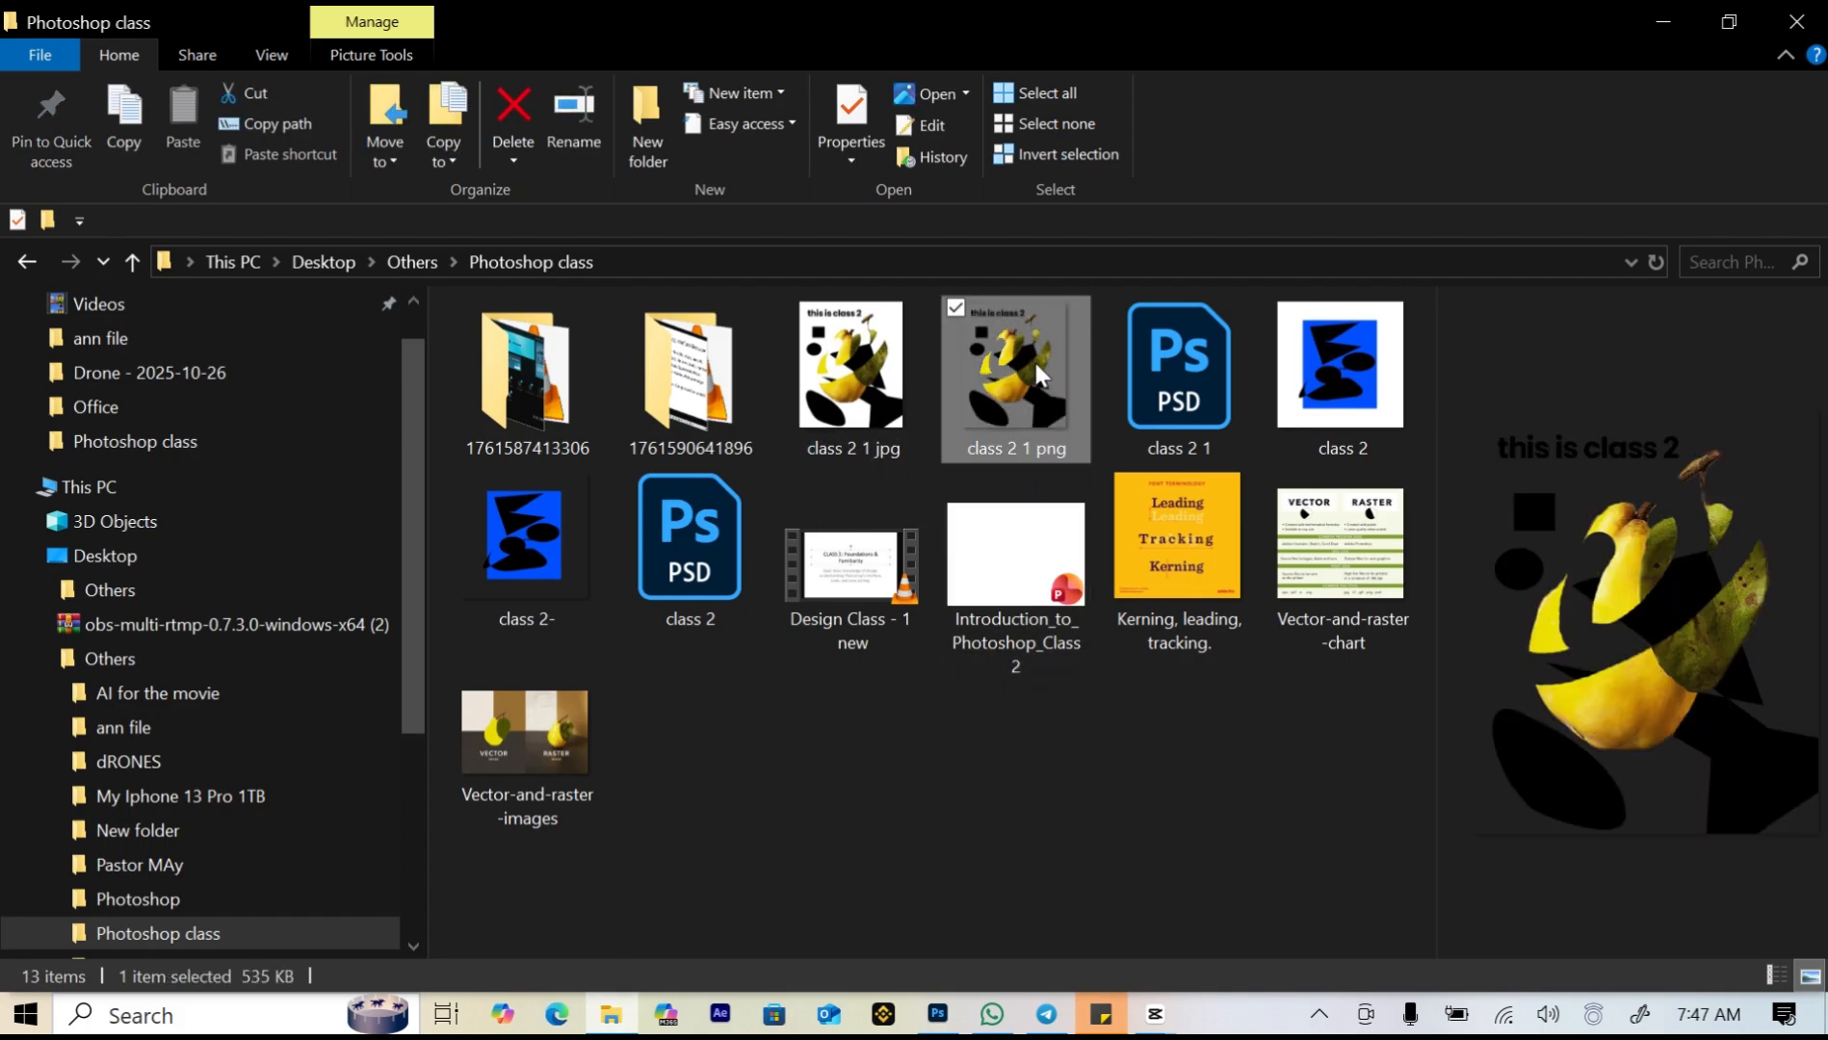
{"action": "double_click", "coordinate": [1034, 359]}
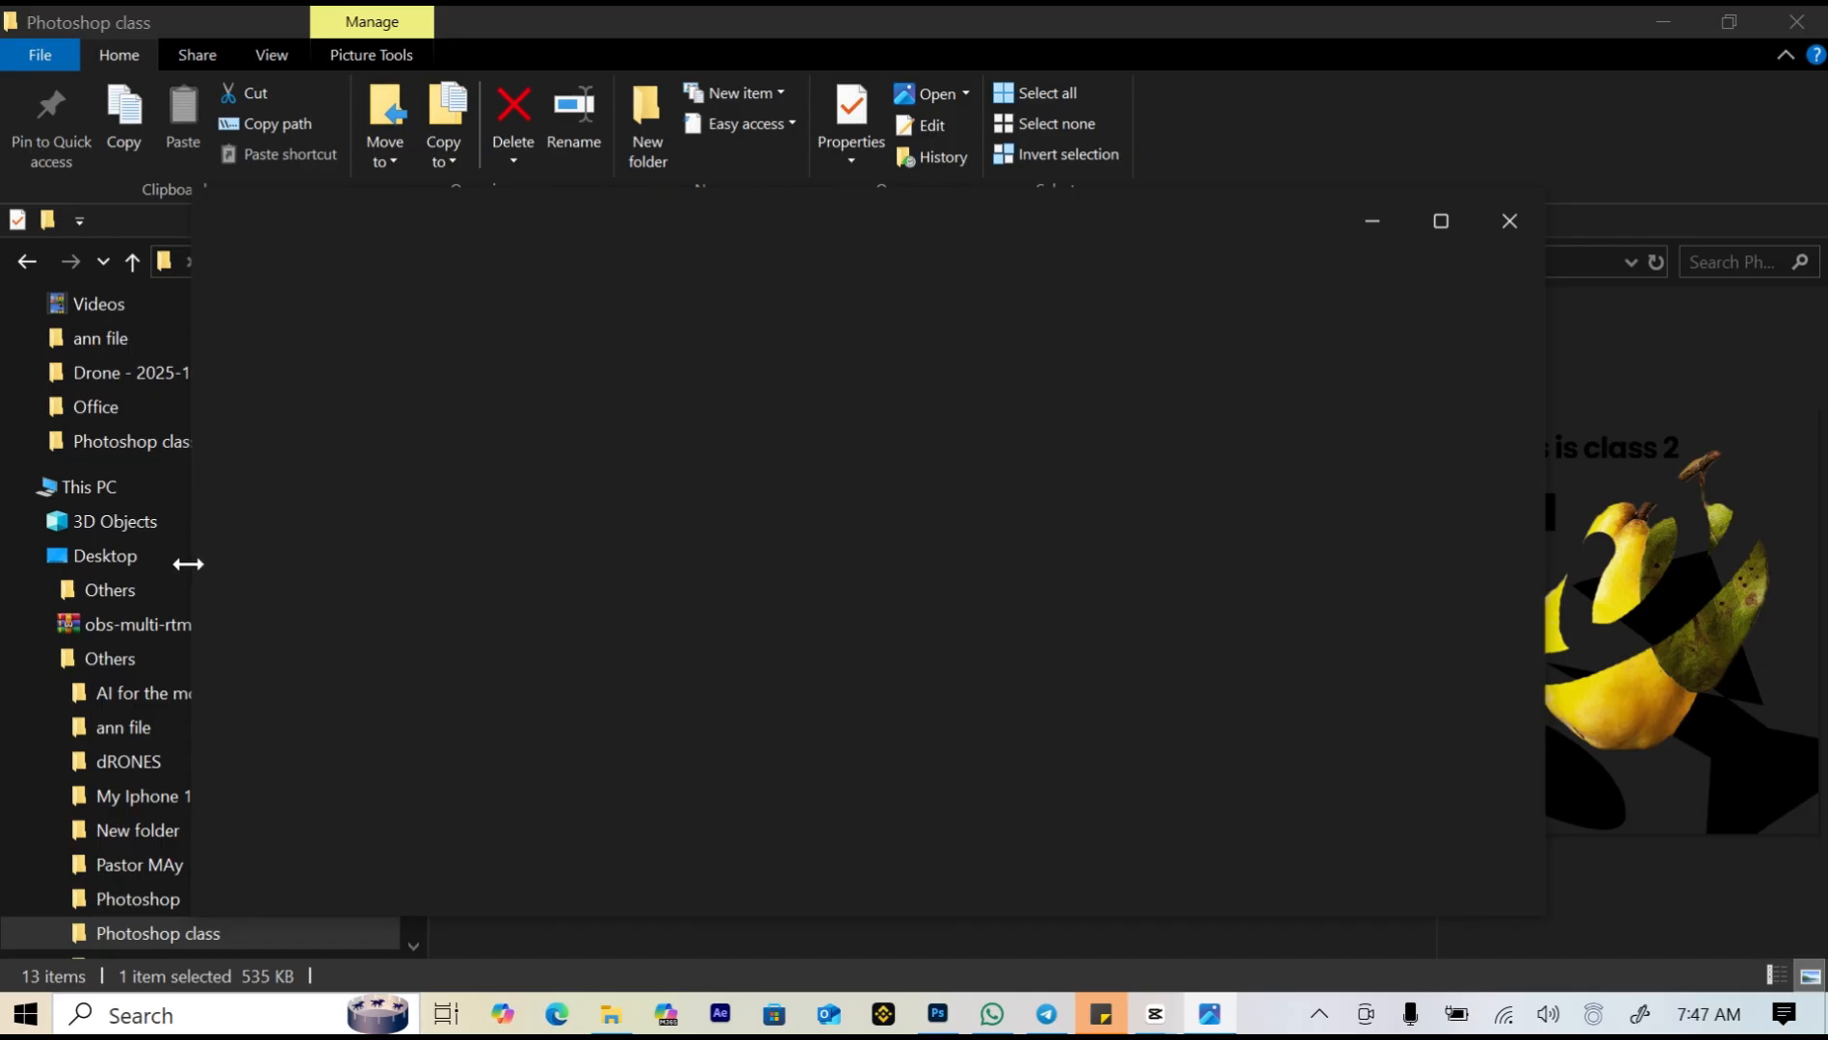
{"action": "left_click_drag", "start_coordinate": [188, 564], "coordinate": [988, 535]}
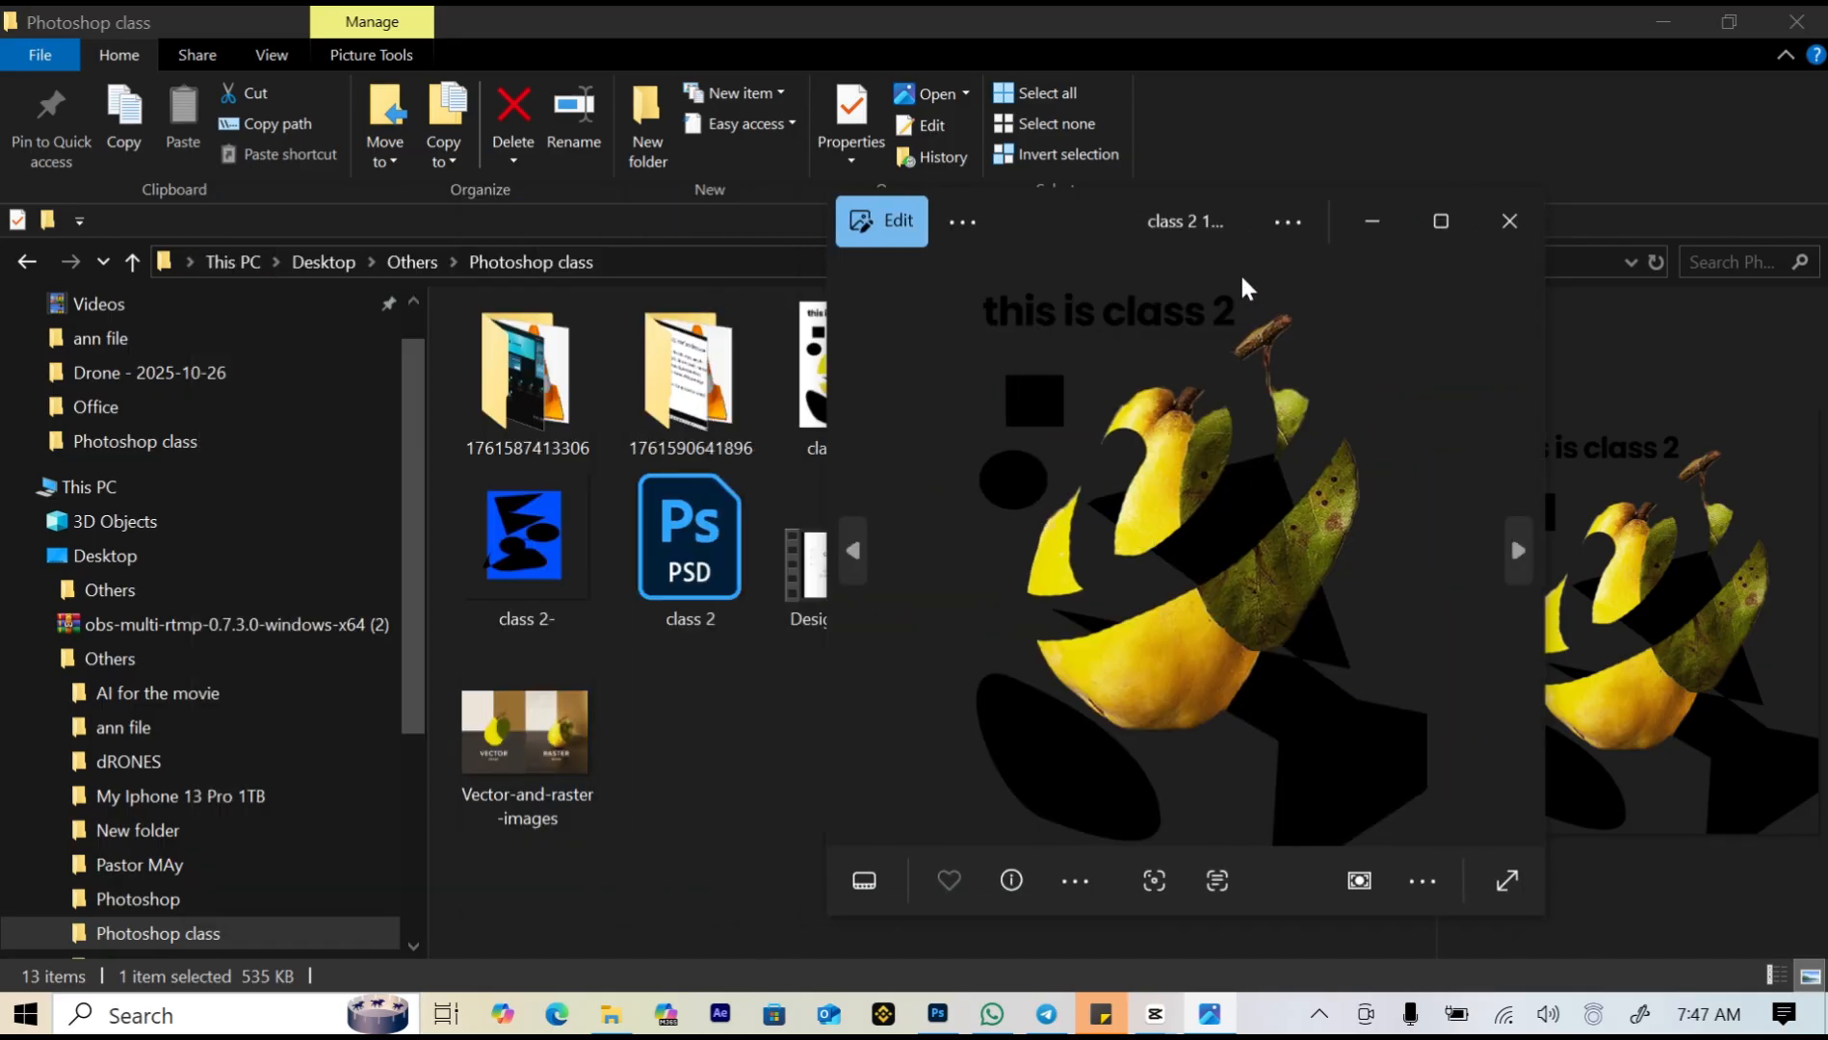
{"action": "left_click_drag", "start_coordinate": [1164, 214], "coordinate": [1401, 165]}
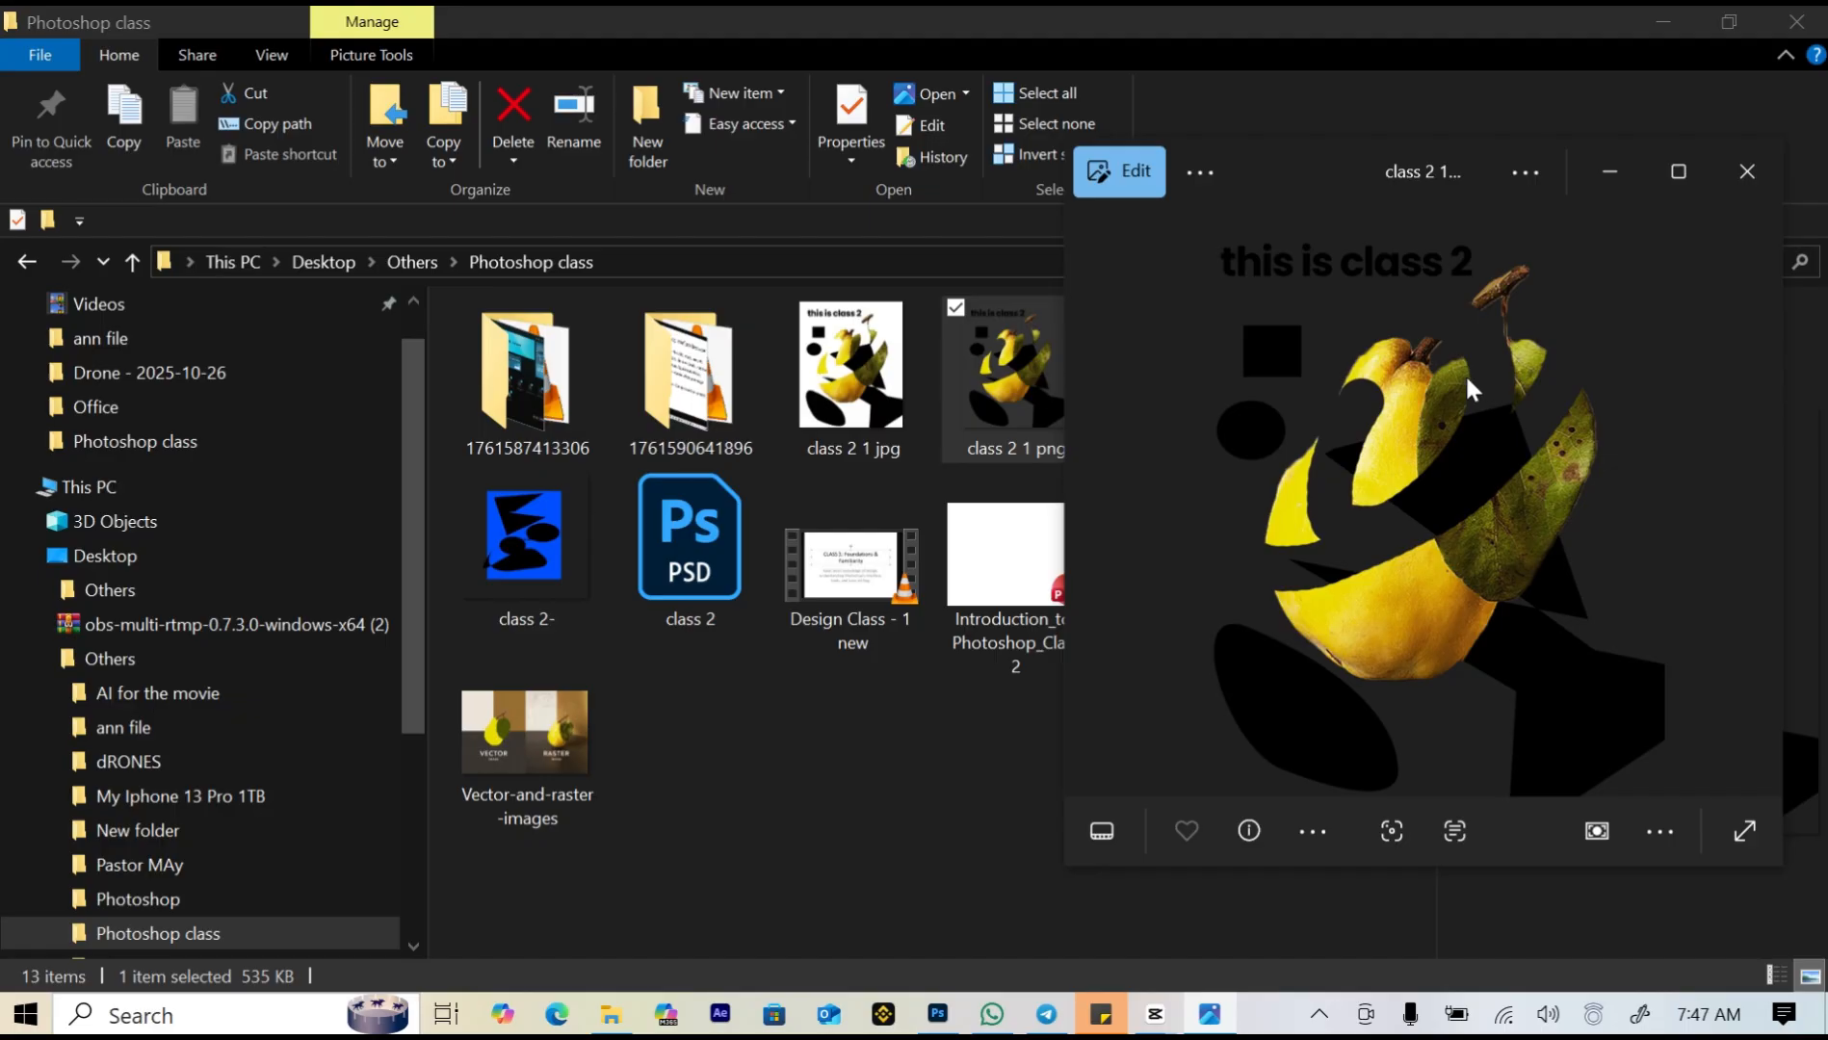
Open "class 2 1 jpg" in a narrowed window beside the PNG and compare the backgrounds of both exports.
{"action": "left_click", "coordinate": [814, 392]}
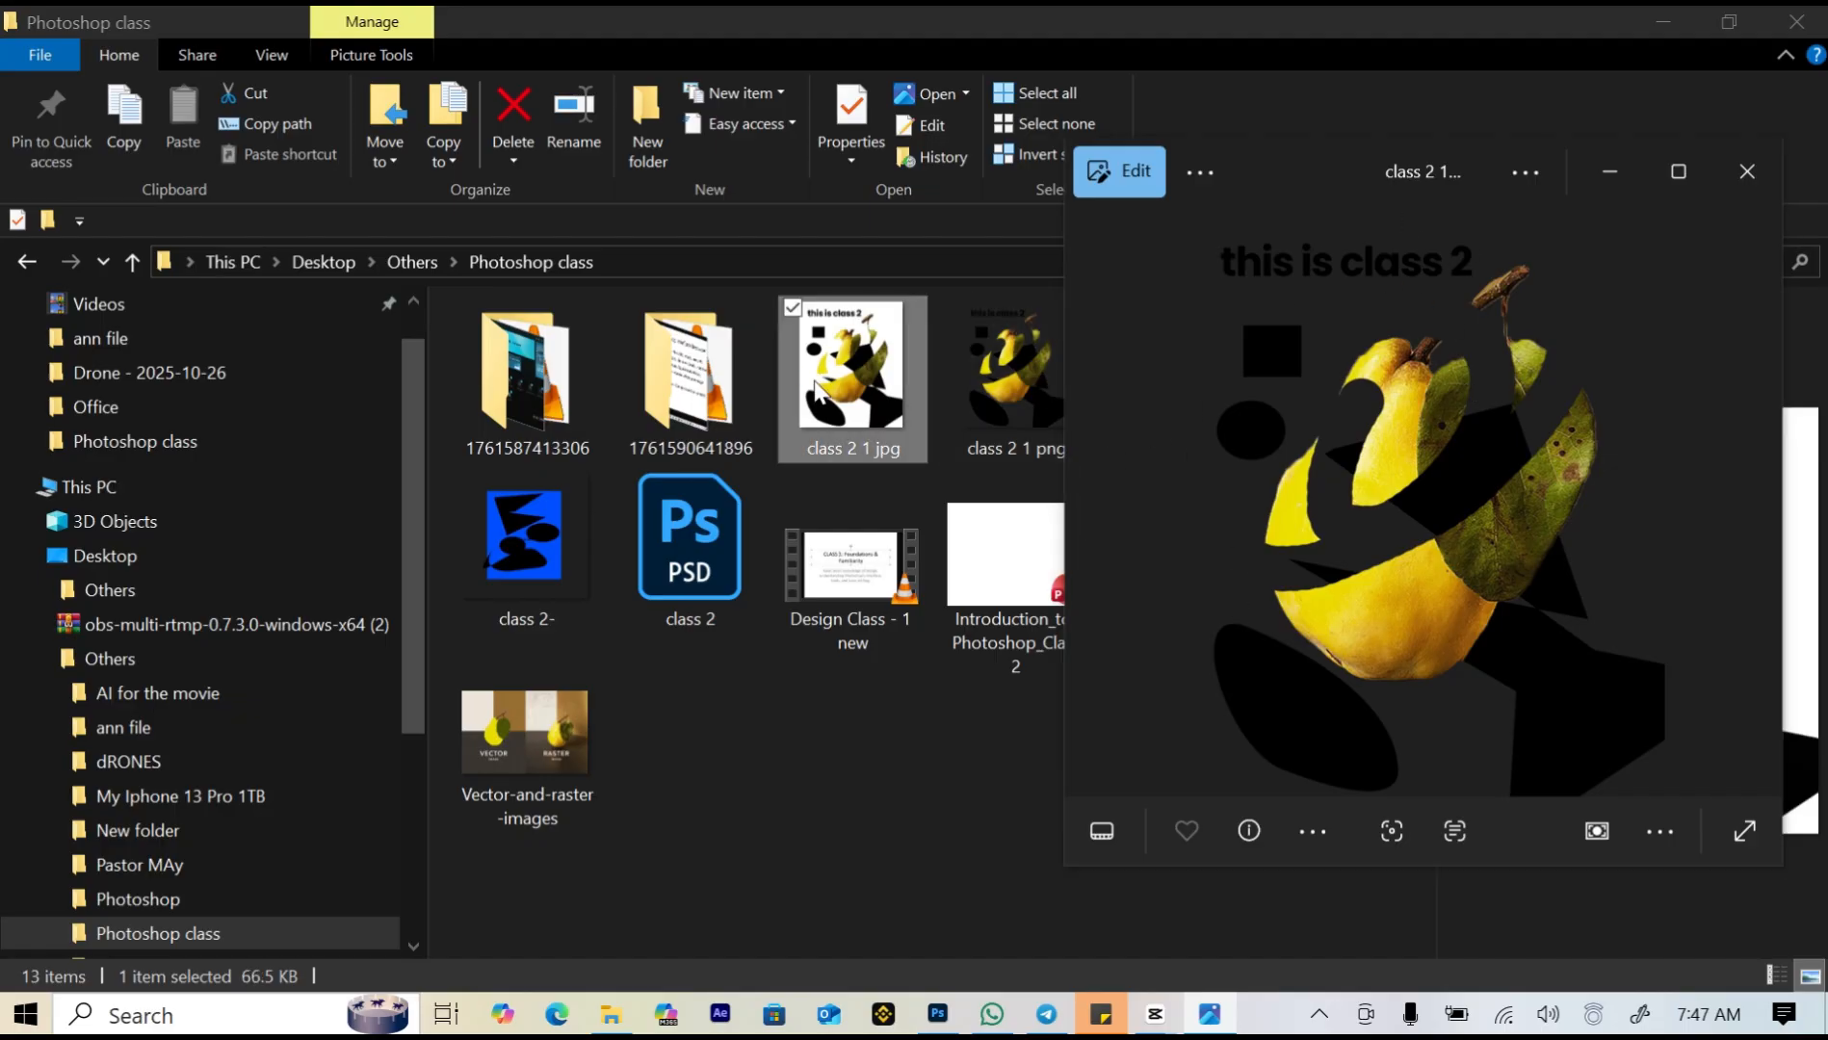
{"action": "double_click", "coordinate": [815, 393]}
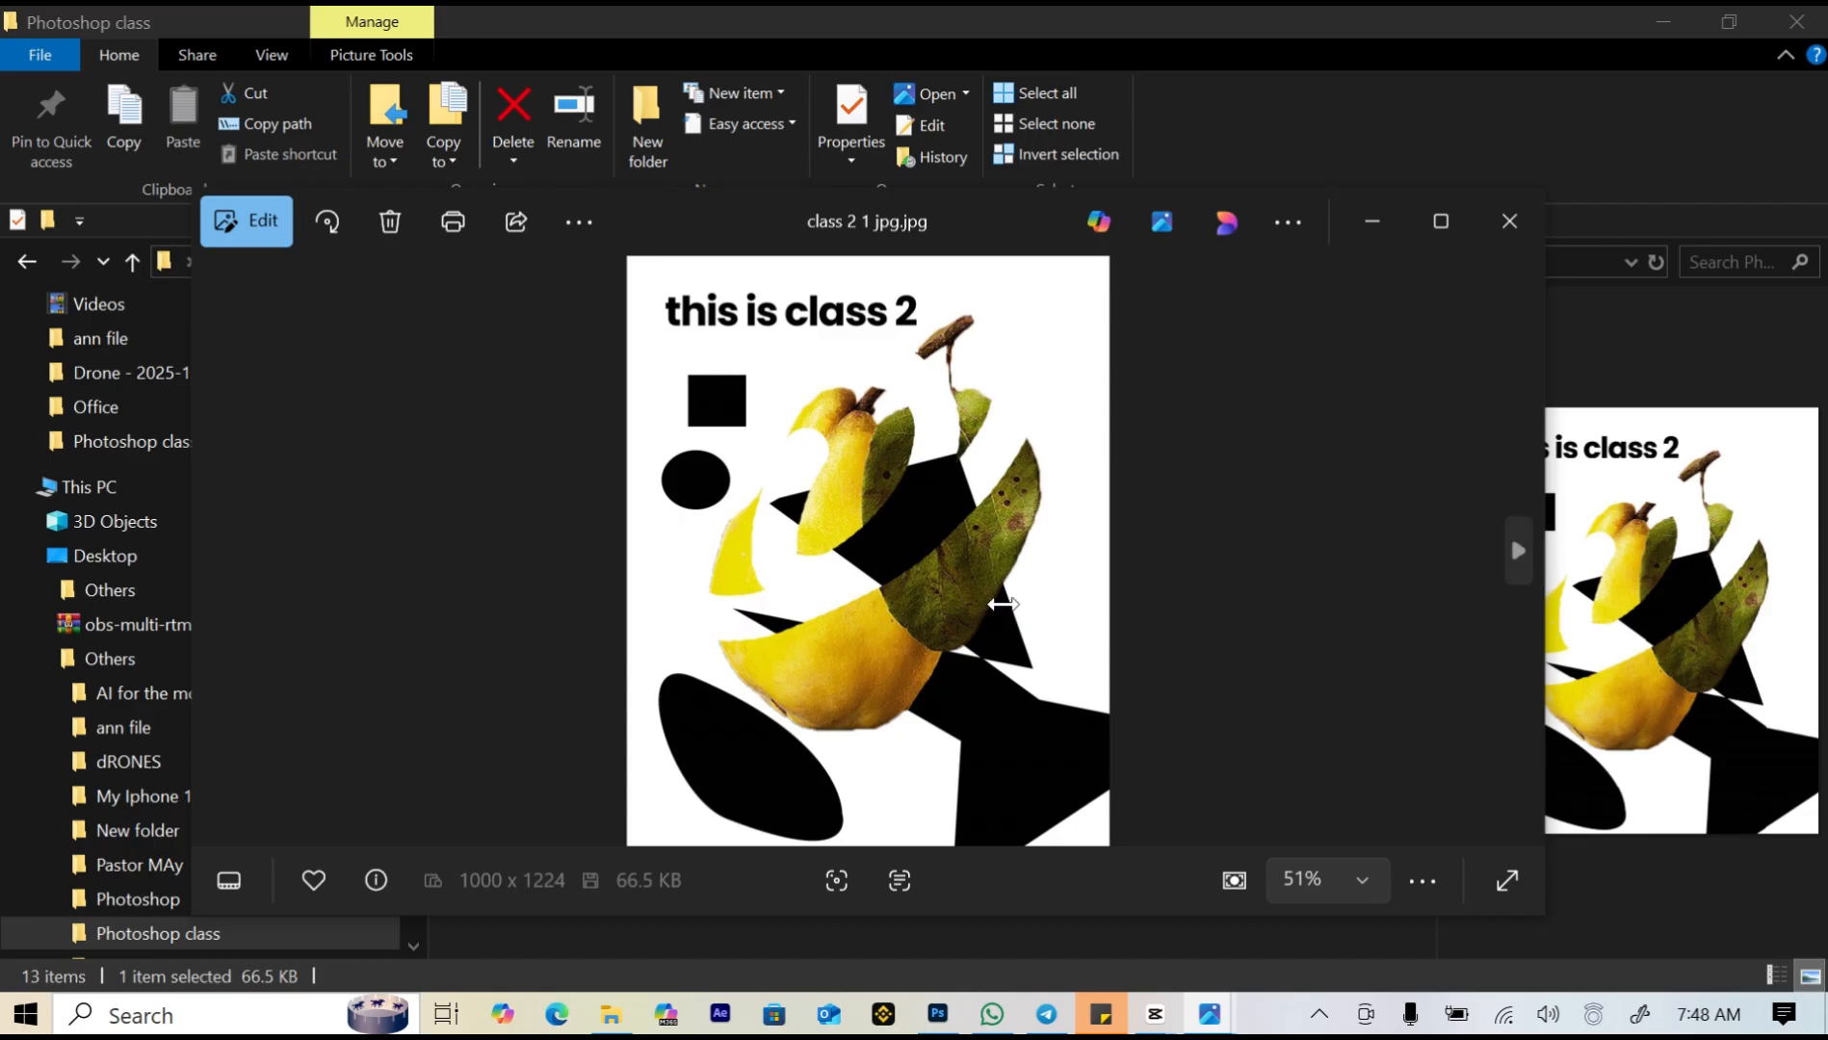
{"action": "left_click_drag", "start_coordinate": [1543, 601], "coordinate": [932, 601]}
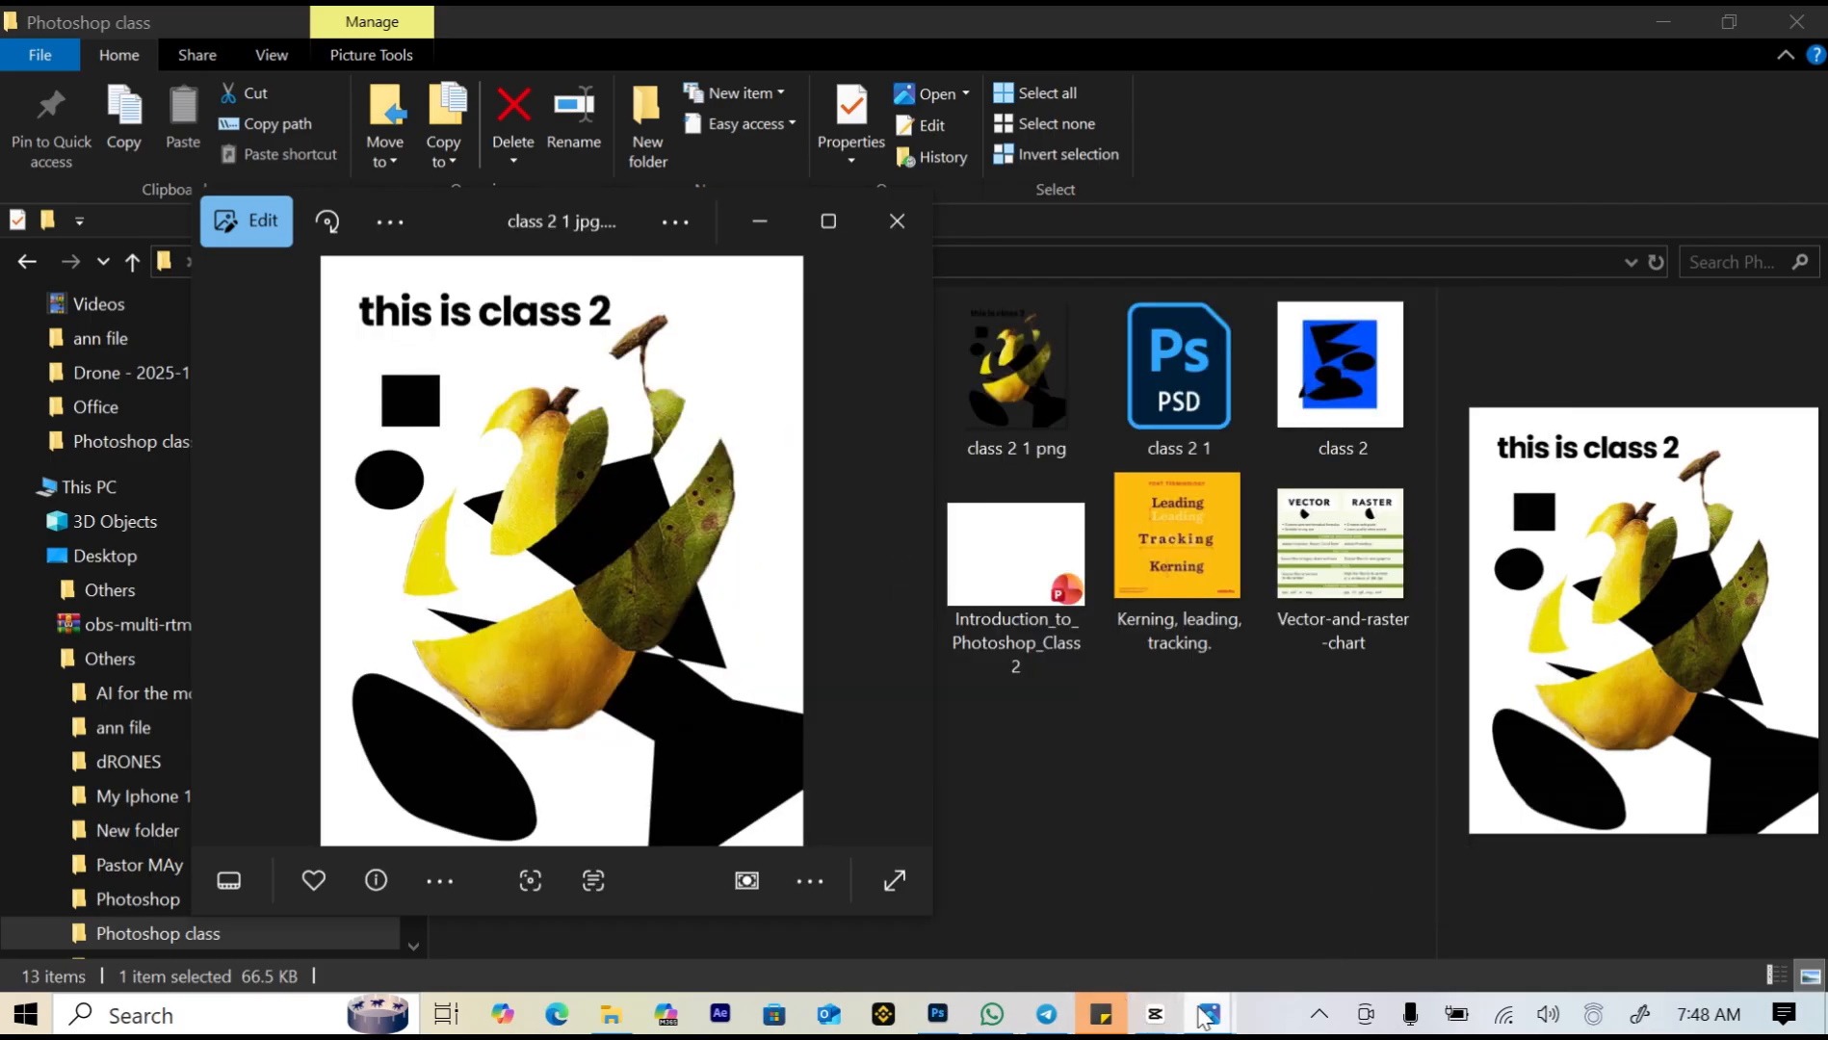
{"action": "mouse_move", "coordinate": [1204, 1019]}
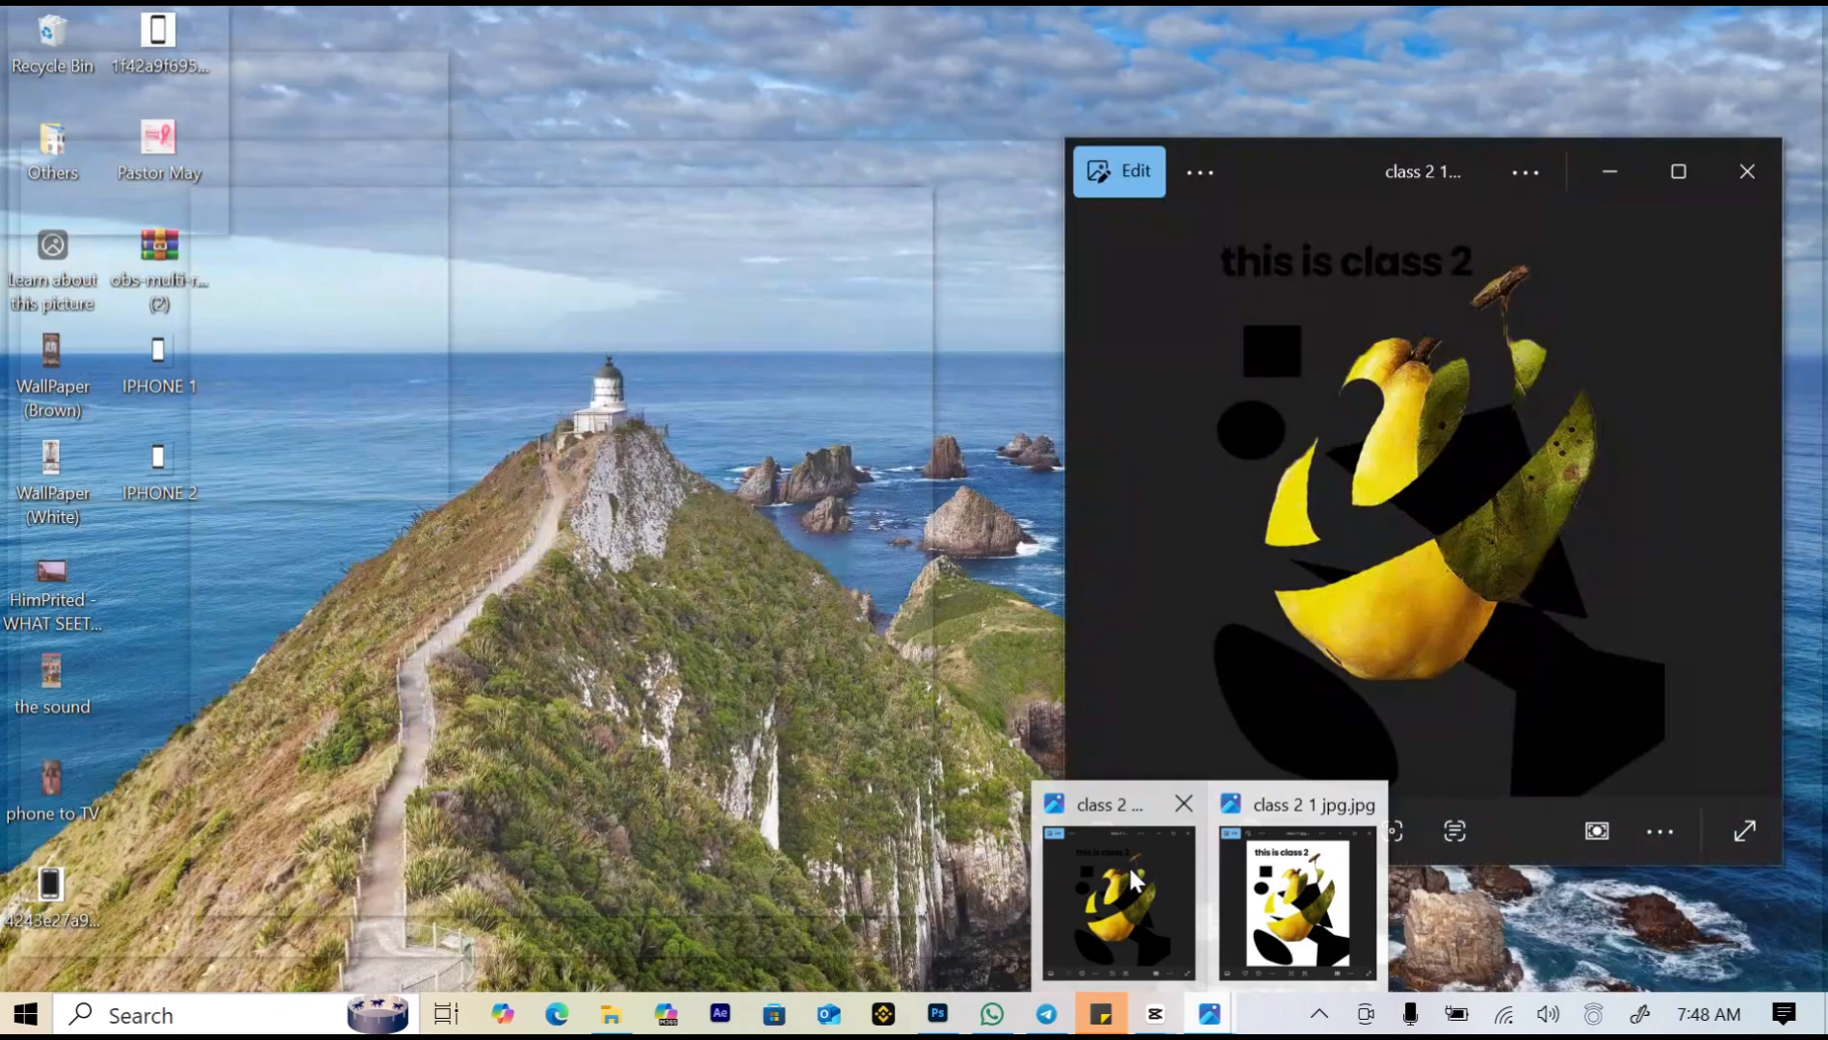
{"action": "left_click", "coordinate": [1128, 863]}
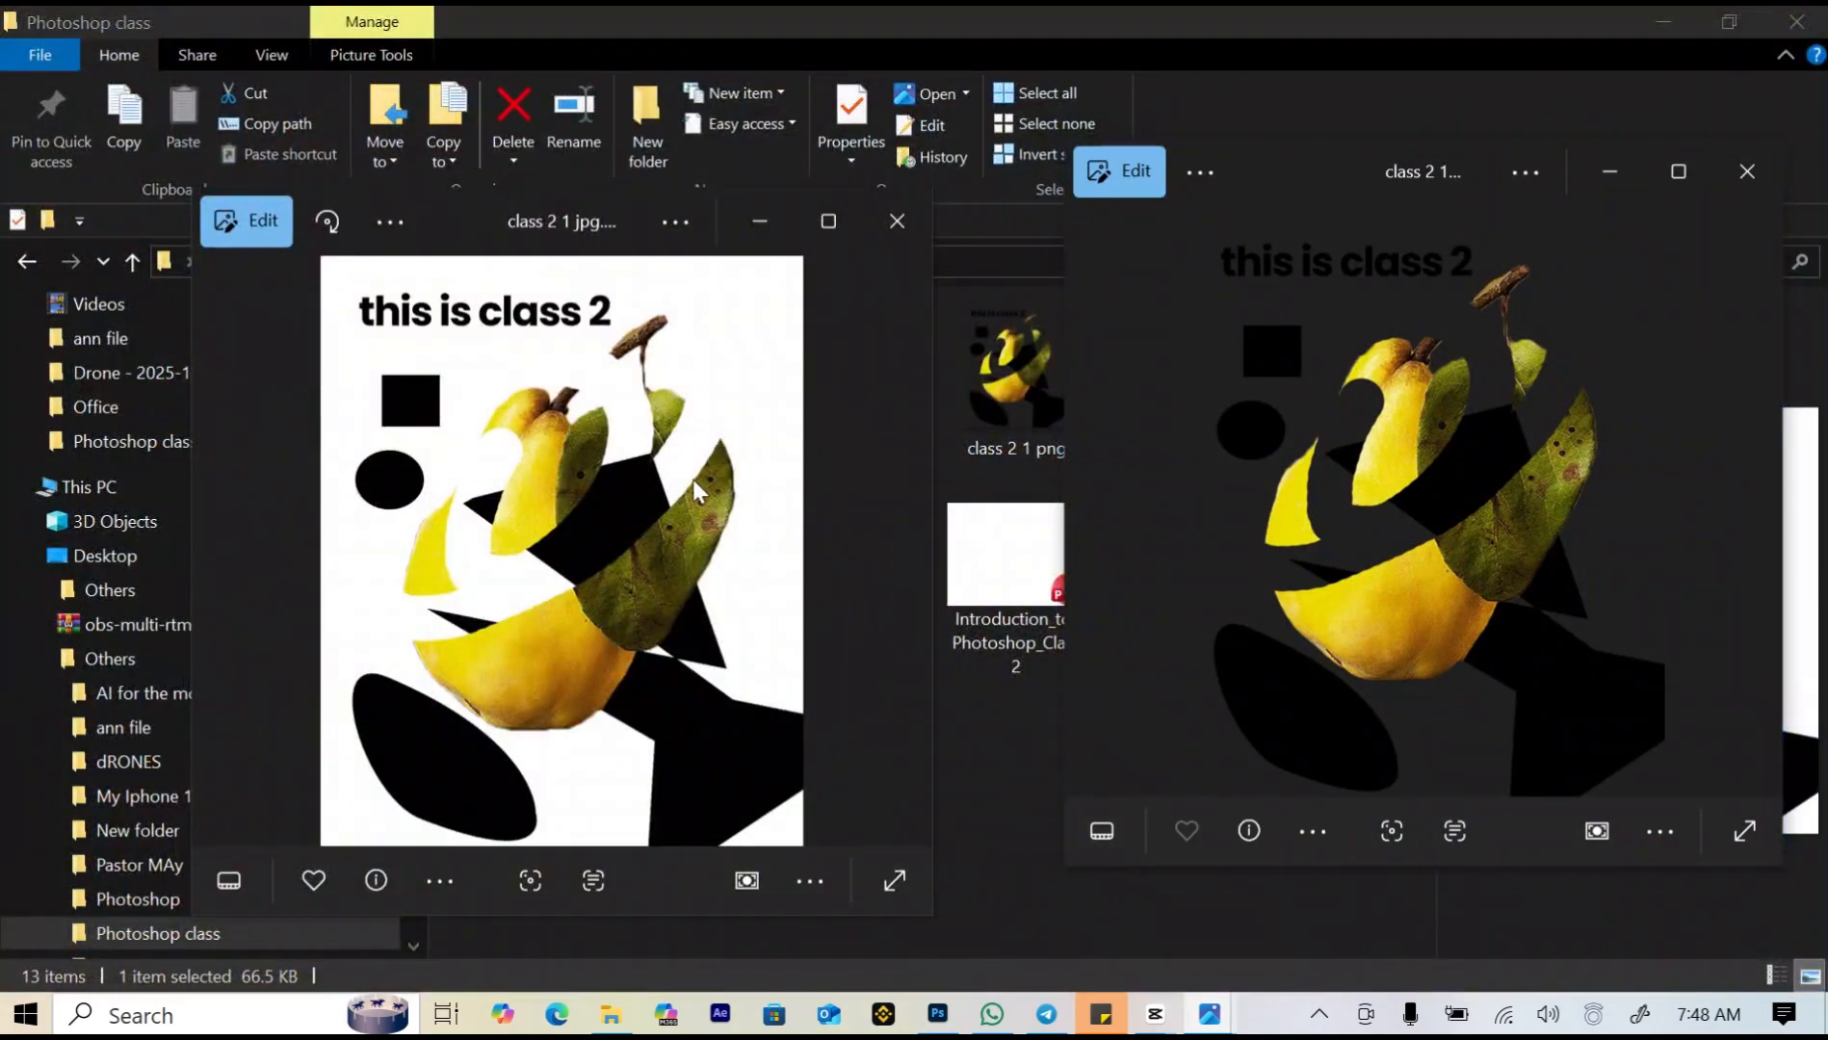
{"action": "scroll", "coordinate": [700, 514], "scroll_direction": "up", "scroll_amount": 2}
{"action": "scroll", "coordinate": [762, 526], "scroll_direction": "down", "scroll_amount": 2}
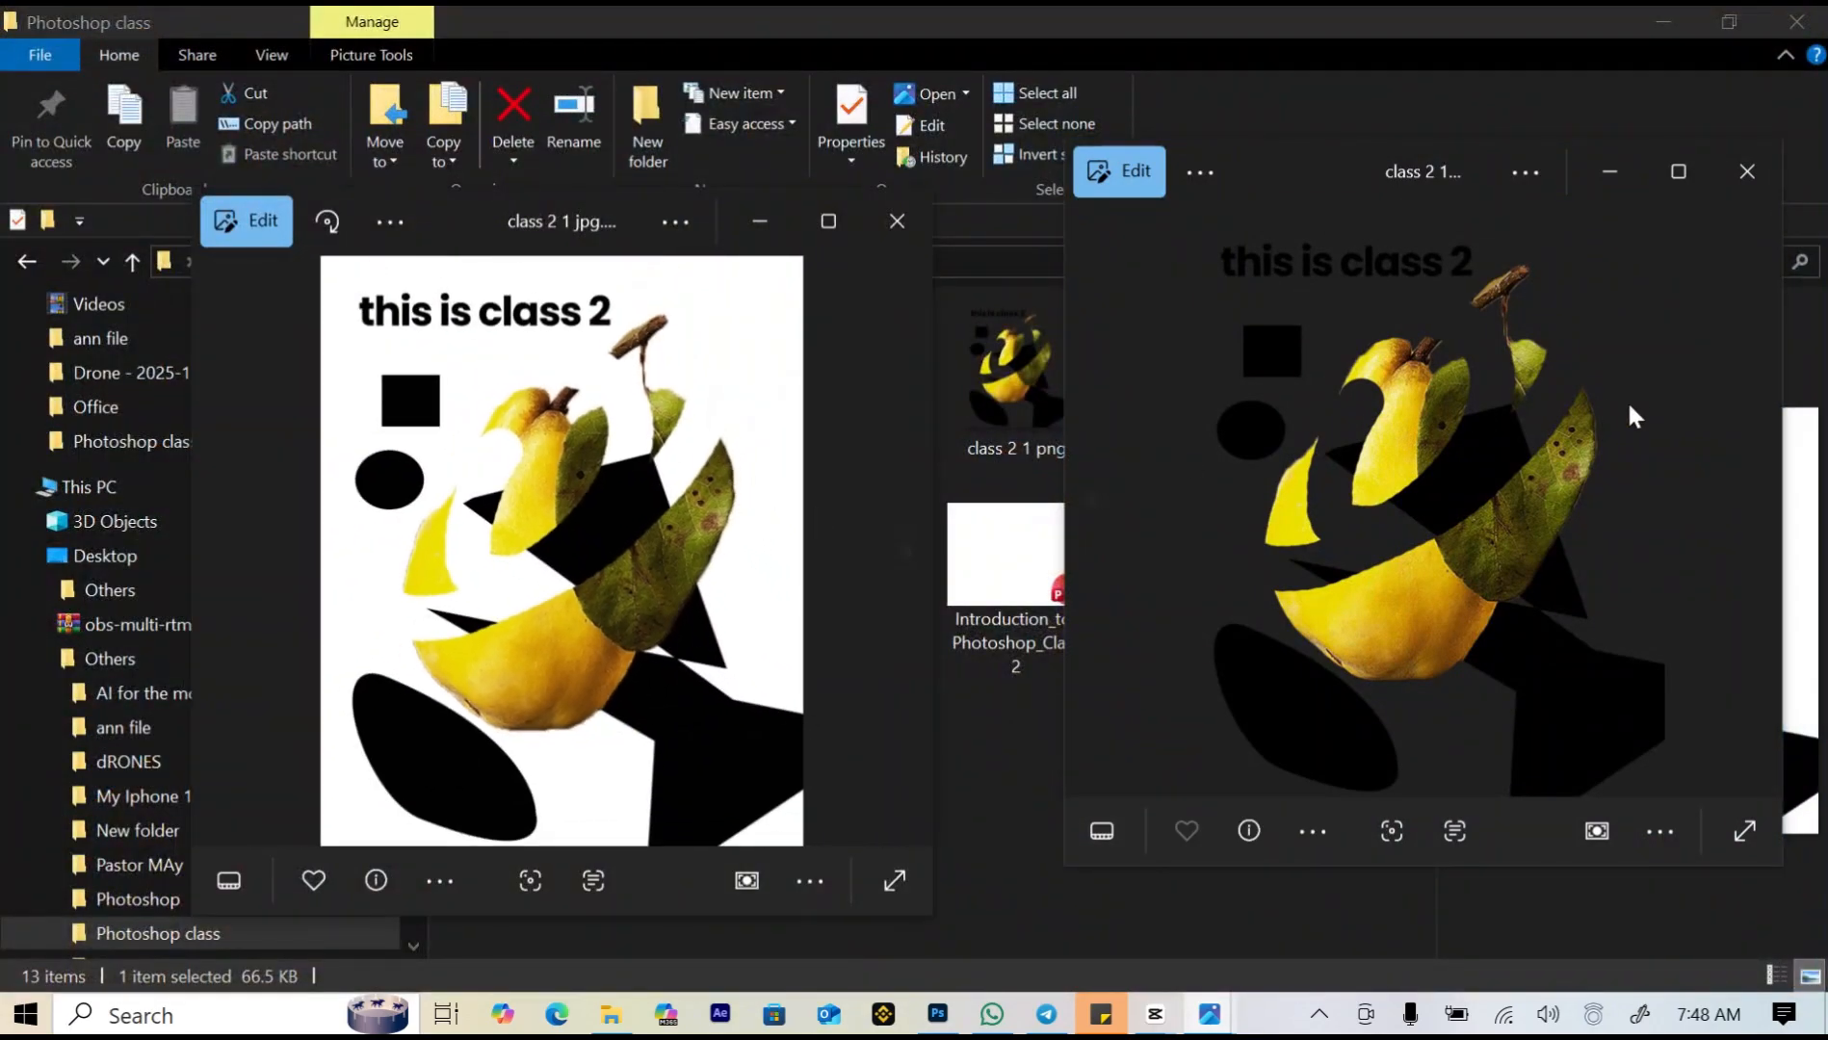
{"action": "scroll", "coordinate": [1483, 539], "scroll_direction": "up", "scroll_amount": 2}
{"action": "scroll", "coordinate": [1486, 538], "scroll_direction": "down", "scroll_amount": 2}
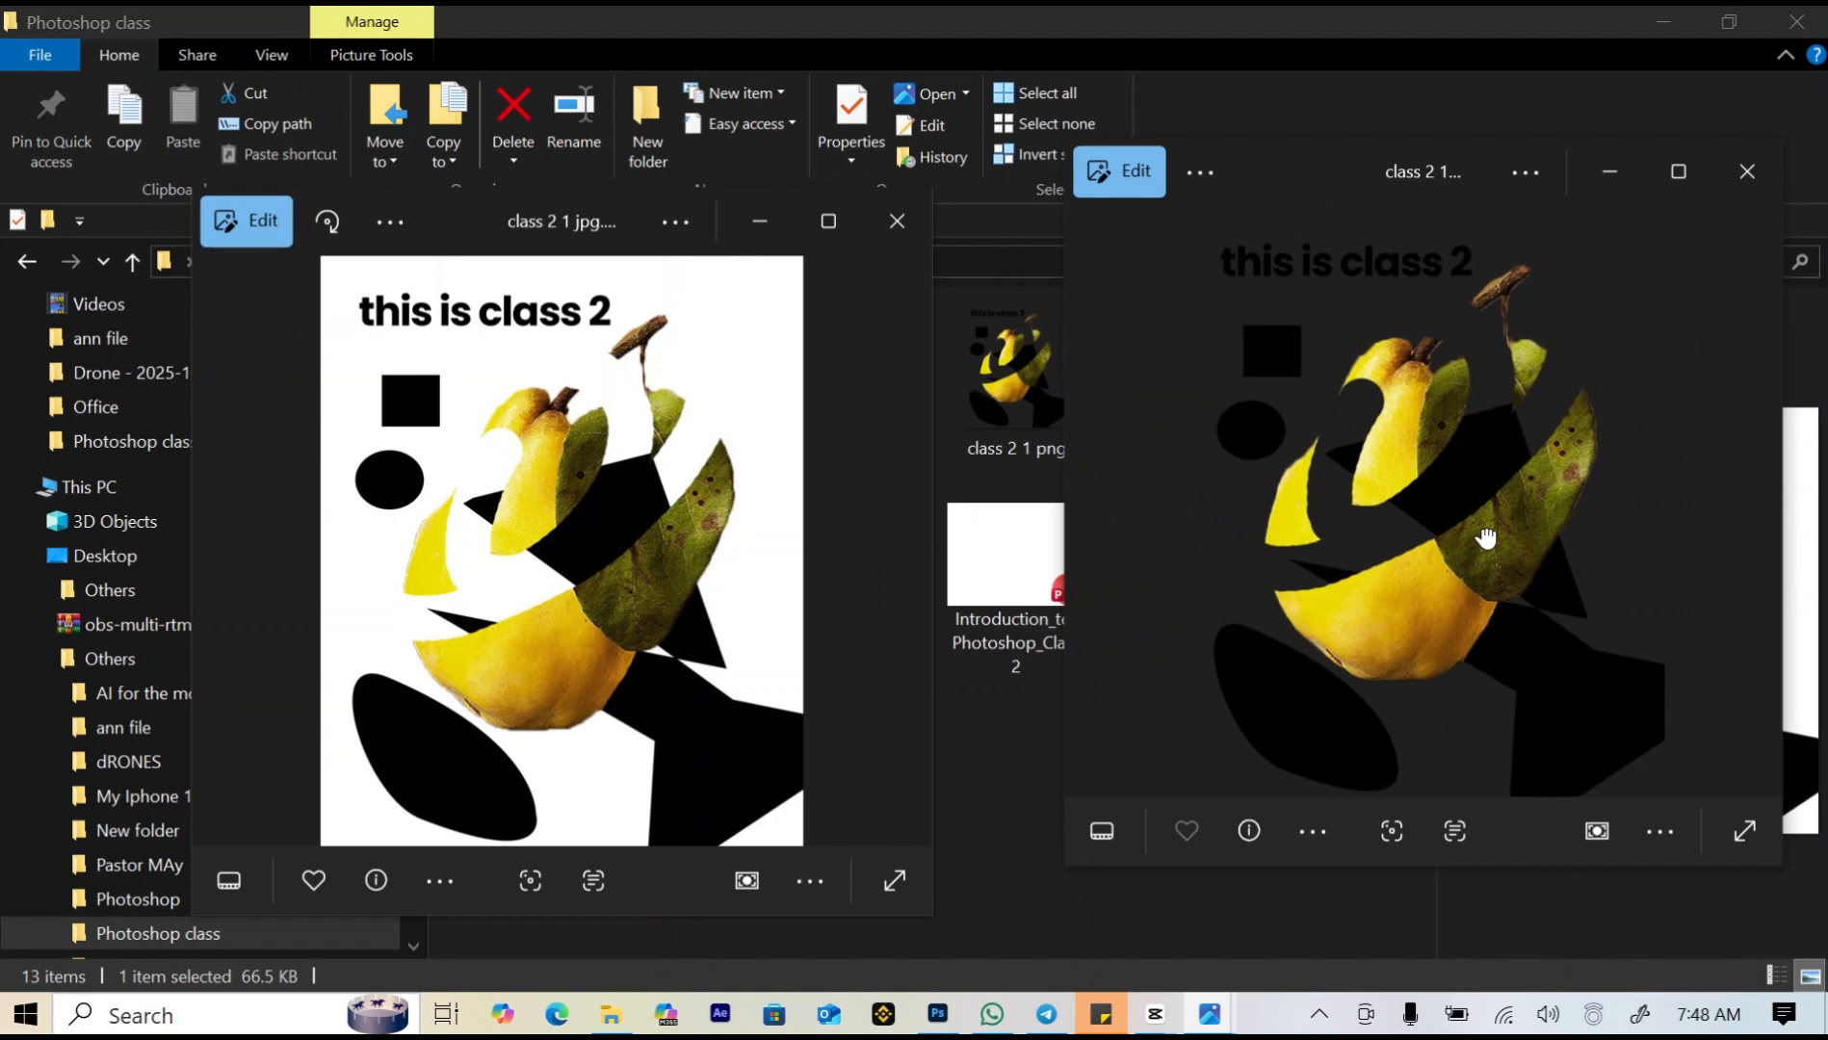